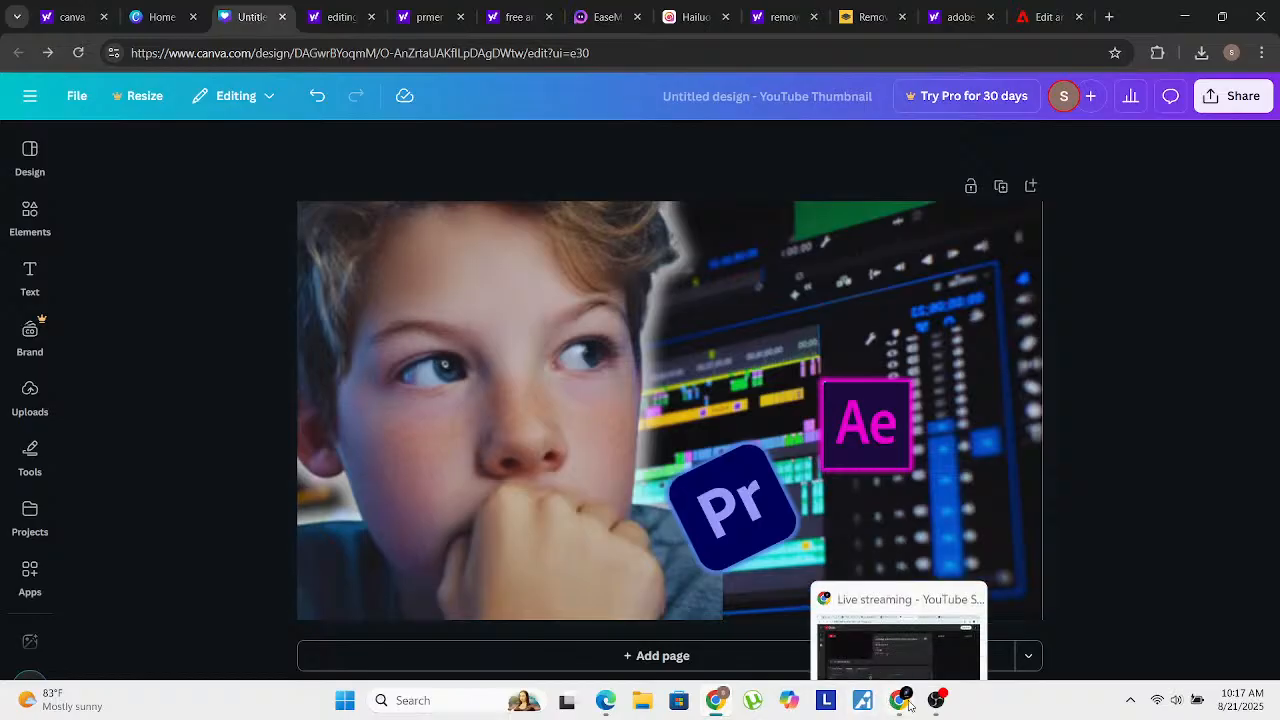
# Step: Check the live stream page in YouTube Studio and return to the Canva thumbnail design
pyautogui.click(906, 702)
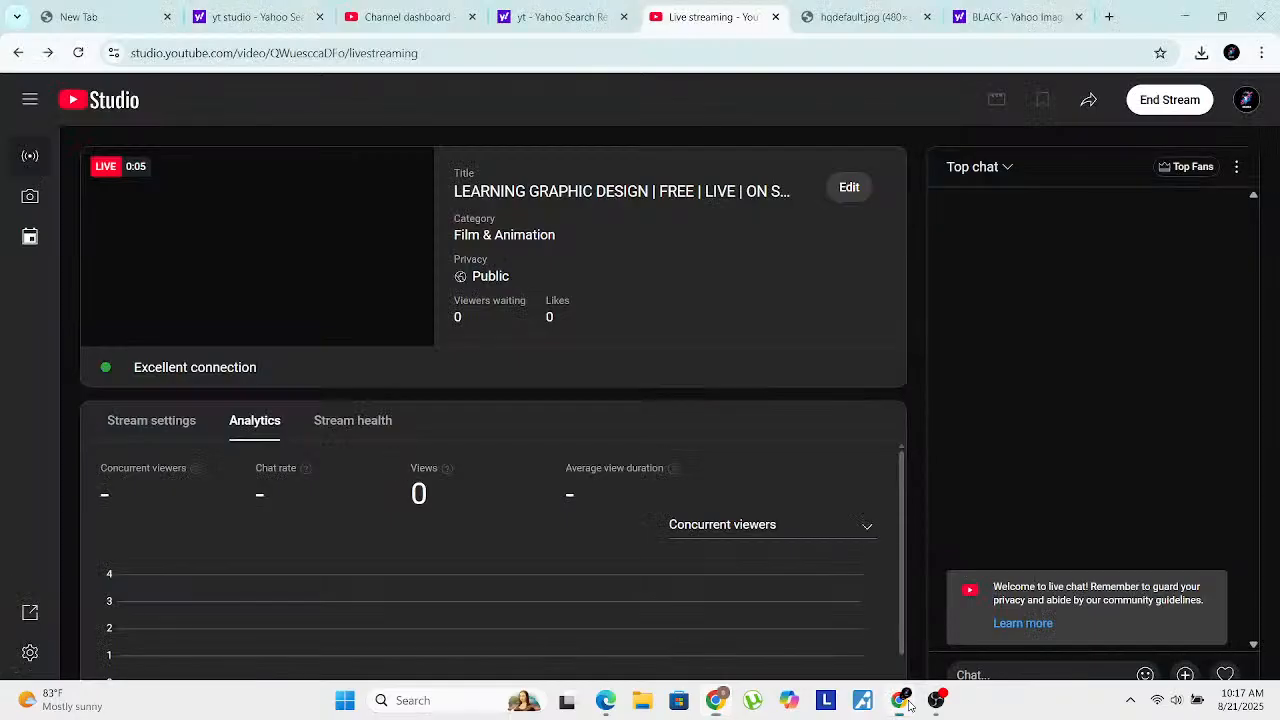
pyautogui.click(718, 702)
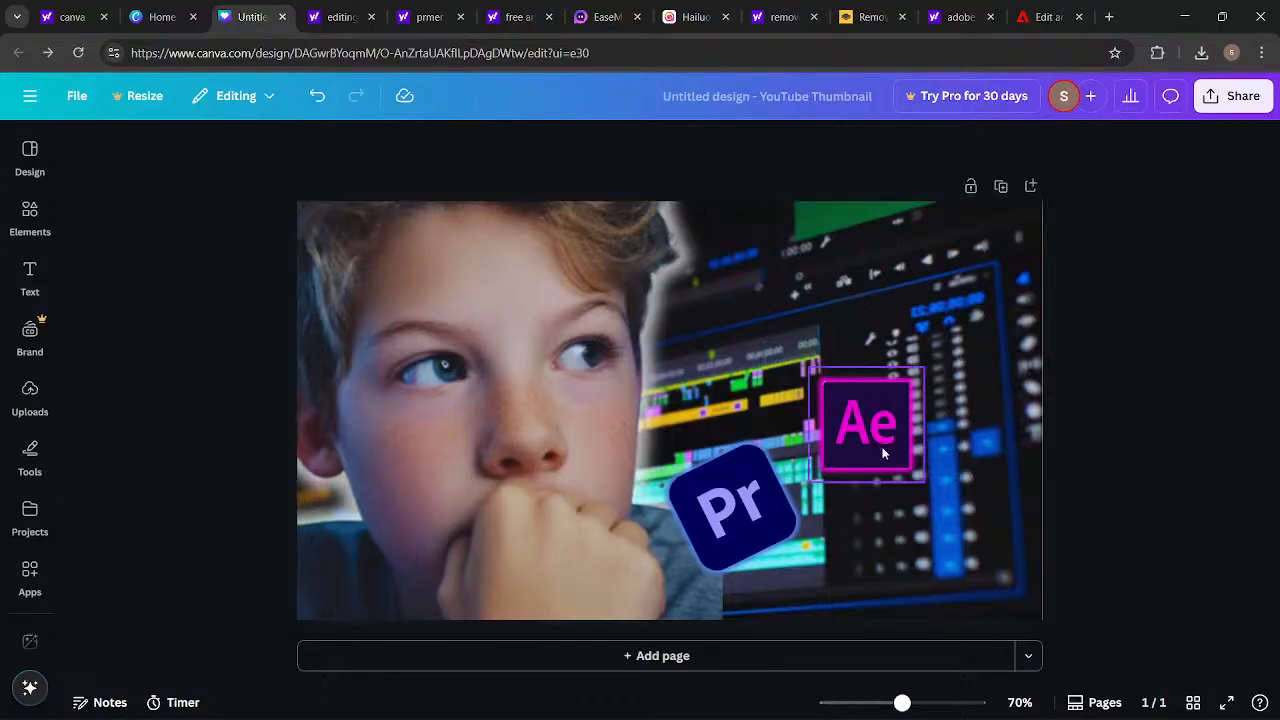
# Step: Search the web for Adobe Photoshop in a new browser tab
pyautogui.click(1110, 14)
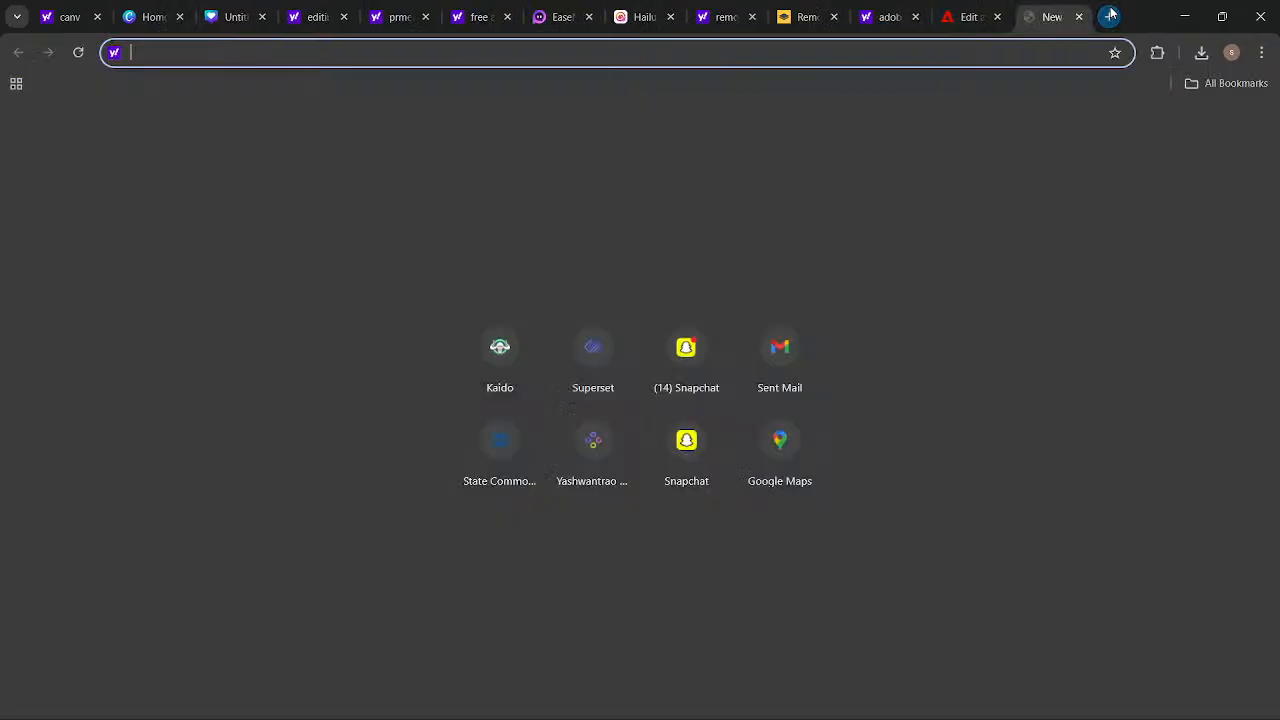
pyautogui.click(1110, 14)
pyautogui.click(1110, 14)
pyautogui.write('i')
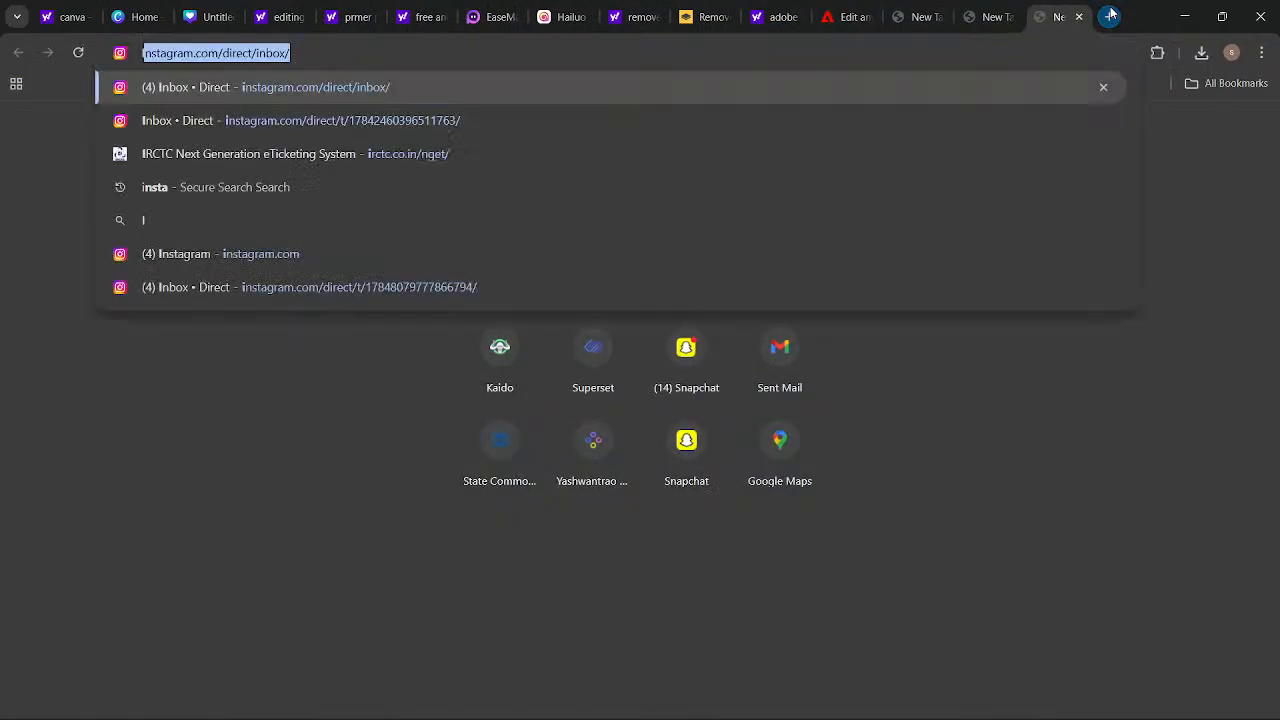
pyautogui.press('BackSpace')
pyautogui.press('BackSpace')
pyautogui.write('PHOTOSH')
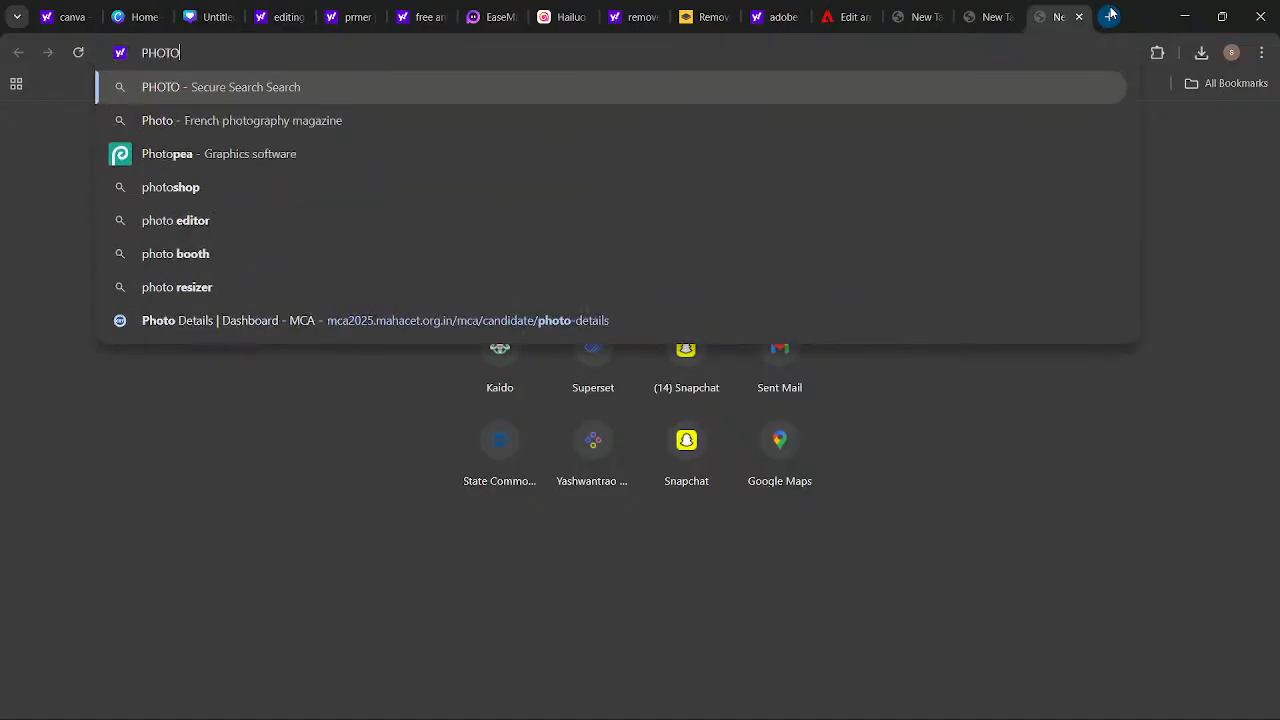
pyautogui.press('Down')
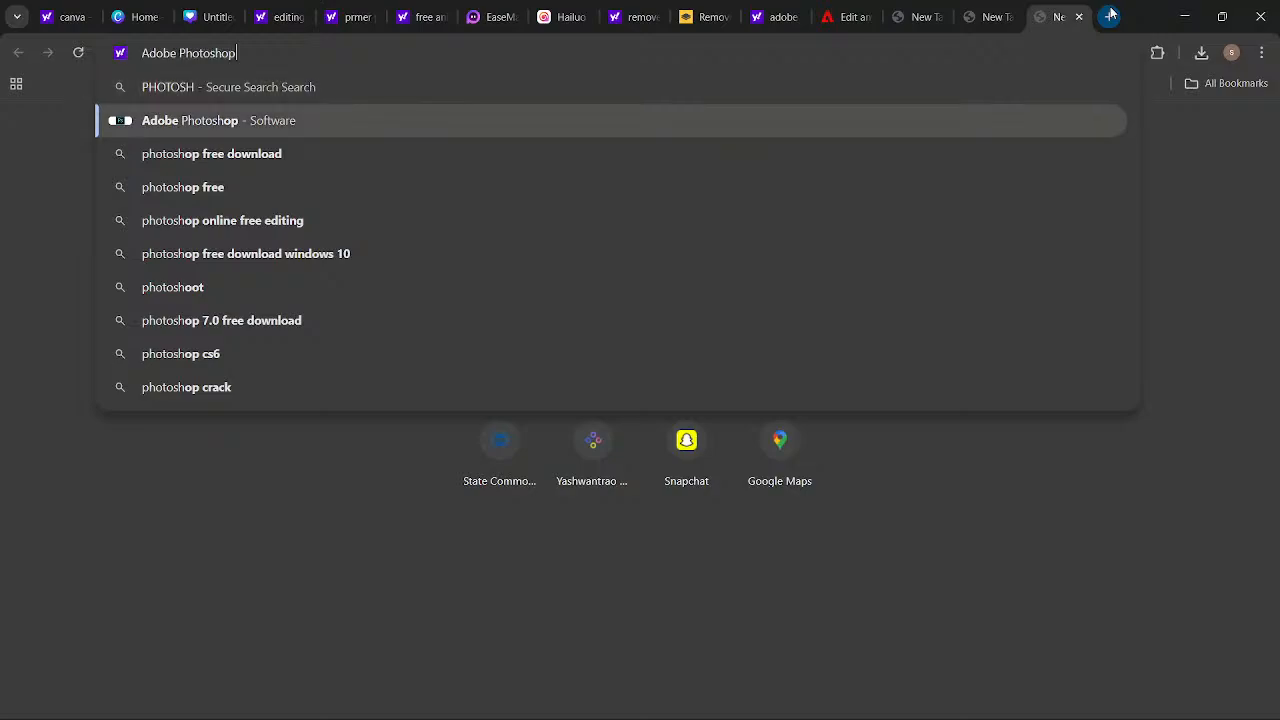
pyautogui.press('Return')
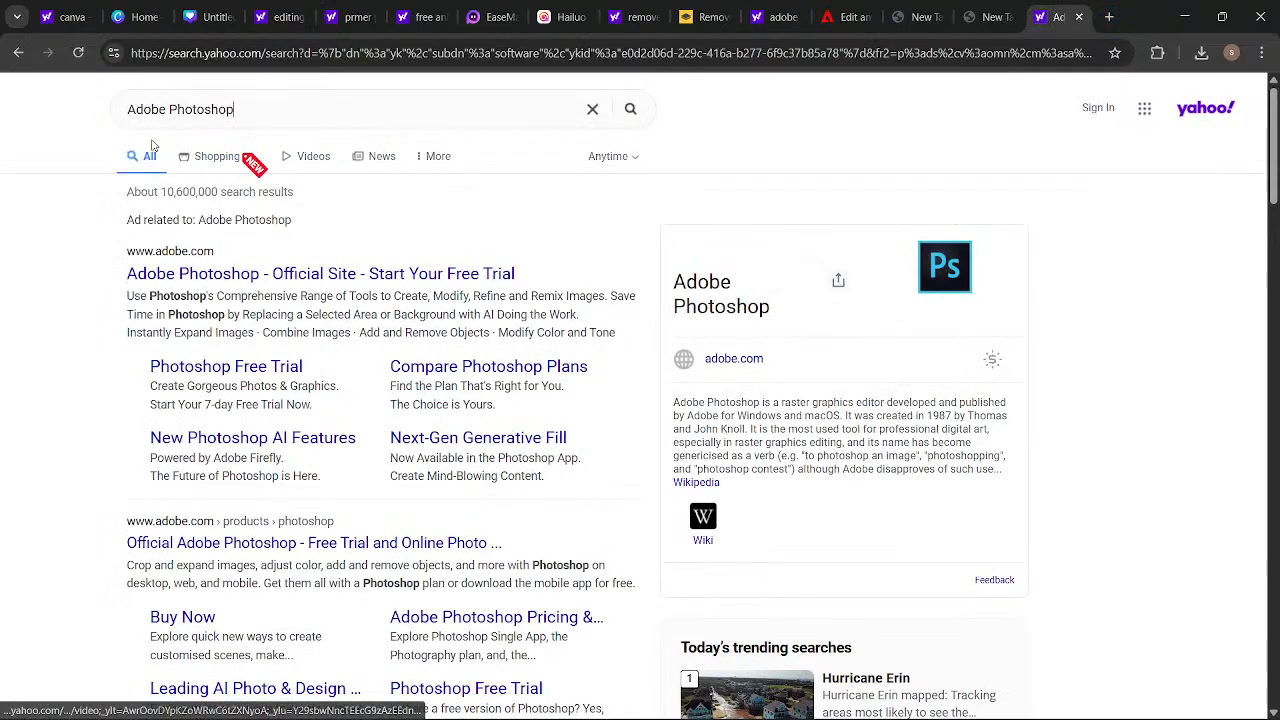
# Step: Narrow the search to "adobe photoshop images" and open the preview of the rounded Ps logo from logos-world.net
pyautogui.click(278, 111)
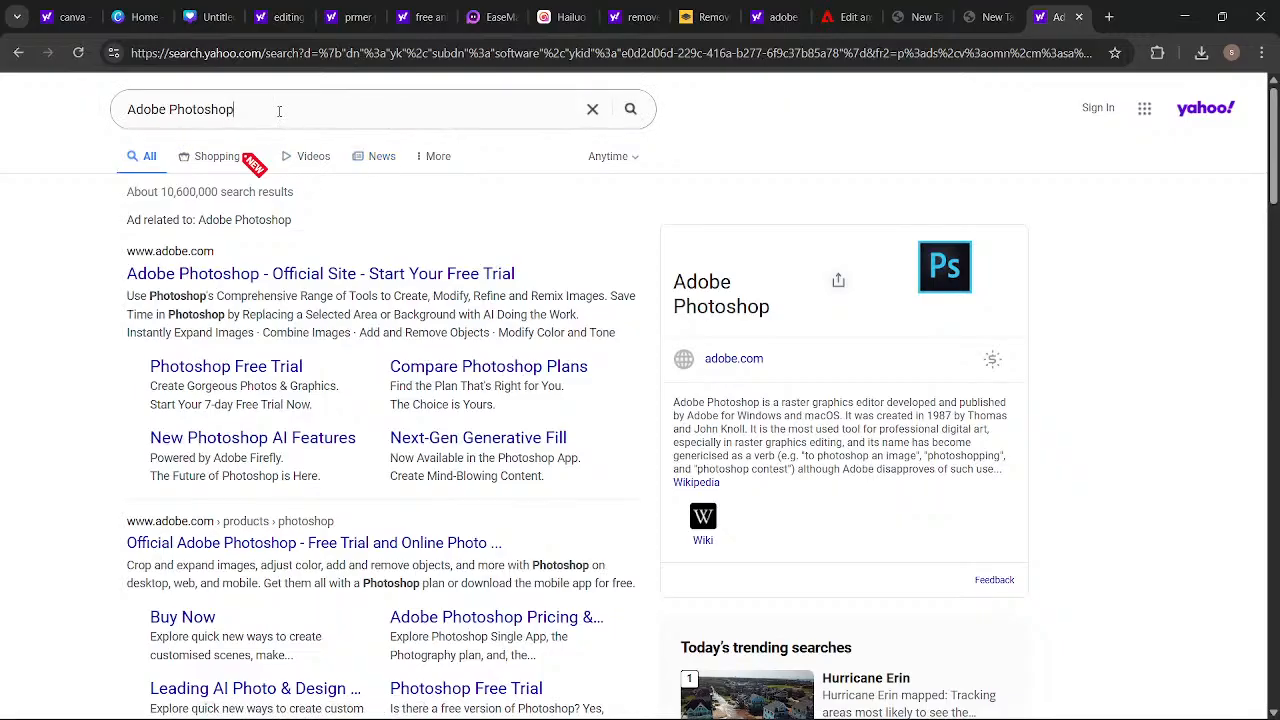
pyautogui.write('IMA')
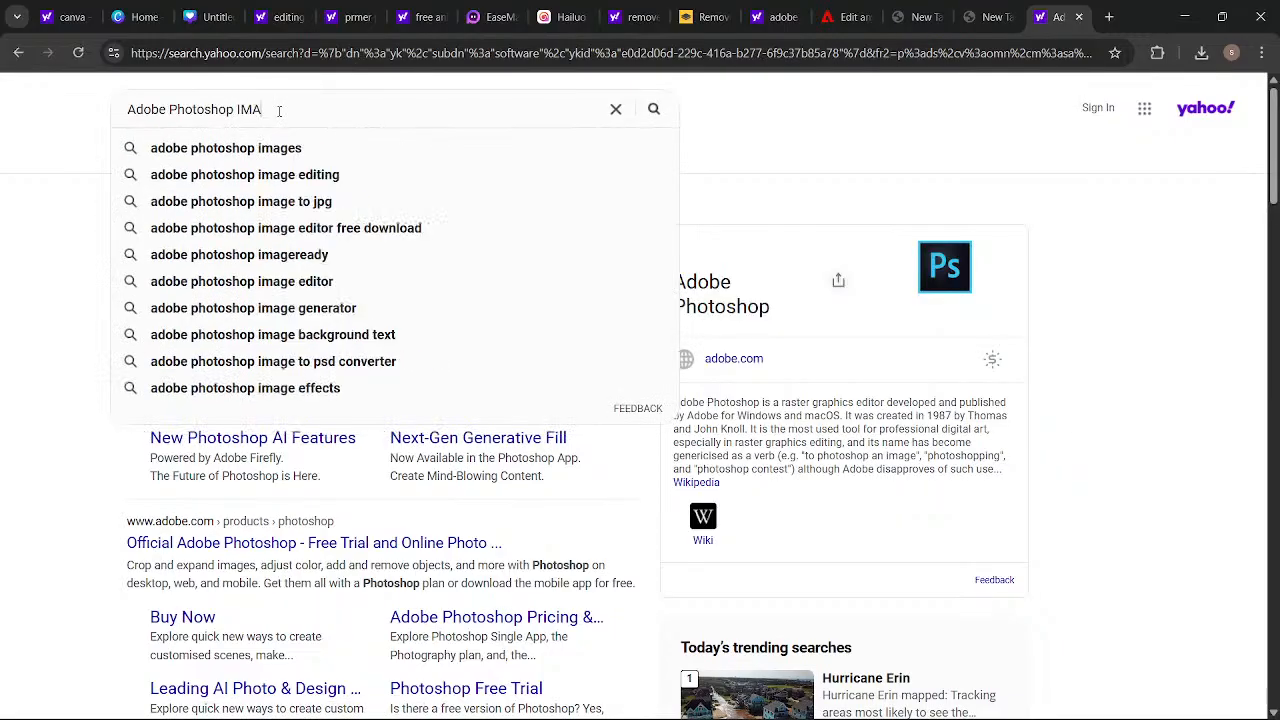
pyautogui.click(285, 148)
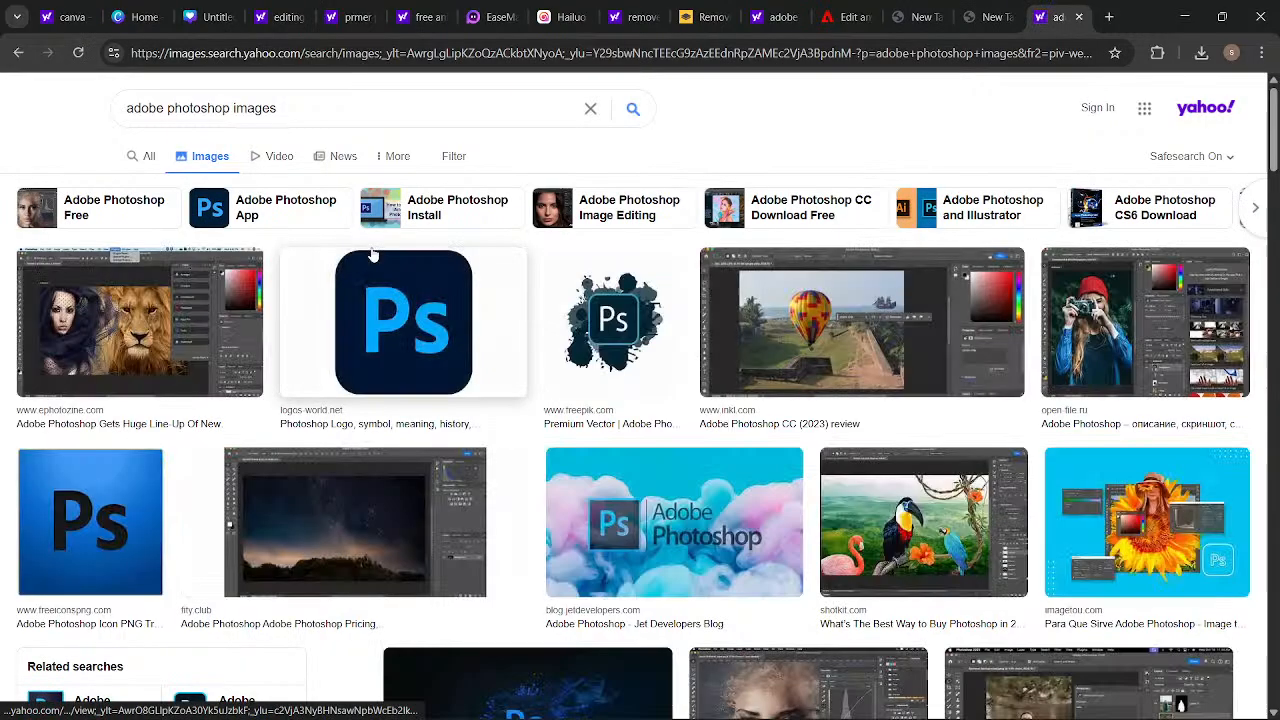
pyautogui.click(420, 372)
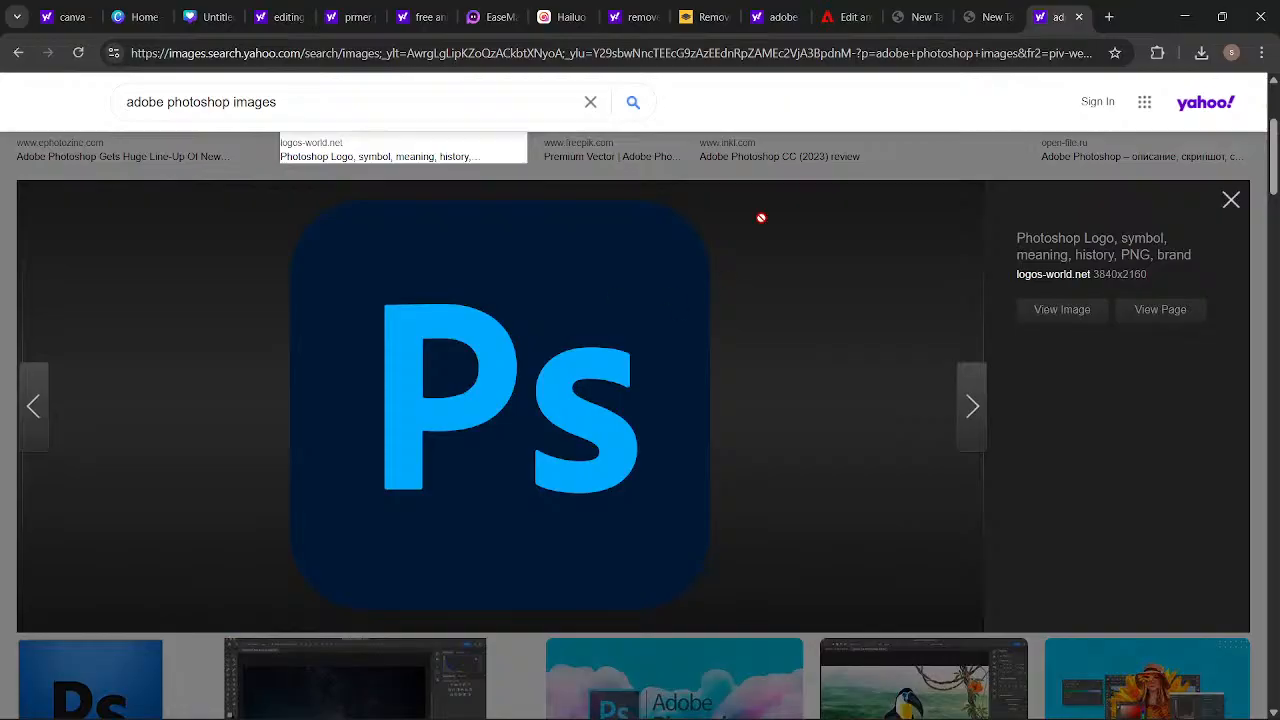
# Step: Upload the Photoshop logo from the image results to remove.bg for background removal and dismiss the cookie notice
pyautogui.moveTo(720, 12); pyautogui.dragTo(712, 14)
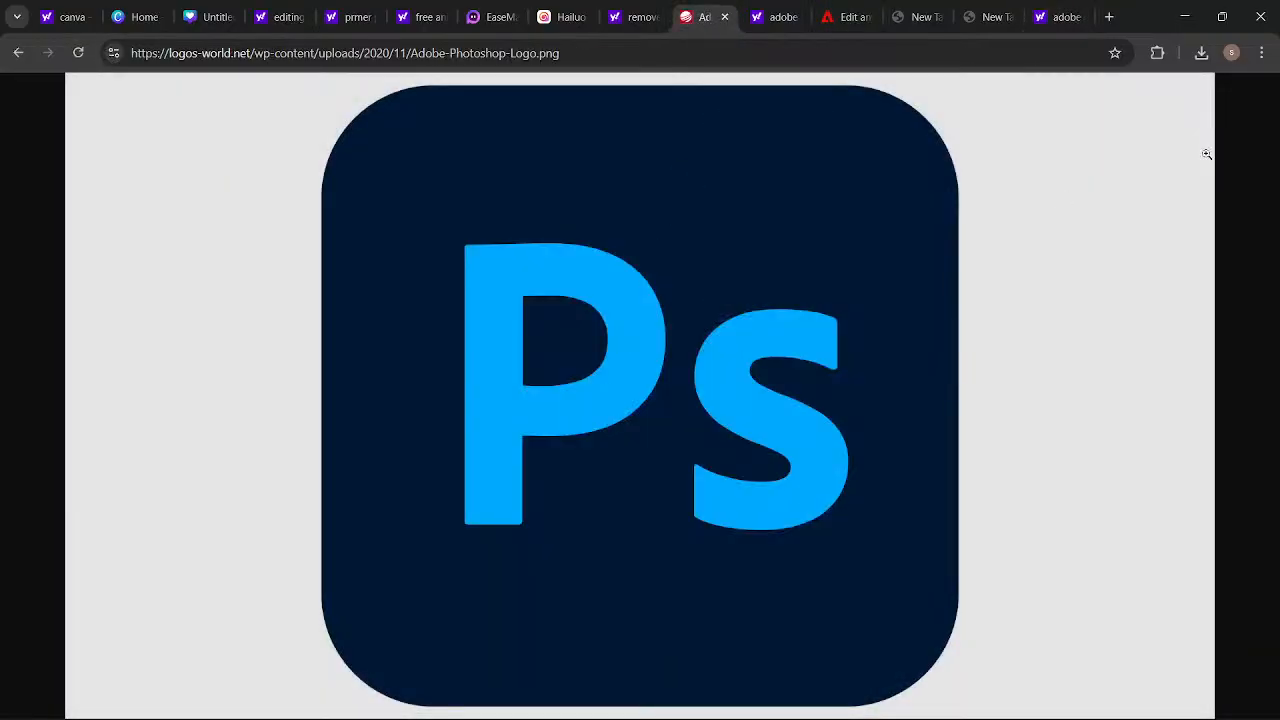
pyautogui.click(2, 60)
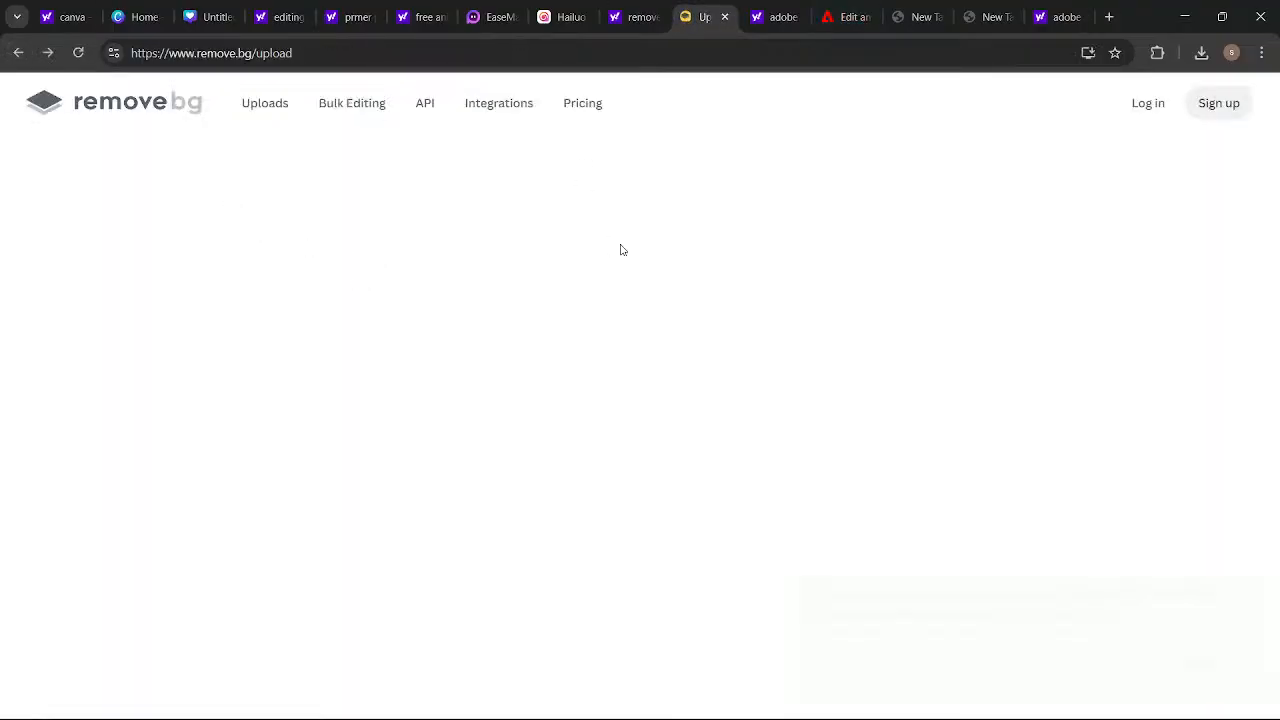
pyautogui.click(1060, 16)
pyautogui.moveTo(500, 484); pyautogui.dragTo(595, 201)
pyautogui.moveTo(714, 8); pyautogui.dragTo(560, 340)
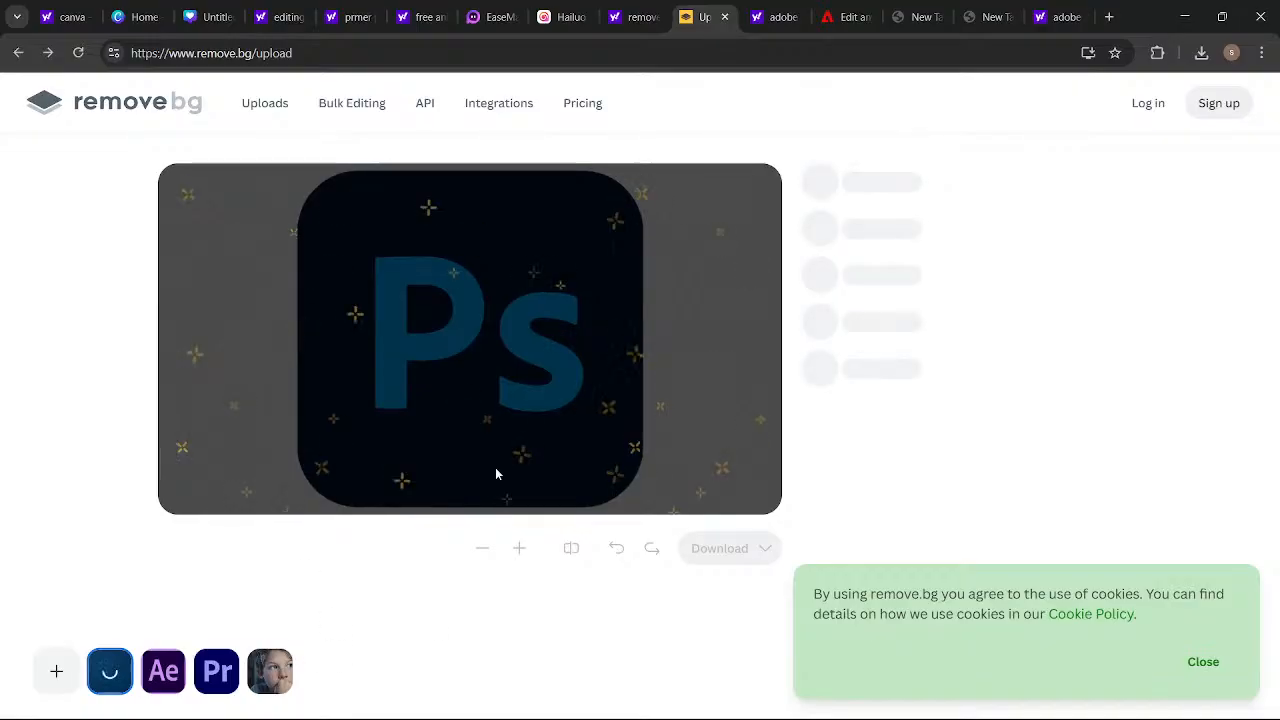
pyautogui.click(1204, 663)
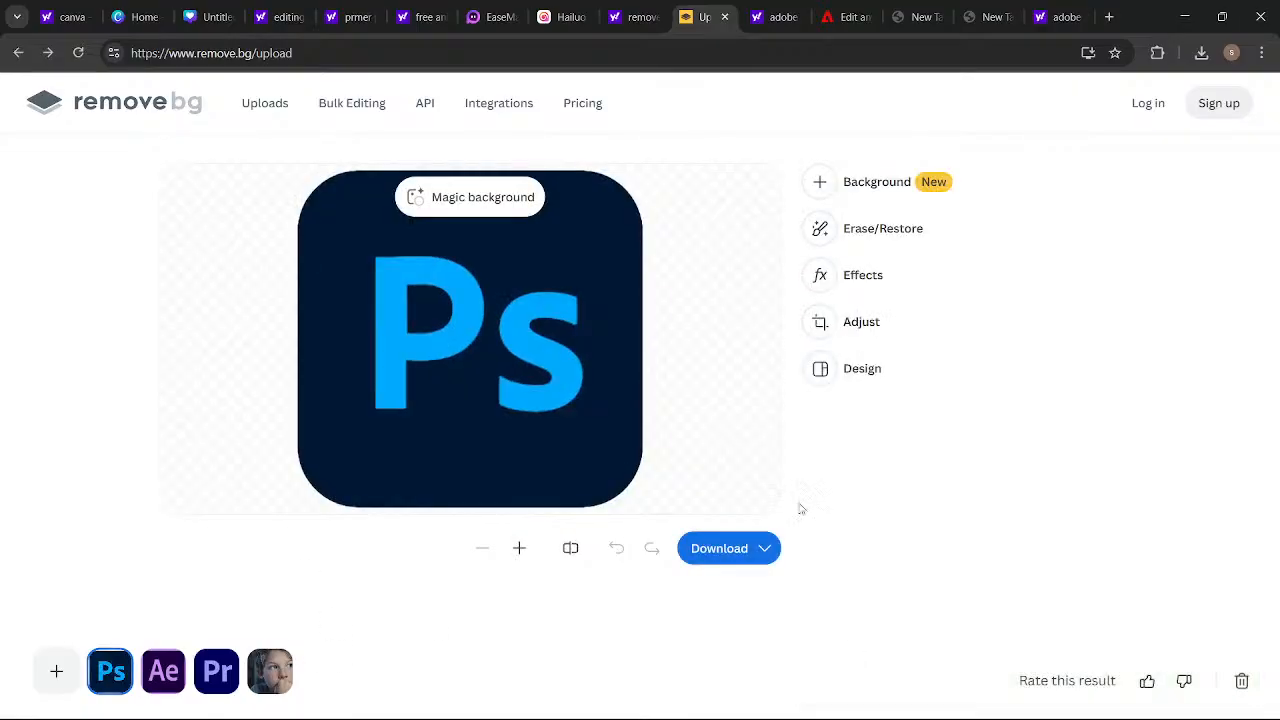
# Step: Download the free 666 x 375 preview of the cut-out Photoshop logo and add it to the Canva thumbnail
pyautogui.click(724, 550)
pyautogui.click(766, 463)
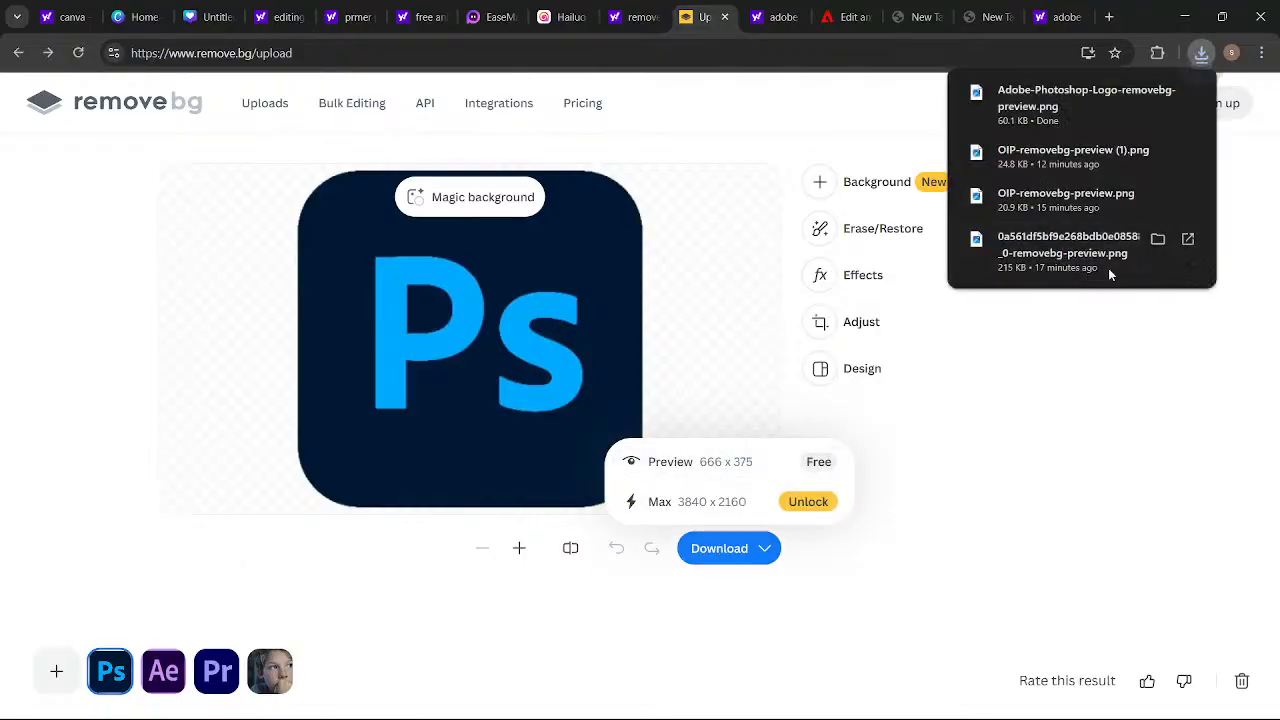
pyautogui.moveTo(1040, 104); pyautogui.dragTo(686, 318)
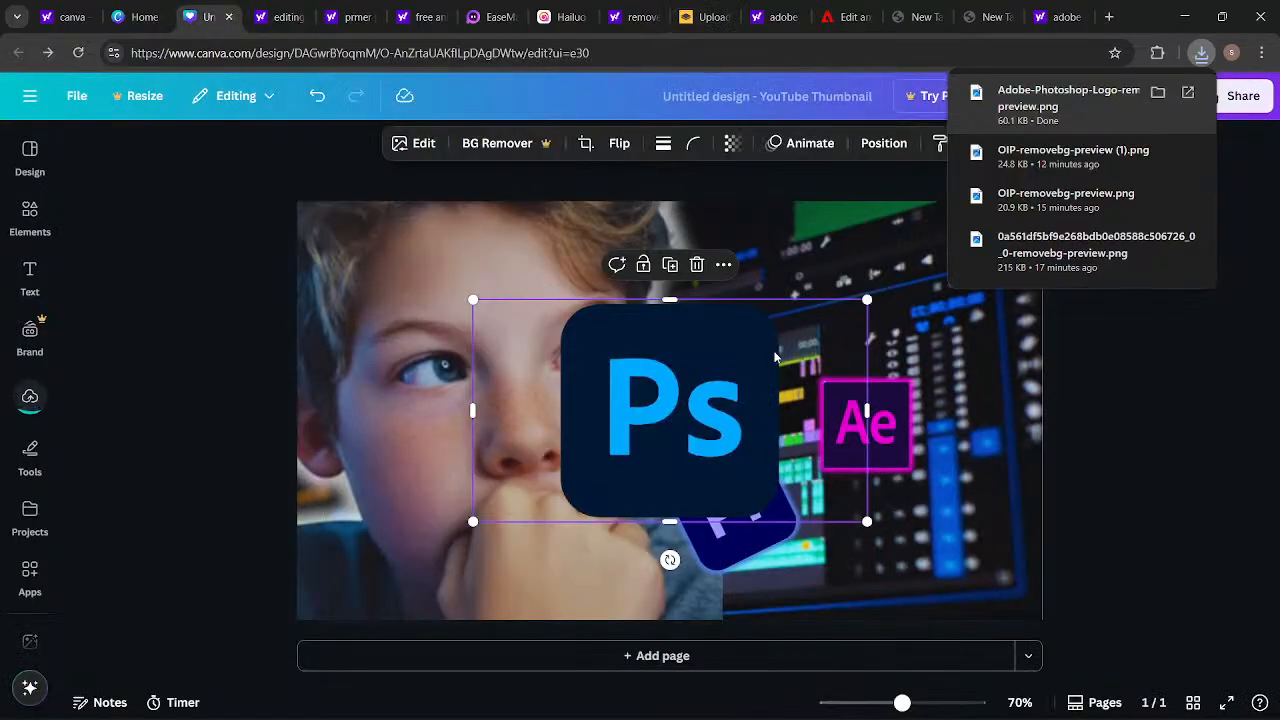
# Step: Shrink the Photoshop logo, tilt it clockwise and place it in the thumbnail's lower-right area, below the Ae logo
pyautogui.moveTo(867, 519); pyautogui.dragTo(708, 431)
pyautogui.moveTo(593, 378); pyautogui.dragTo(965, 545)
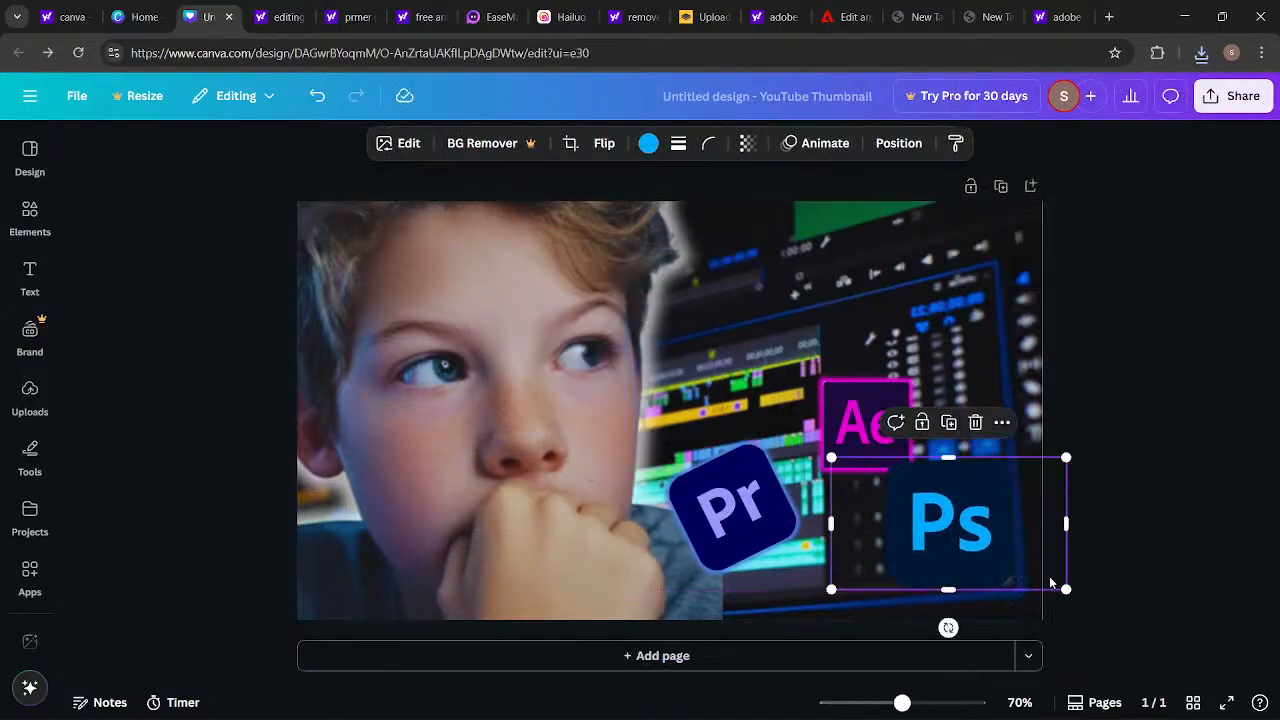
pyautogui.moveTo(1064, 587); pyautogui.dragTo(1029, 568)
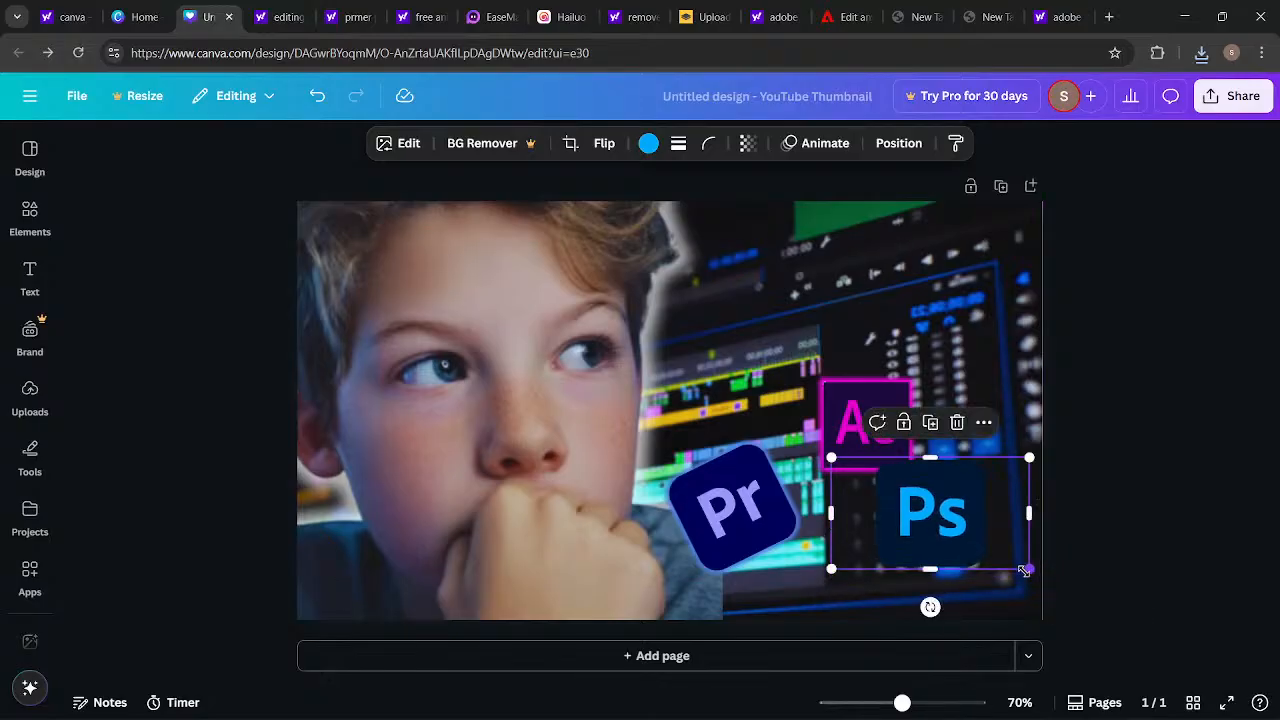
pyautogui.moveTo(930, 607); pyautogui.dragTo(902, 630)
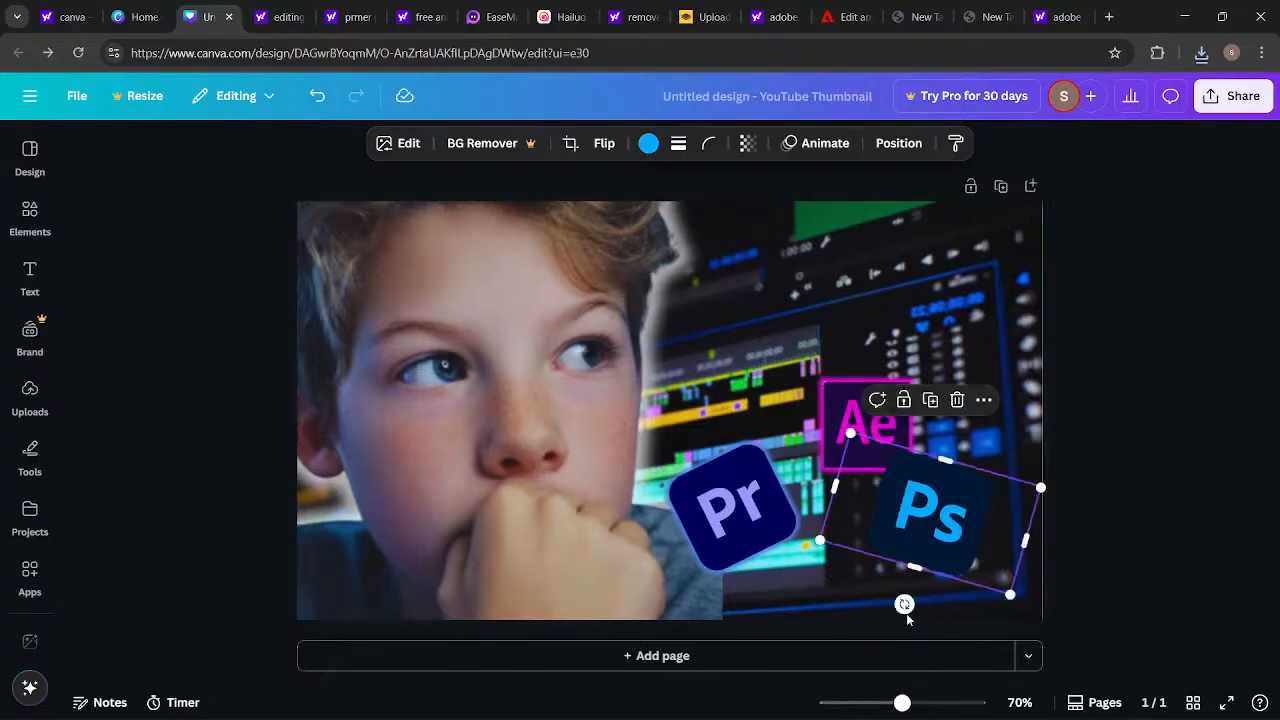
pyautogui.moveTo(928, 555); pyautogui.dragTo(973, 552)
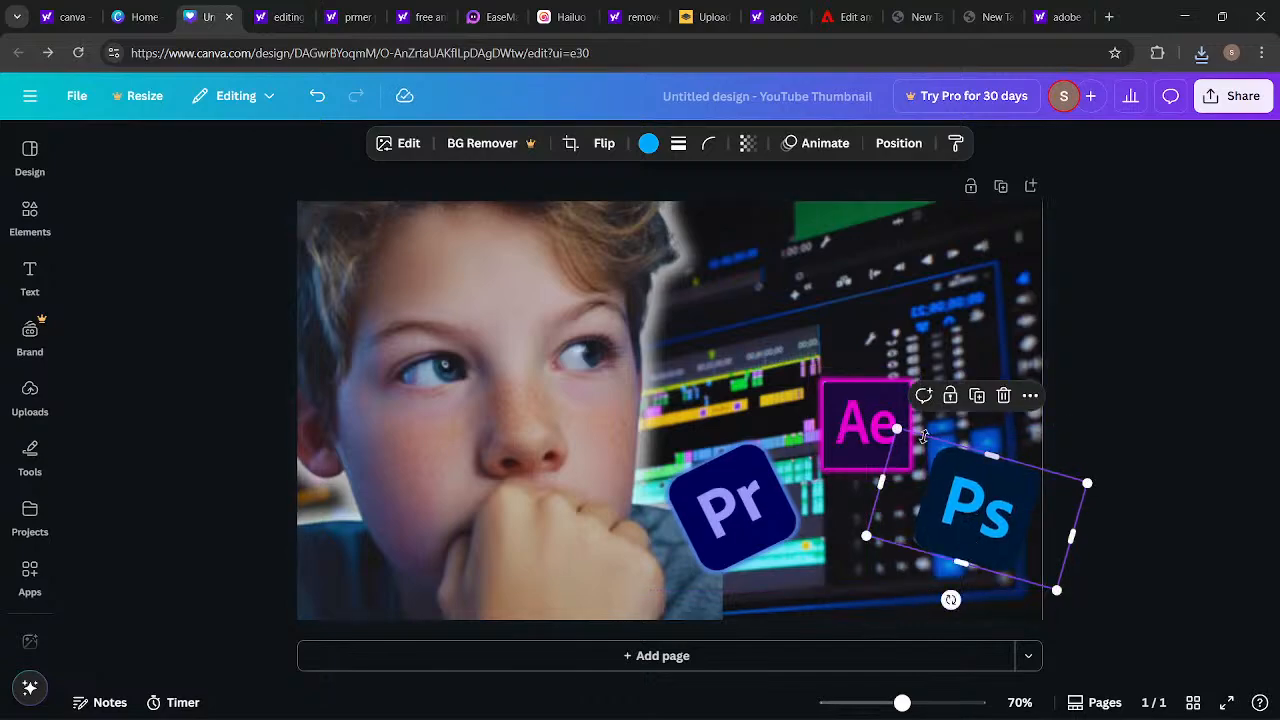
pyautogui.moveTo(866, 536); pyautogui.dragTo(887, 533)
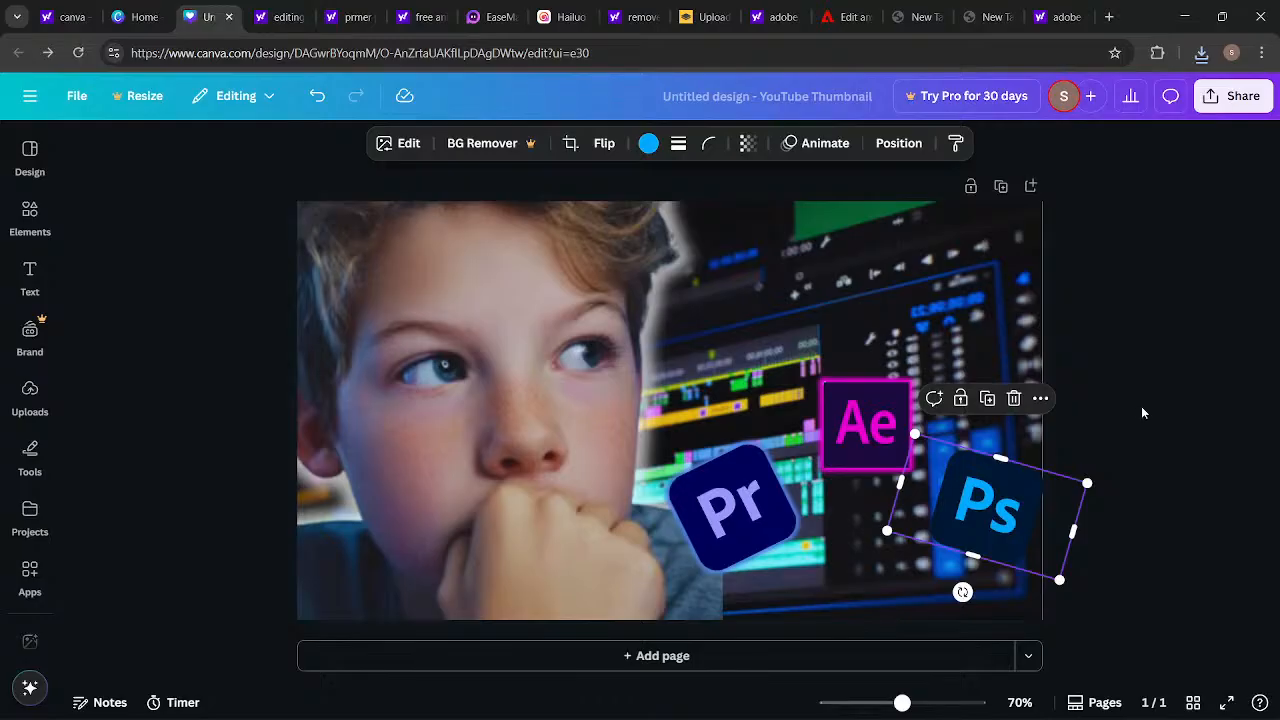
# Step: Nudge the Photoshop logo level with the Premiere Pro logo and shift the After Effects logo slightly
pyautogui.click(1081, 467)
pyautogui.moveTo(1004, 514); pyautogui.dragTo(1002, 508)
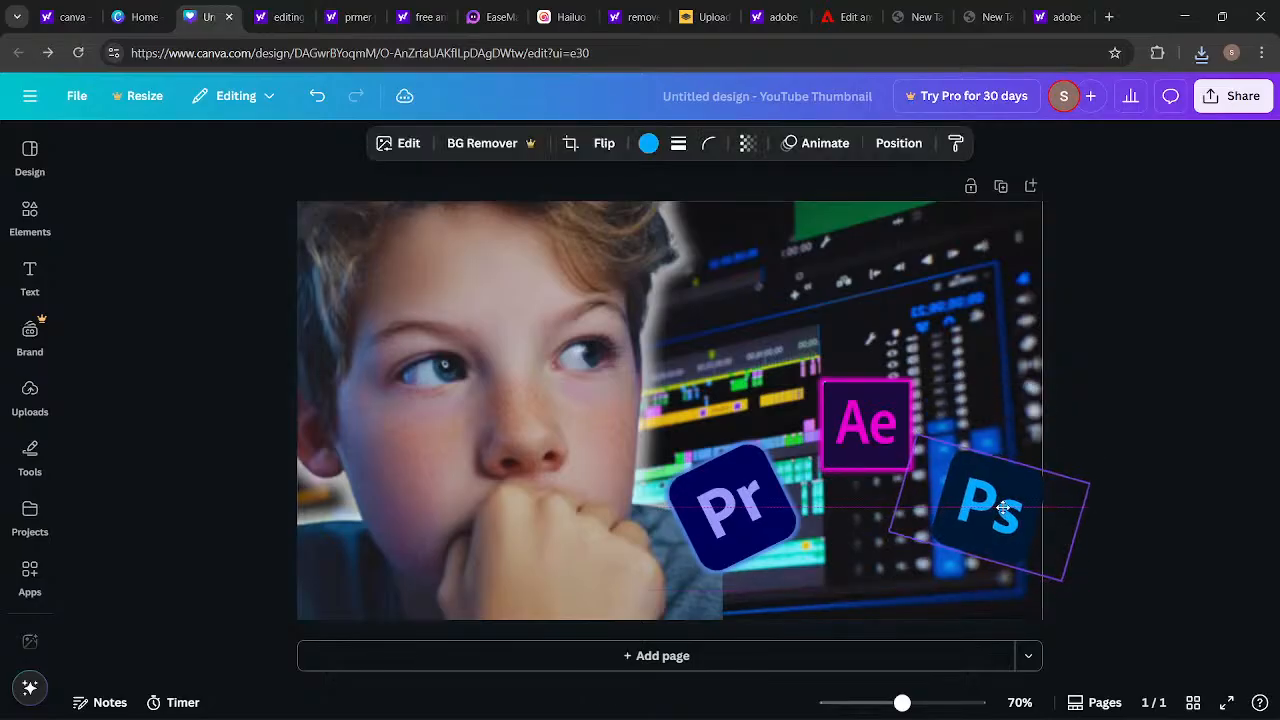
pyautogui.click(884, 463)
pyautogui.moveTo(884, 463); pyautogui.dragTo(885, 462)
pyautogui.click(985, 508)
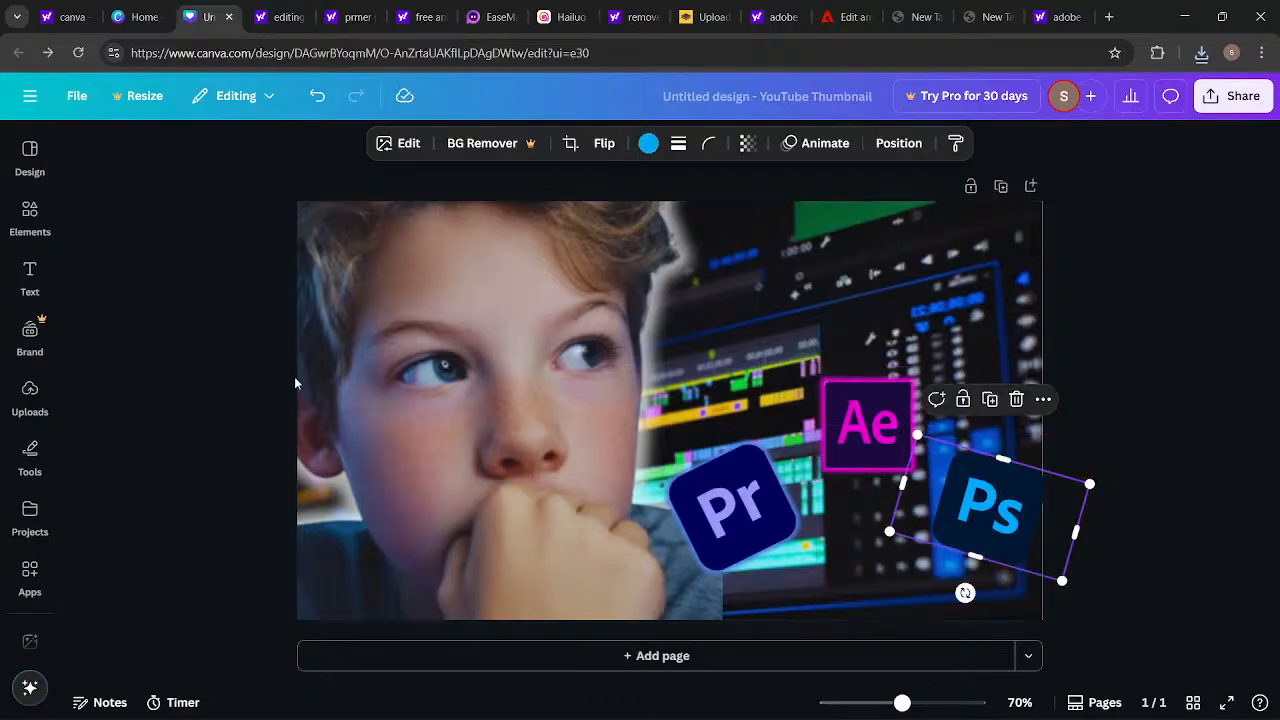
pyautogui.click(30, 215)
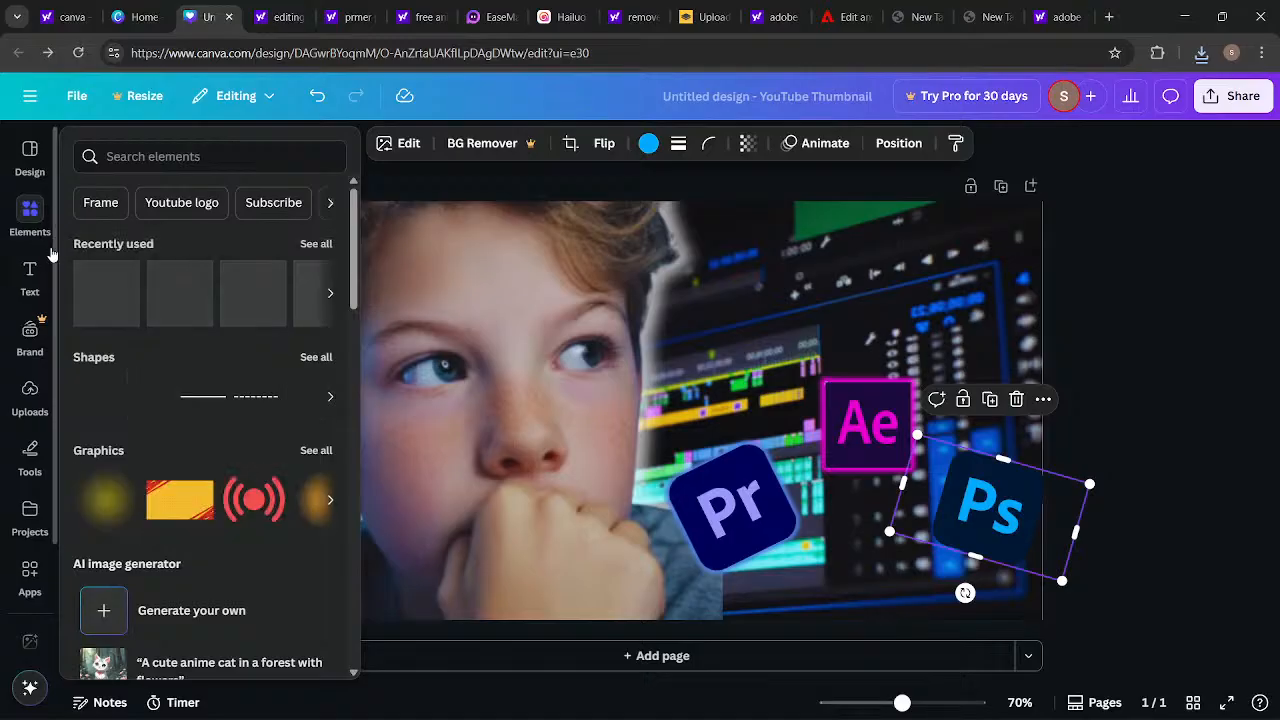
pyautogui.click(30, 278)
pyautogui.click(31, 215)
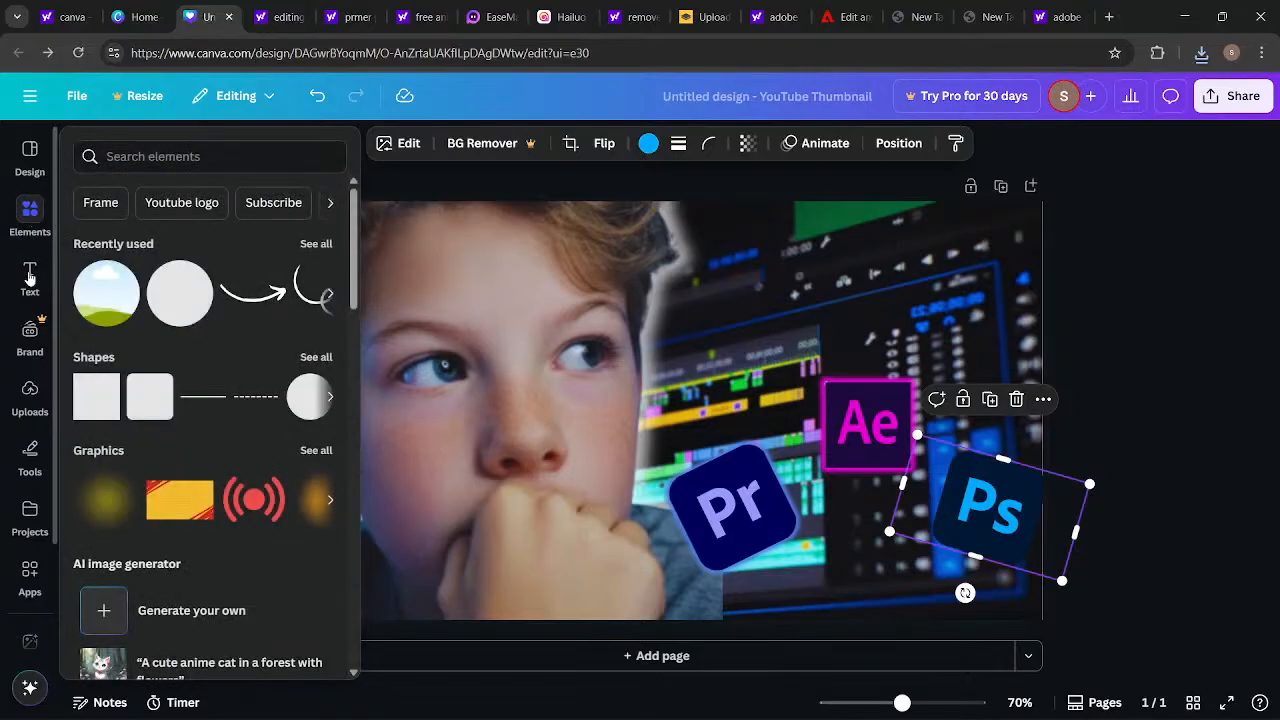
pyautogui.click(33, 225)
# Step: Apply a Glow shadow to the Photoshop logo with size 50, blur amount 41 and intensity 100
pyautogui.click(408, 144)
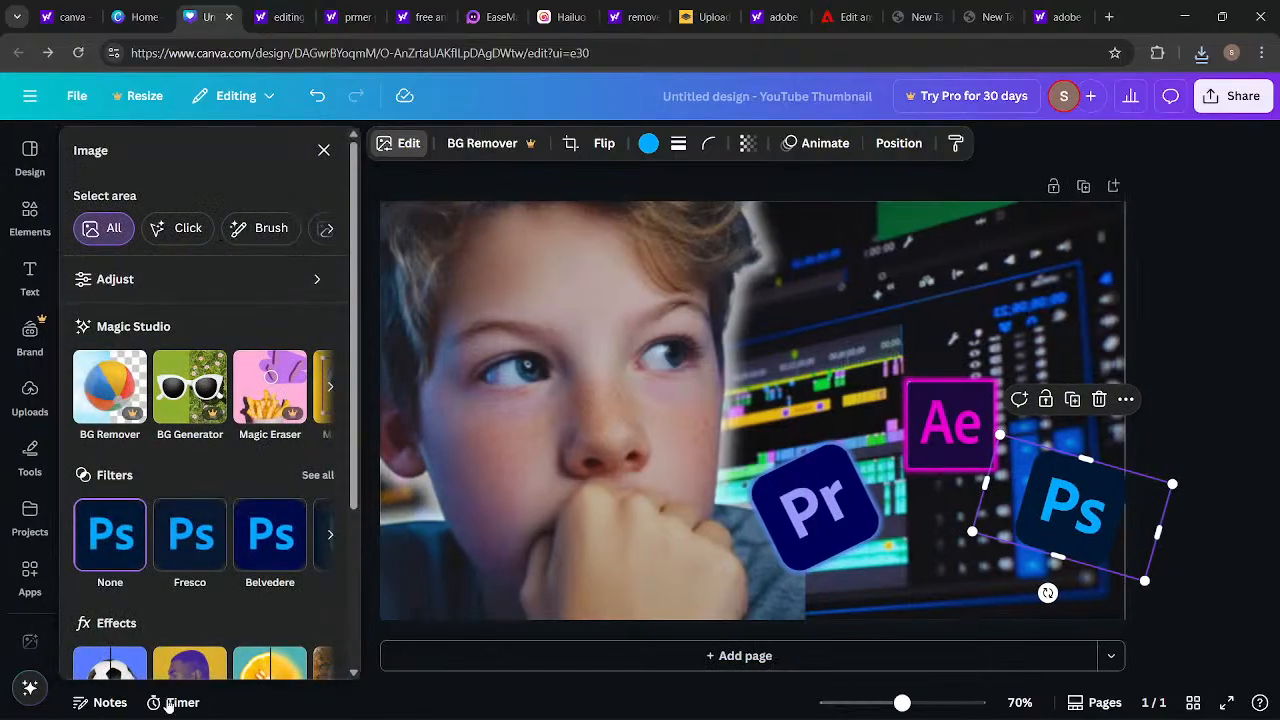
pyautogui.scroll(-3, 140, 527)
pyautogui.click(125, 458)
pyautogui.click(117, 337)
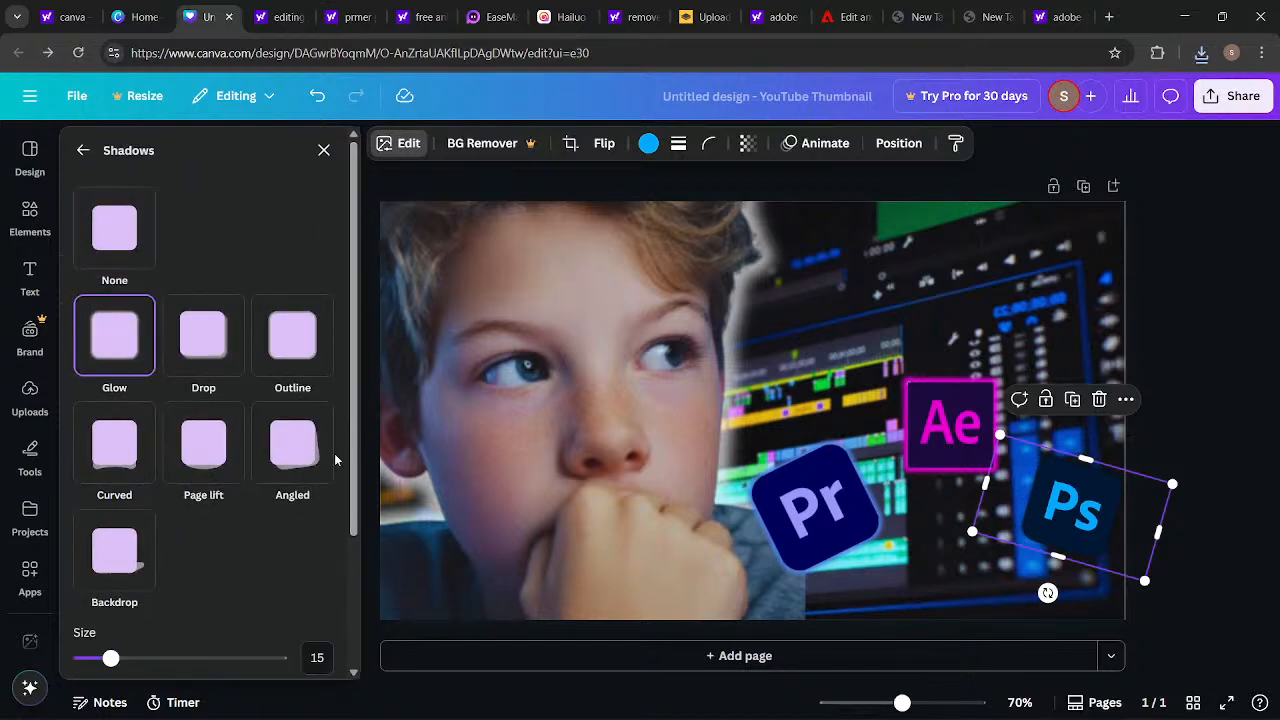
pyautogui.scroll(-3, 130, 560)
pyautogui.moveTo(111, 485); pyautogui.dragTo(180, 485)
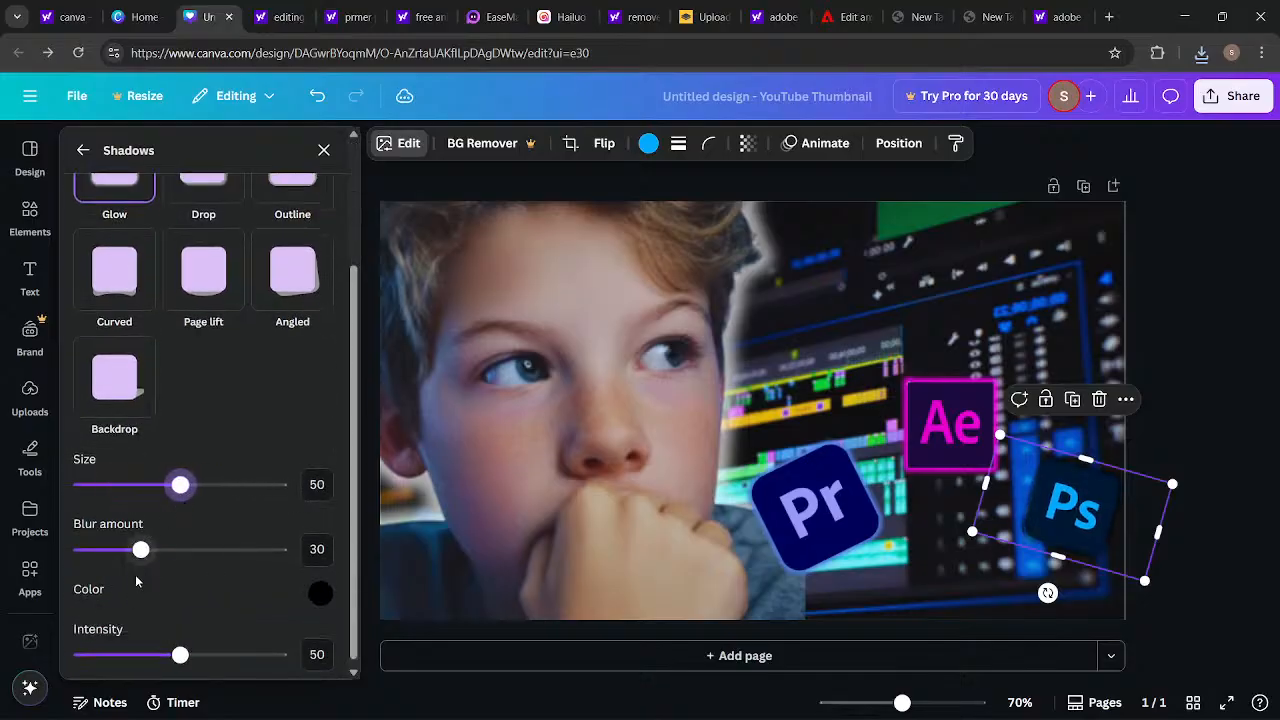
pyautogui.moveTo(180, 655); pyautogui.dragTo(303, 662)
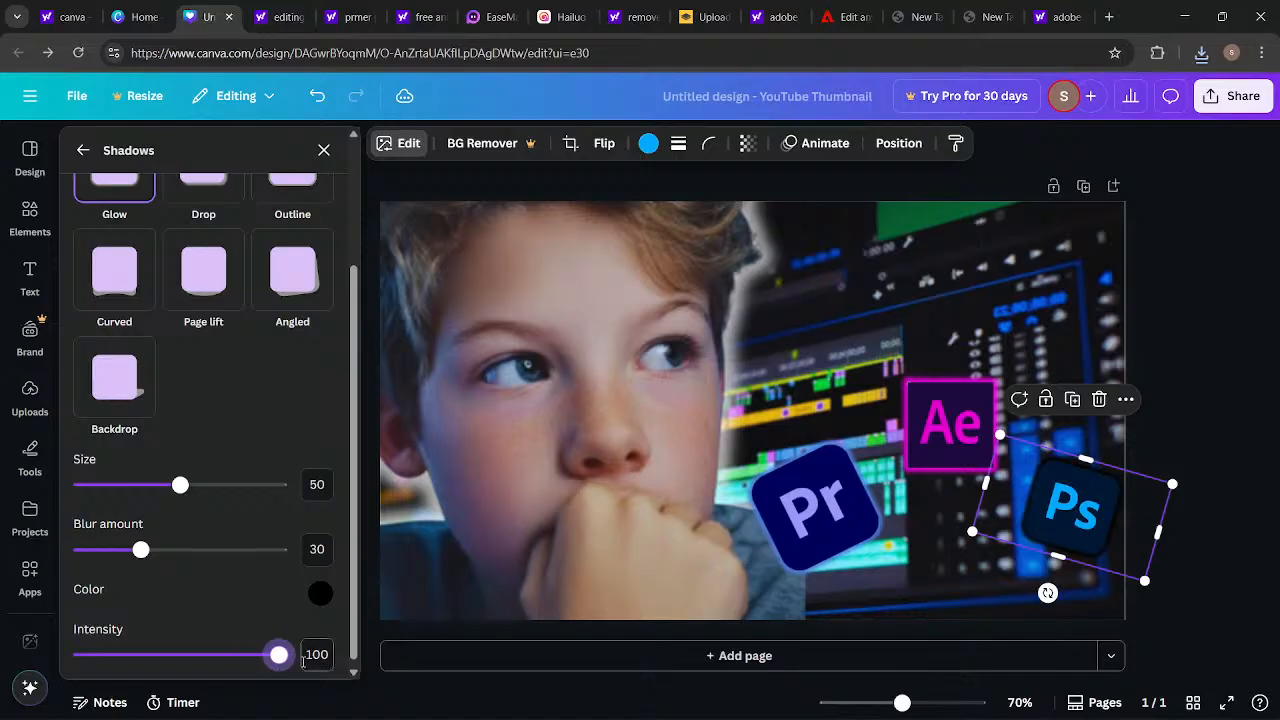
pyautogui.moveTo(153, 553)
pyautogui.mouseDown()
pyautogui.moveTo(183, 549)
pyautogui.moveTo(164, 554)
pyautogui.mouseUp()
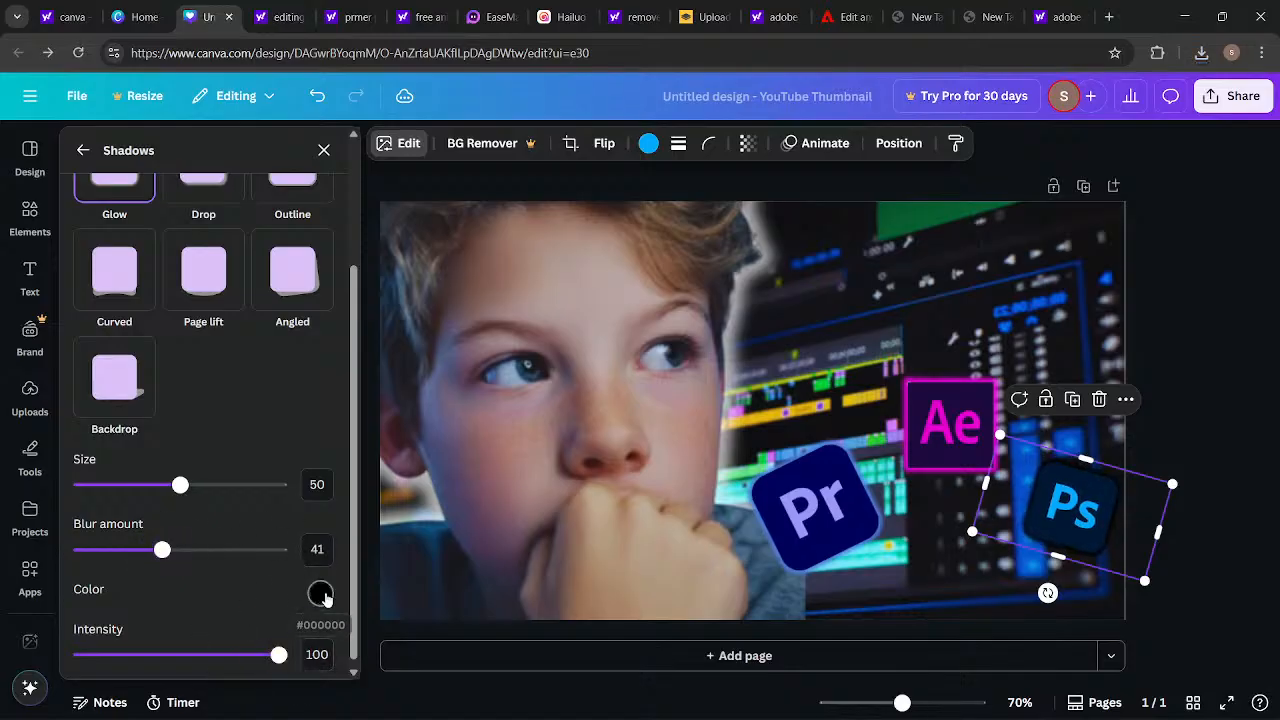
# Step: Set the Photoshop logo's glow color to blue #1B7DFF
pyautogui.click(318, 593)
pyautogui.click(463, 512)
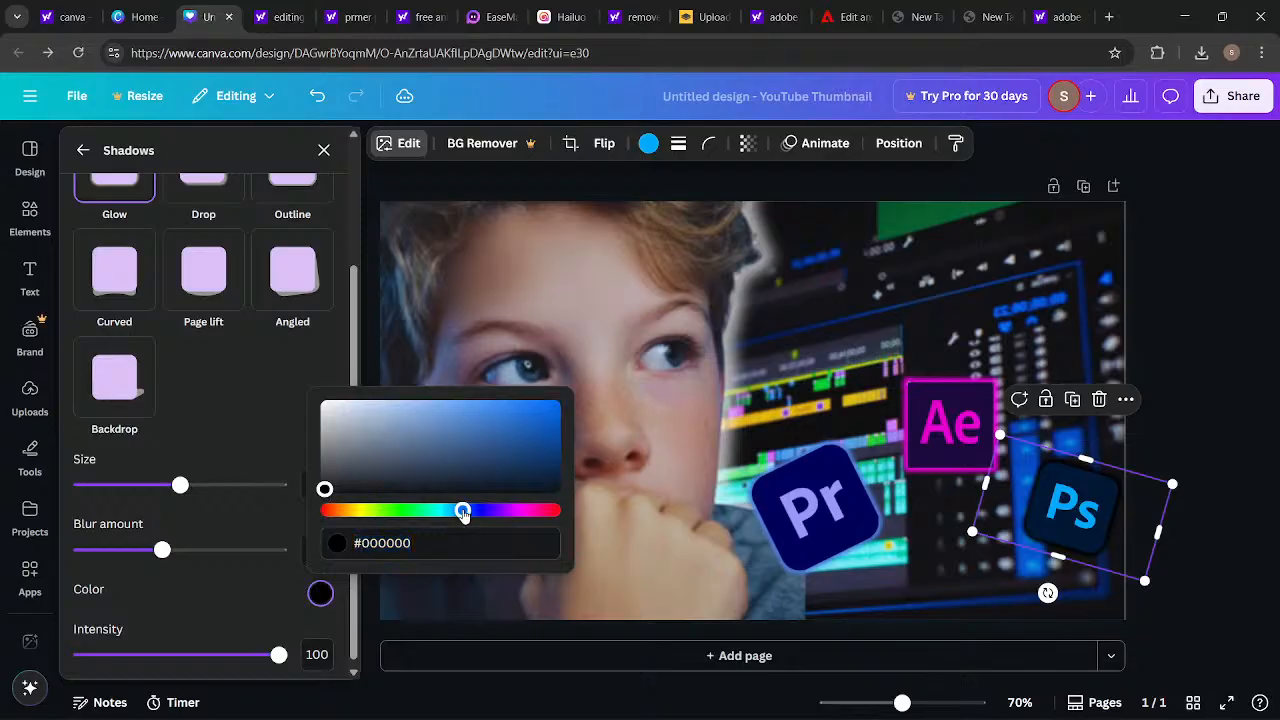
pyautogui.moveTo(324, 489); pyautogui.dragTo(536, 396)
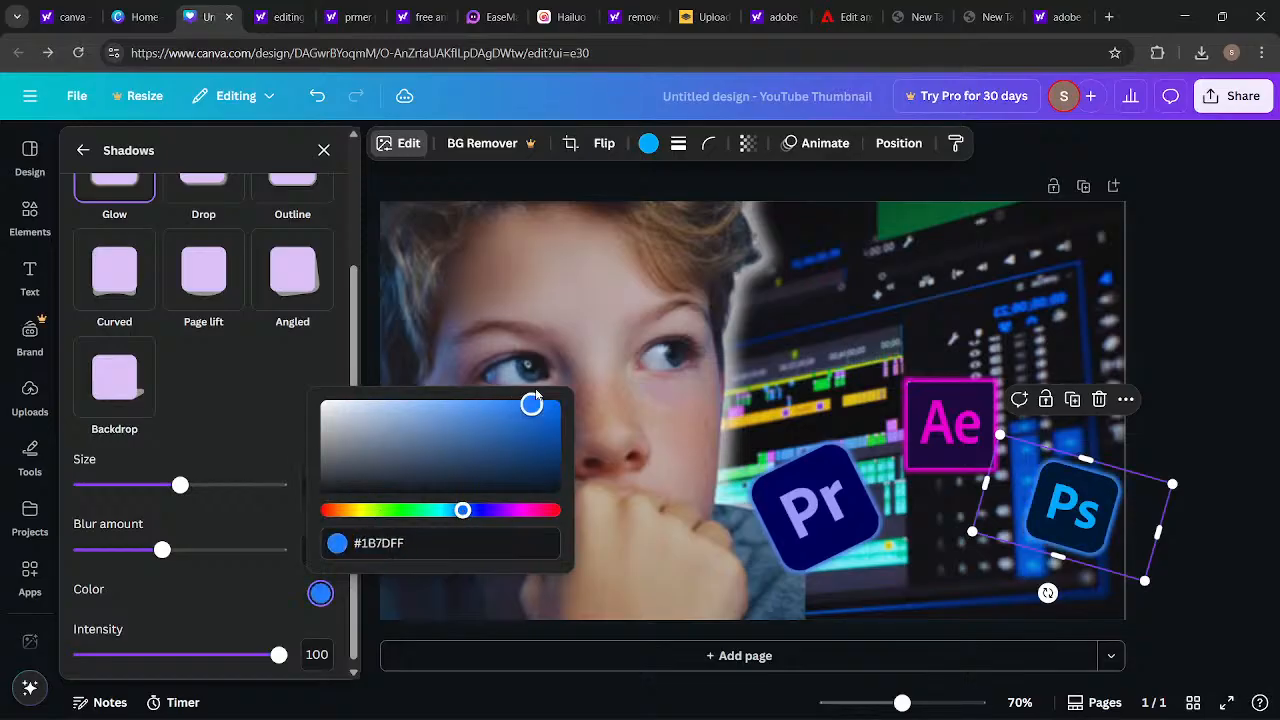
pyautogui.click(669, 526)
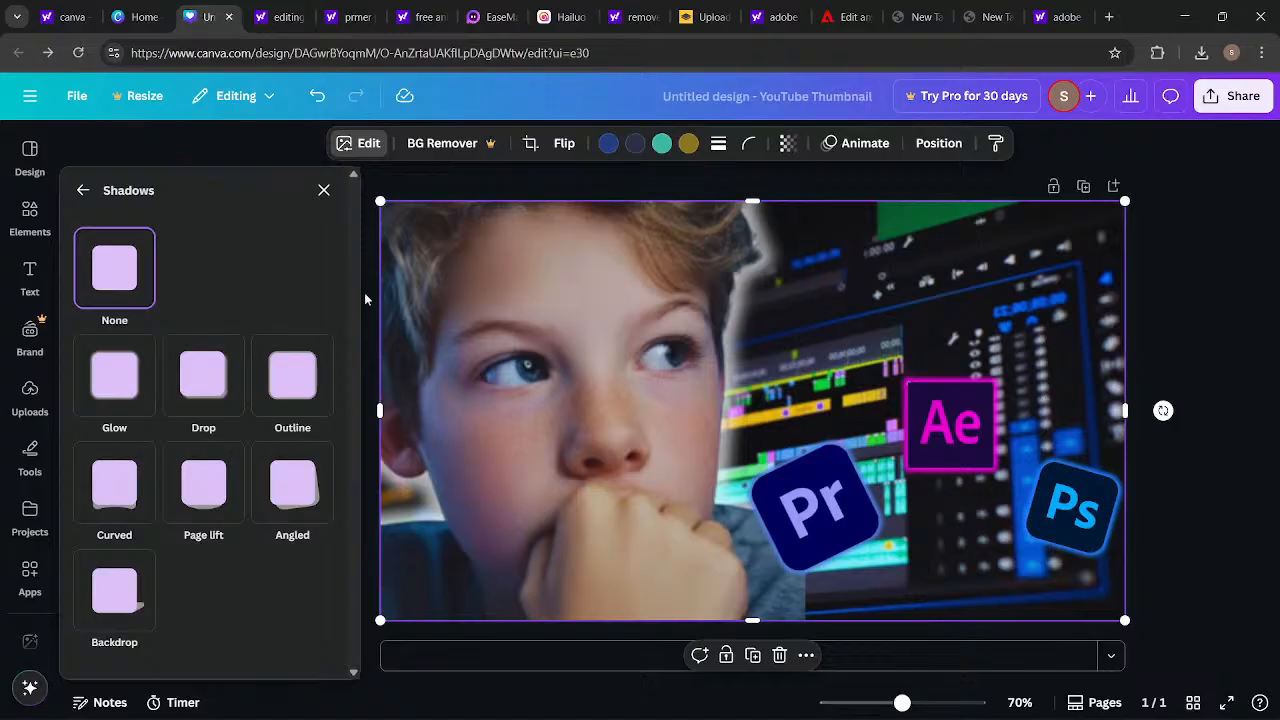
# Step: Add a new text box and replace its placeholder text with "DESIGN?"
pyautogui.click(30, 272)
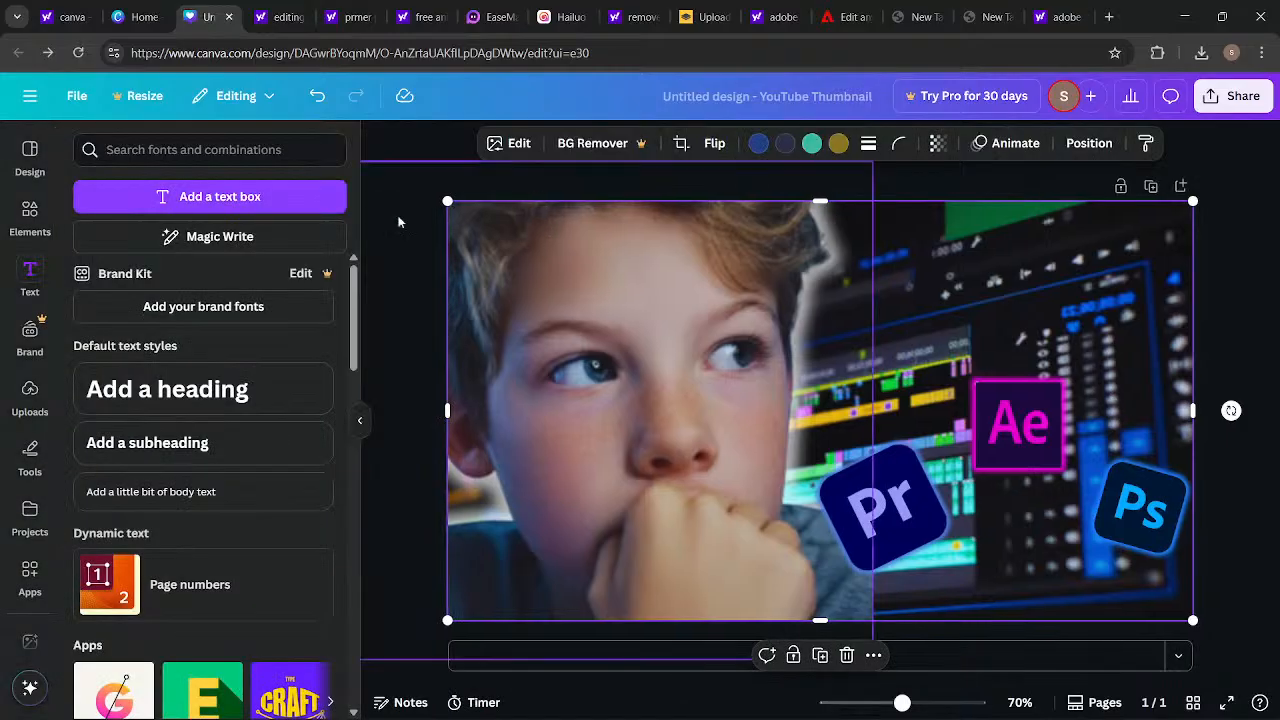
pyautogui.click(290, 211)
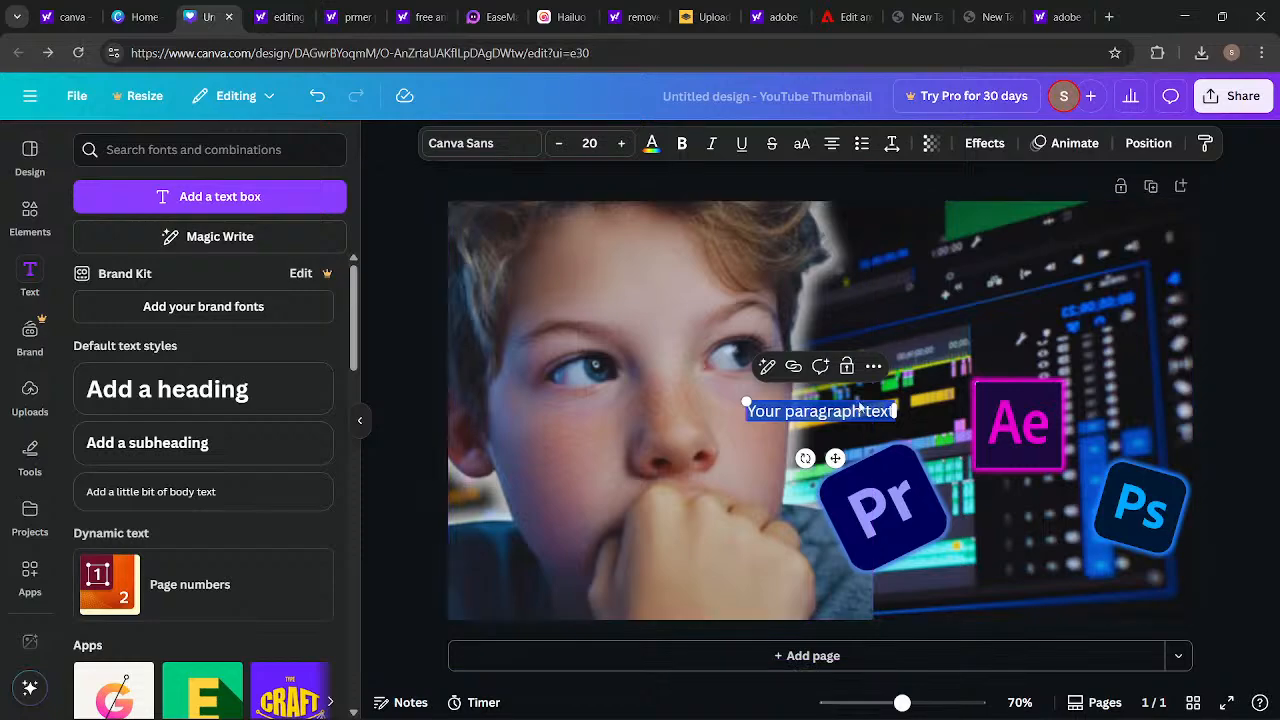
pyautogui.click(886, 412)
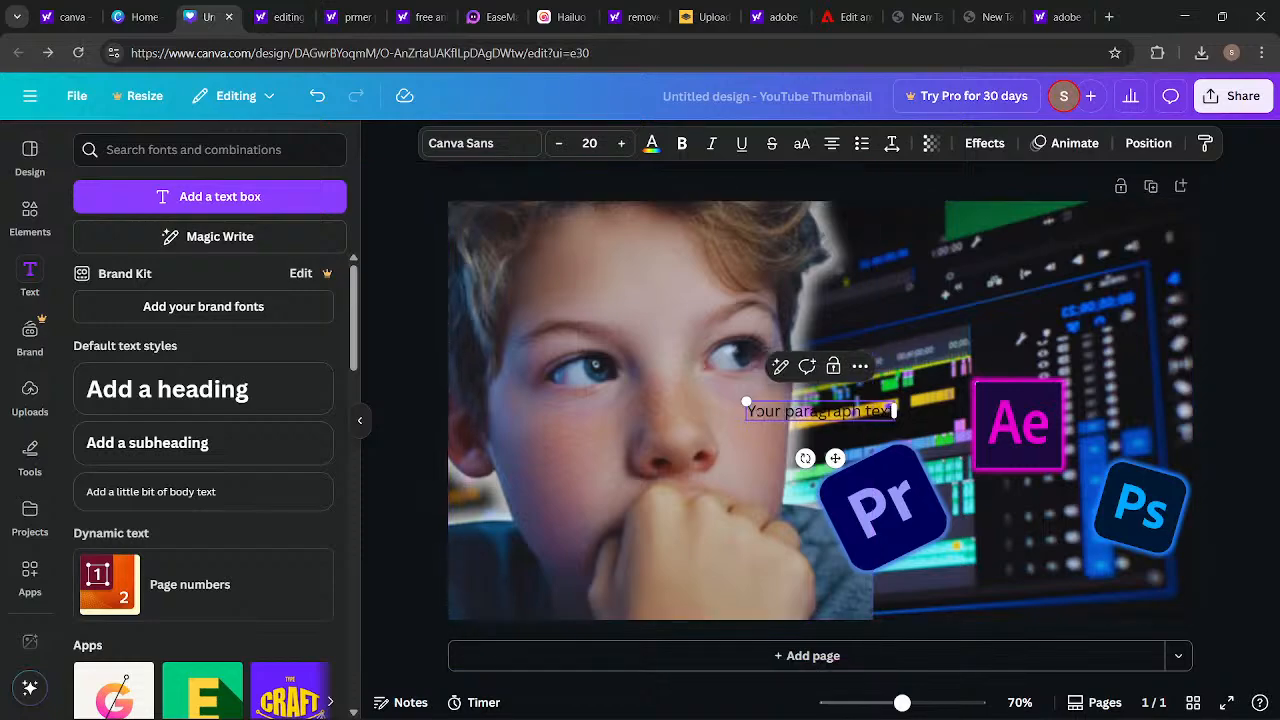
pyautogui.moveTo(893, 411); pyautogui.dragTo(754, 411)
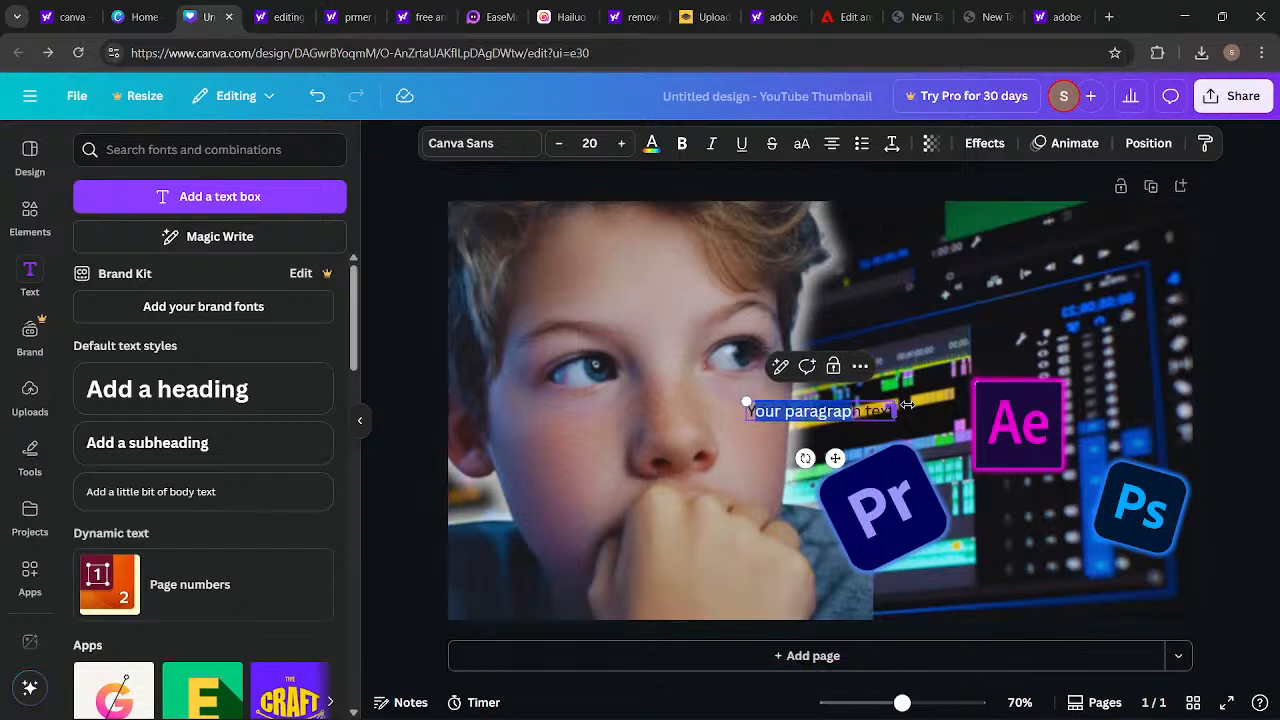
pyautogui.press('BackSpace')
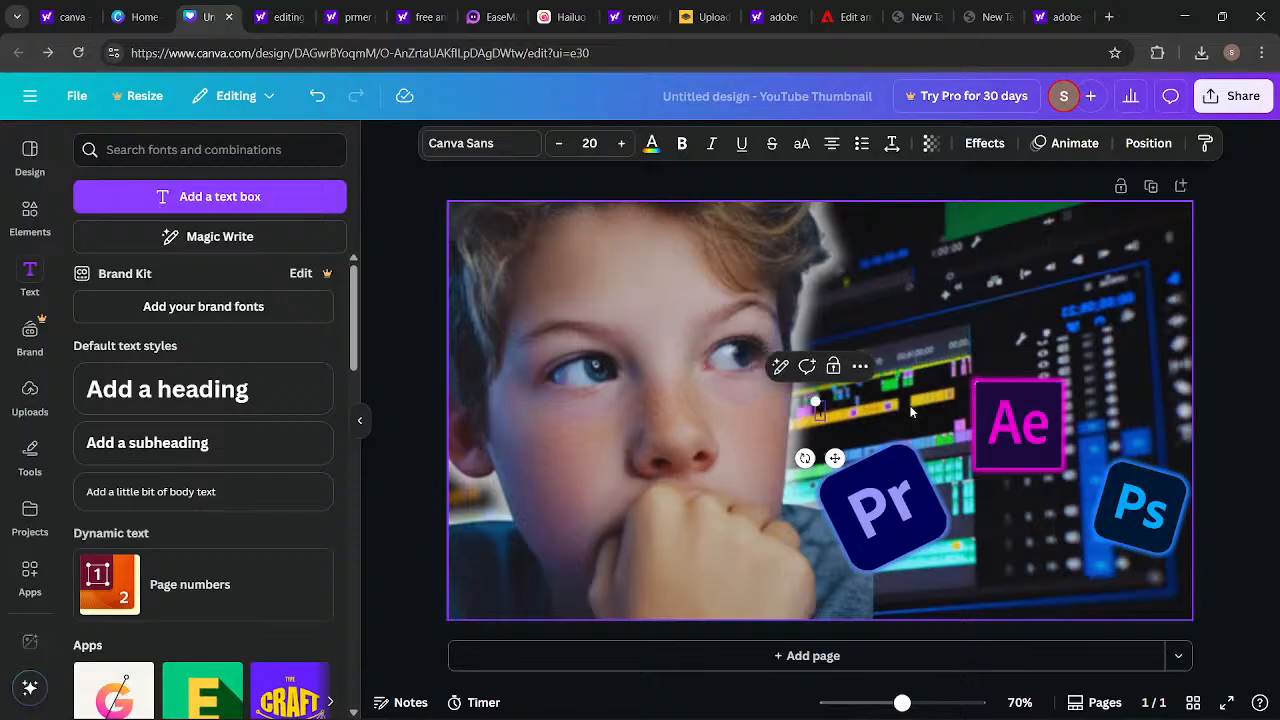
pyautogui.press('BackSpace')
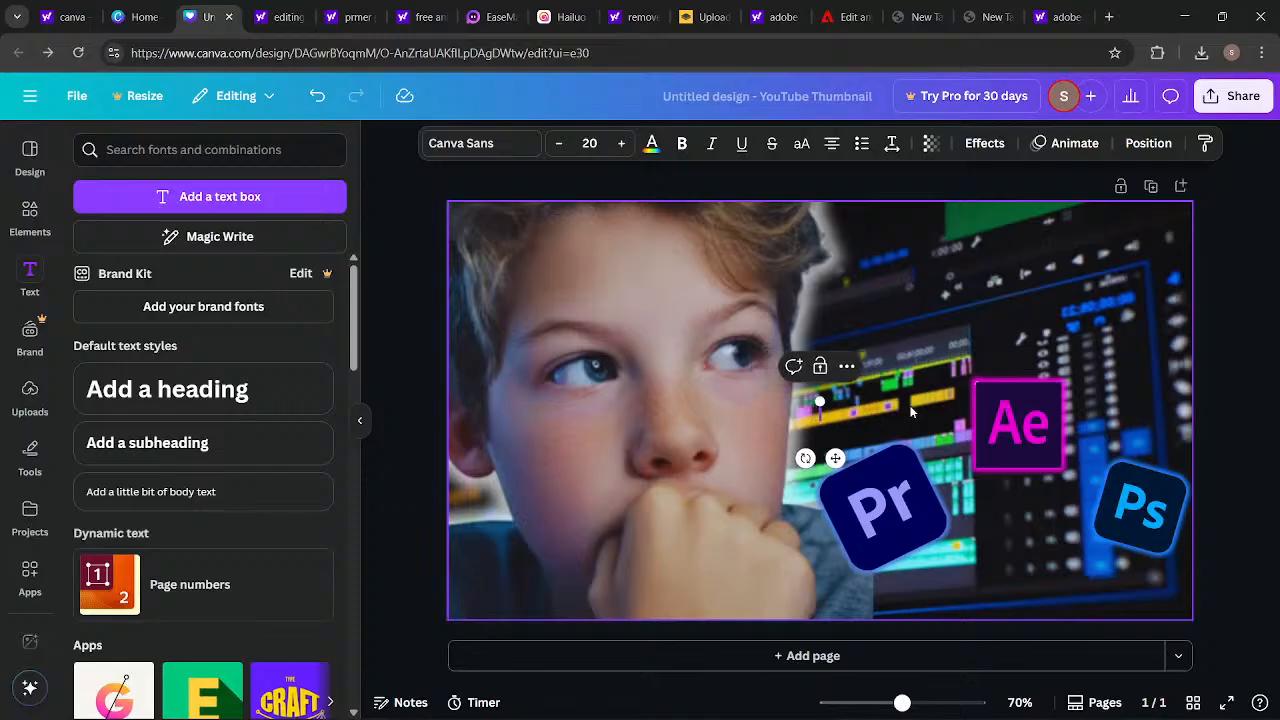
pyautogui.write('a')
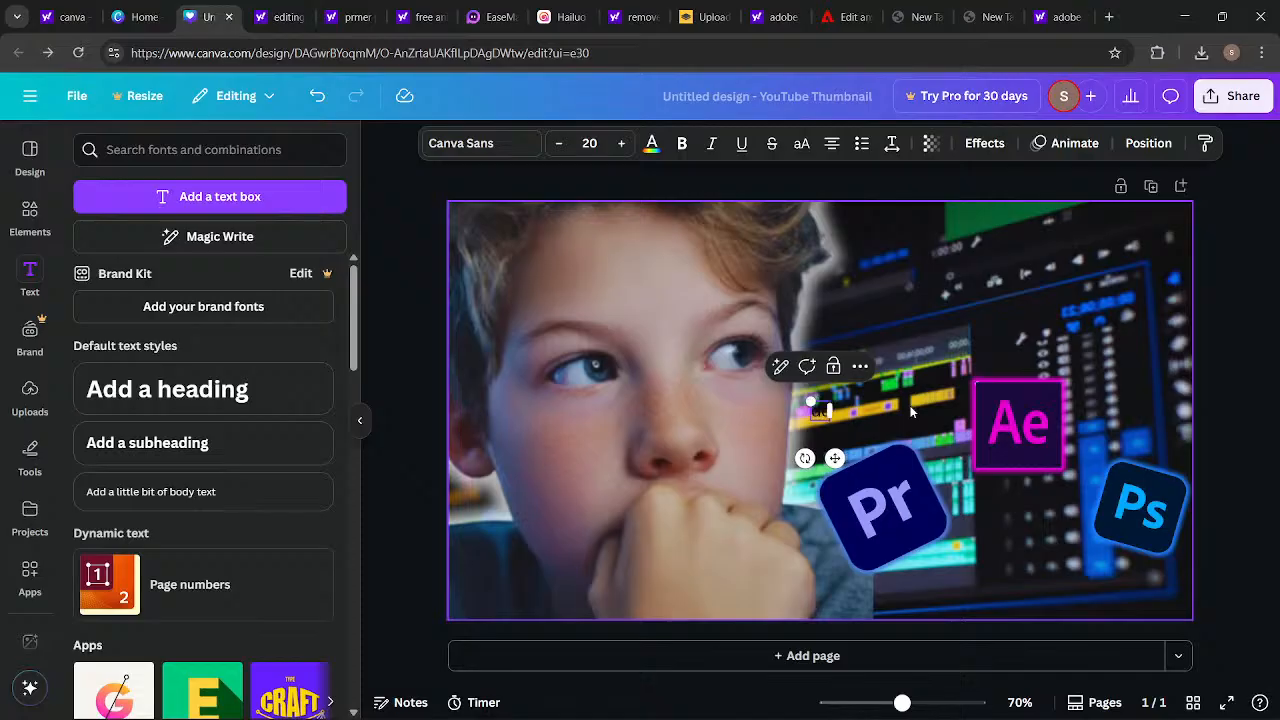
pyautogui.press('BackSpace')
pyautogui.write('A')
pyautogui.write('ESIGN')
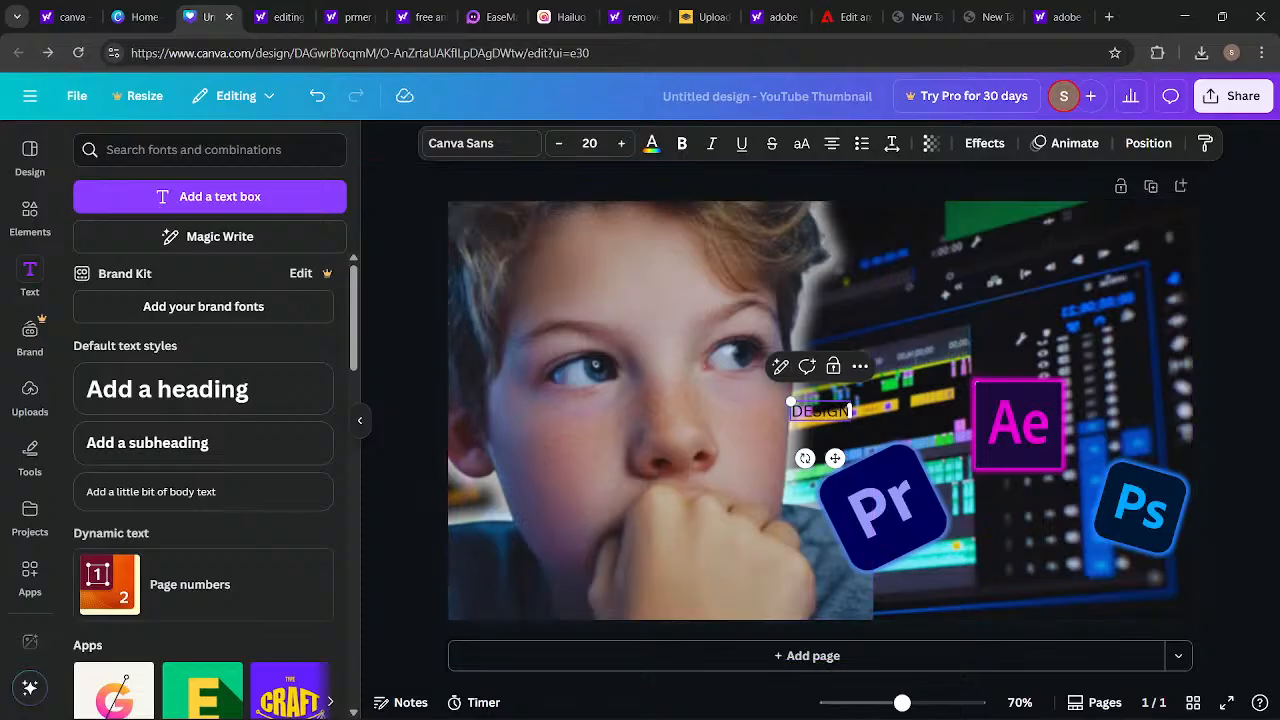
pyautogui.write('!')
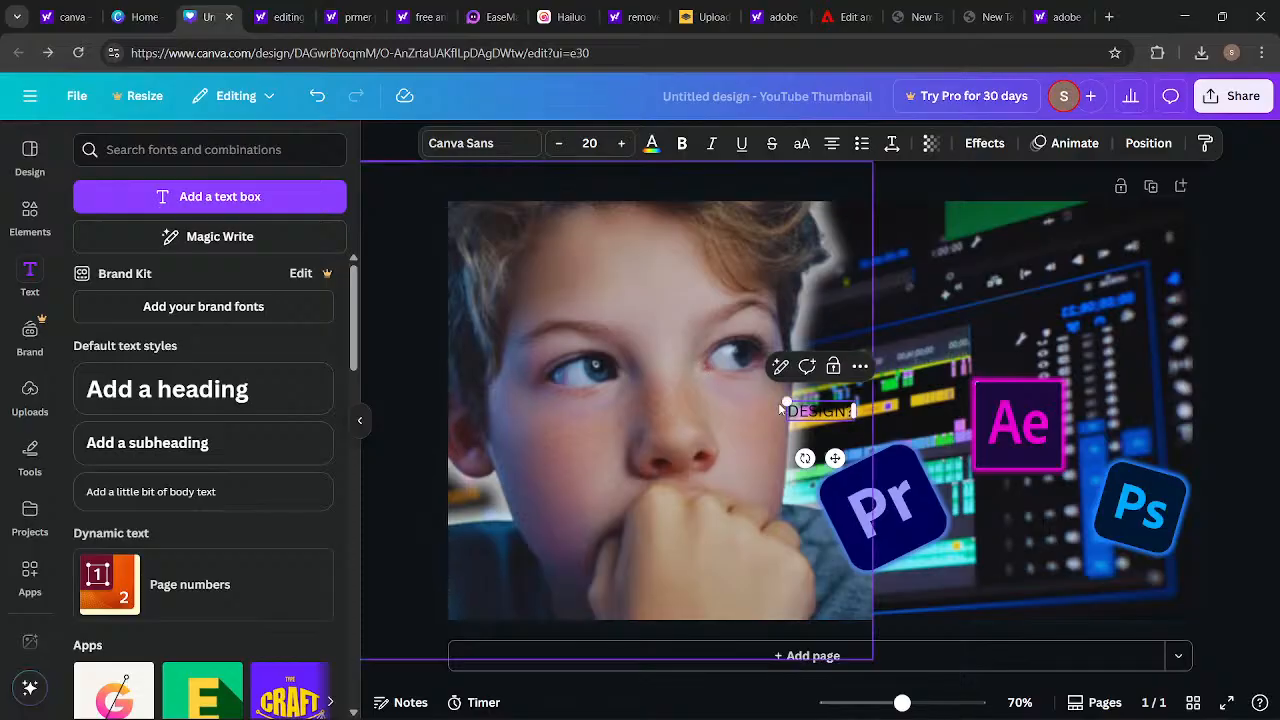
# Step: Enlarge the DESIGN? text to about size 91 and place it over the editing screen, above the Ae logo
pyautogui.moveTo(785, 401); pyautogui.dragTo(636, 359)
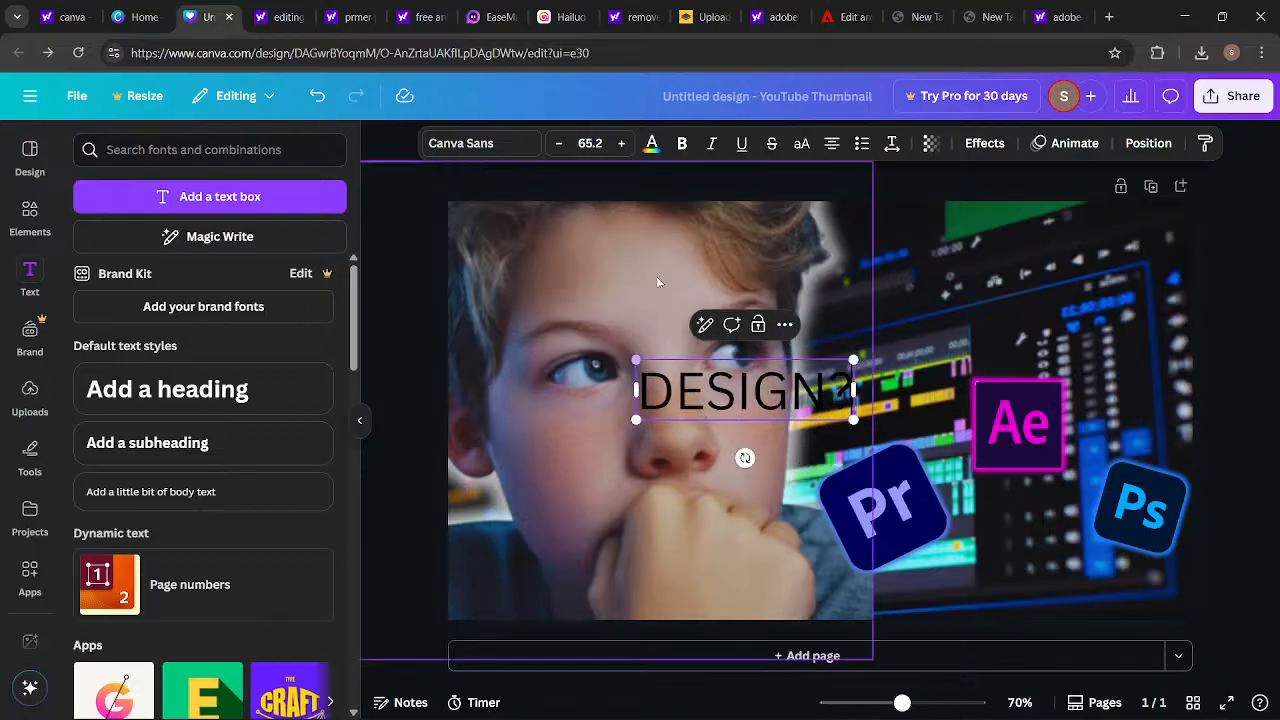
pyautogui.moveTo(751, 390); pyautogui.dragTo(887, 300)
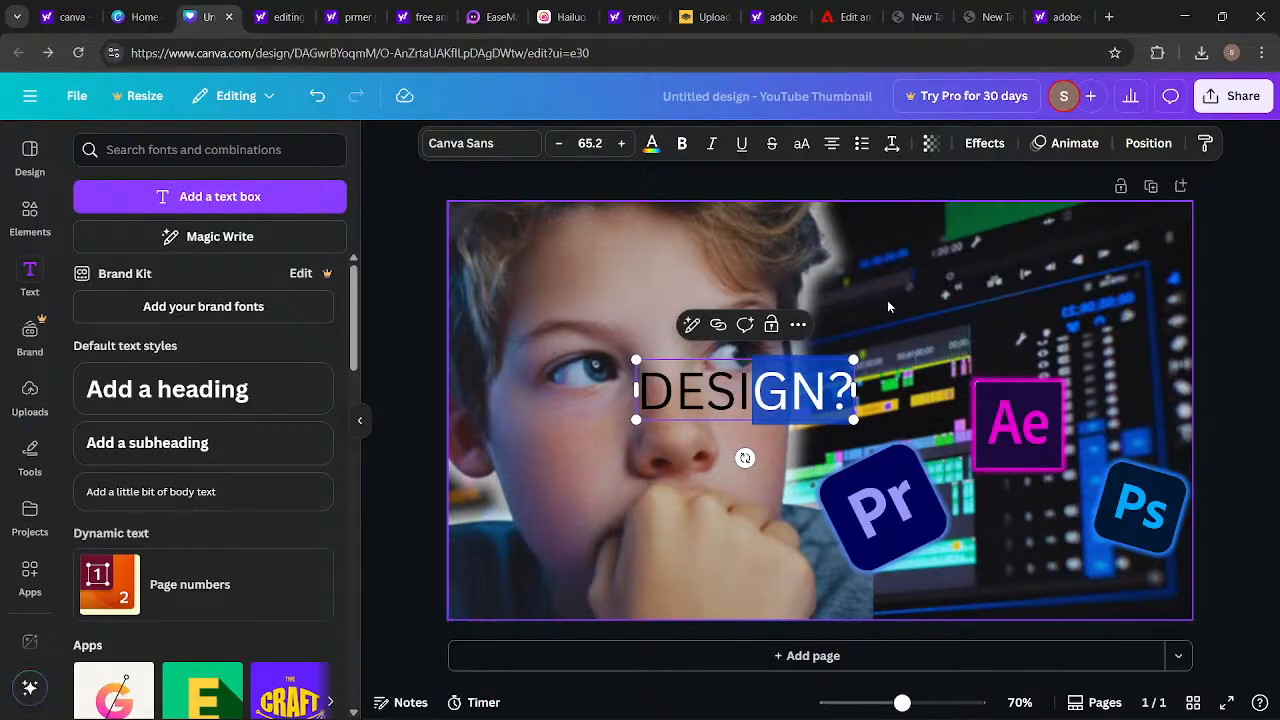
pyautogui.click(887, 300)
pyautogui.click(827, 376)
pyautogui.moveTo(827, 378); pyautogui.dragTo(1096, 276)
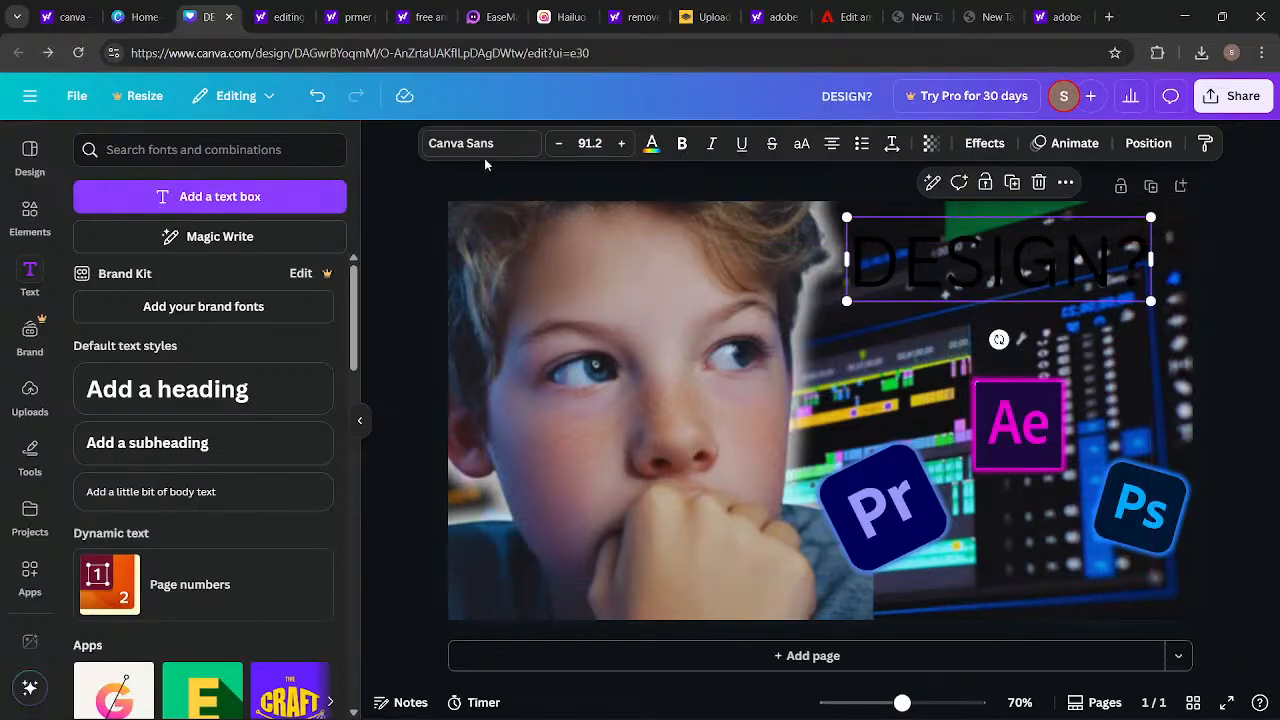
# Step: Color the DESIGN? text white and set its font to Brixton Sans
pyautogui.click(652, 145)
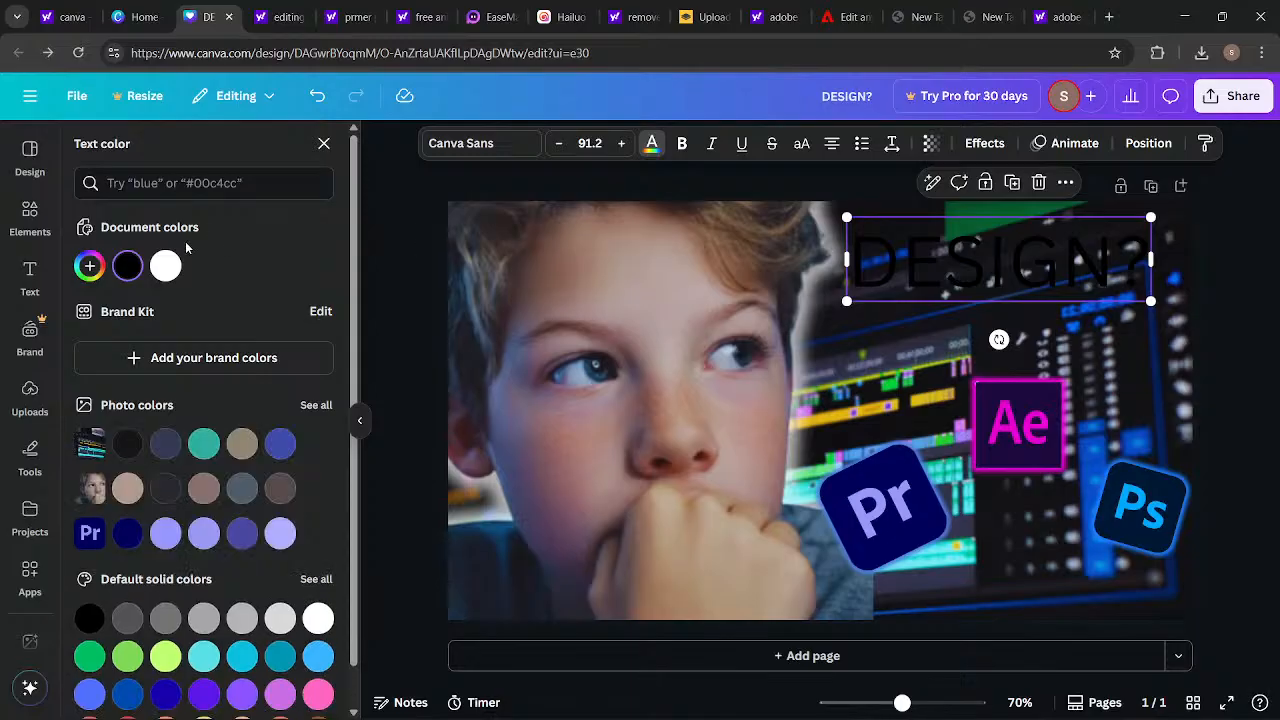
pyautogui.click(166, 266)
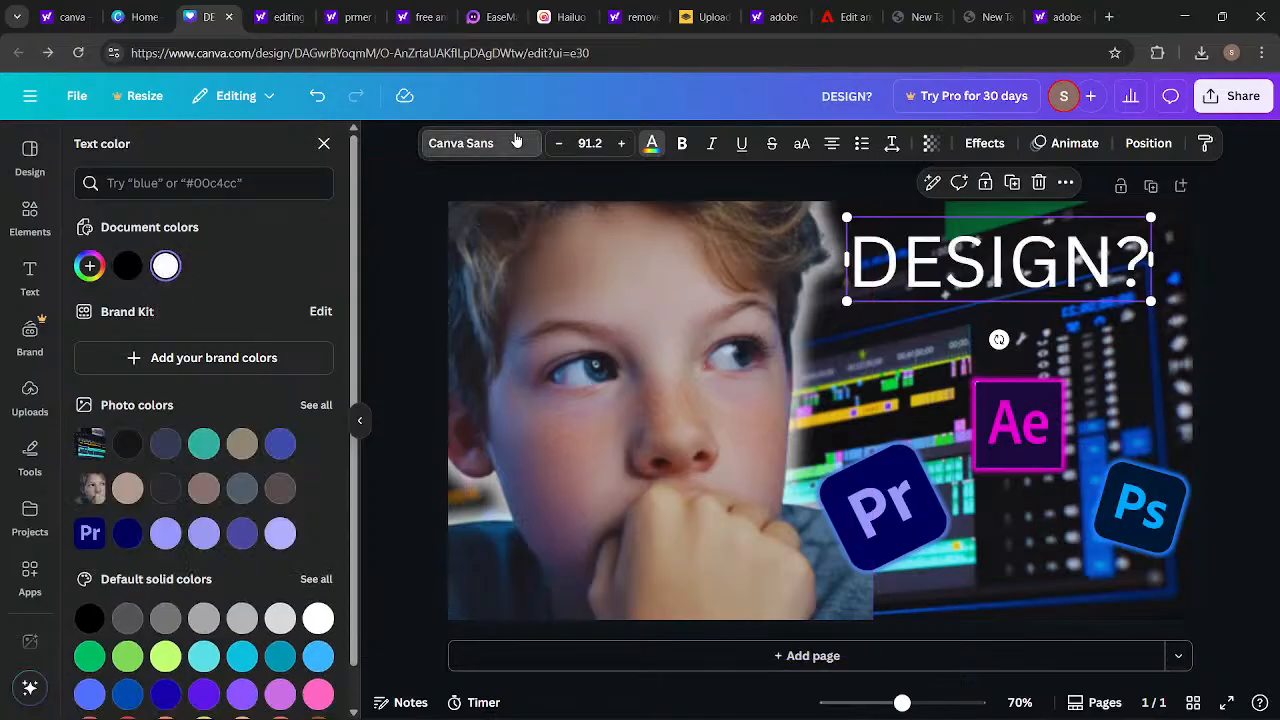
pyautogui.click(465, 146)
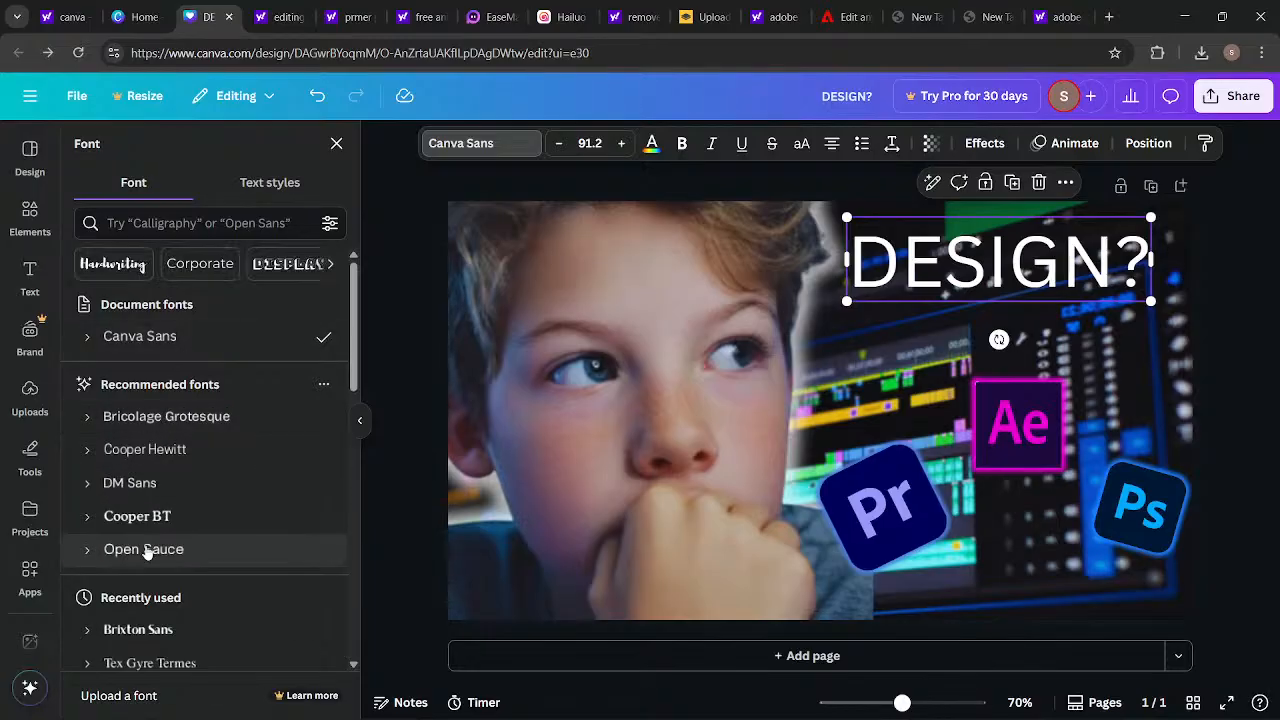
pyautogui.scroll(-1, 145, 550)
pyautogui.click(149, 549)
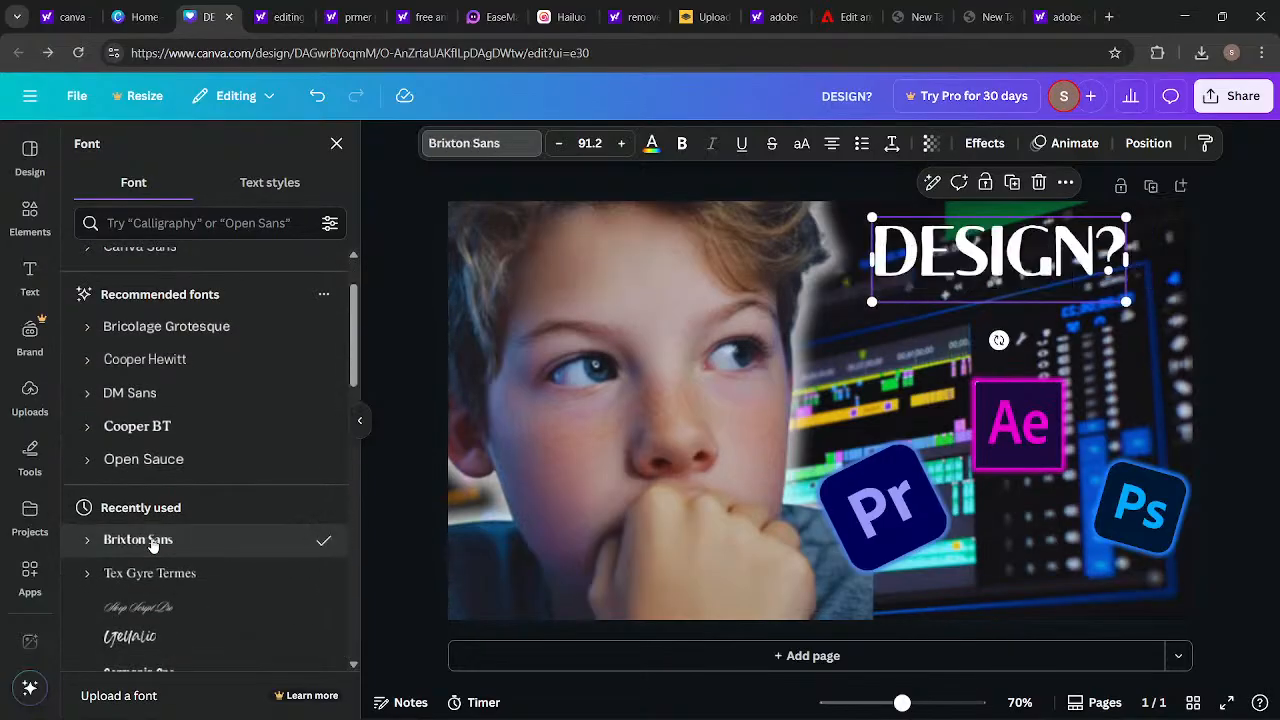
# Step: Try Anton and Archivo Black on the DESIGN? text, settle on League Spartan, and shift the text slightly right
pyautogui.scroll(-1, 186, 570)
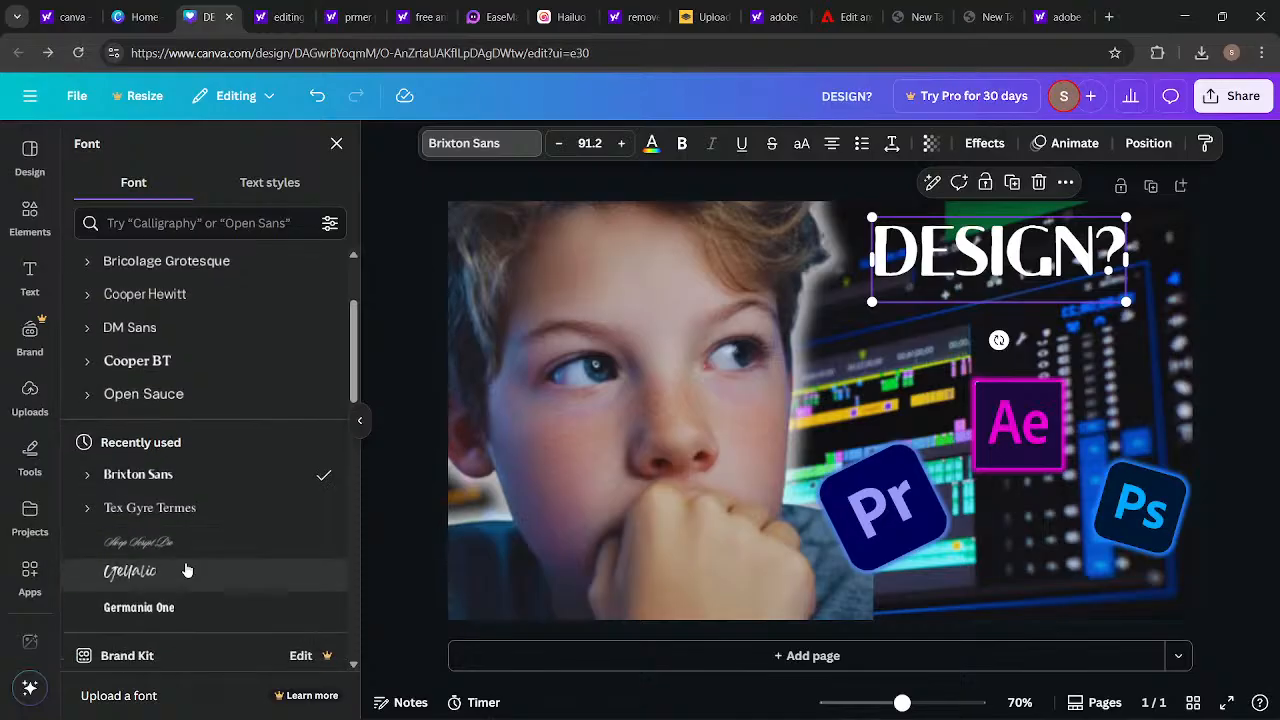
pyautogui.scroll(2, 186, 570)
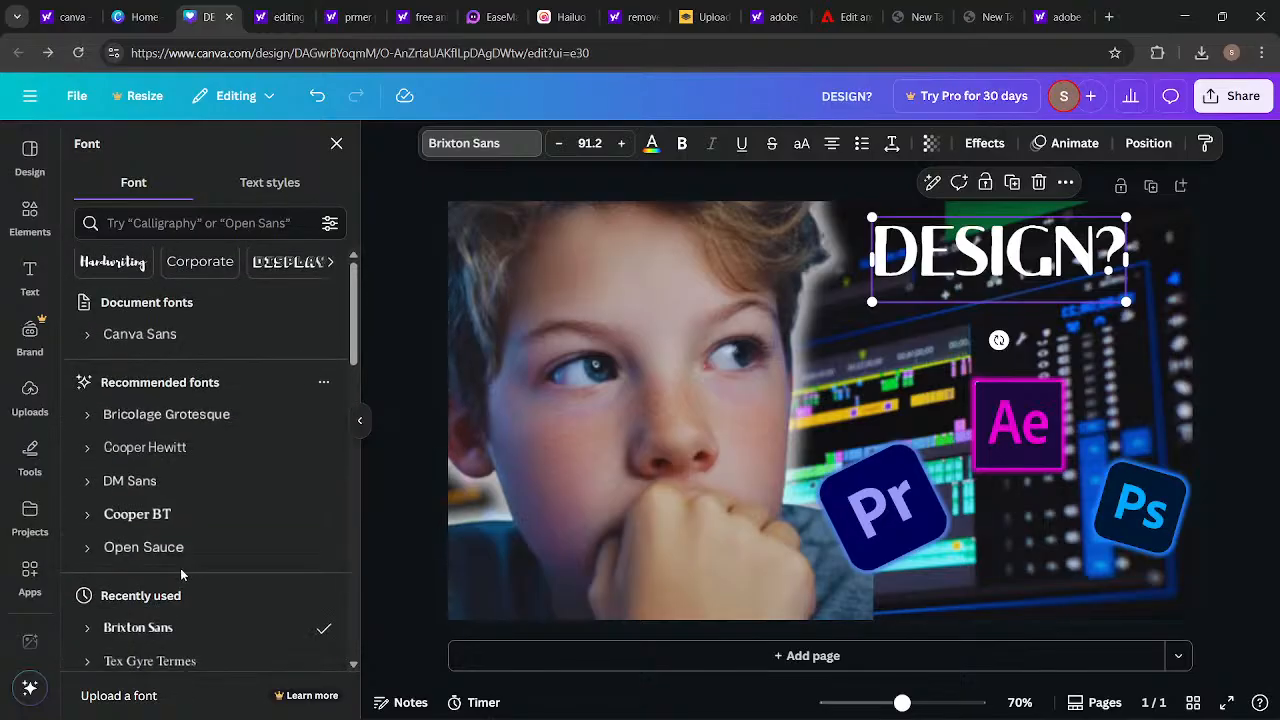
pyautogui.scroll(-5, 184, 572)
pyautogui.scroll(-3, 182, 578)
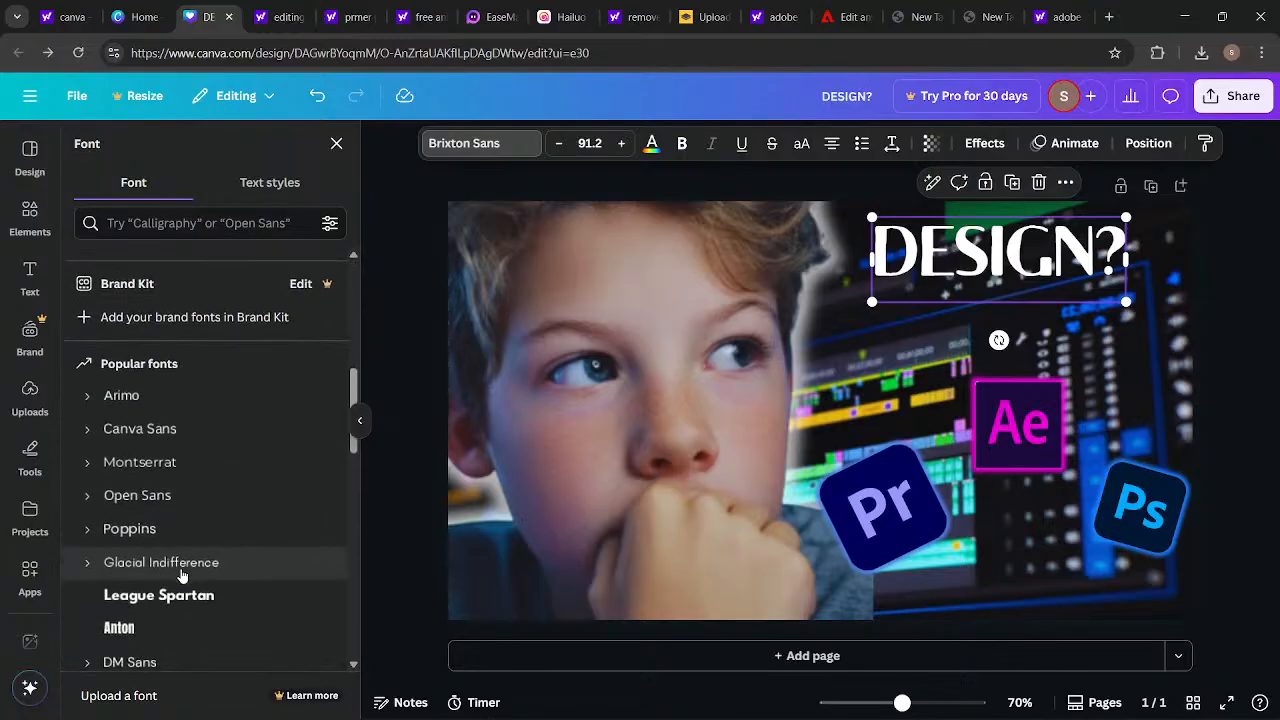
pyautogui.click(139, 627)
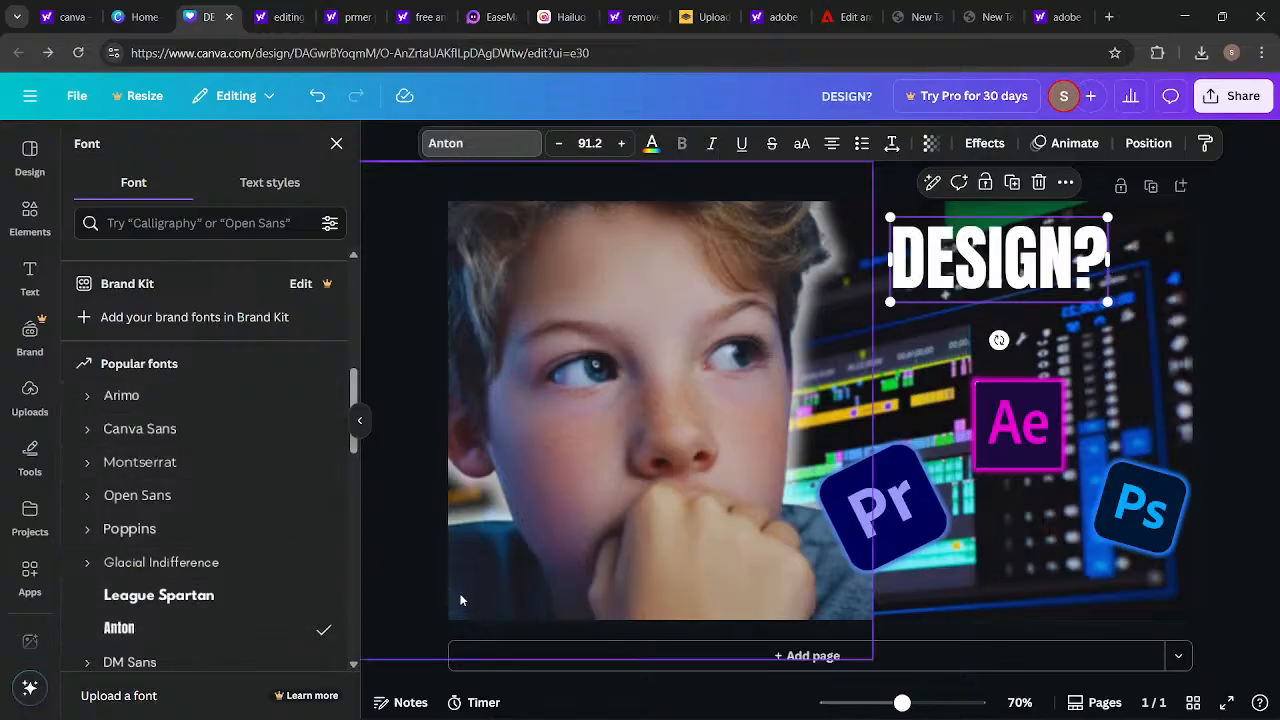
pyautogui.scroll(-1, 325, 537)
pyautogui.scroll(-1, 200, 600)
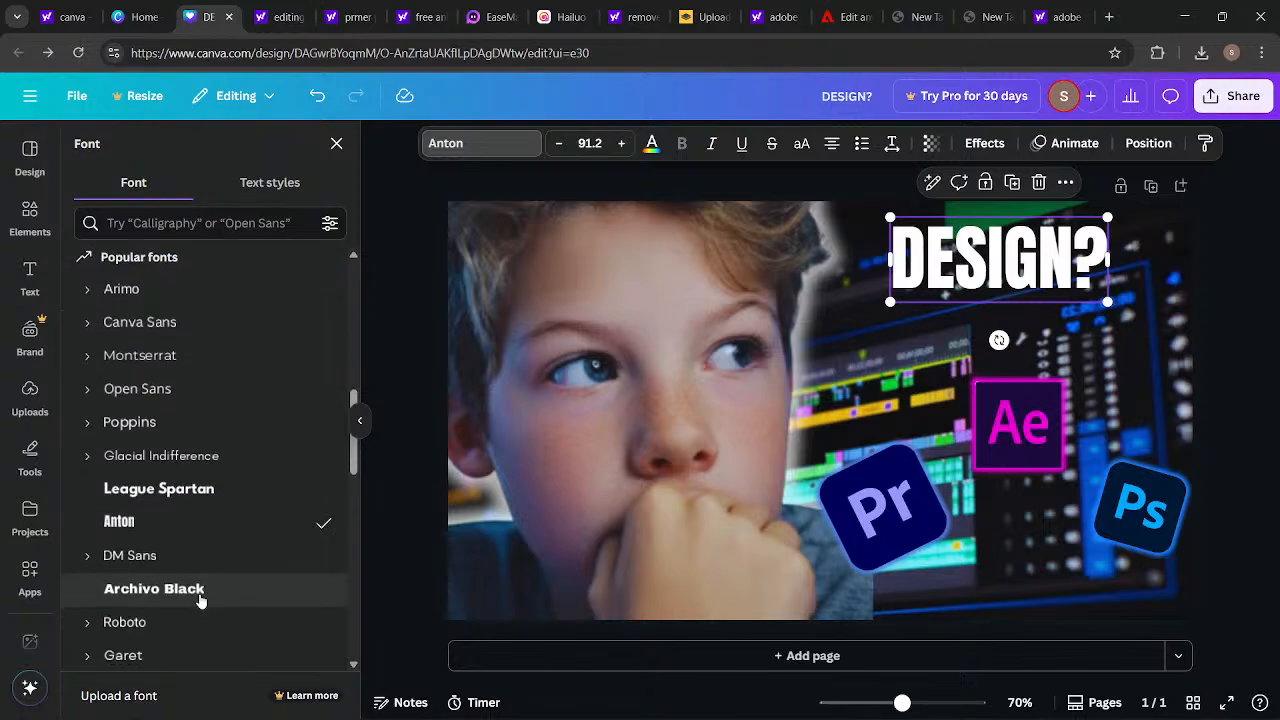
pyautogui.click(202, 589)
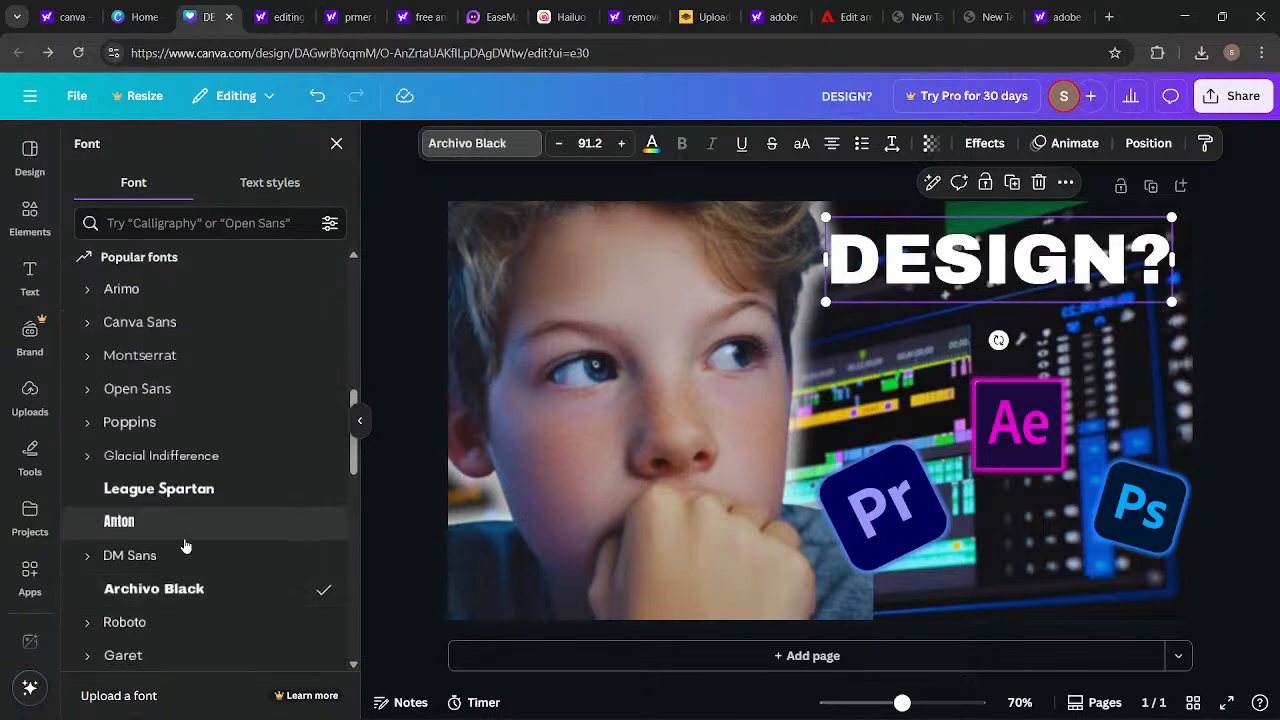
pyautogui.click(209, 490)
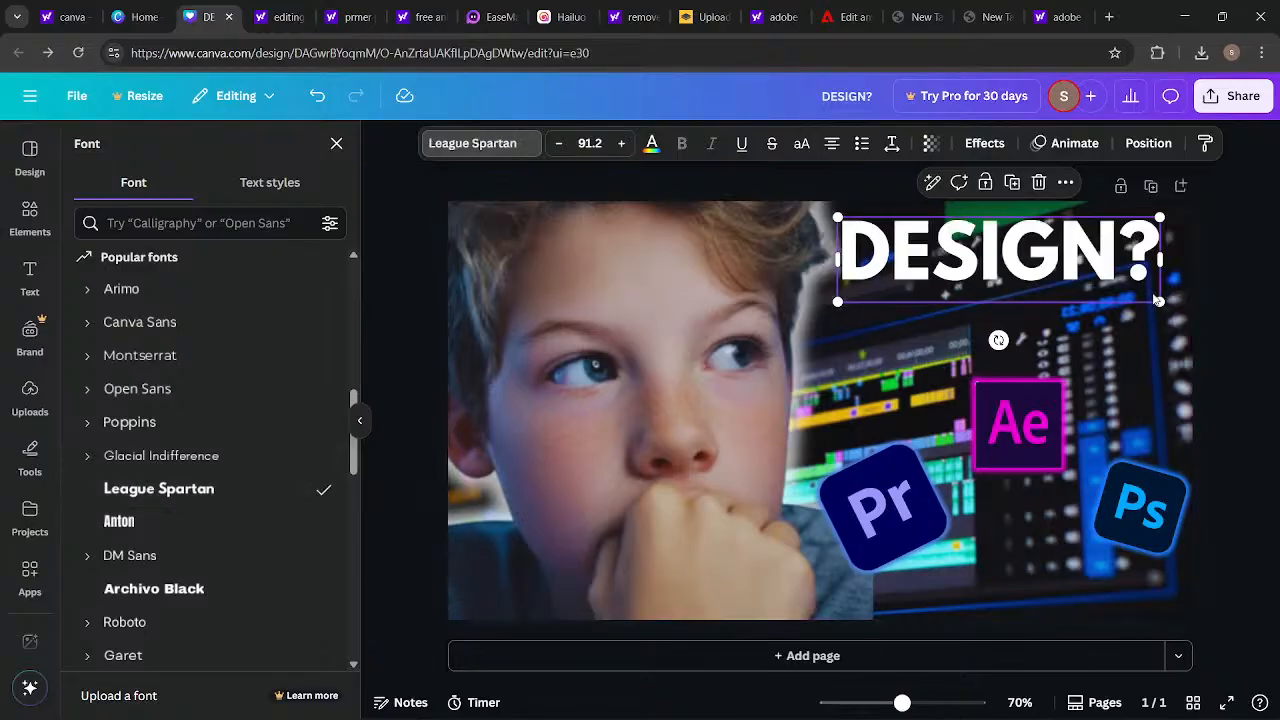
pyautogui.moveTo(1156, 296); pyautogui.dragTo(1118, 280)
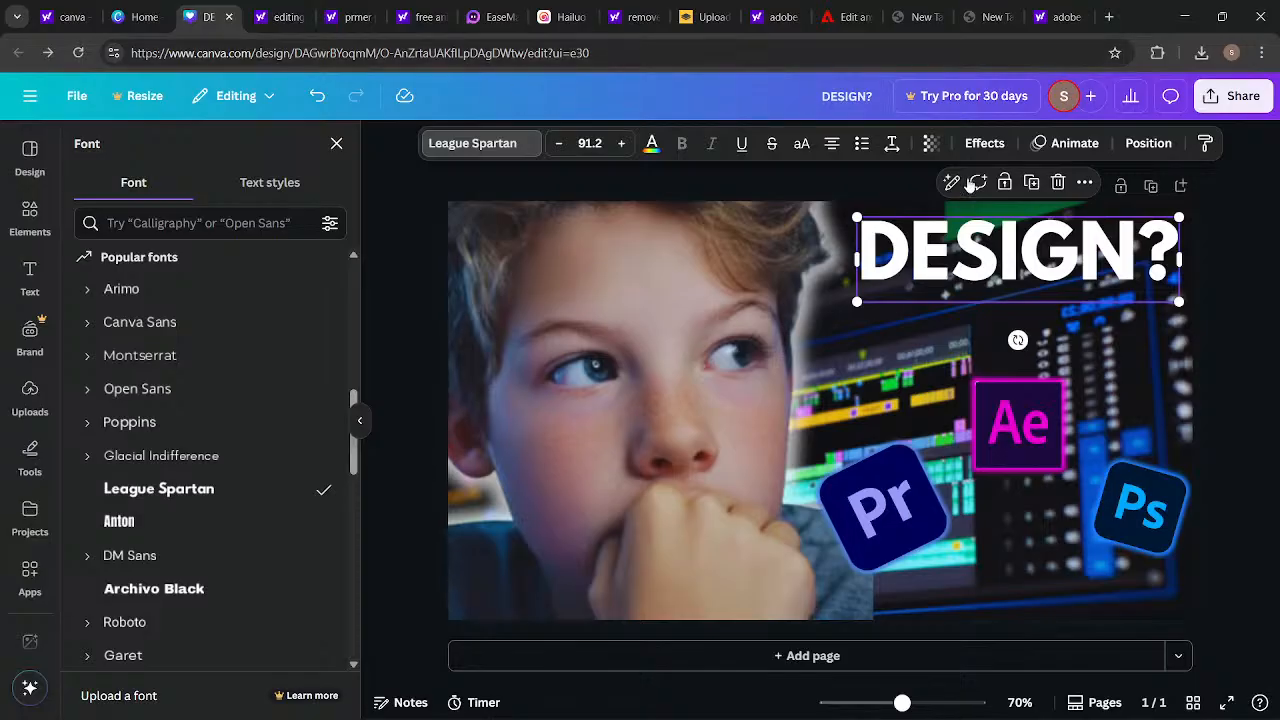
# Step: Change the heading's wording to "EDIT?" and enlarge it to about size 108
pyautogui.doubleClick(1138, 256)
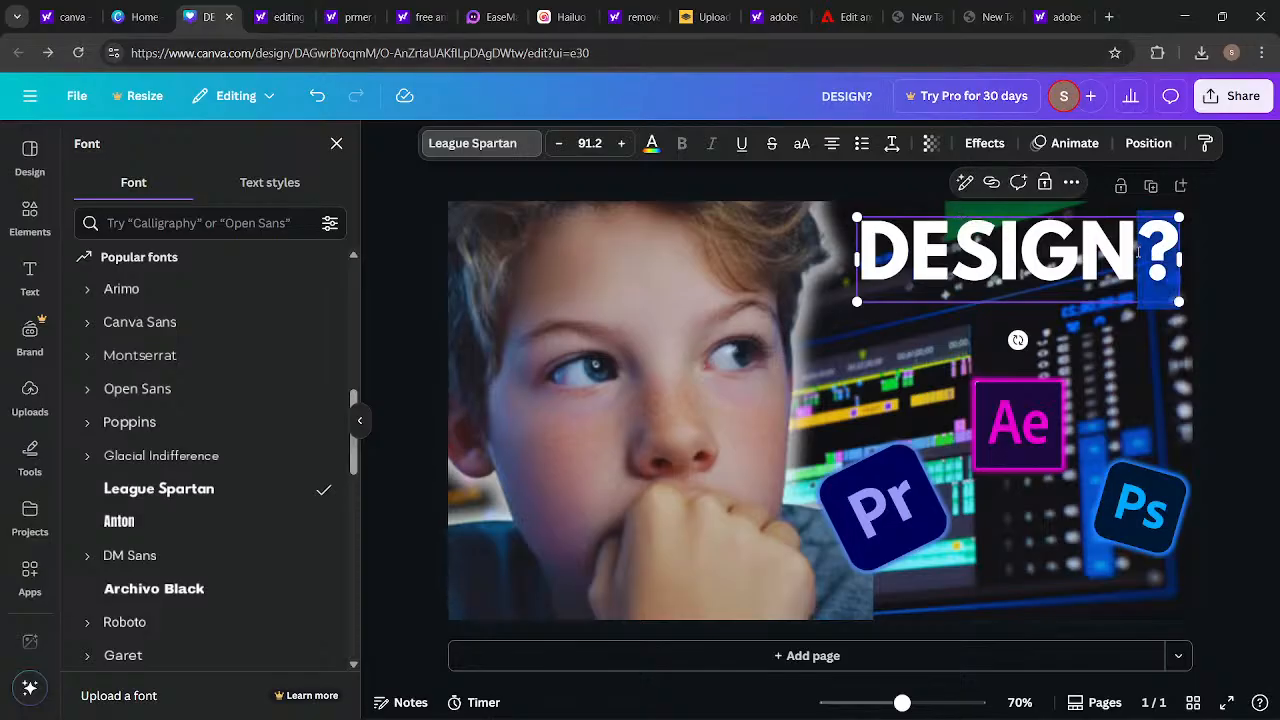
pyautogui.click(1138, 252)
pyautogui.press('BackSpace')
pyautogui.press('BackSpace')
pyautogui.press('BackSpace')
pyautogui.press('BackSpace')
pyautogui.press('BackSpace')
pyautogui.press('BackSpace')
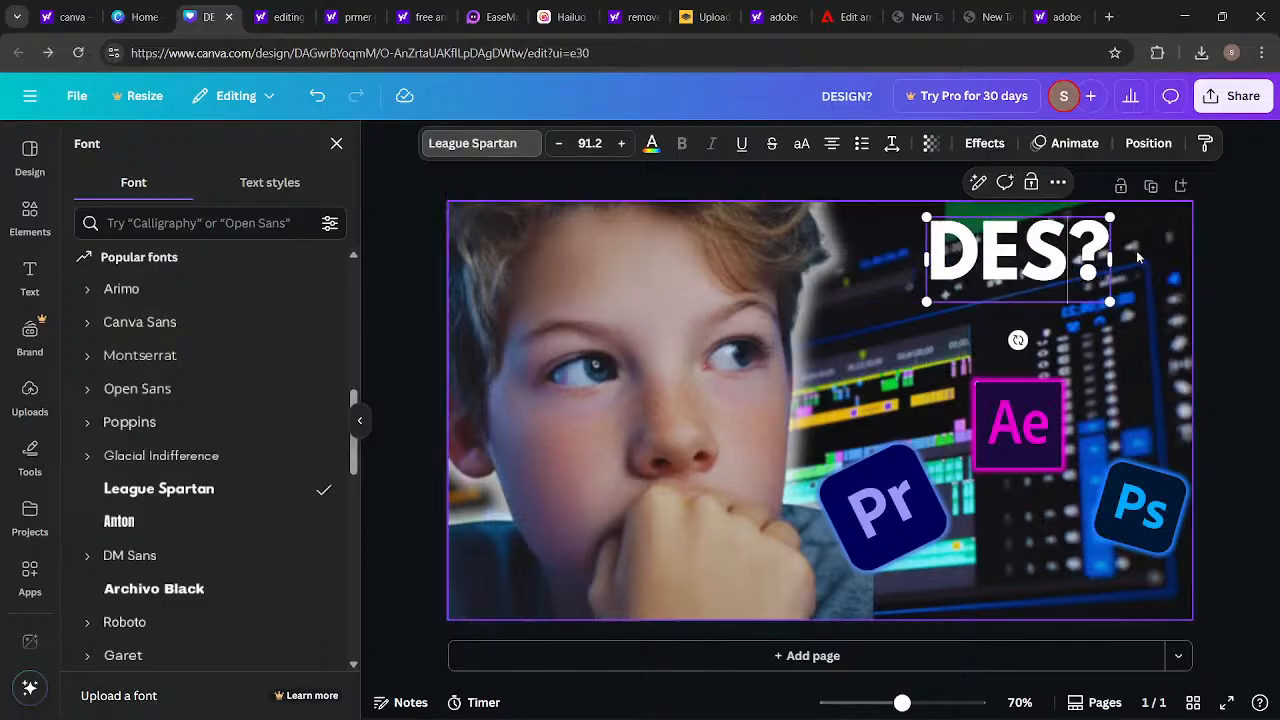
pyautogui.write('EDIT')
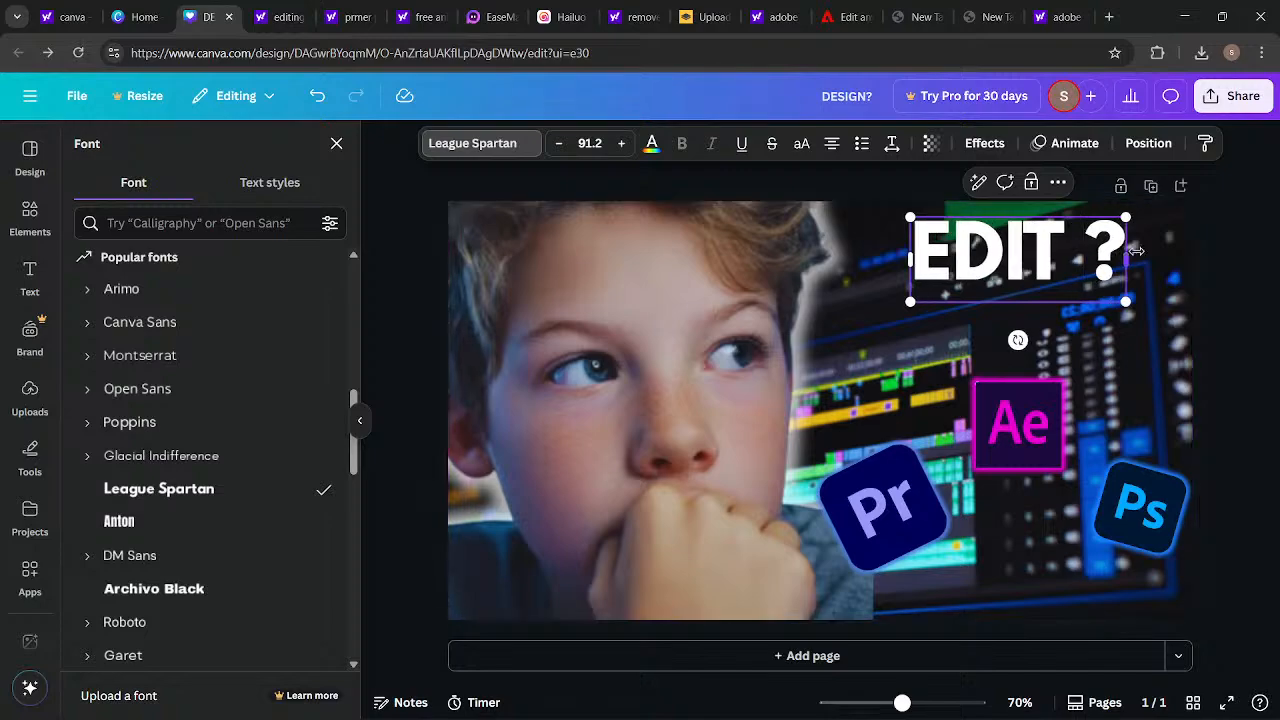
pyautogui.press('BackSpace')
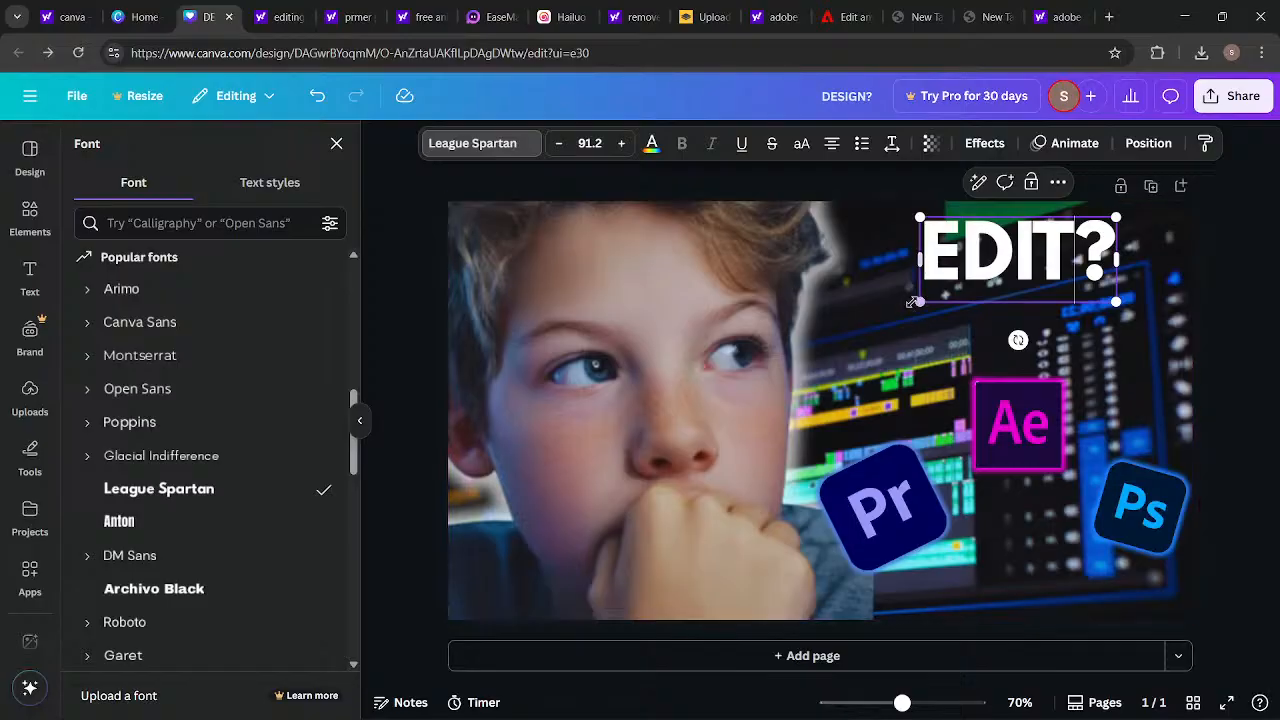
pyautogui.moveTo(906, 311); pyautogui.dragTo(868, 329)
# Step: Try the Montserrat, Open Sans, Gellatio and Brixton Sans fonts on the EDIT? text
pyautogui.click(282, 362)
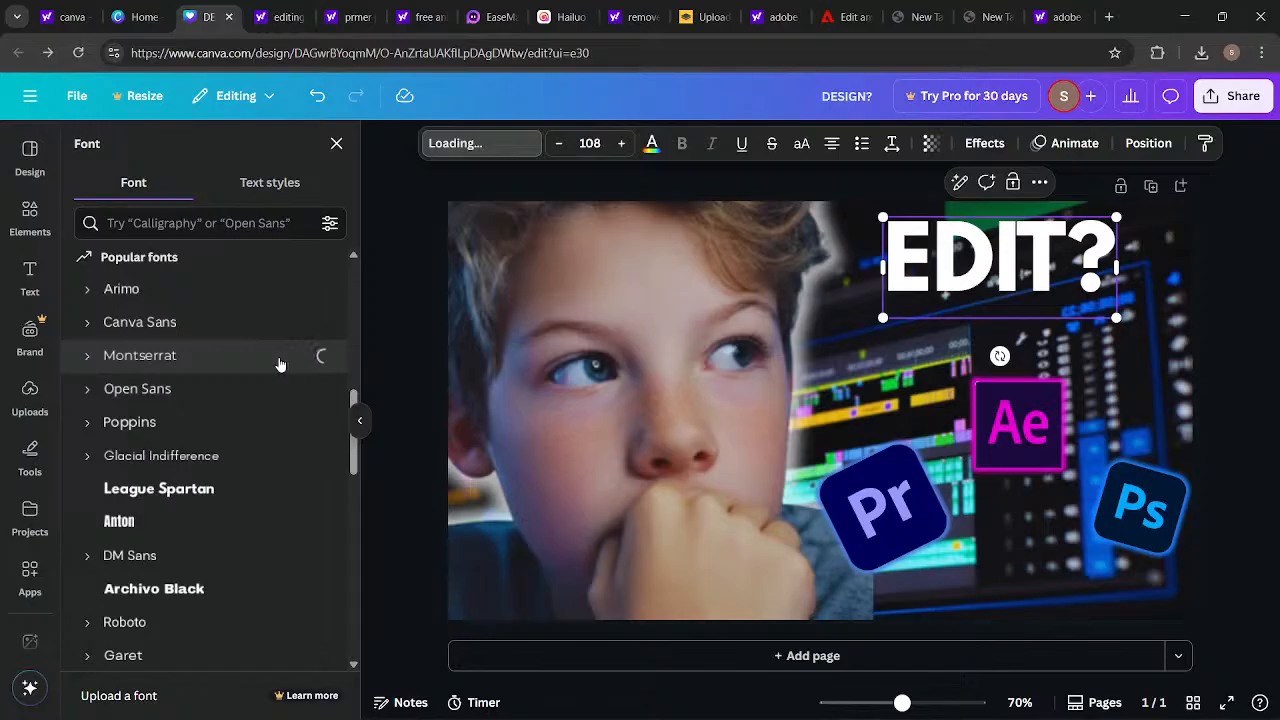
pyautogui.click(165, 398)
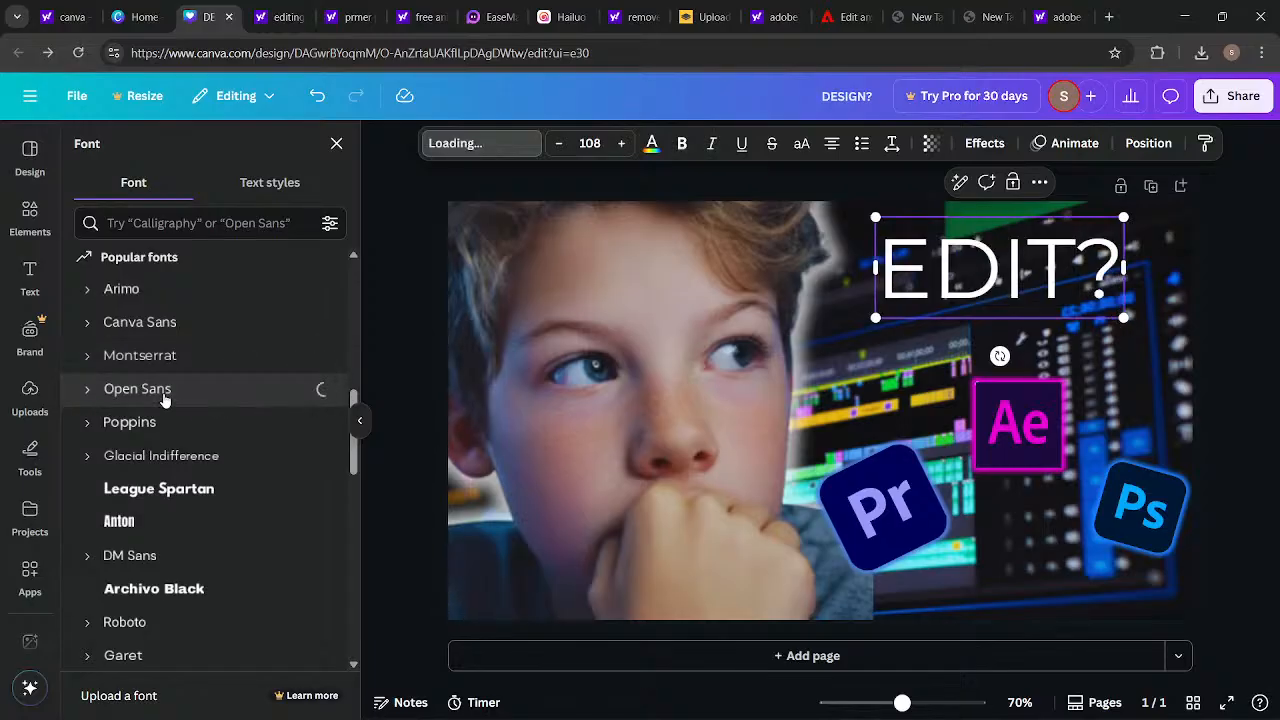
pyautogui.scroll(3, 189, 392)
pyautogui.click(193, 380)
pyautogui.scroll(2, 193, 380)
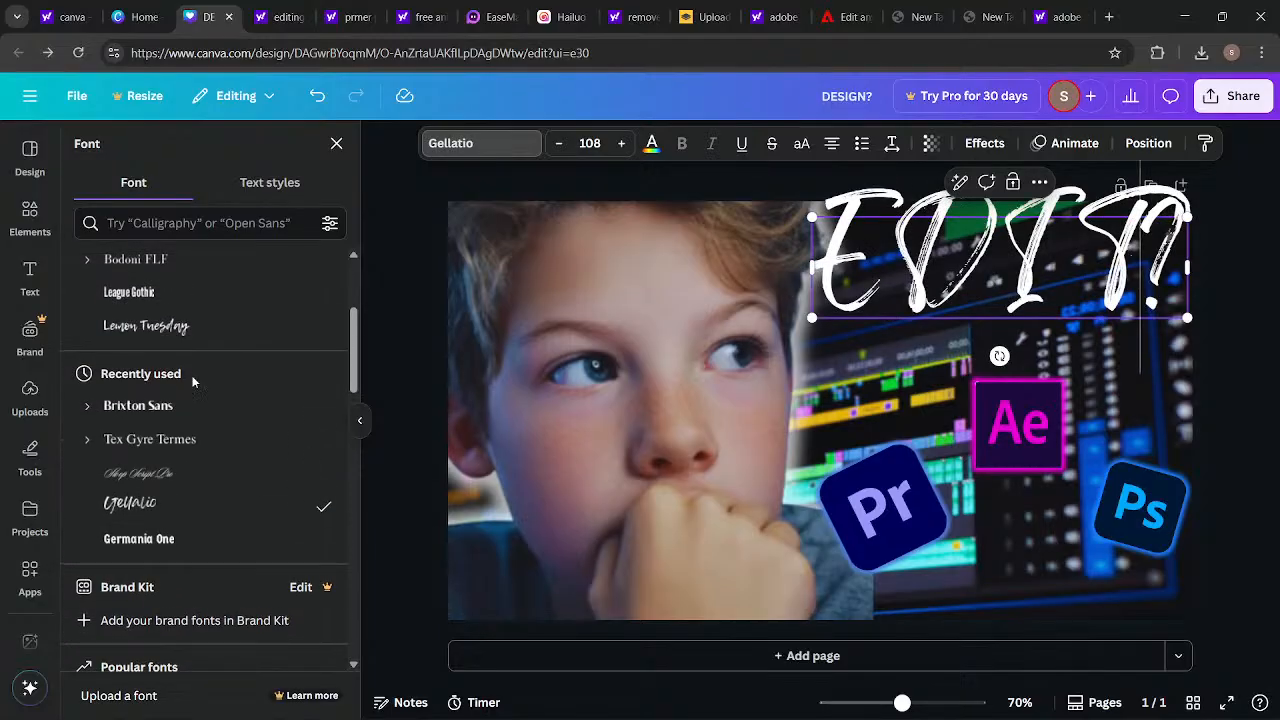
pyautogui.click(183, 407)
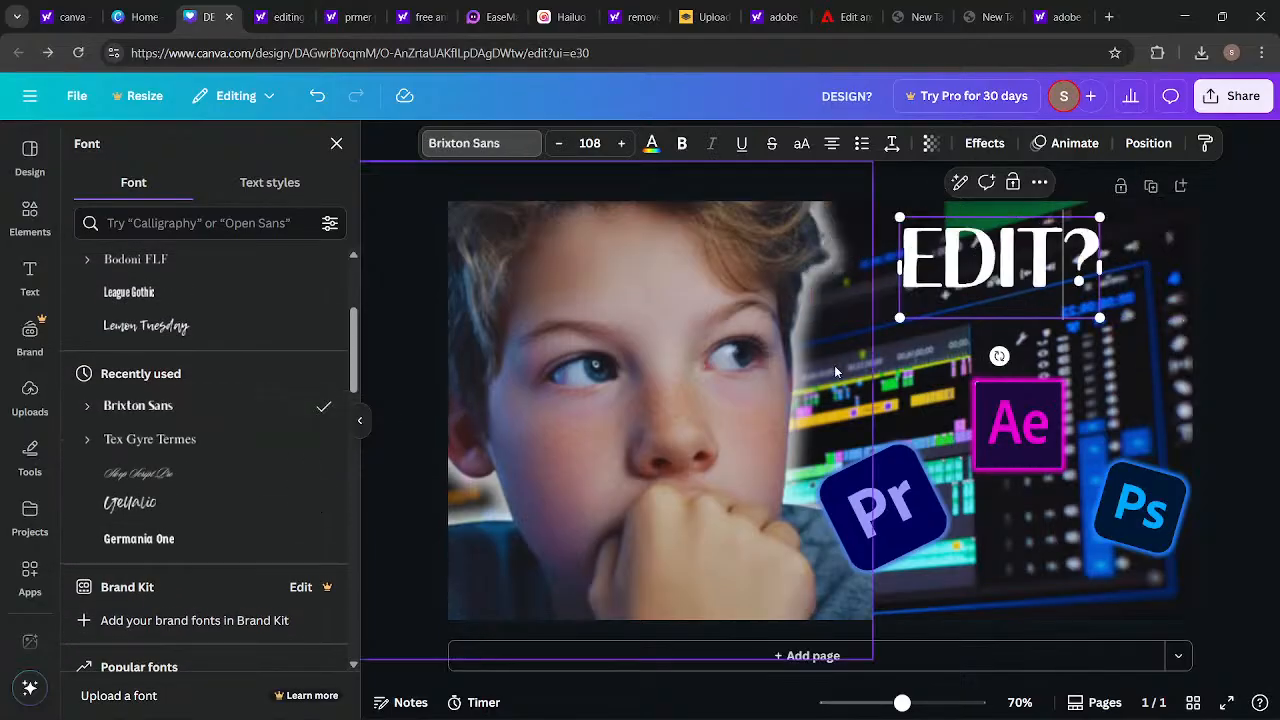
# Step: Enlarge the EDIT? text to size 126 and try the Tex Gyre Termes, Anton, Arial, The Seasons and Shrikhand fonts on it
pyautogui.moveTo(895, 216); pyautogui.dragTo(868, 201)
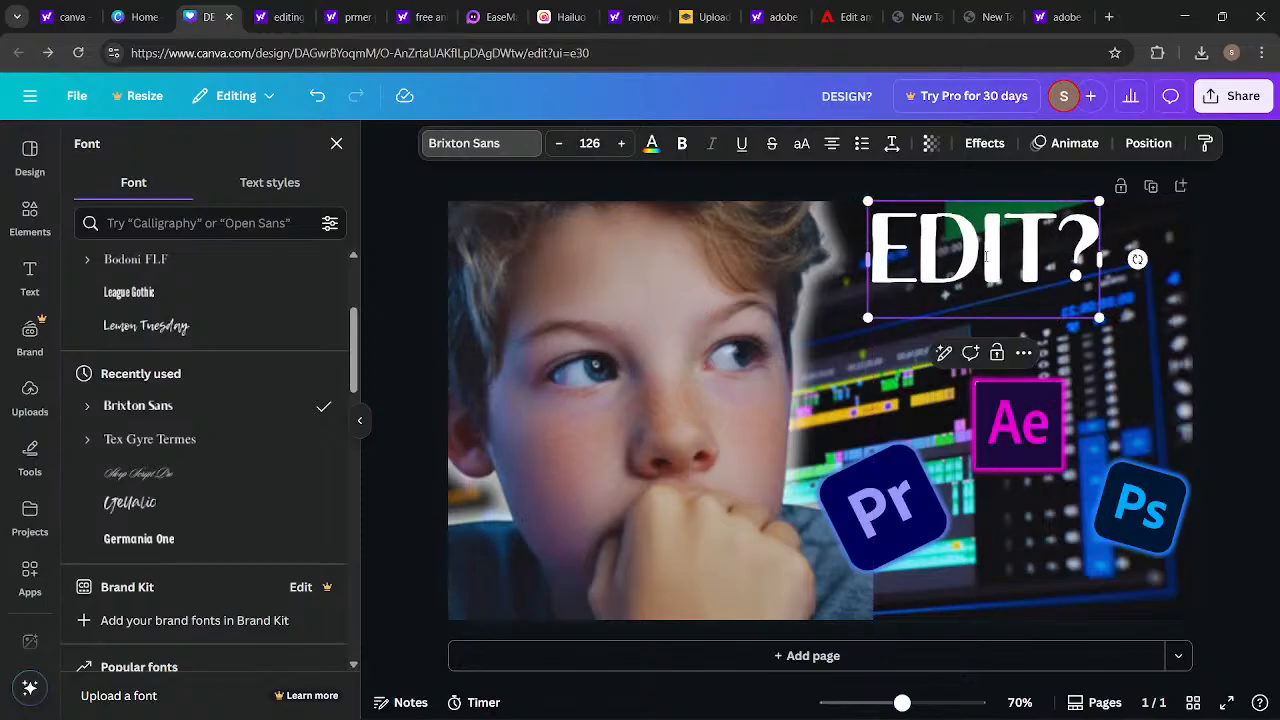
pyautogui.click(146, 437)
pyautogui.scroll(-1, 234, 520)
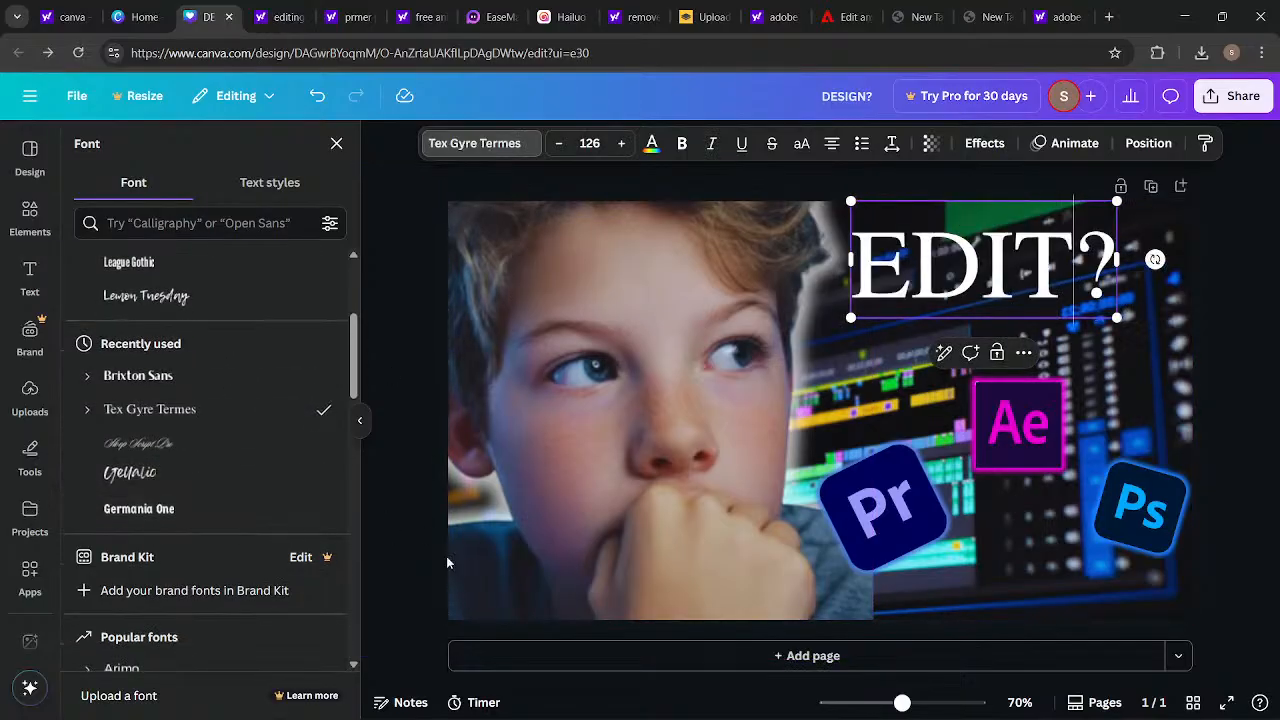
pyautogui.scroll(-5, 252, 641)
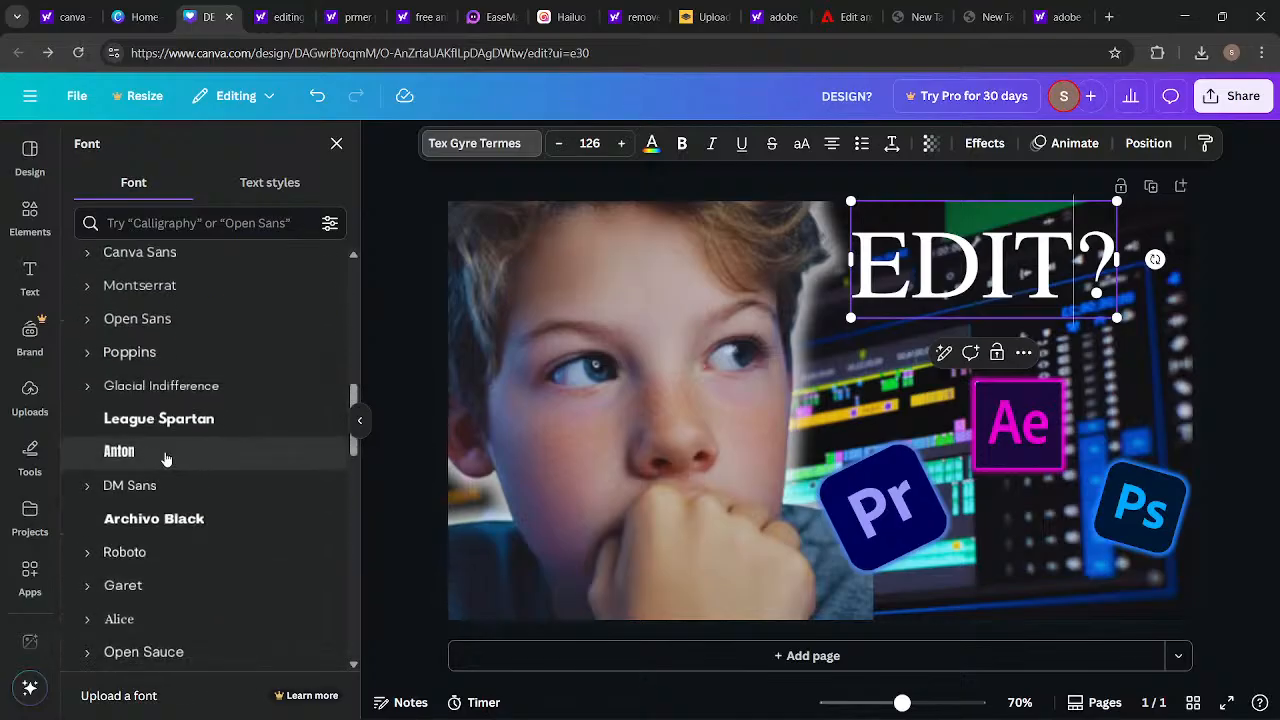
pyautogui.click(163, 456)
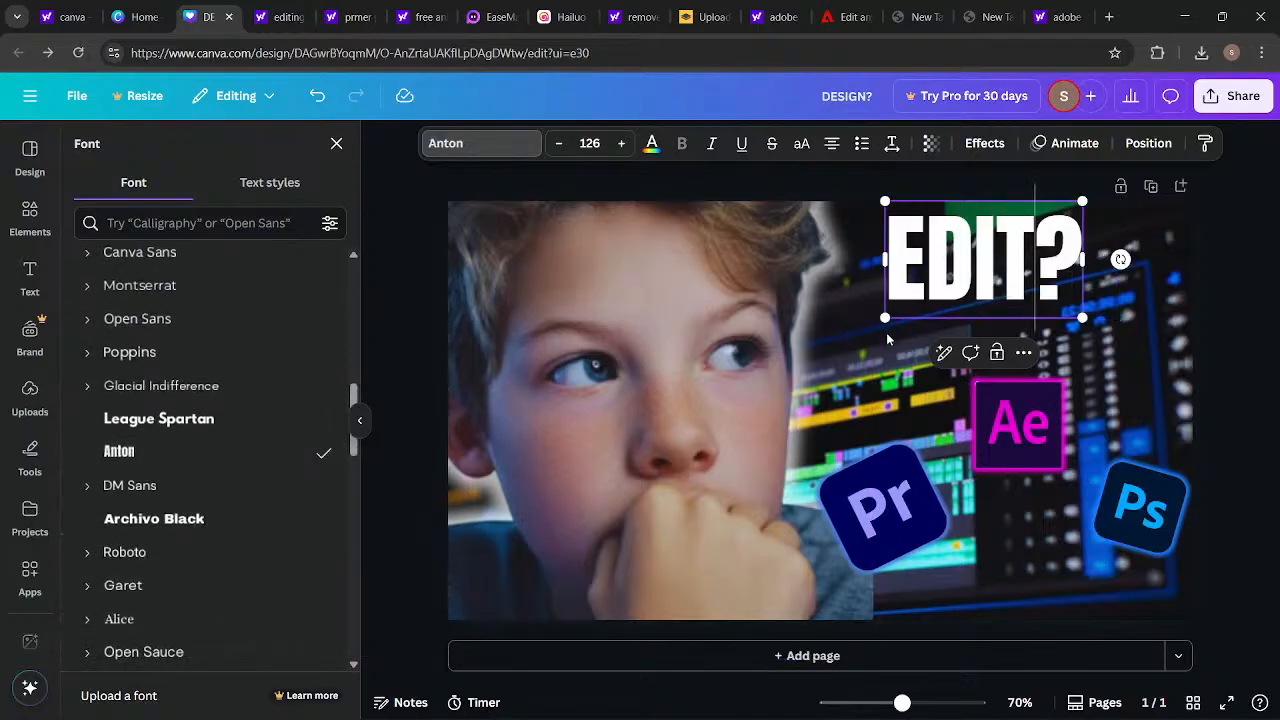
pyautogui.scroll(-2, 104, 662)
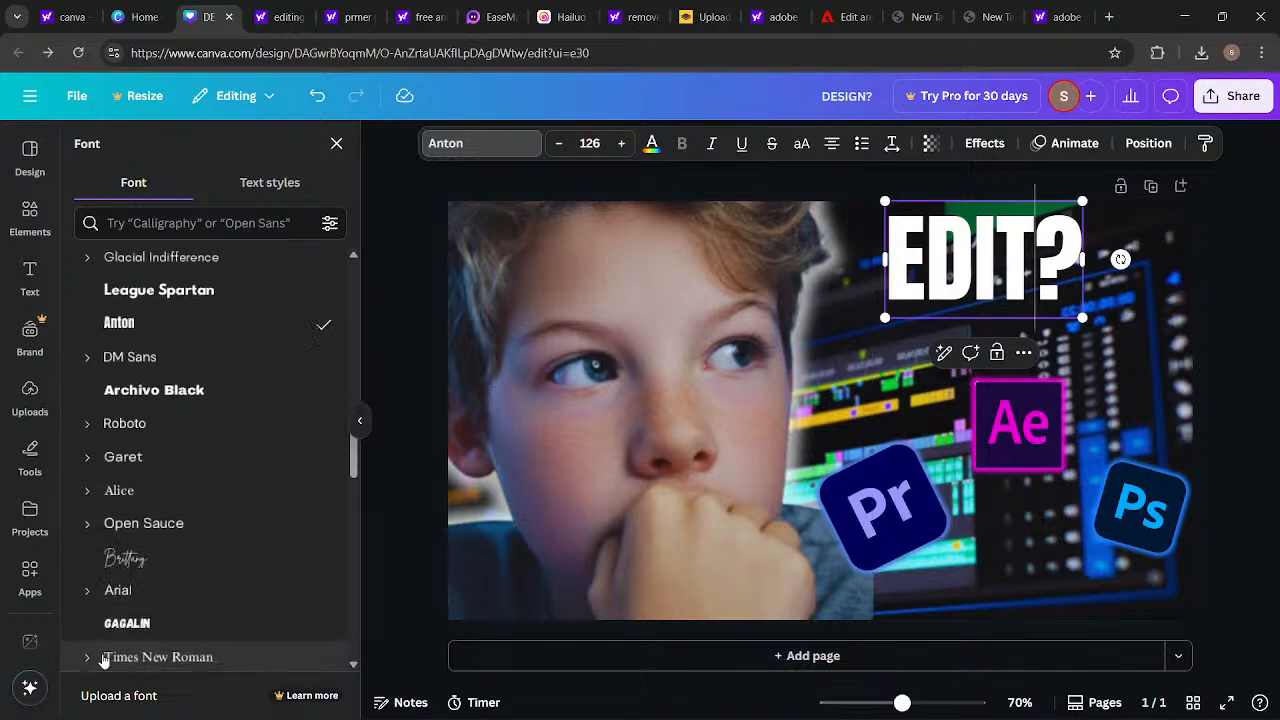
pyautogui.click(137, 523)
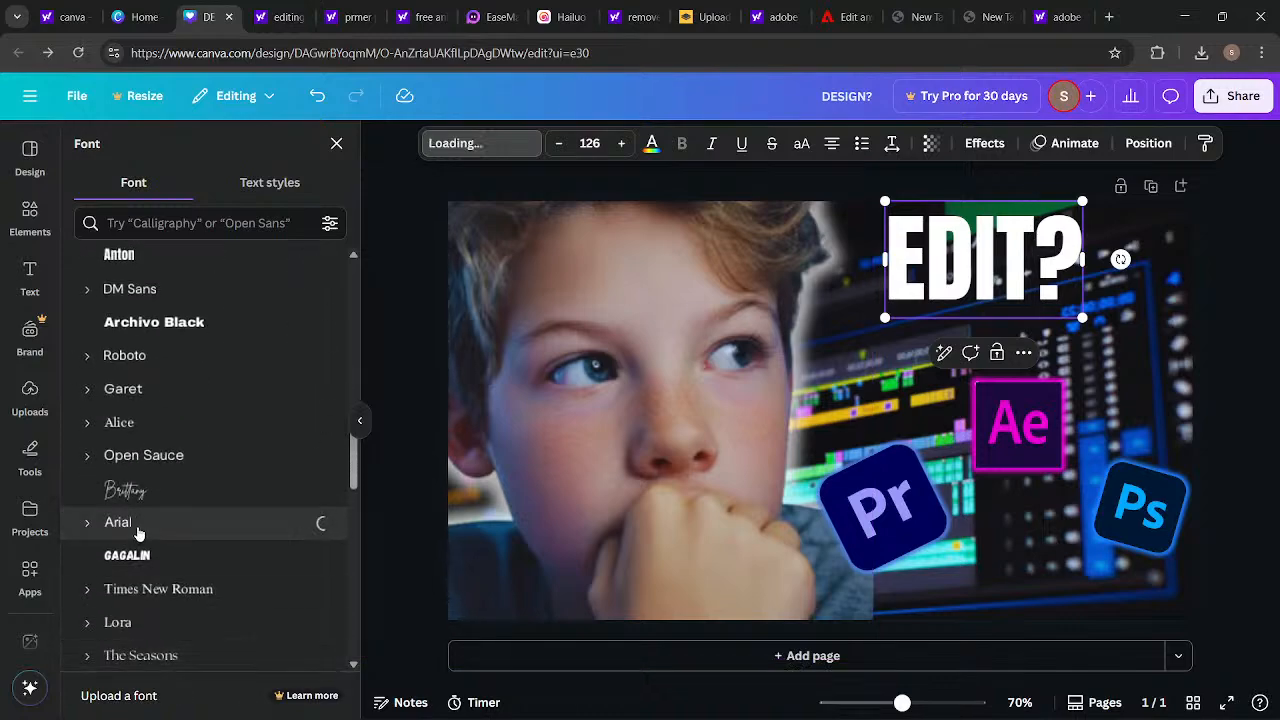
pyautogui.scroll(-2, 197, 518)
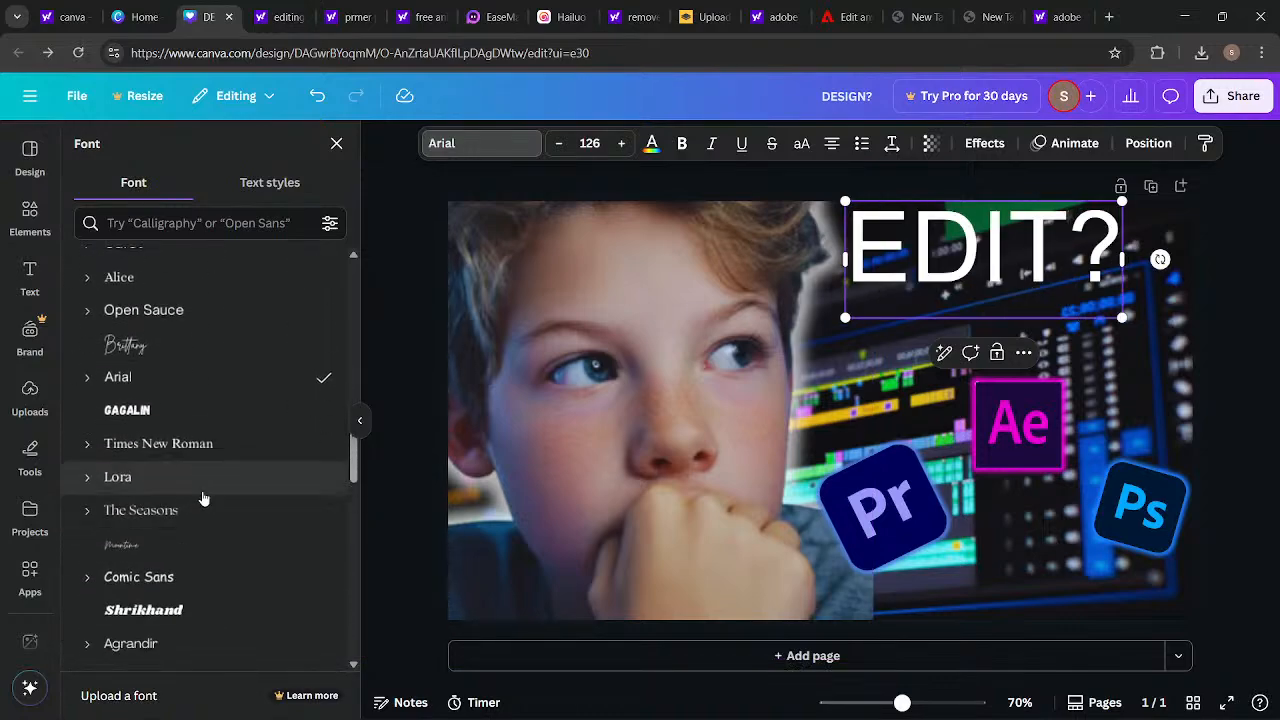
pyautogui.click(200, 505)
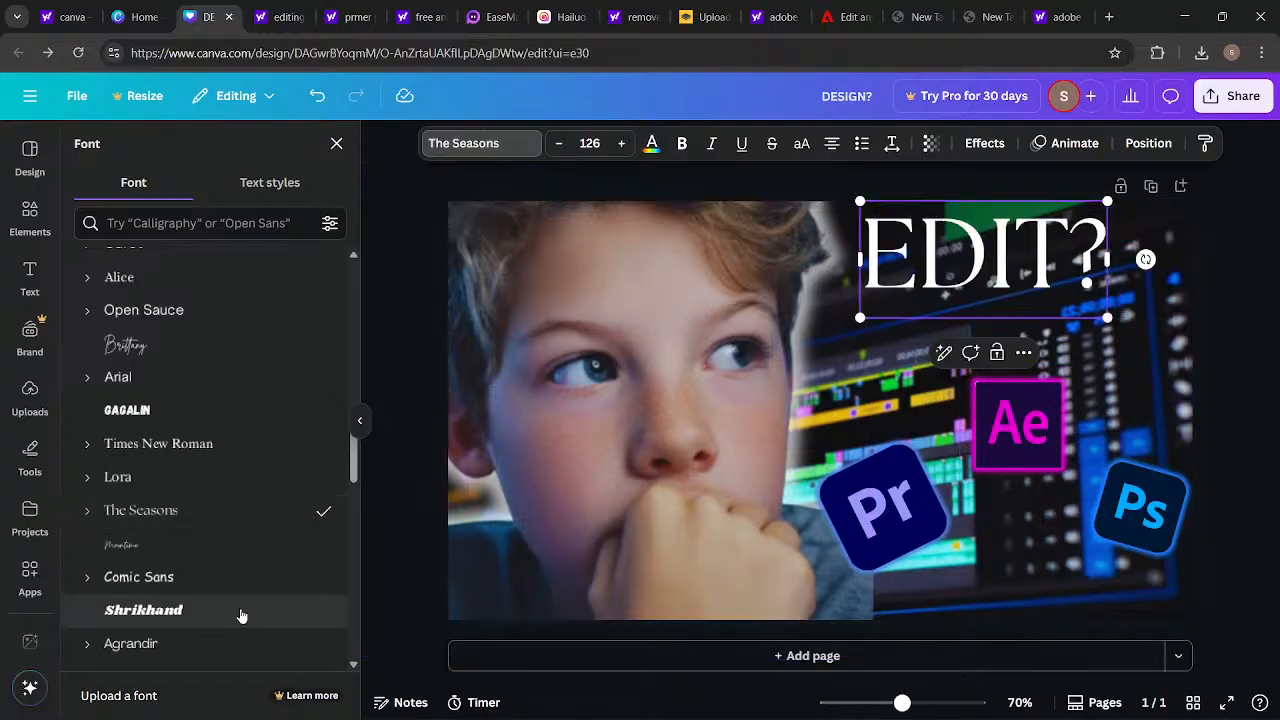
pyautogui.click(229, 620)
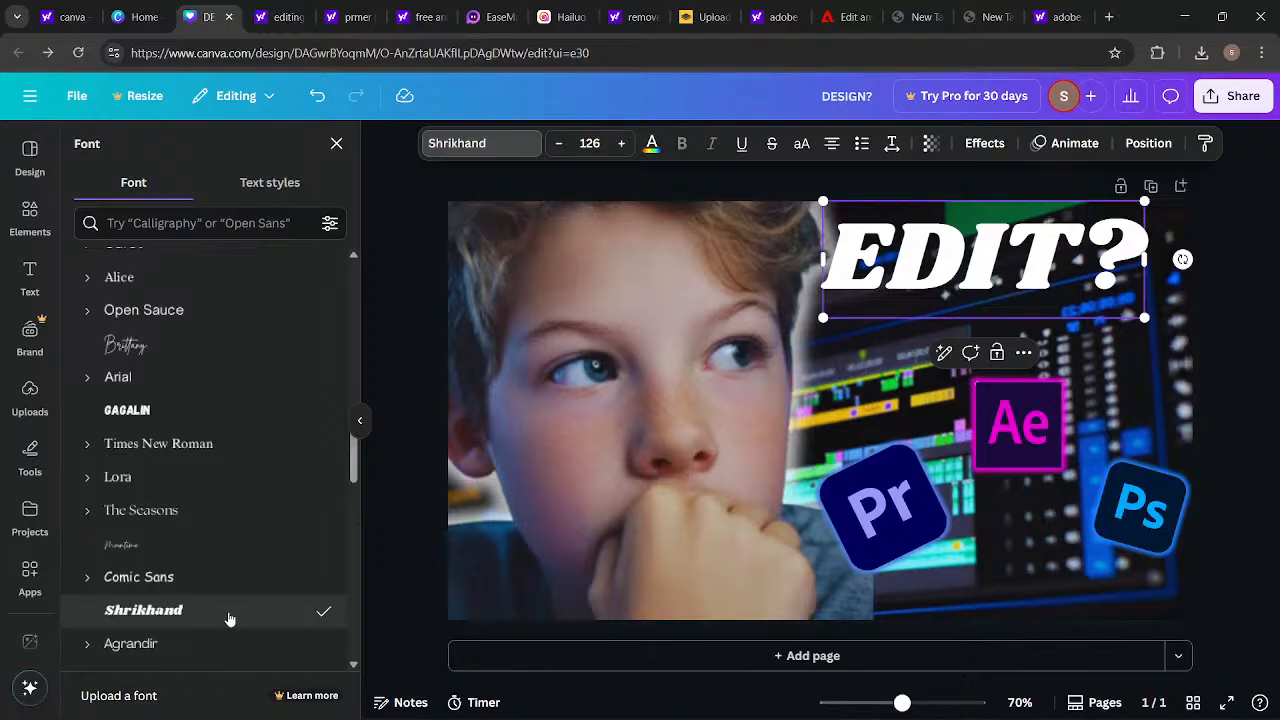
# Step: Set the EDIT? text's font to Lilita One and enlarge it to size 128
pyautogui.scroll(-4, 230, 545)
pyautogui.scroll(-6, 230, 545)
pyautogui.click(238, 490)
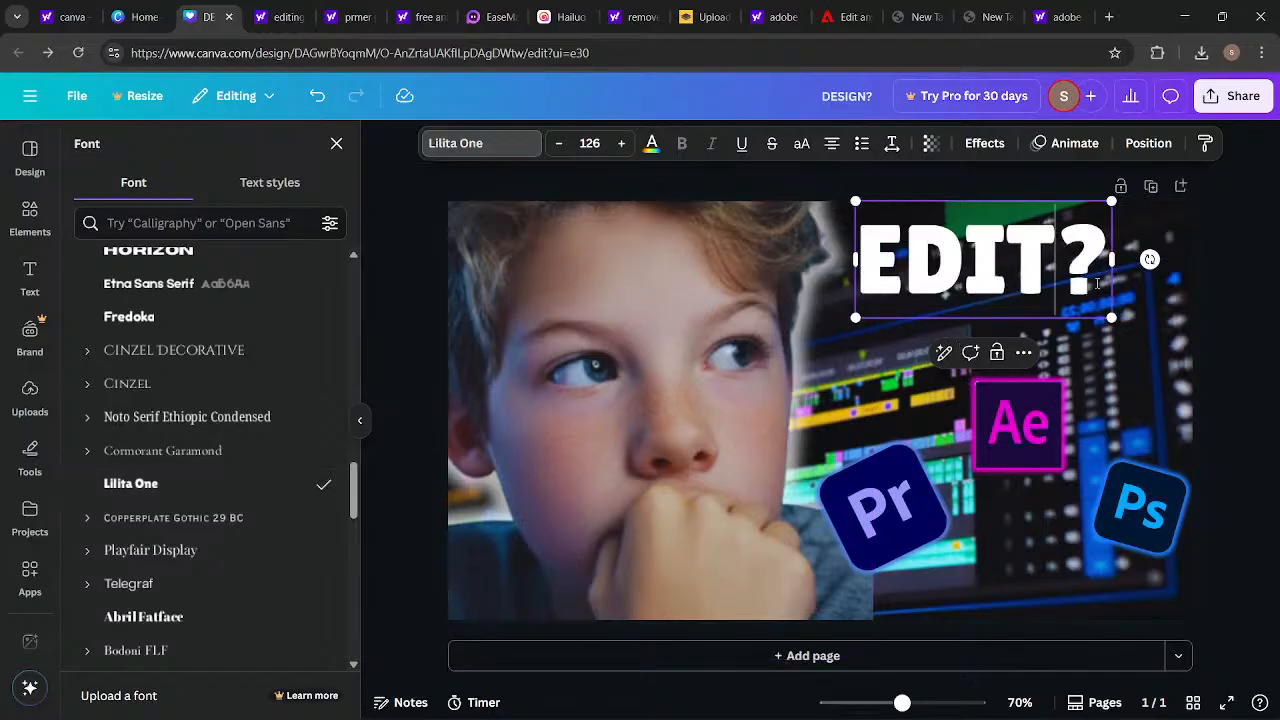
pyautogui.moveTo(1111, 316)
pyautogui.mouseDown()
pyautogui.moveTo(1208, 360)
pyautogui.moveTo(1116, 318)
pyautogui.mouseUp()
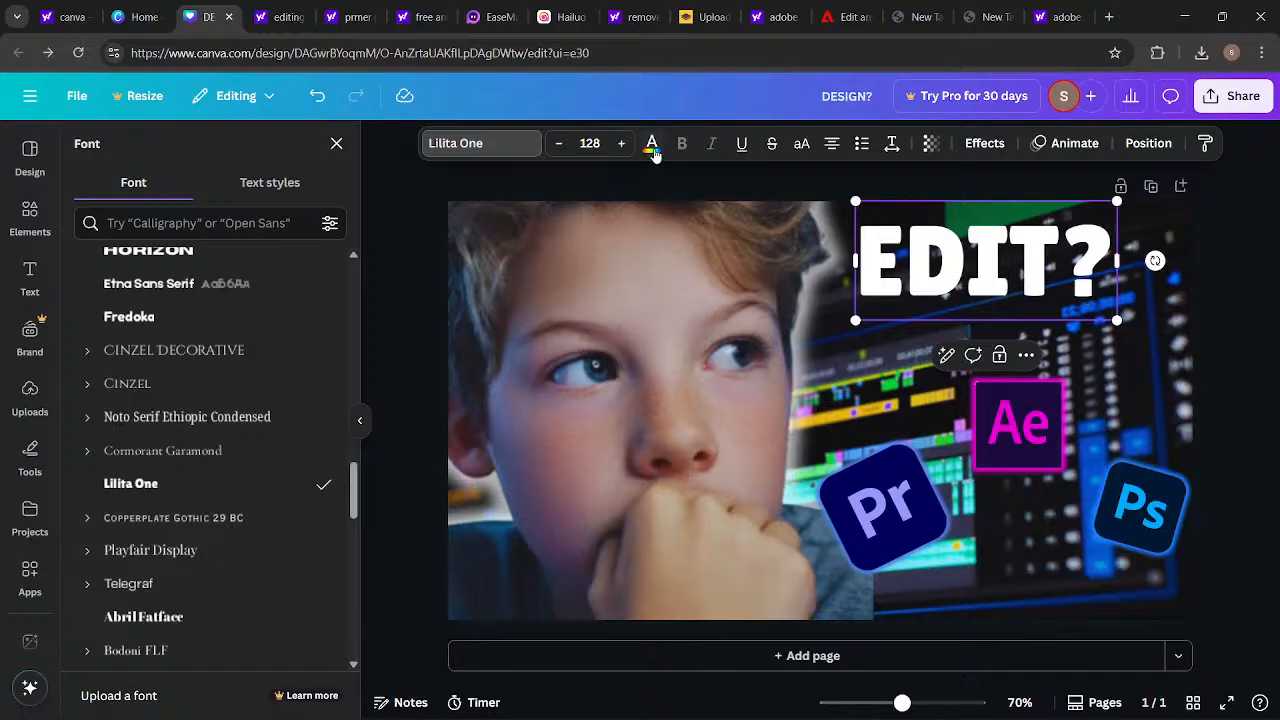
pyautogui.click(337, 144)
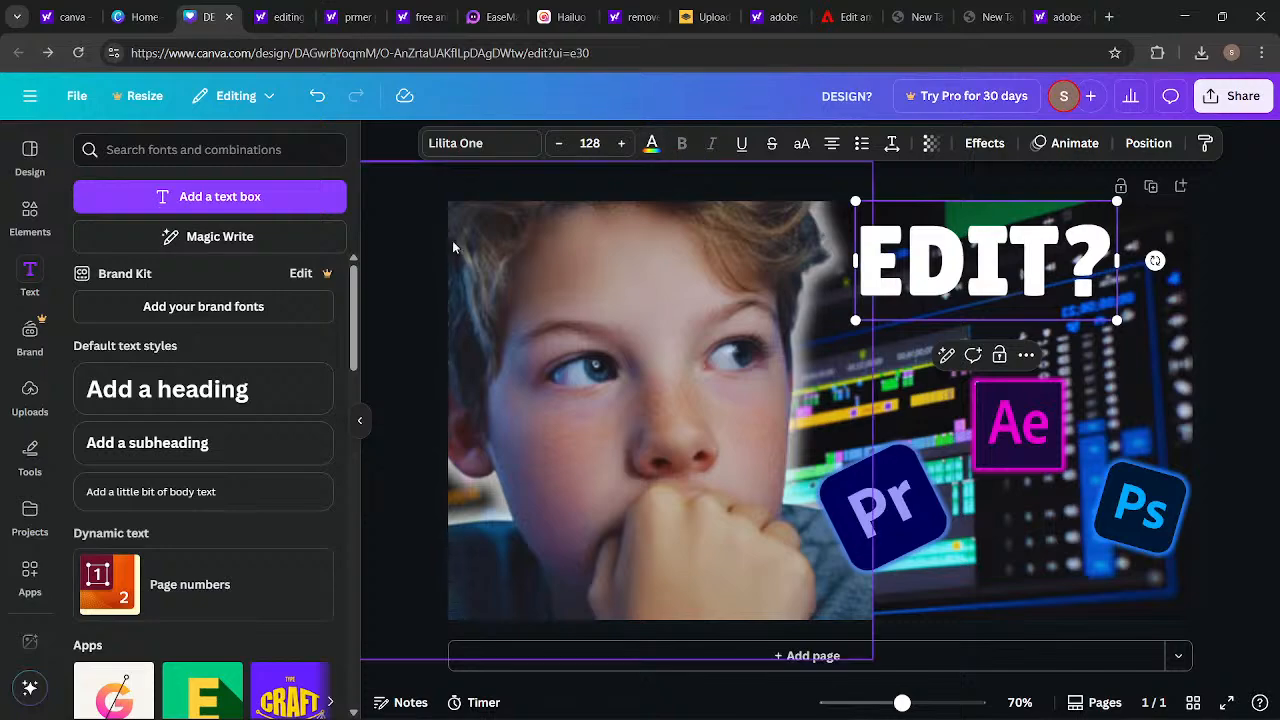
pyautogui.scroll(-2, 173, 320)
pyautogui.scroll(-2, 173, 320)
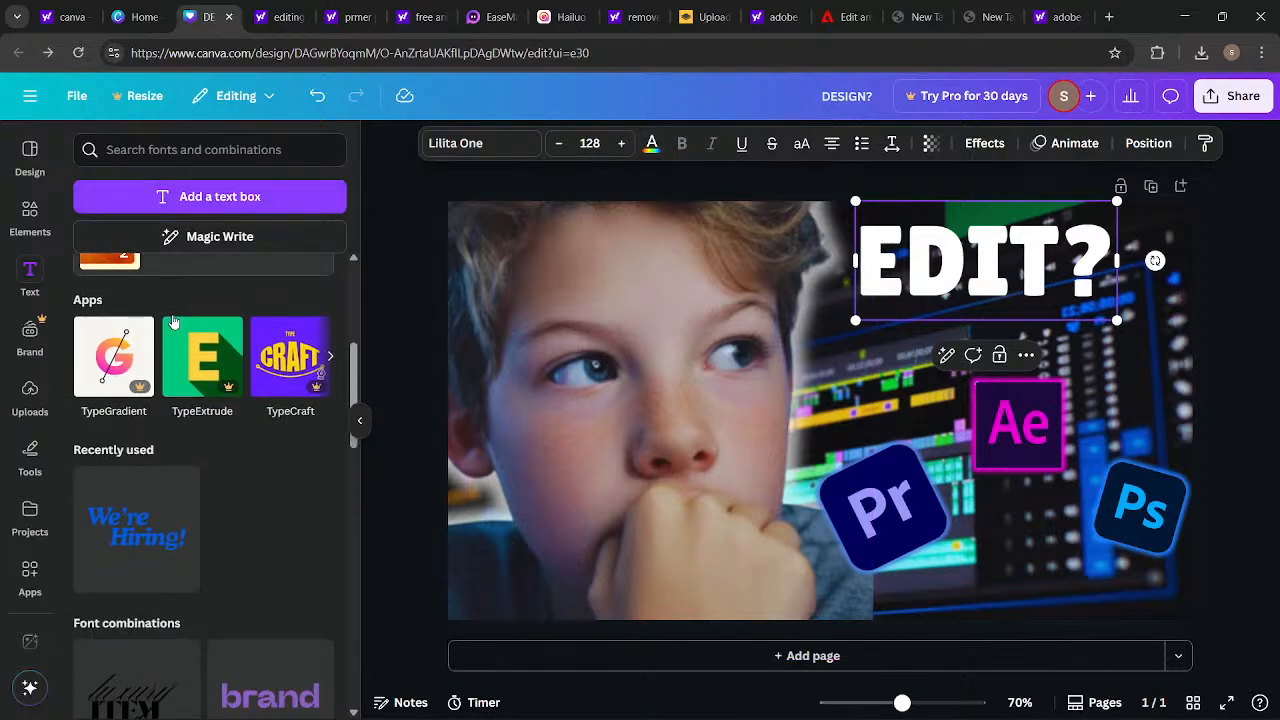
pyautogui.scroll(4, 173, 320)
pyautogui.scroll(-10, 173, 320)
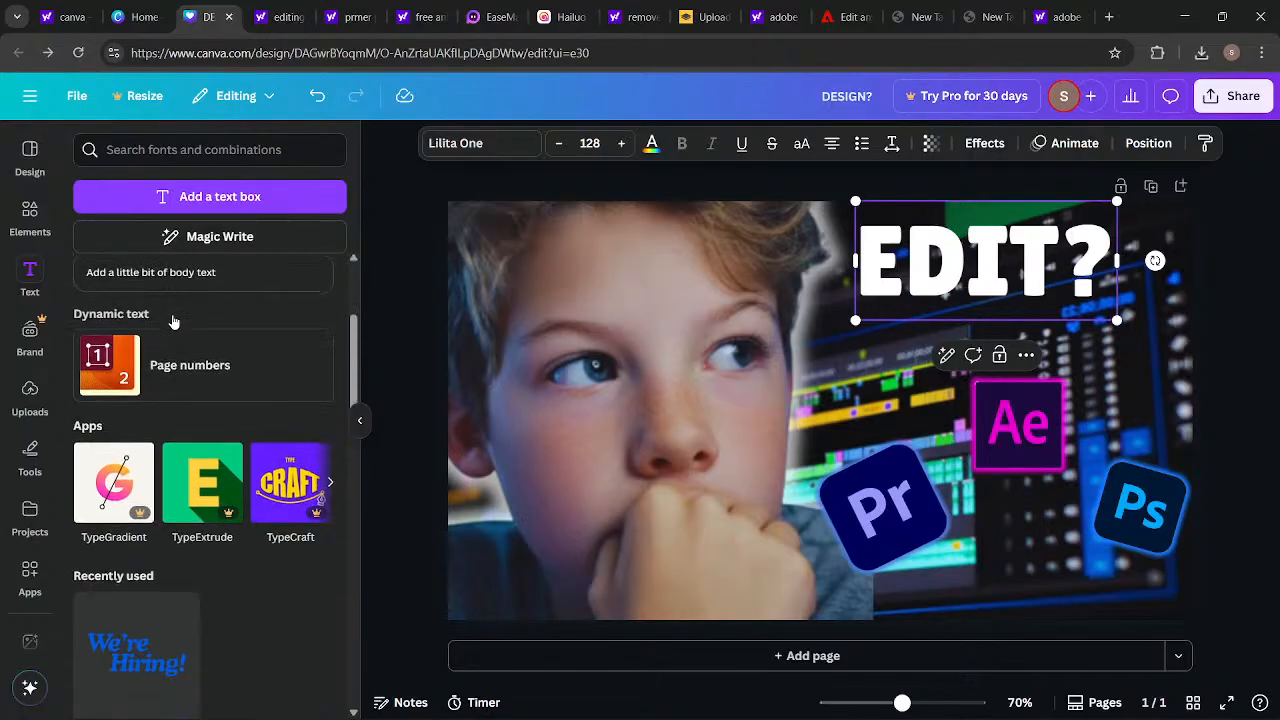
pyautogui.click(665, 405)
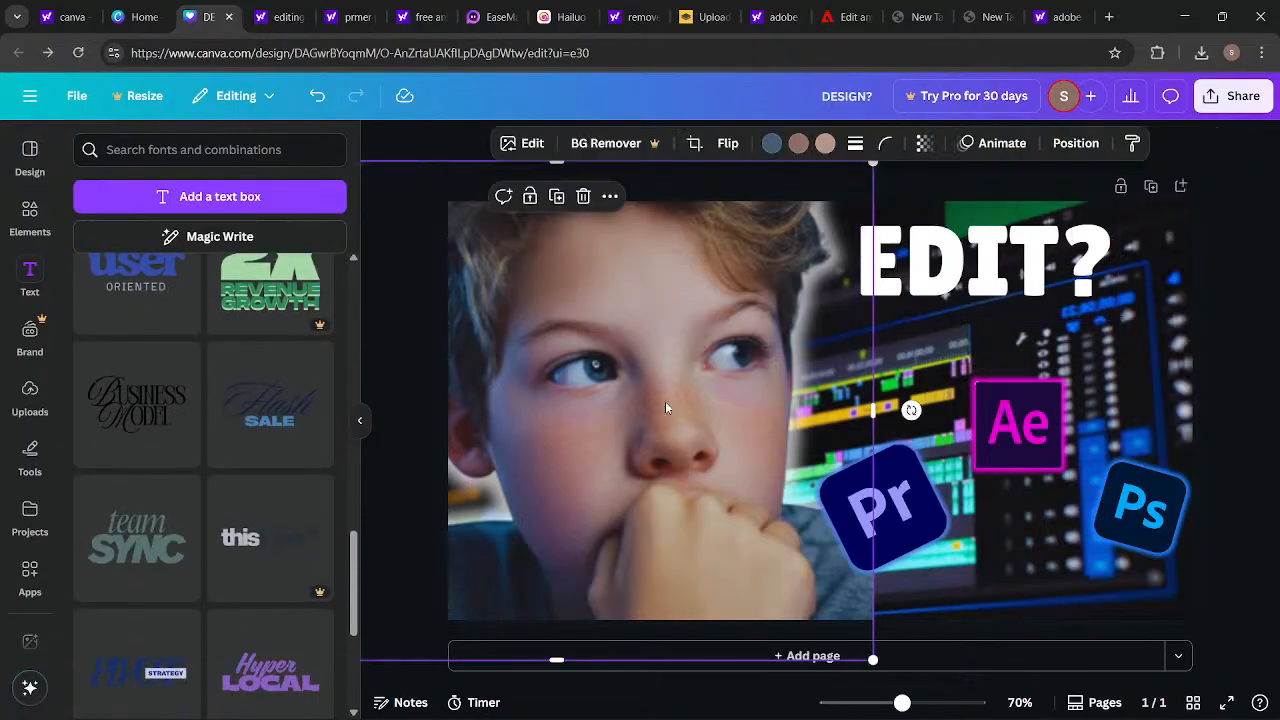
pyautogui.click(1002, 422)
# Step: Apply the Shadow effect to the EDIT? text and color the shadow black
pyautogui.click(978, 290)
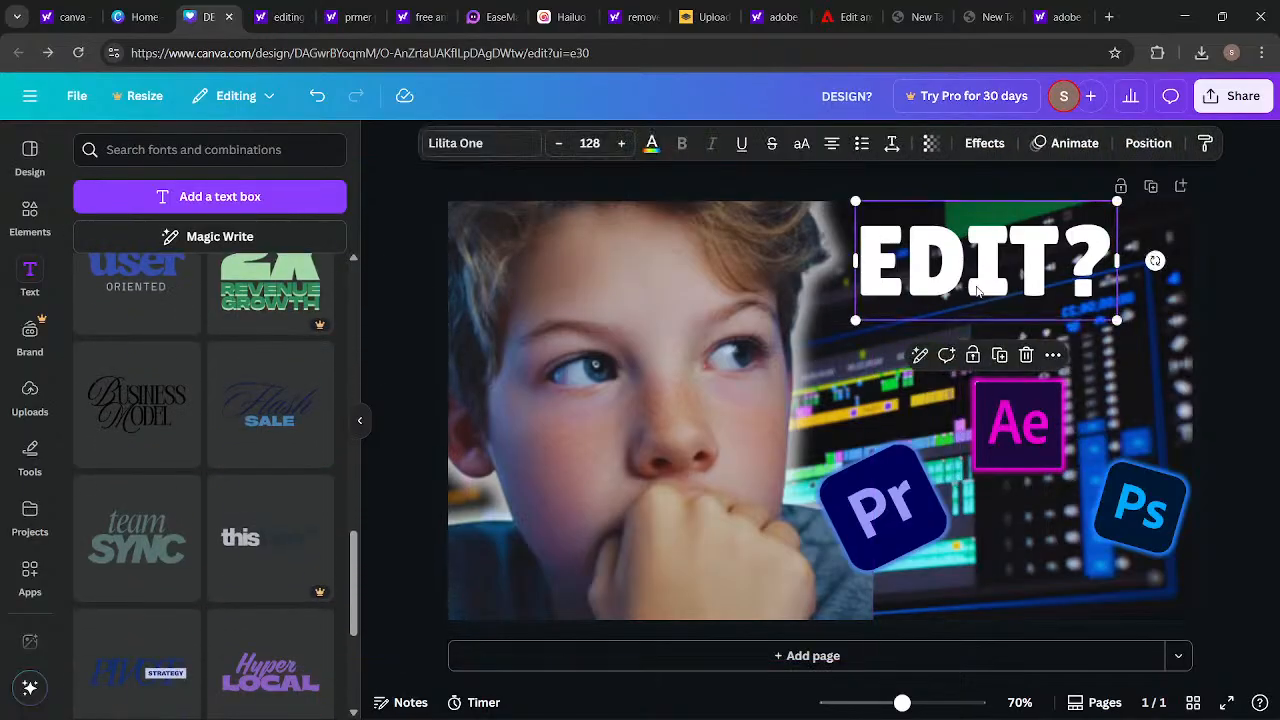
pyautogui.click(1053, 355)
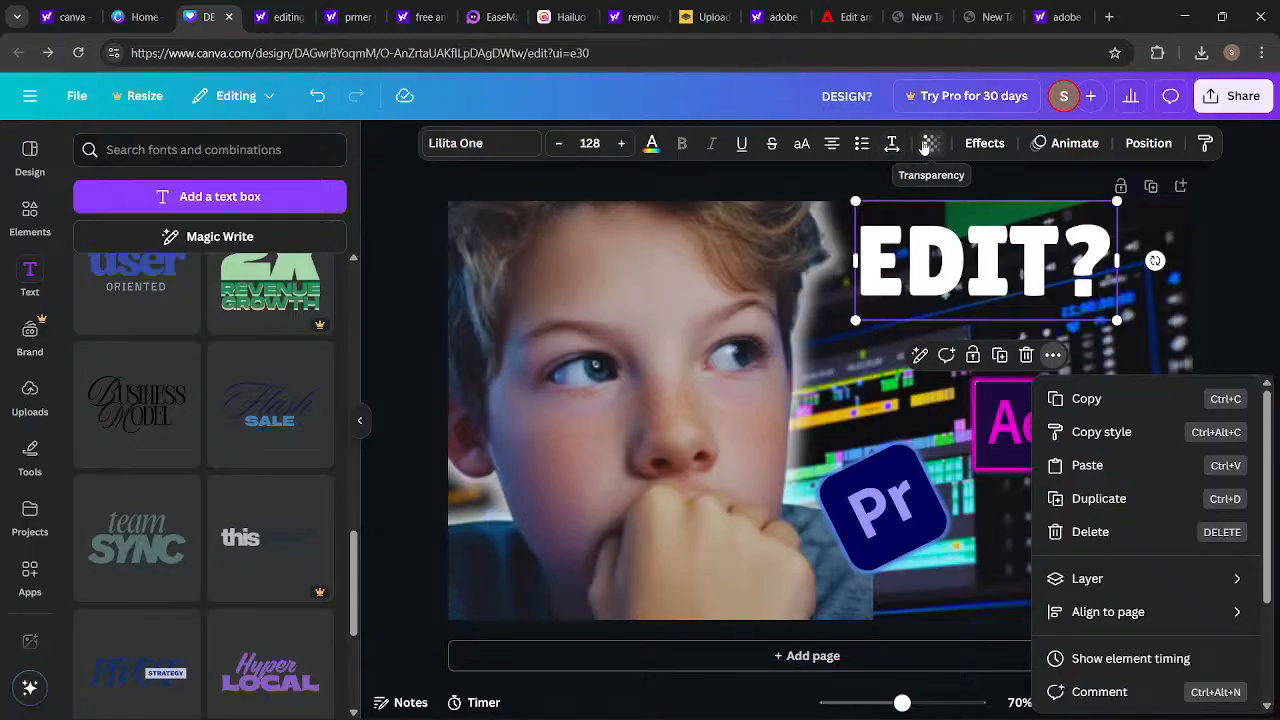
pyautogui.click(981, 146)
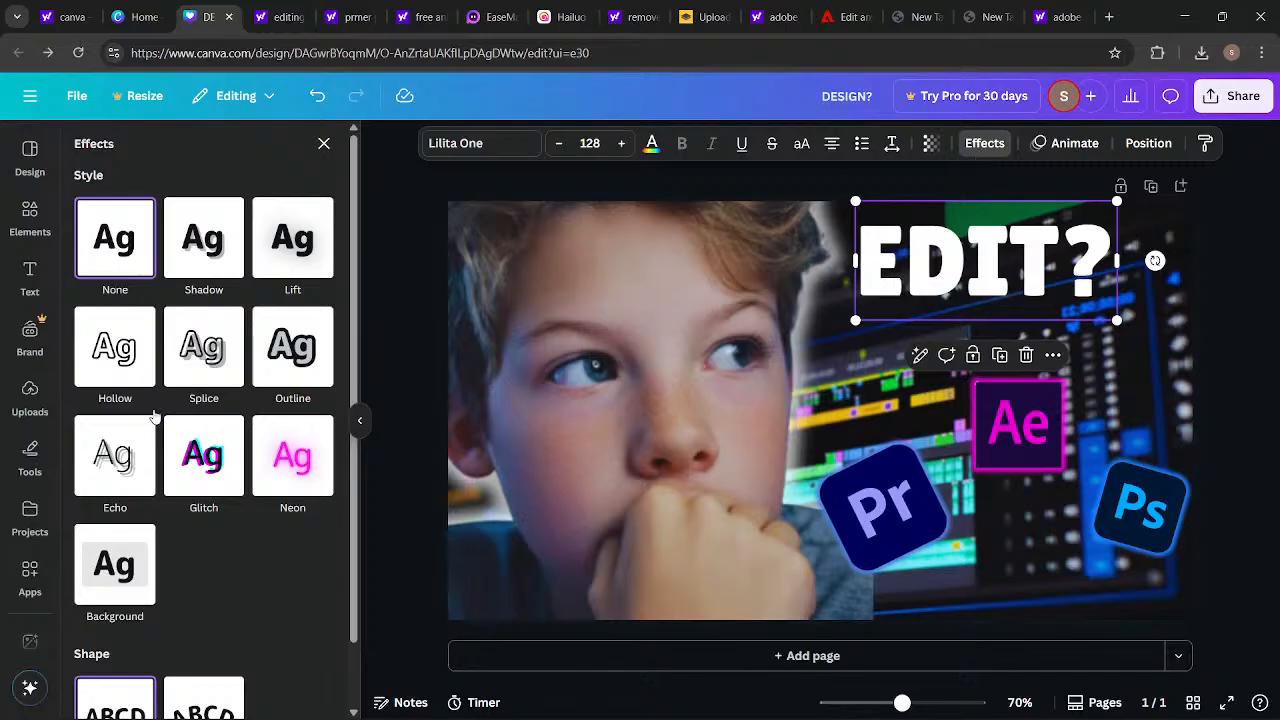
pyautogui.click(204, 258)
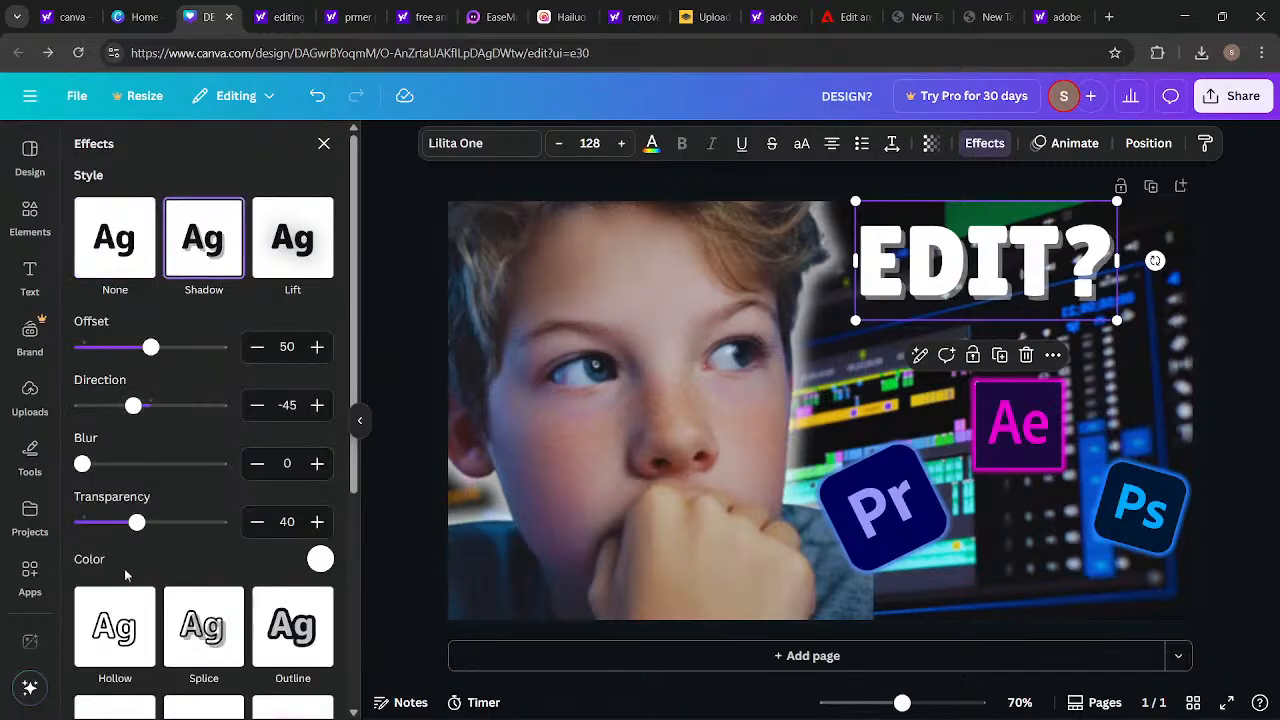
pyautogui.scroll(-2, 125, 574)
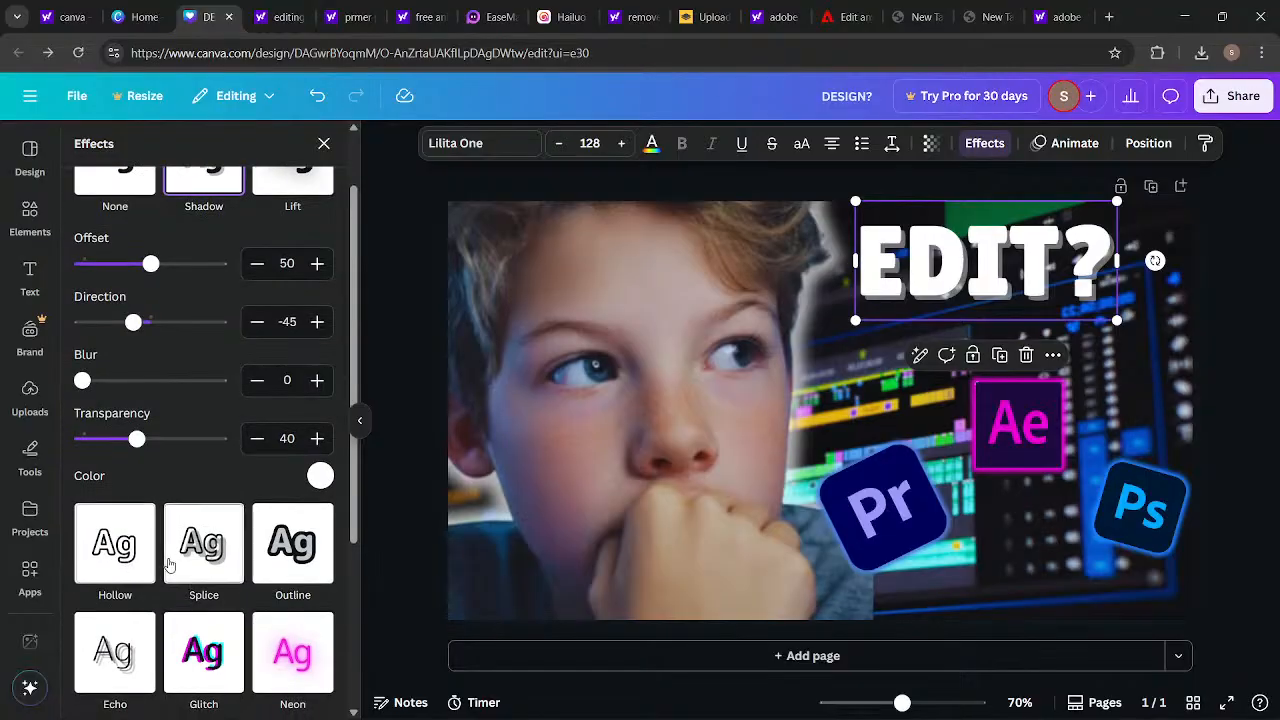
pyautogui.scroll(-1, 204, 545)
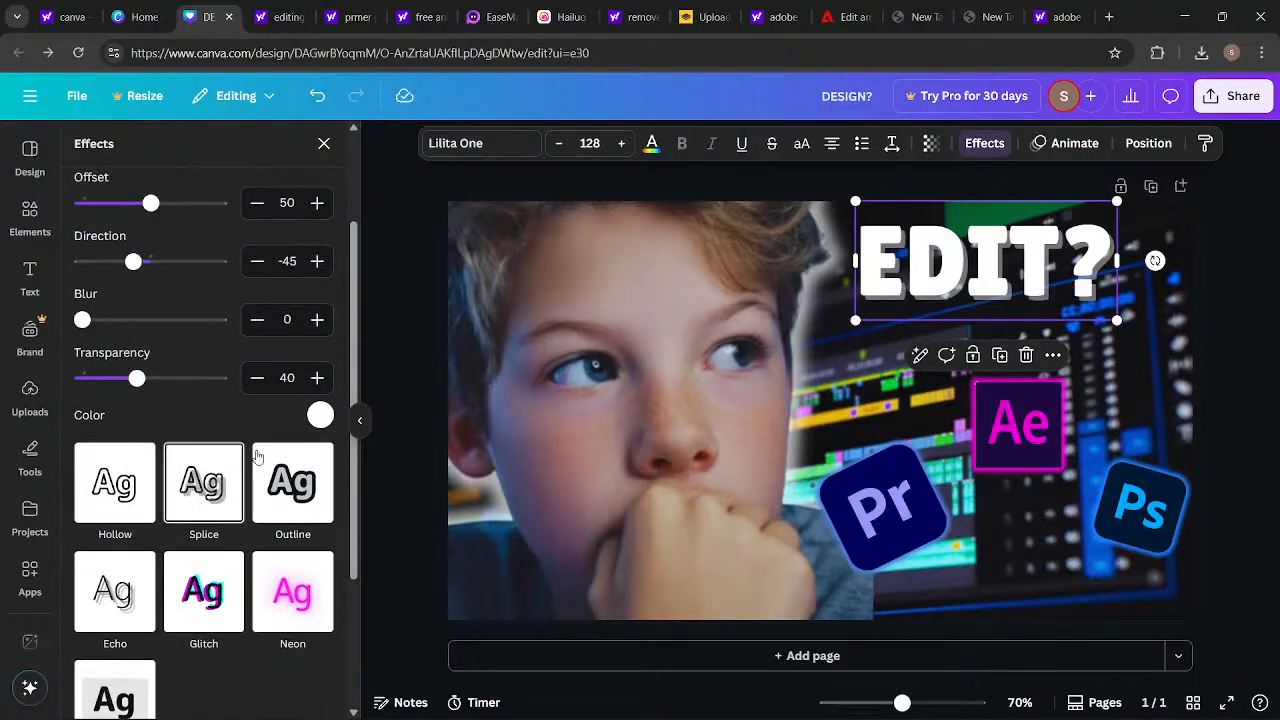
pyautogui.scroll(-3, 171, 540)
pyautogui.scroll(5, 240, 510)
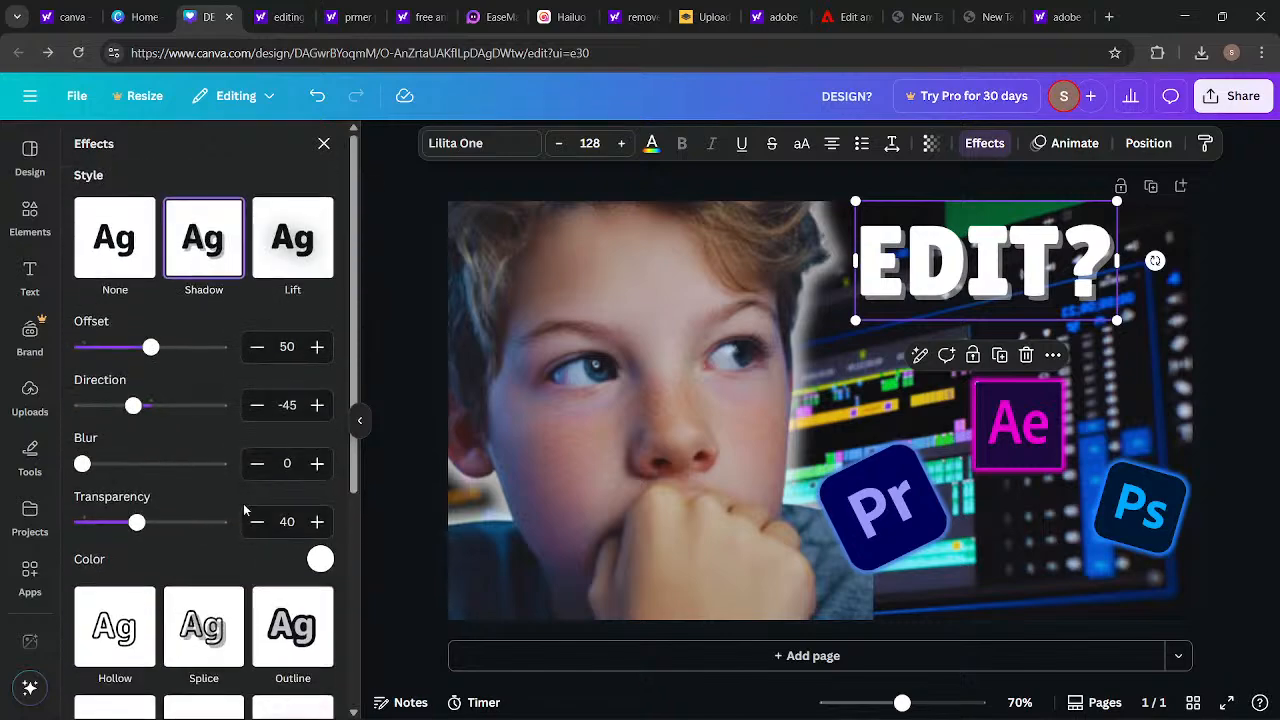
pyautogui.click(320, 559)
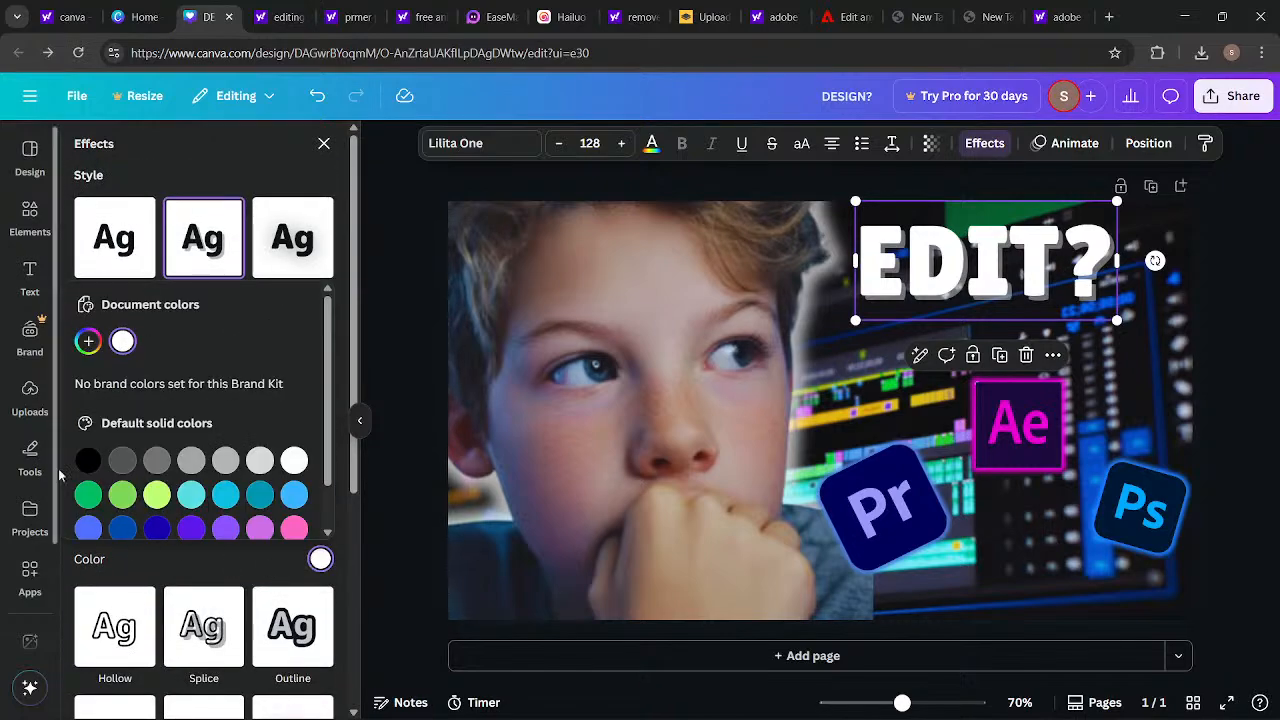
pyautogui.click(88, 460)
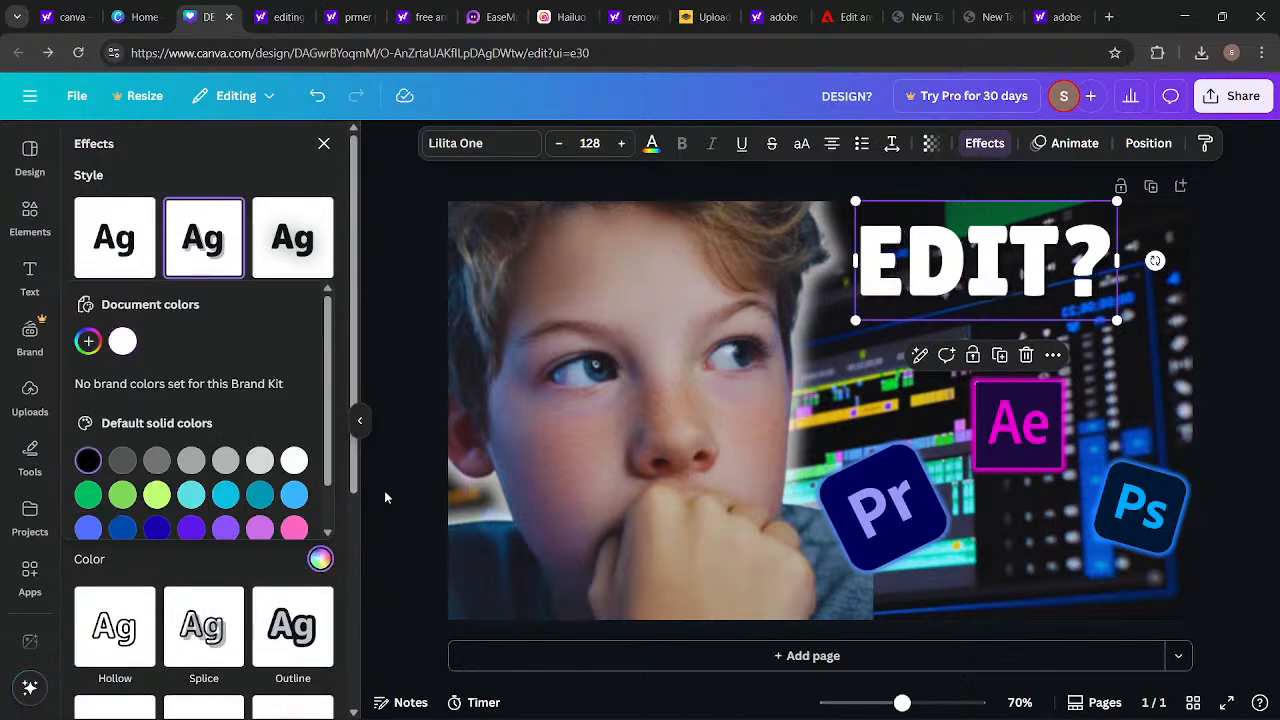
# Step: Set the EDIT? shadow's transparency to 100, blur to 23 and direction to -57, and raise its offset to slightly above 77
pyautogui.scroll(-1, 246, 620)
pyautogui.scroll(1, 246, 630)
pyautogui.click(285, 580)
pyautogui.moveTo(155, 356); pyautogui.dragTo(190, 359)
pyautogui.moveTo(140, 525); pyautogui.dragTo(234, 561)
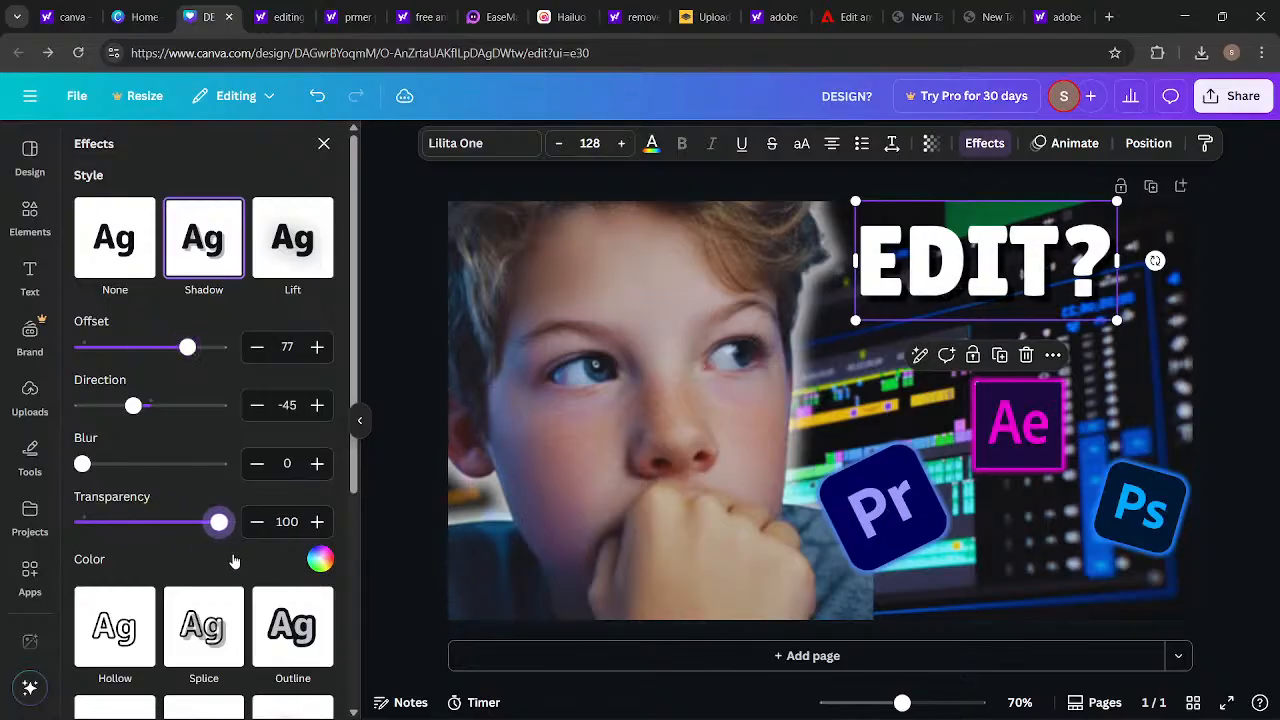
pyautogui.moveTo(82, 463); pyautogui.dragTo(114, 468)
pyautogui.moveTo(133, 405)
pyautogui.mouseDown()
pyautogui.moveTo(94, 406)
pyautogui.moveTo(138, 409)
pyautogui.moveTo(129, 414)
pyautogui.mouseUp()
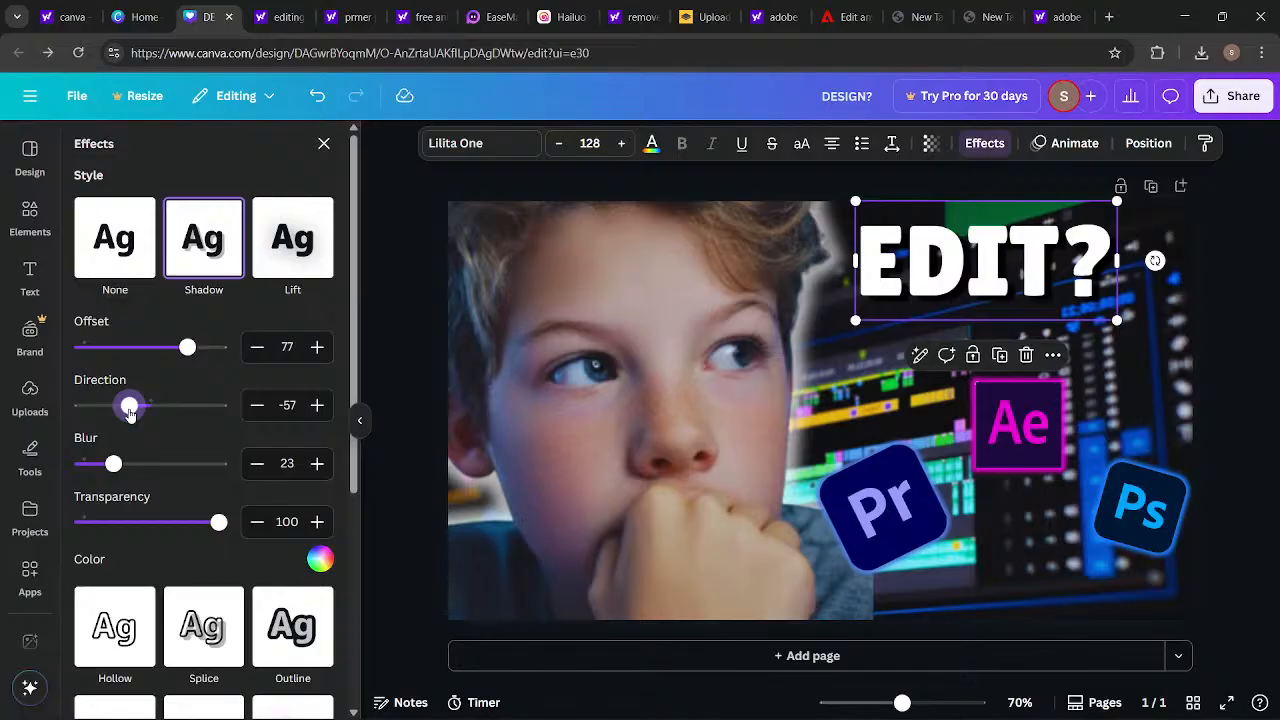
pyautogui.moveTo(187, 347)
pyautogui.mouseDown()
pyautogui.moveTo(206, 347)
pyautogui.moveTo(193, 347)
pyautogui.mouseUp()
pyautogui.click(452, 432)
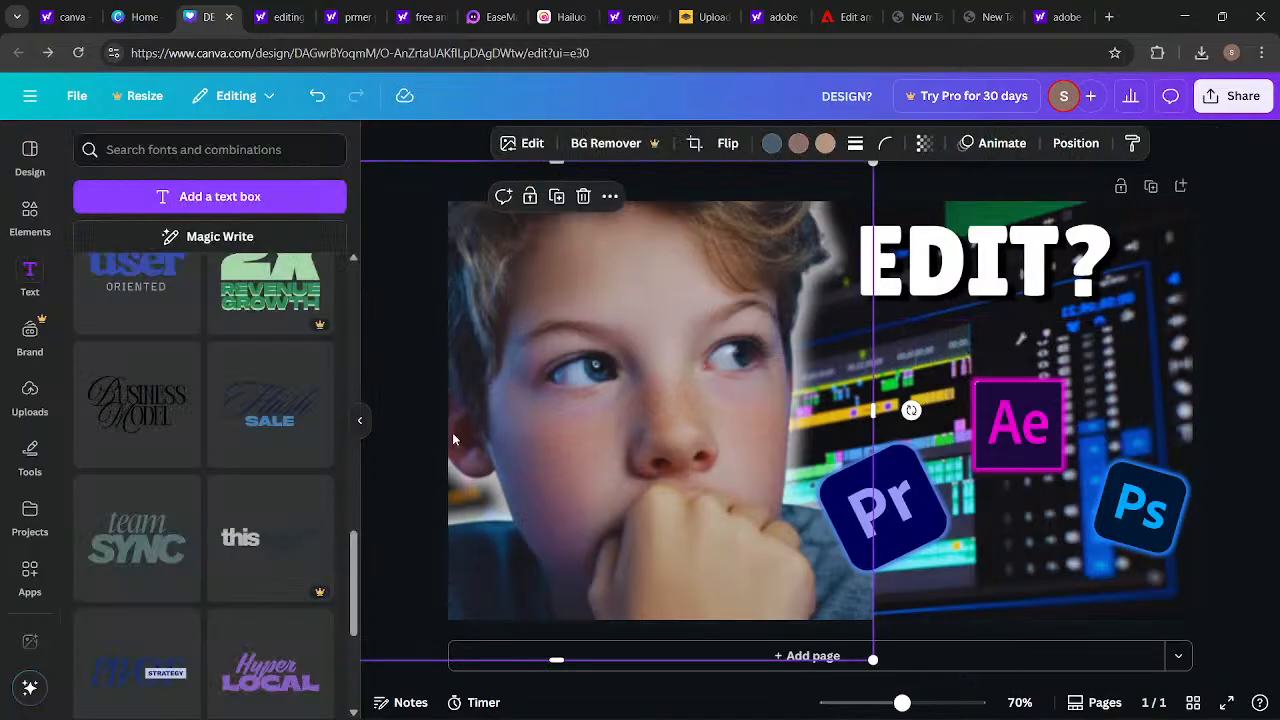
pyautogui.click(988, 428)
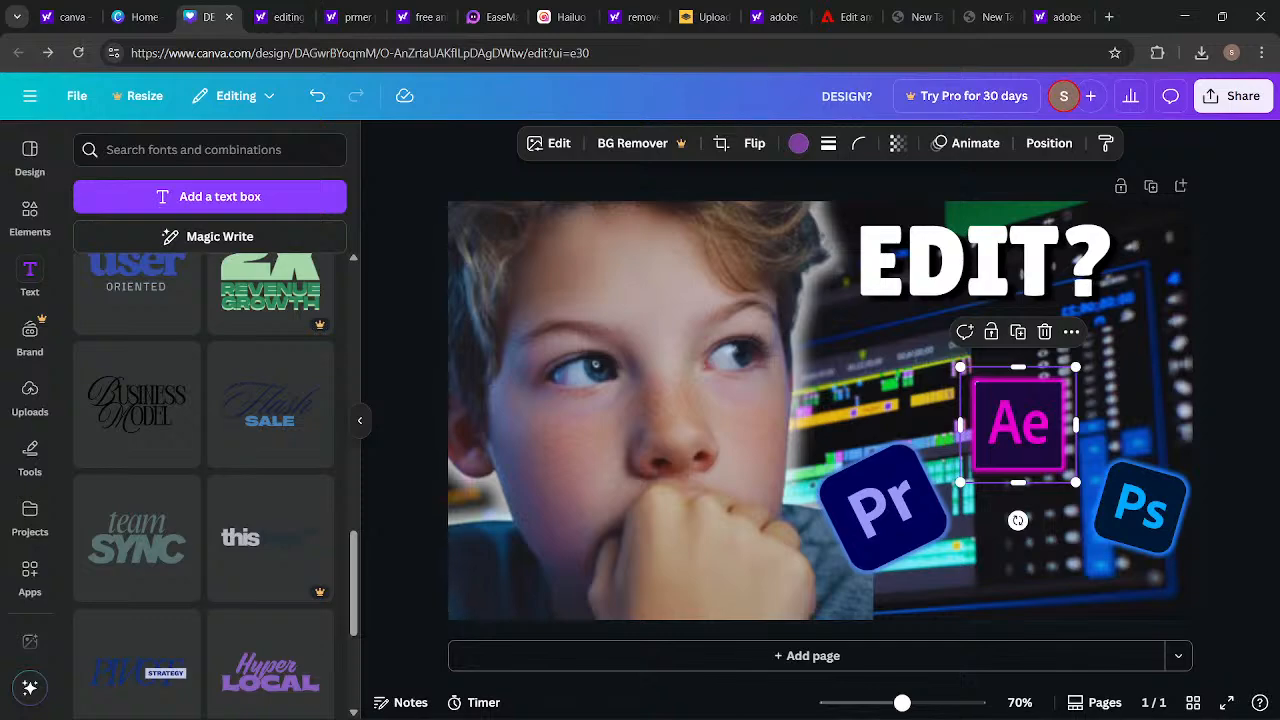
pyautogui.click(1158, 697)
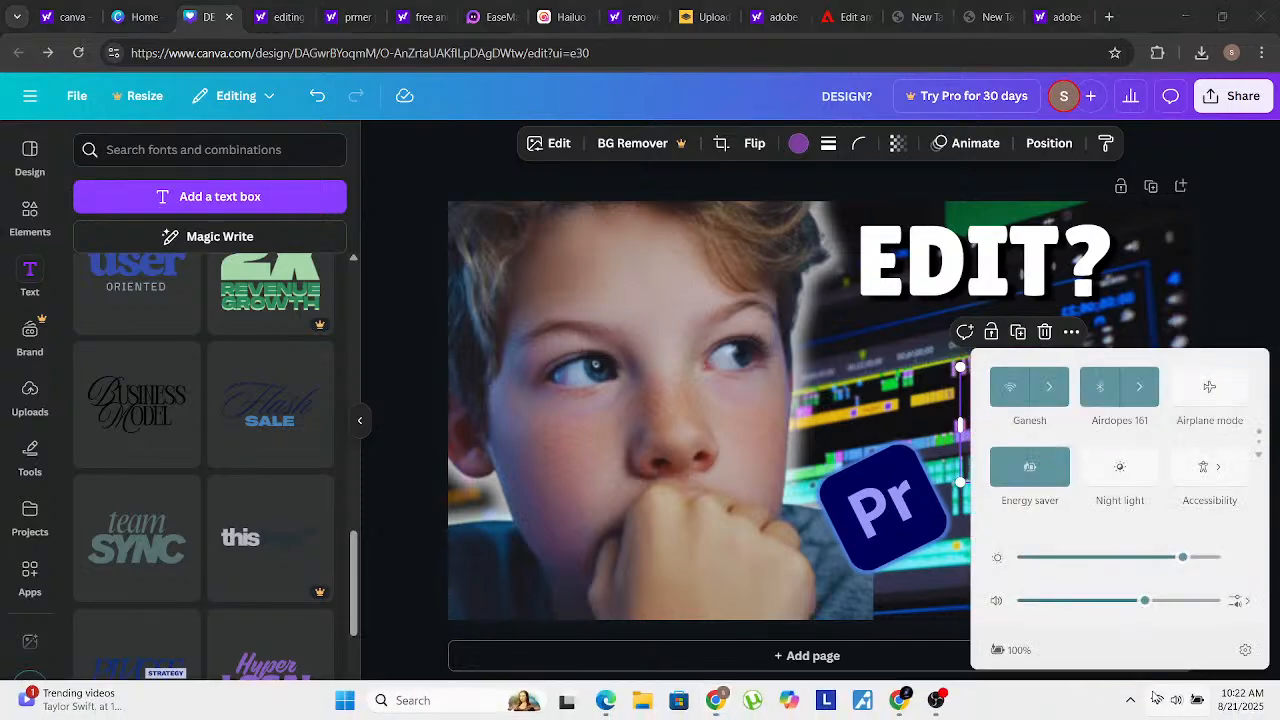
pyautogui.click(1169, 216)
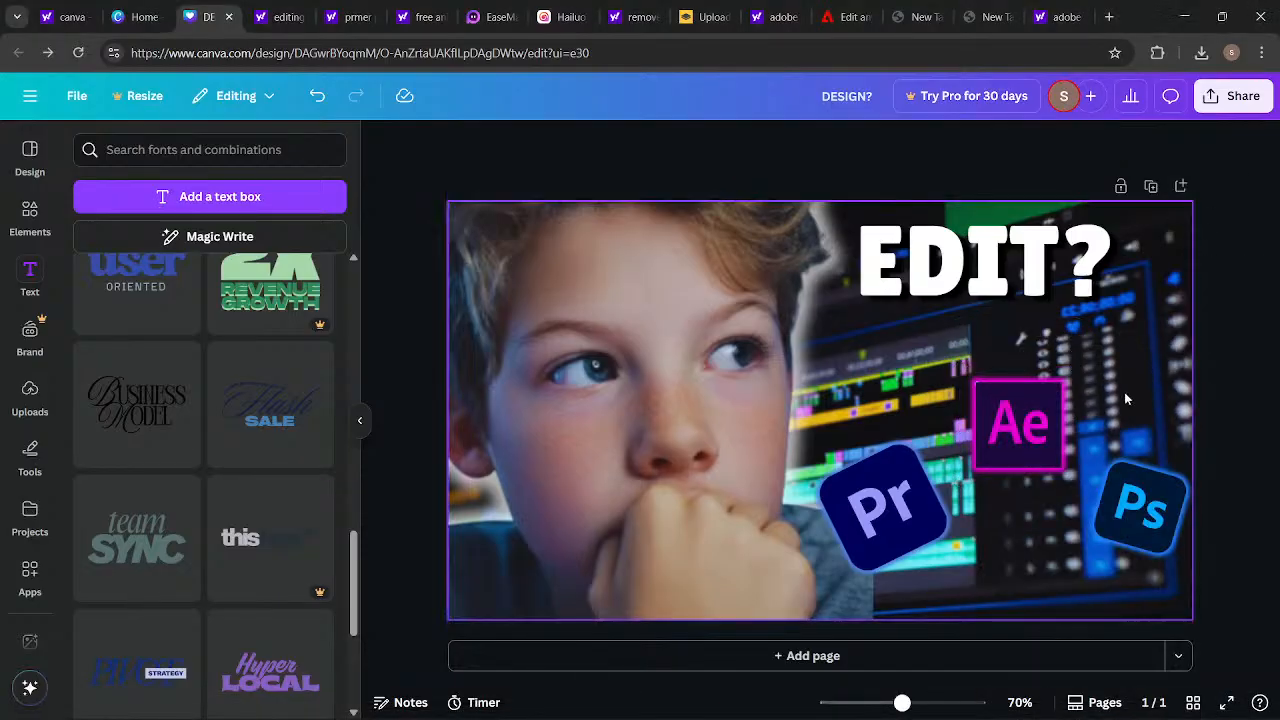
# Step: Download the finished thumbnail design as a PNG file
pyautogui.click(1236, 100)
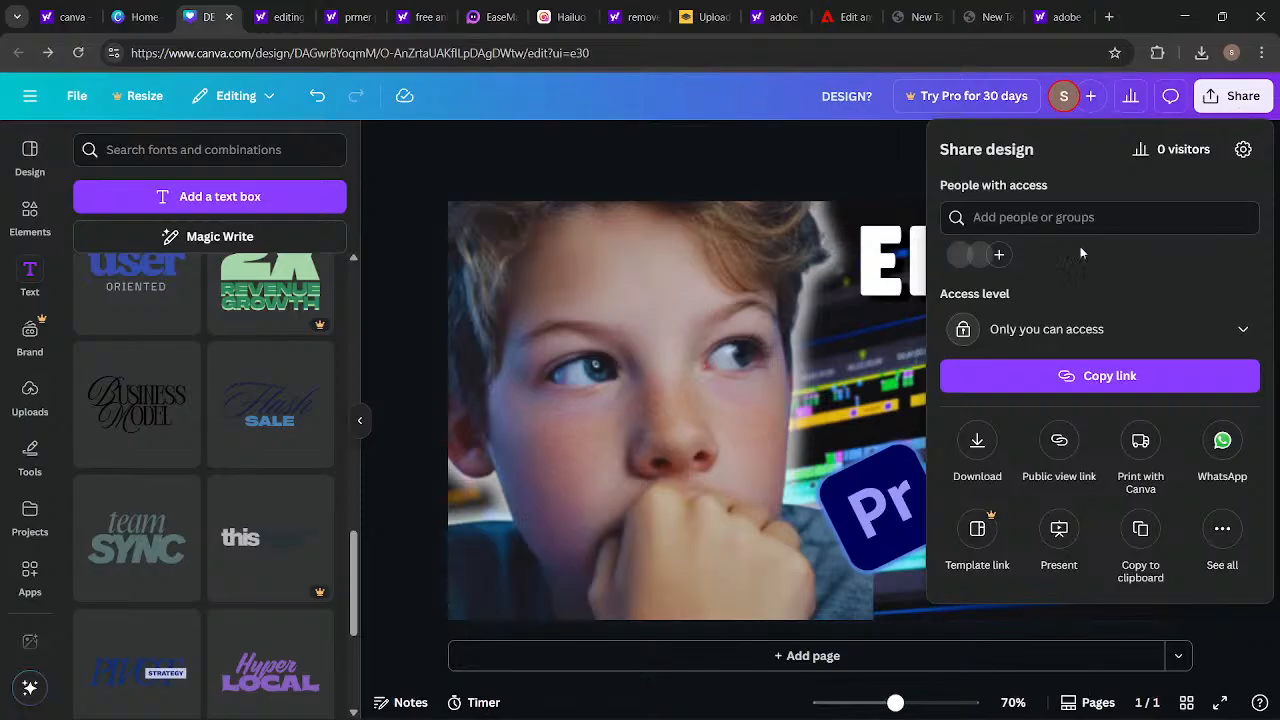
pyautogui.click(978, 446)
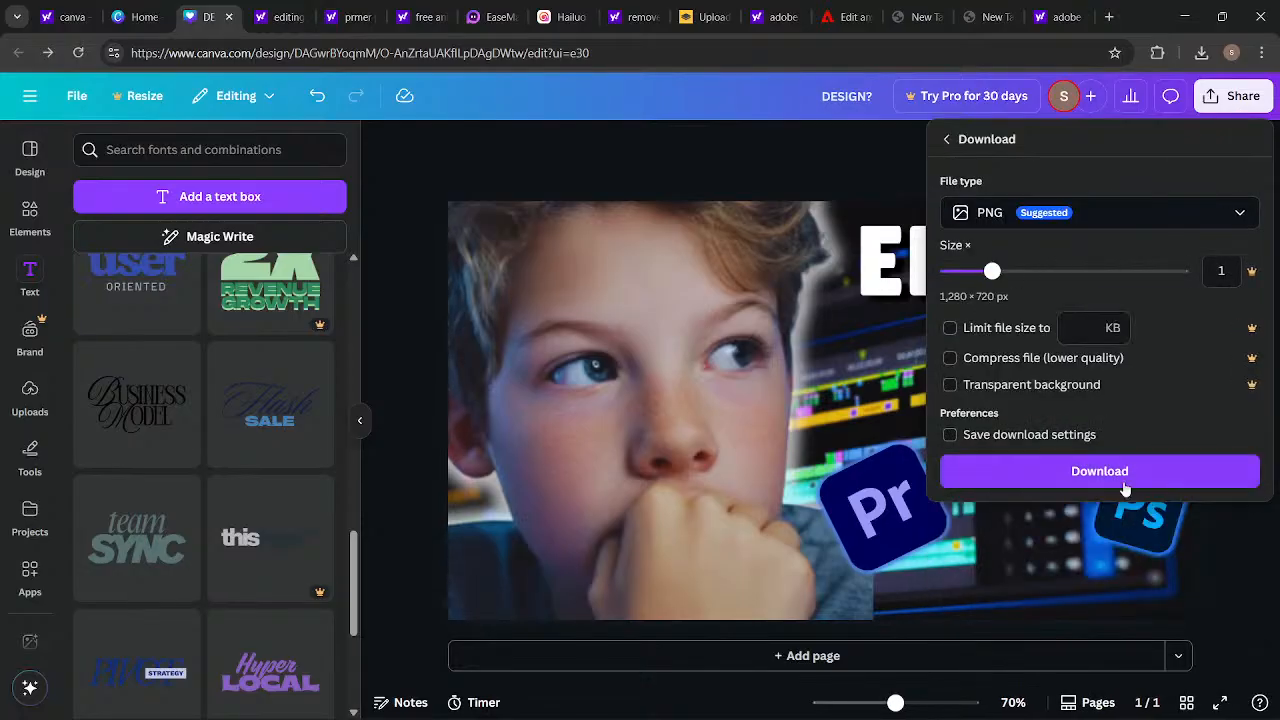
pyautogui.click(1122, 472)
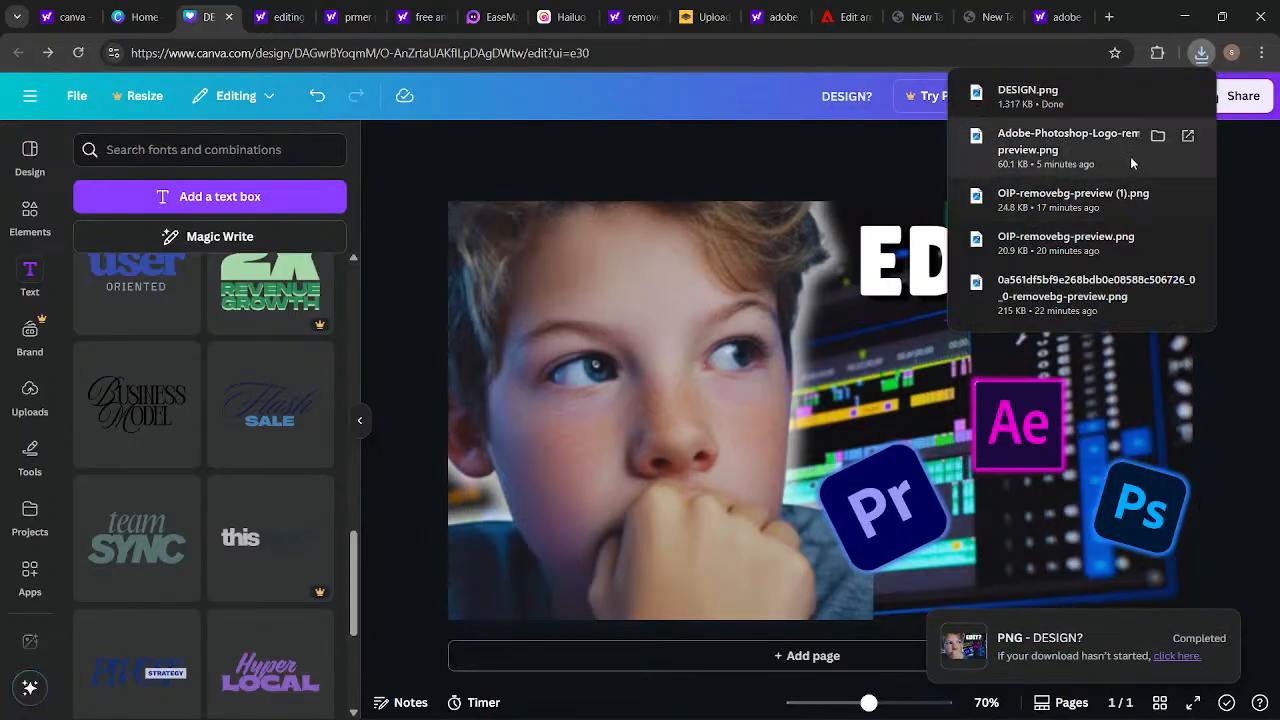
# Step: Switch to the live streaming page in YouTube Studio and open the stream's edit settings
pyautogui.moveTo(1031, 706)
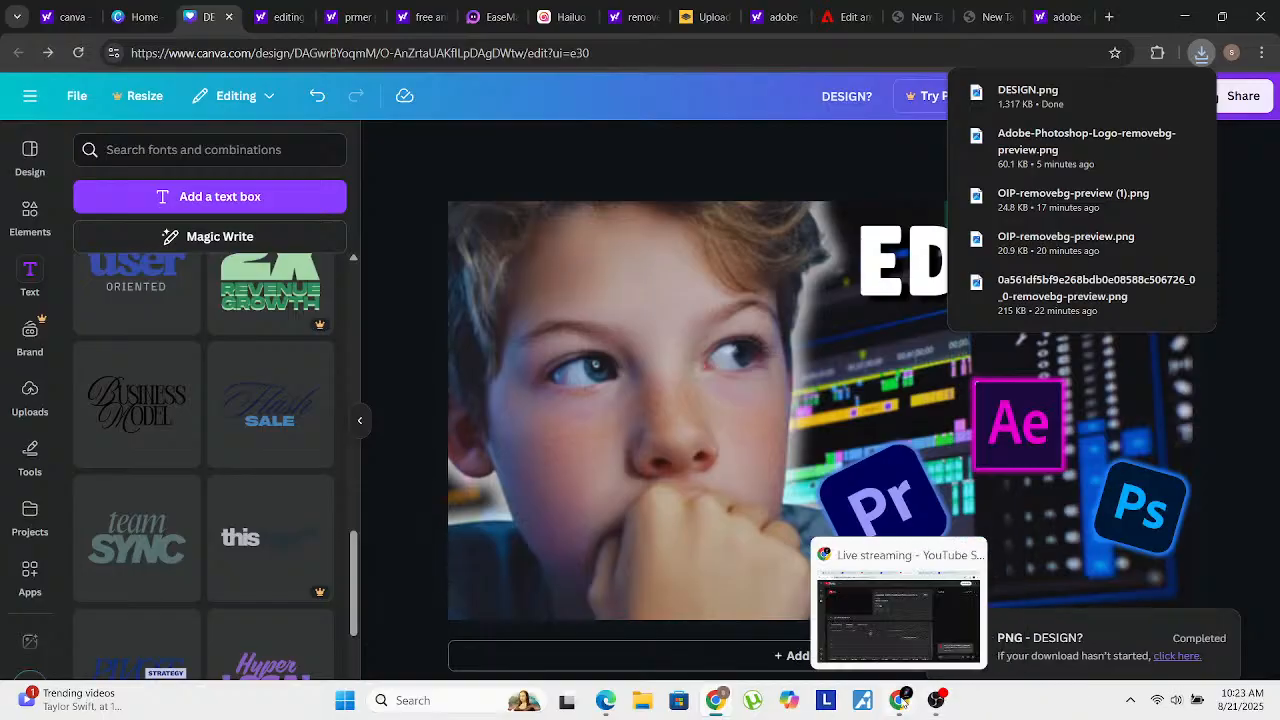
pyautogui.click(899, 700)
pyautogui.click(850, 190)
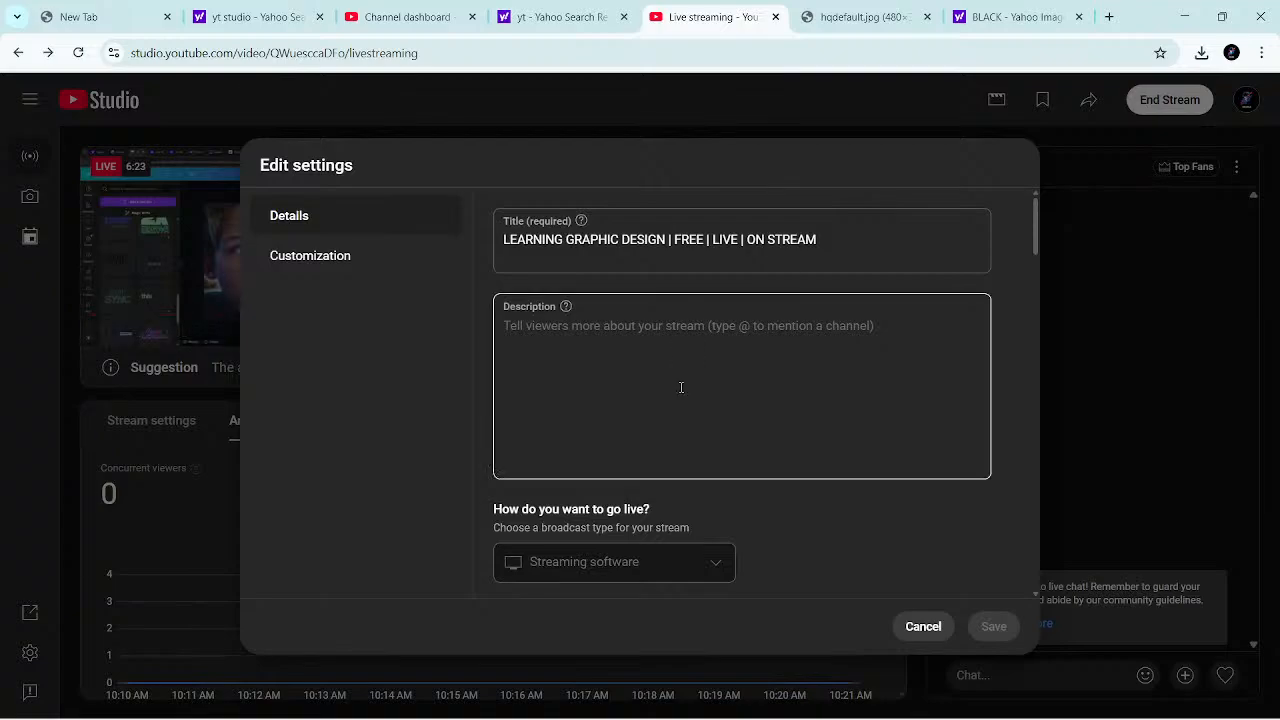
# Step: Replace the live stream's thumbnail with the DESIGN PNG from the Downloads folder and save the stream settings
pyautogui.scroll(-4, 680, 386)
pyautogui.scroll(-2, 634, 417)
pyautogui.moveTo(572, 395)
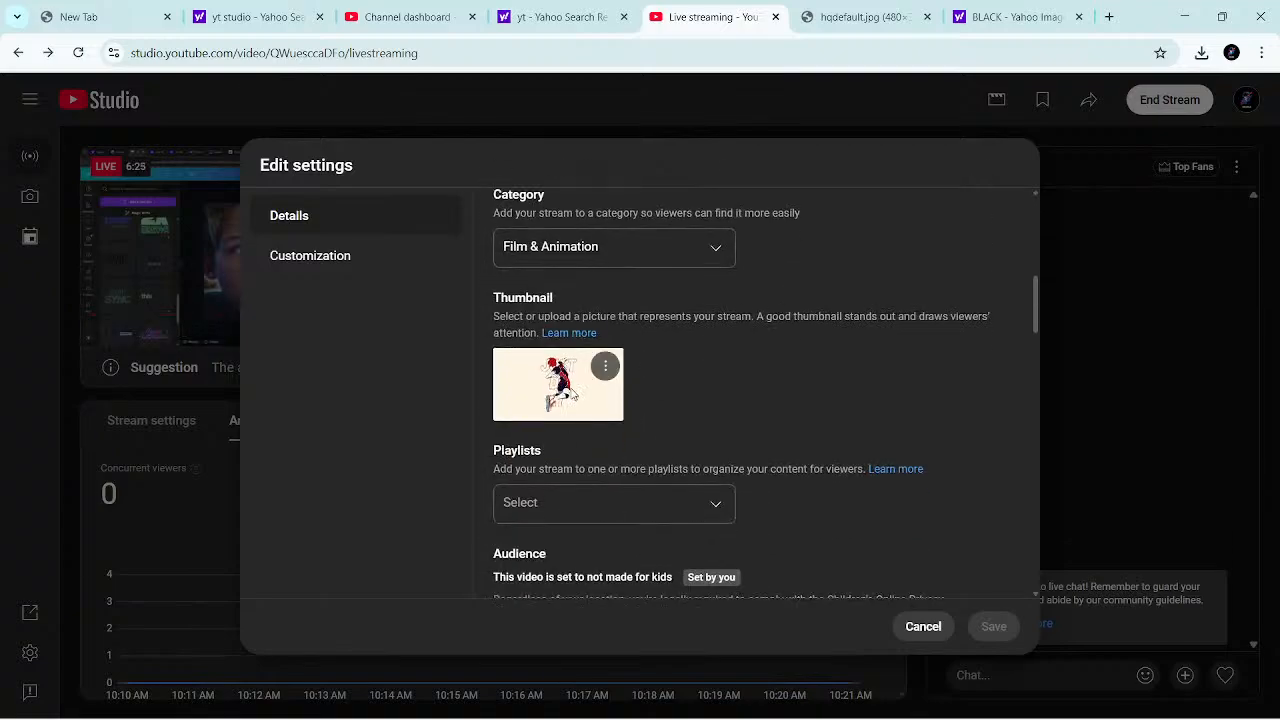
pyautogui.click(605, 369)
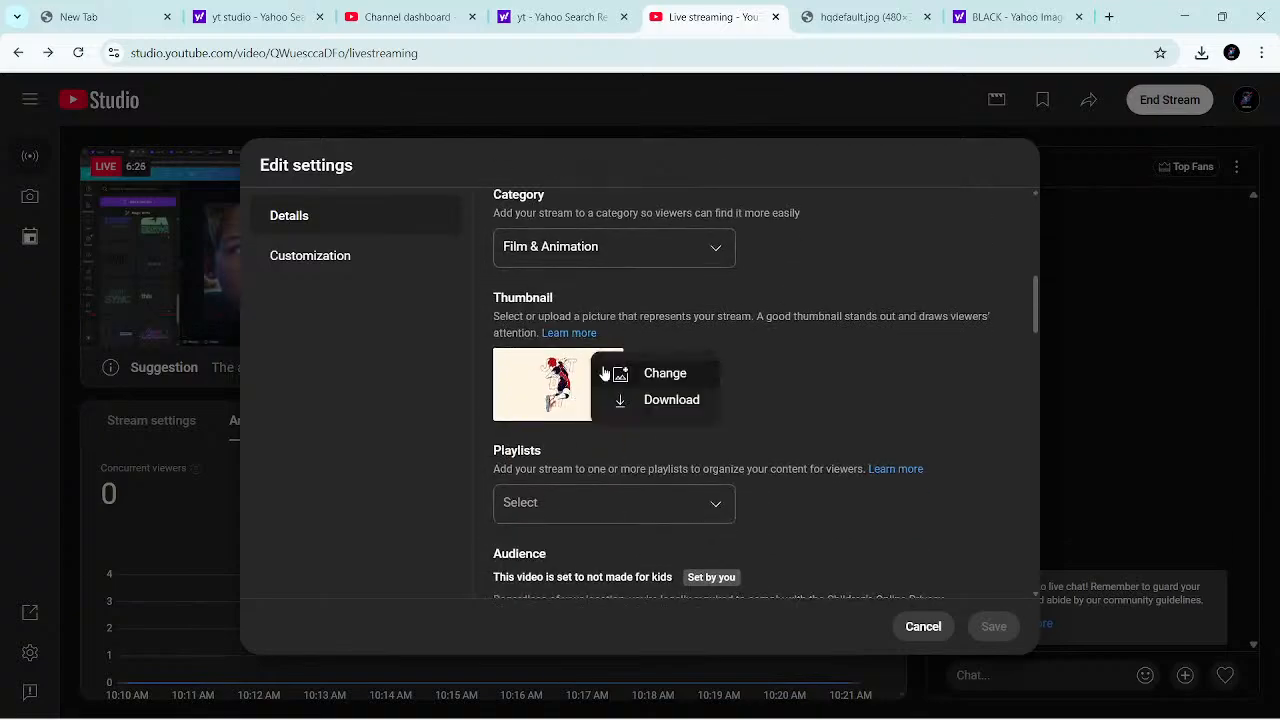
pyautogui.click(659, 376)
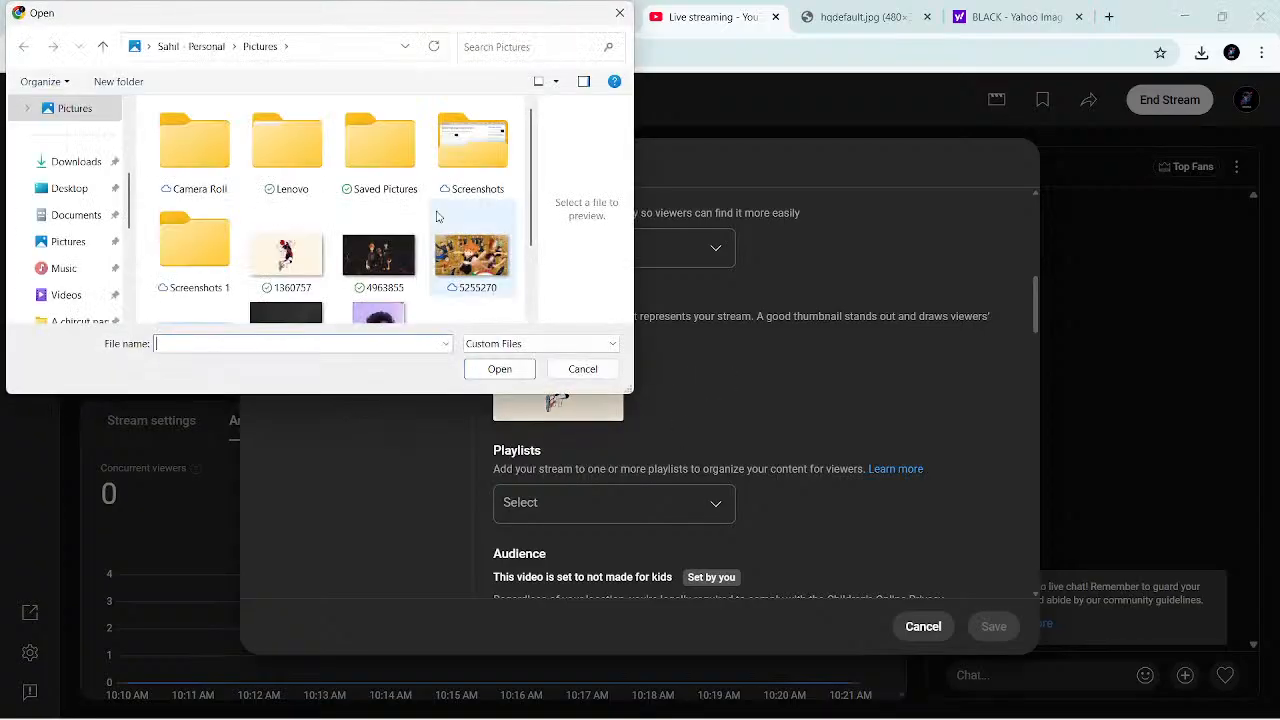
pyautogui.click(66, 163)
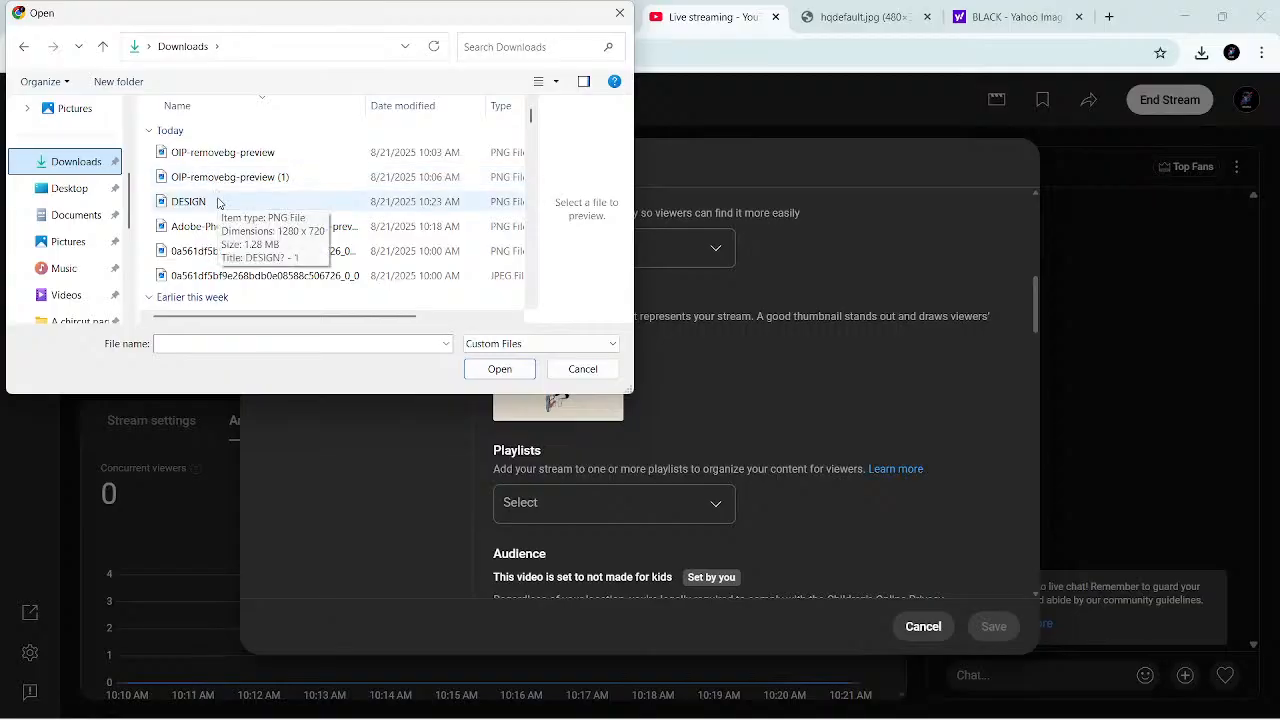
pyautogui.doubleClick(306, 201)
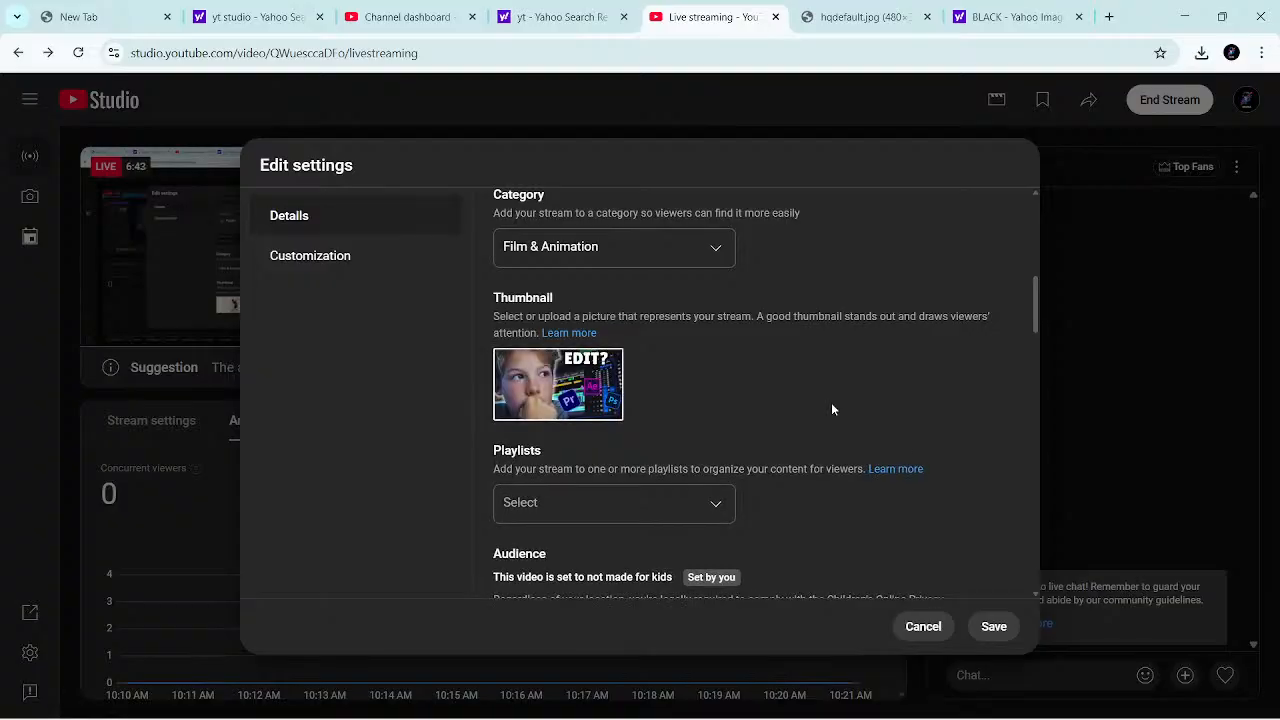
pyautogui.click(994, 630)
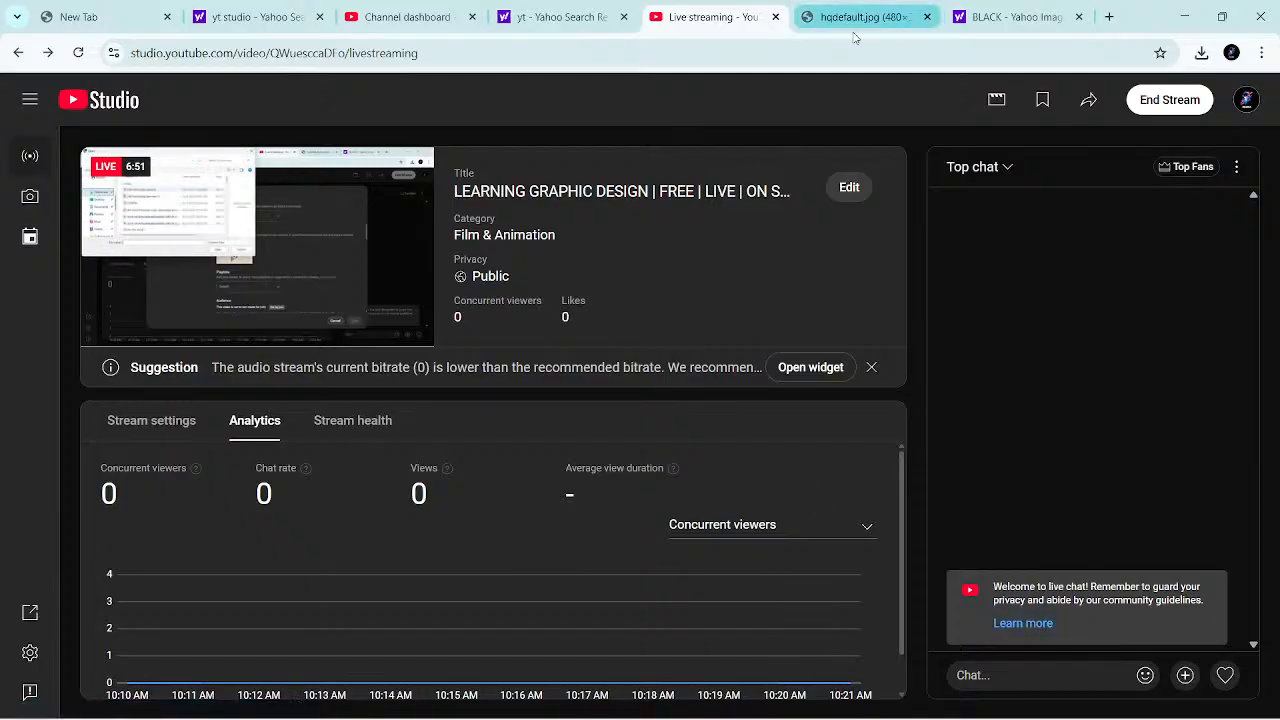
# Step: Search the web for "YT" in a new browser tab and open the YouTube home page from the results
pyautogui.click(1108, 16)
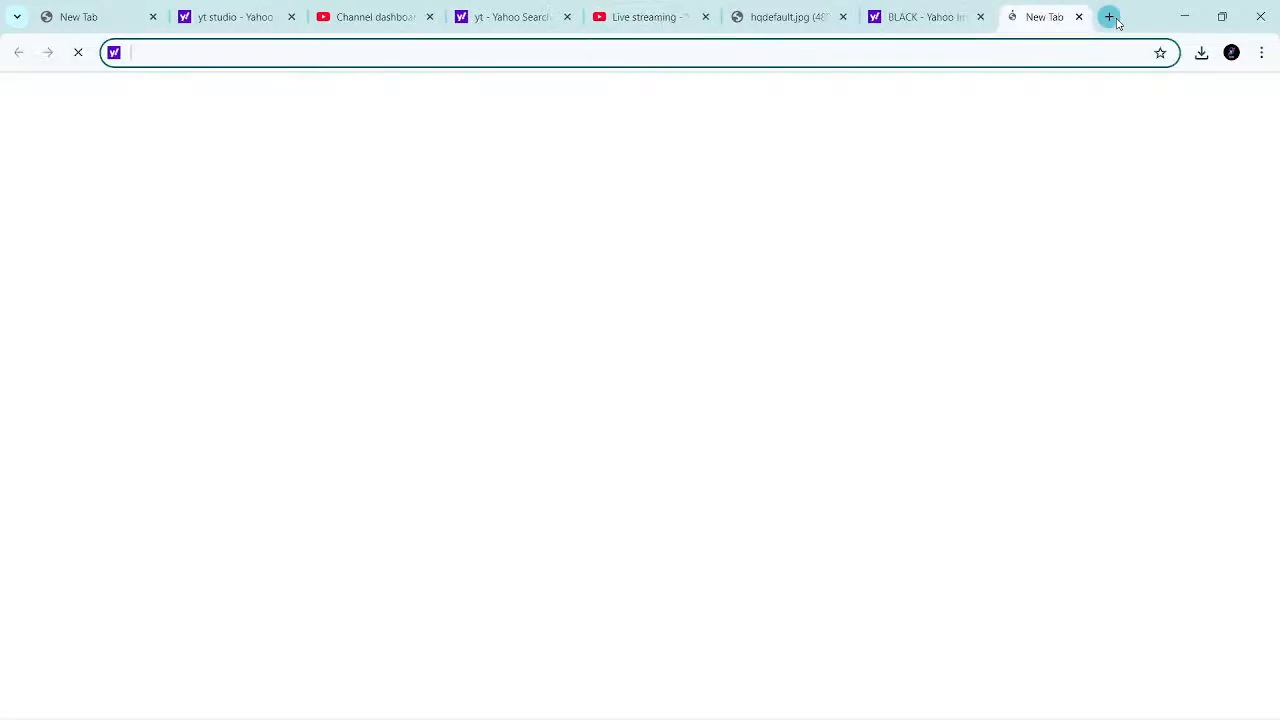
pyautogui.write('YT')
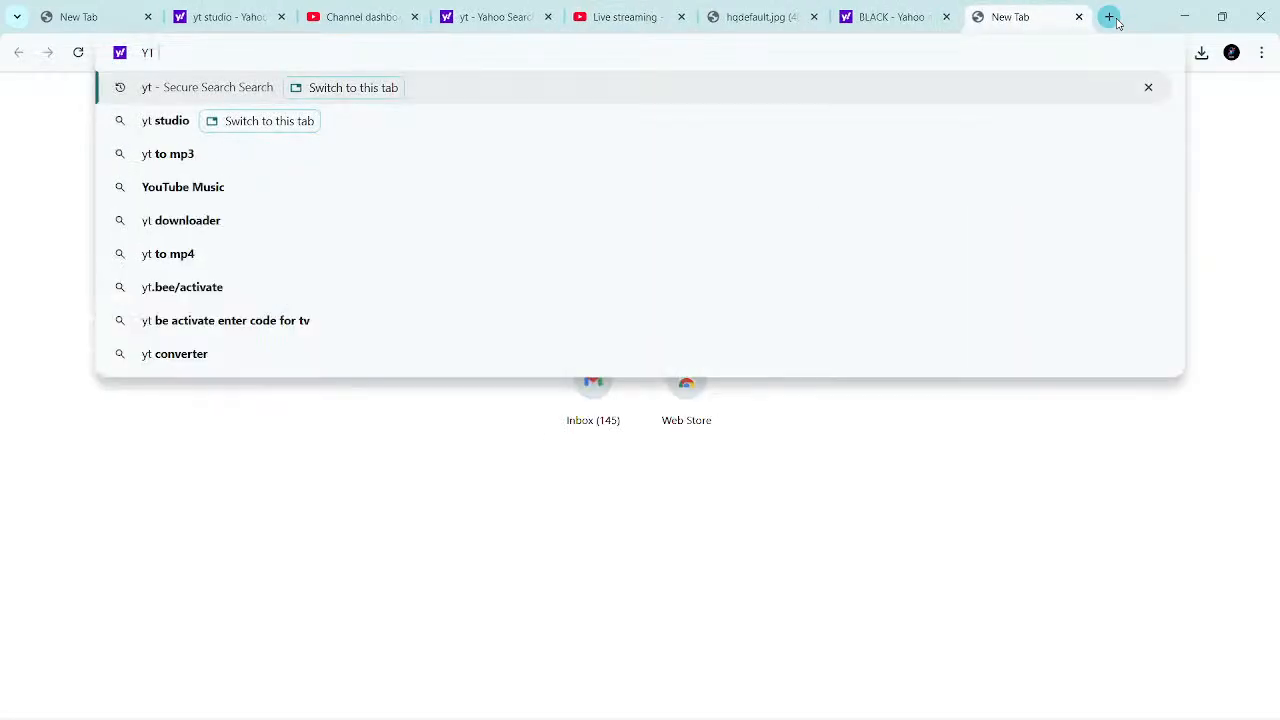
pyautogui.press('Return')
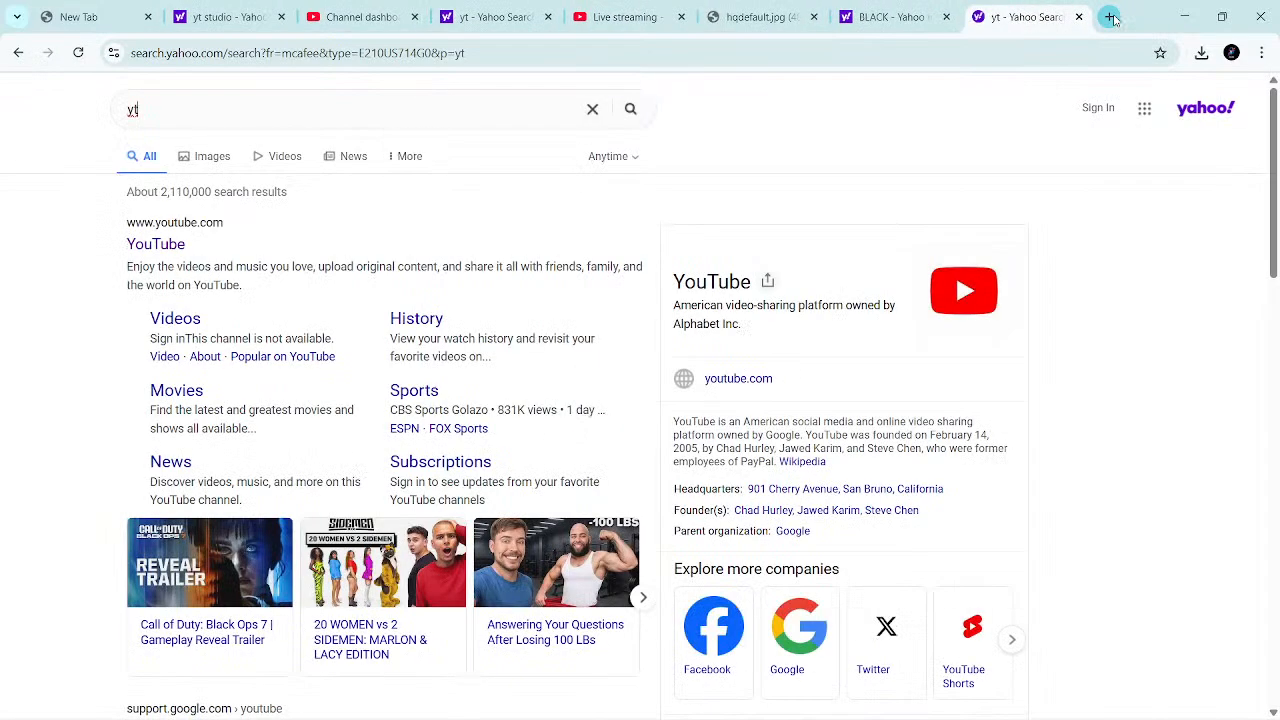
pyautogui.click(171, 247)
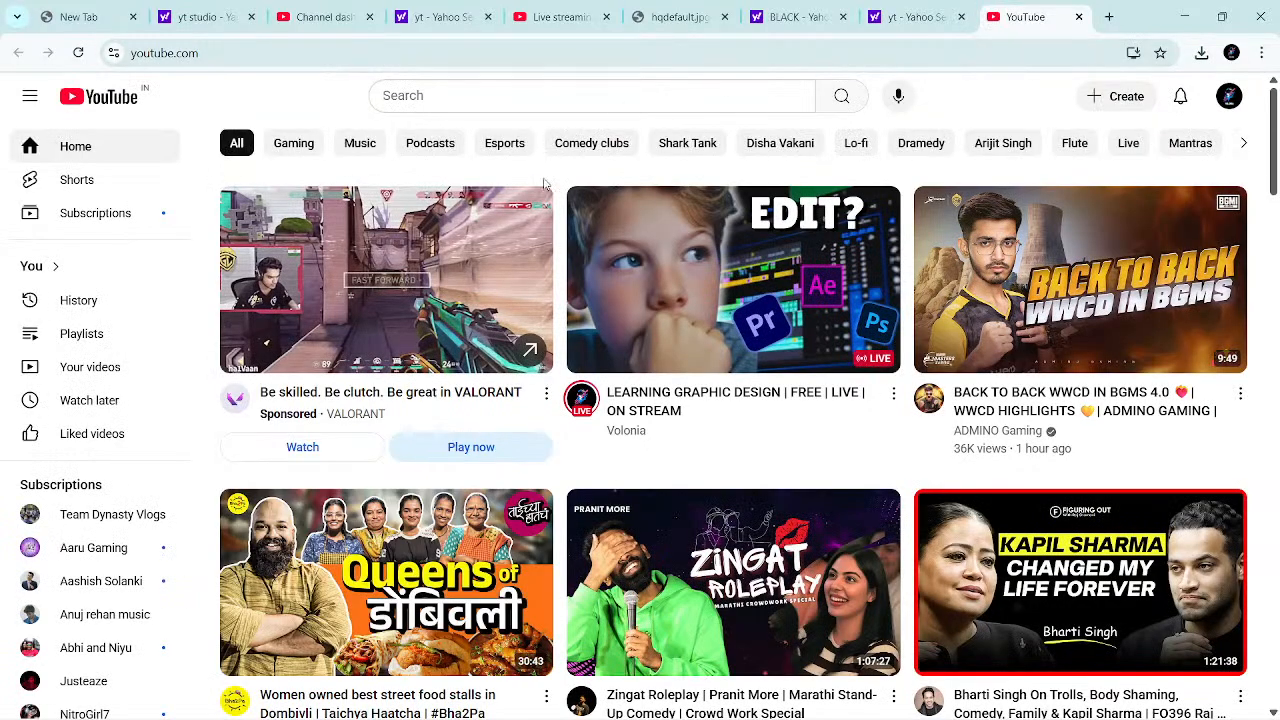
pyautogui.click(578, 99)
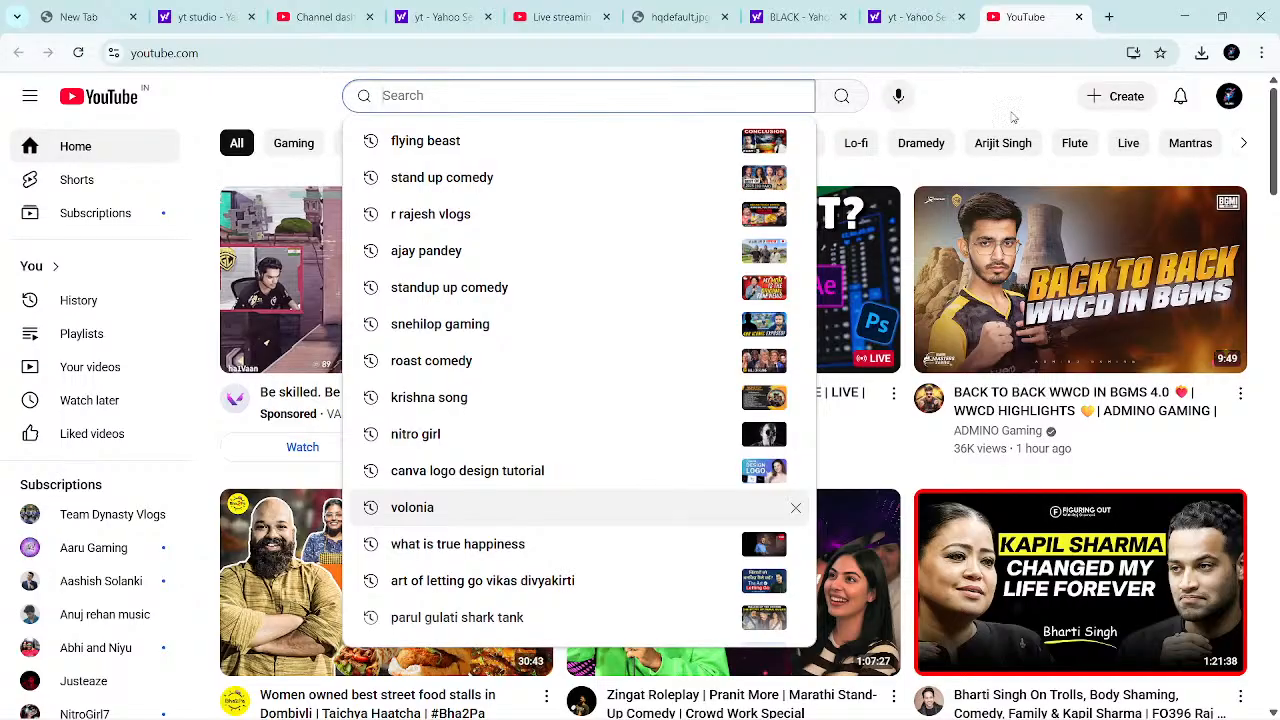
pyautogui.click(1000, 116)
pyautogui.scroll(-3, 880, 210)
pyautogui.scroll(3, 878, 218)
pyautogui.click(590, 96)
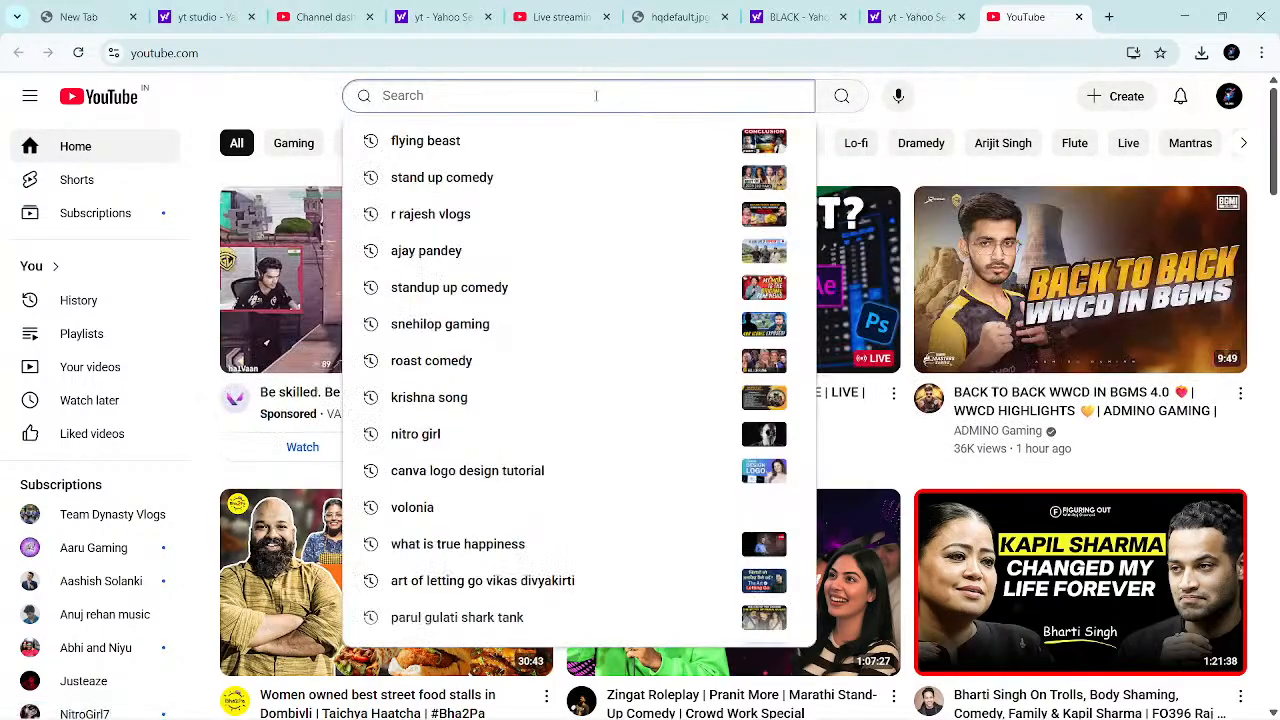
pyautogui.write('Fre')
pyautogui.press('BackSpace')
pyautogui.press('BackSpace')
pyautogui.press('BackSpace')
pyautogui.write('tuo')
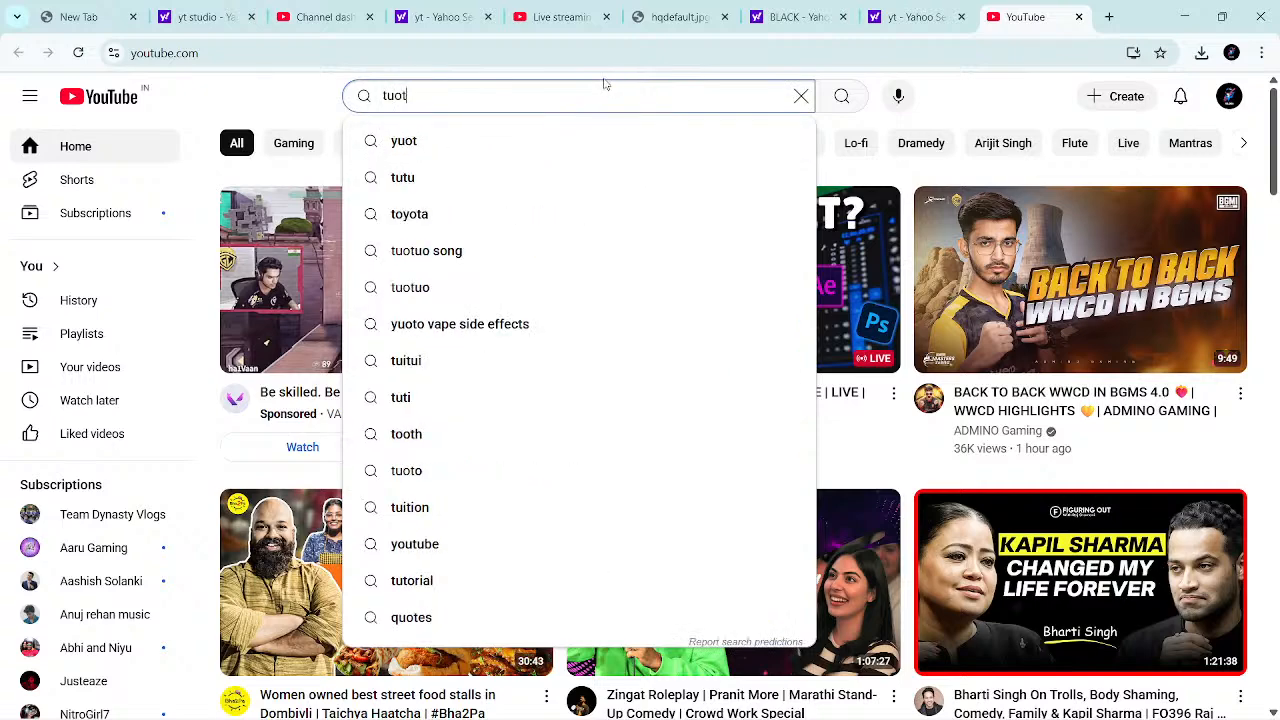
# Step: Minimize the open windows to view the desktop, refresh it, and return to the YouTube browser window
pyautogui.click(1183, 16)
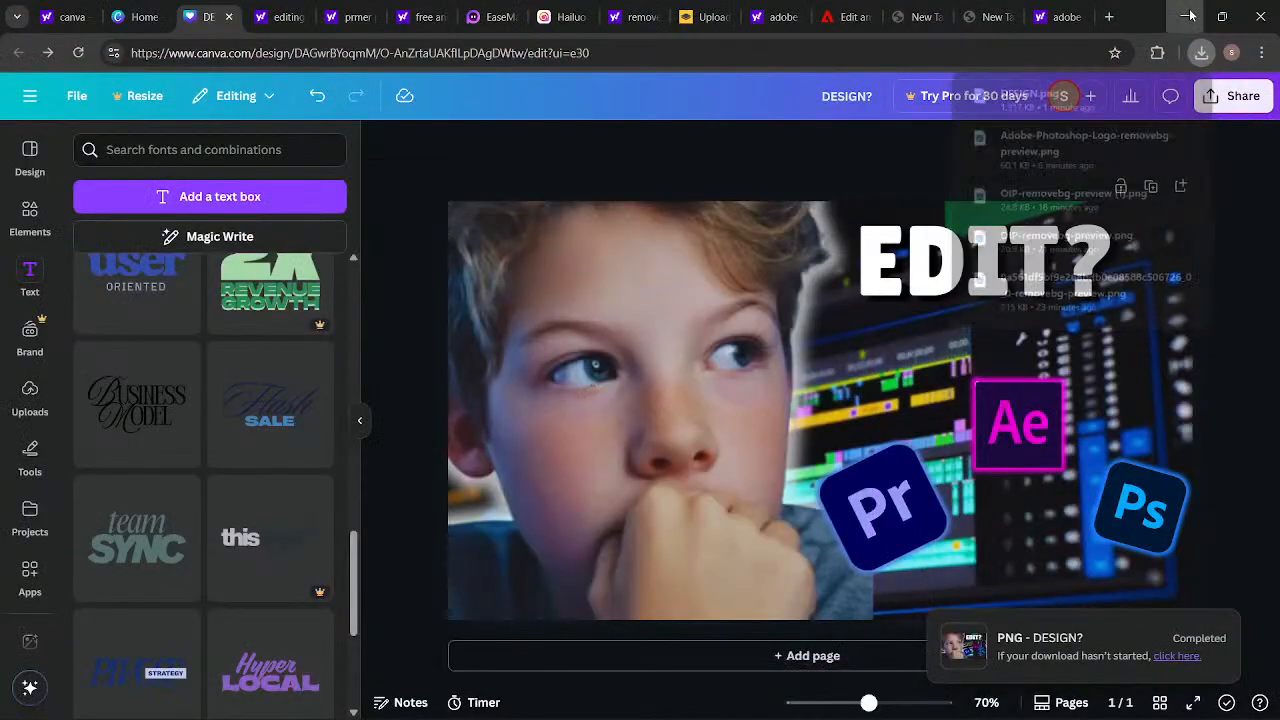
pyautogui.click(1183, 16)
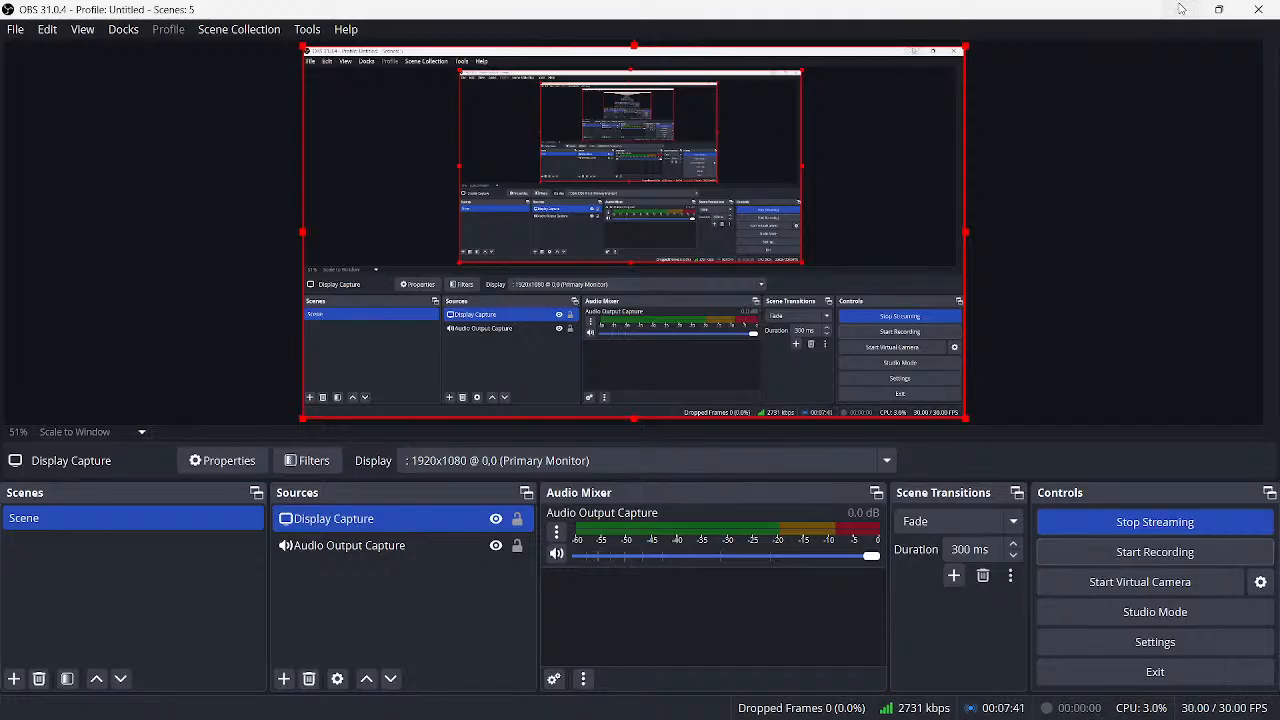
pyautogui.click(1180, 9)
pyautogui.rightClick(858, 147)
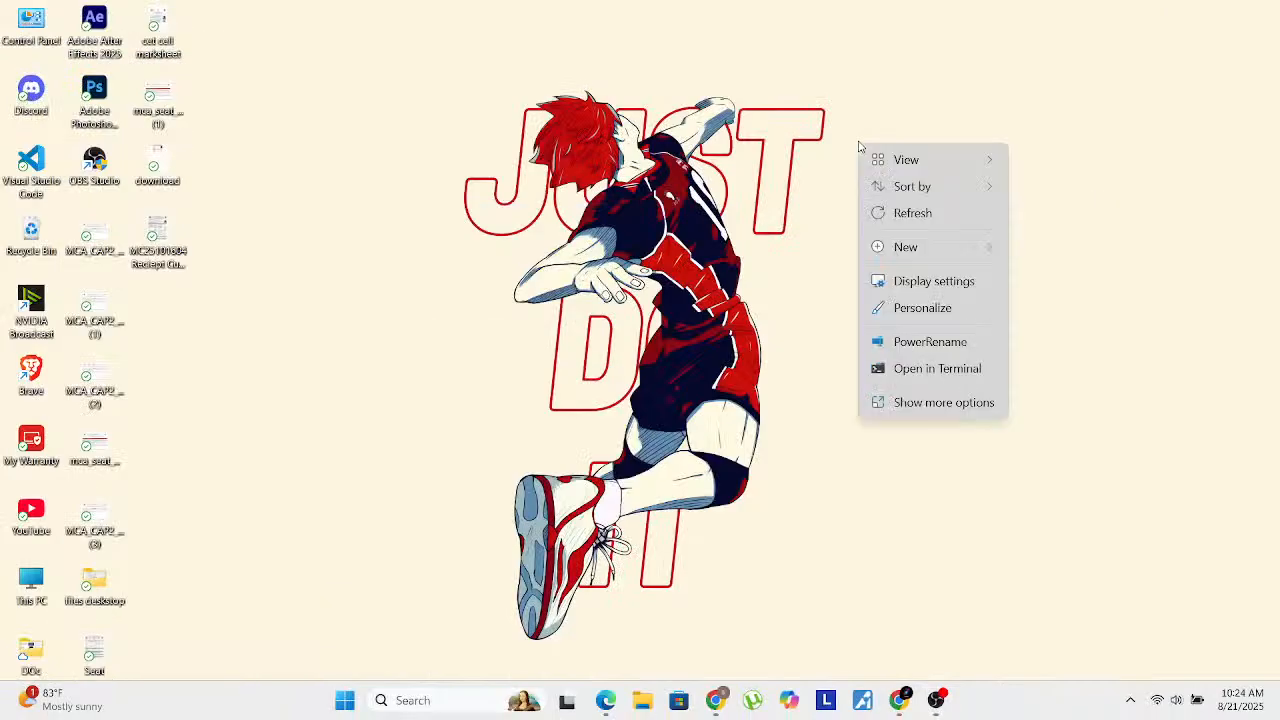
pyautogui.click(912, 213)
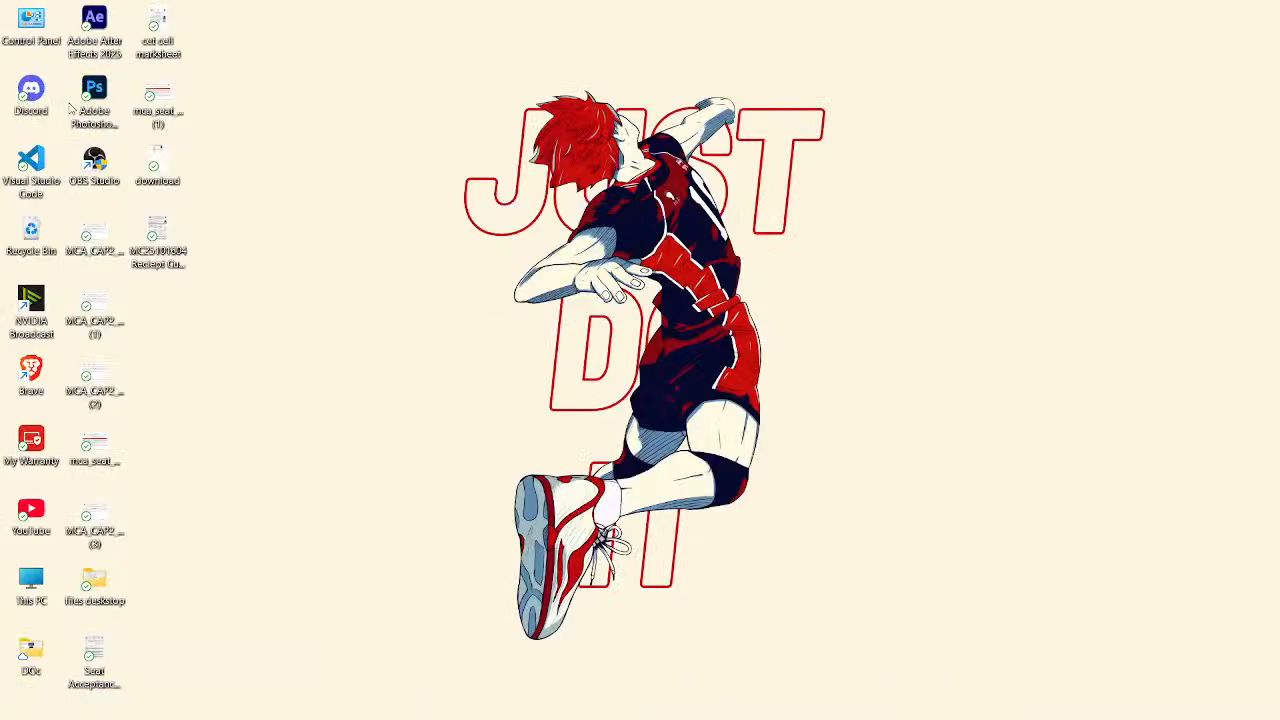
pyautogui.moveTo(103, 100); pyautogui.dragTo(180, 335)
pyautogui.moveTo(873, 716)
pyautogui.click(899, 700)
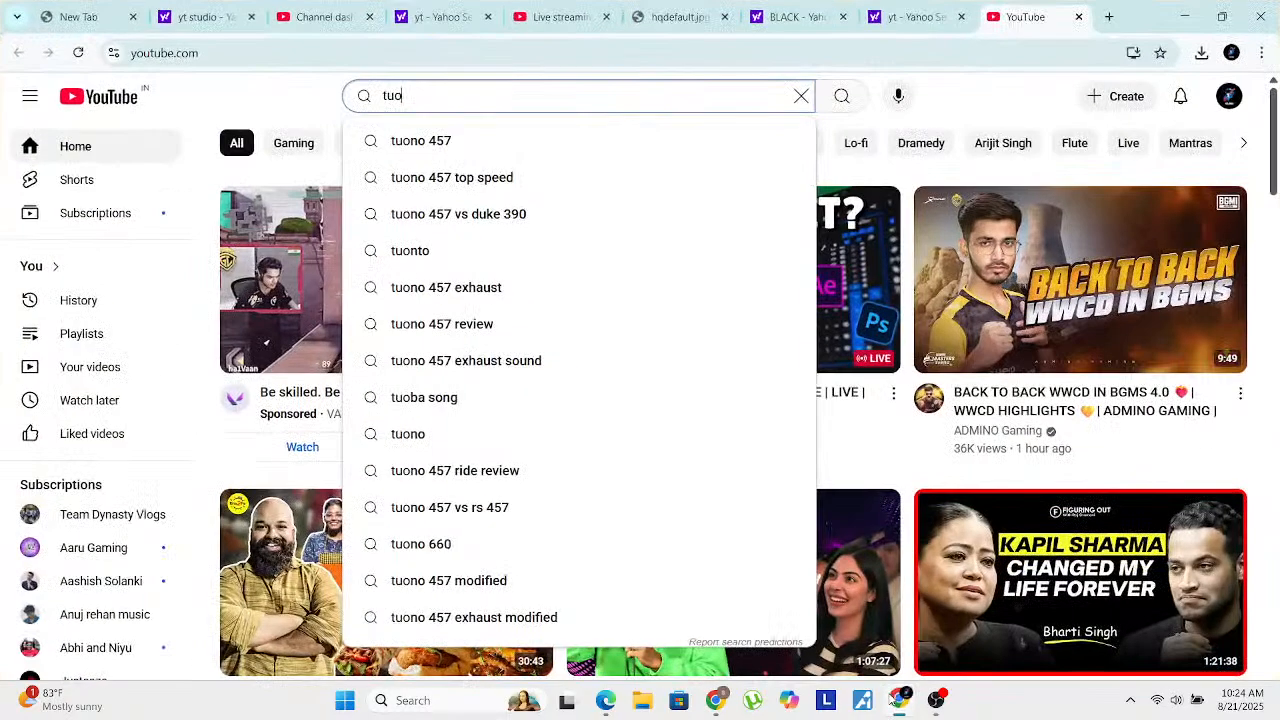
# Step: Replace the unfinished YouTube query and search for "adobe photoshop tutorial for beginners"
pyautogui.click(802, 100)
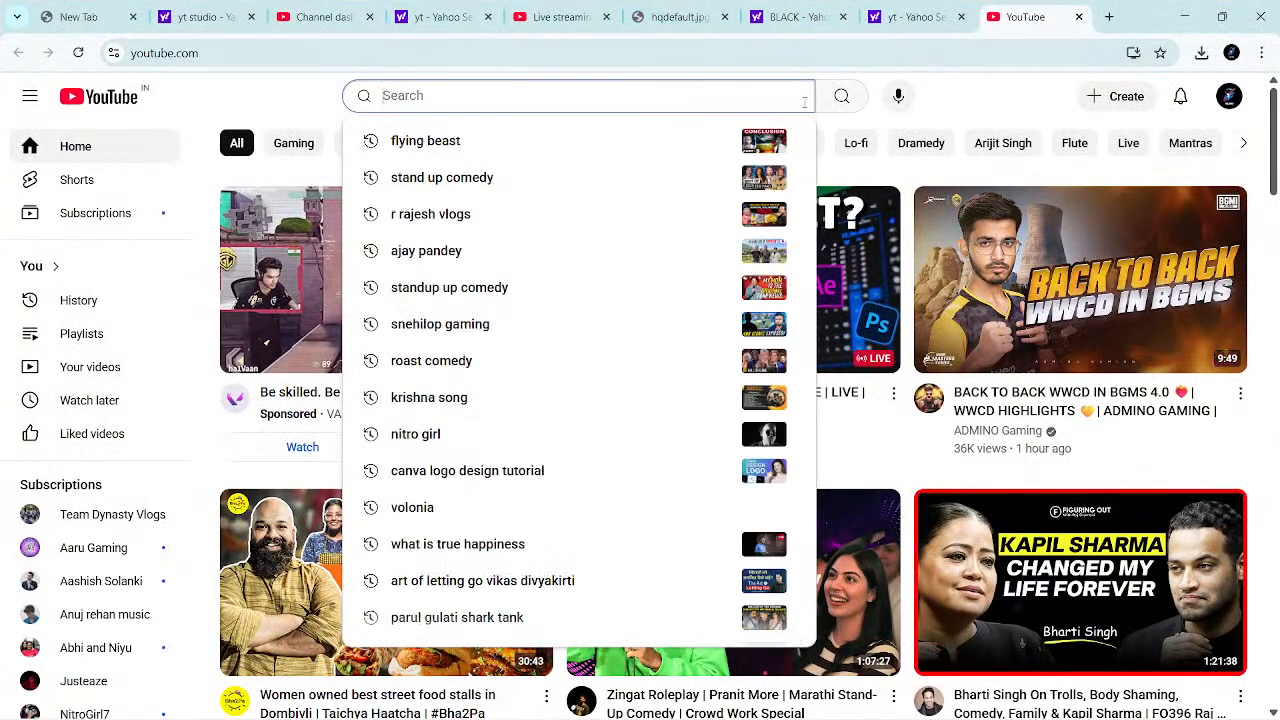
pyautogui.write('aphoto')
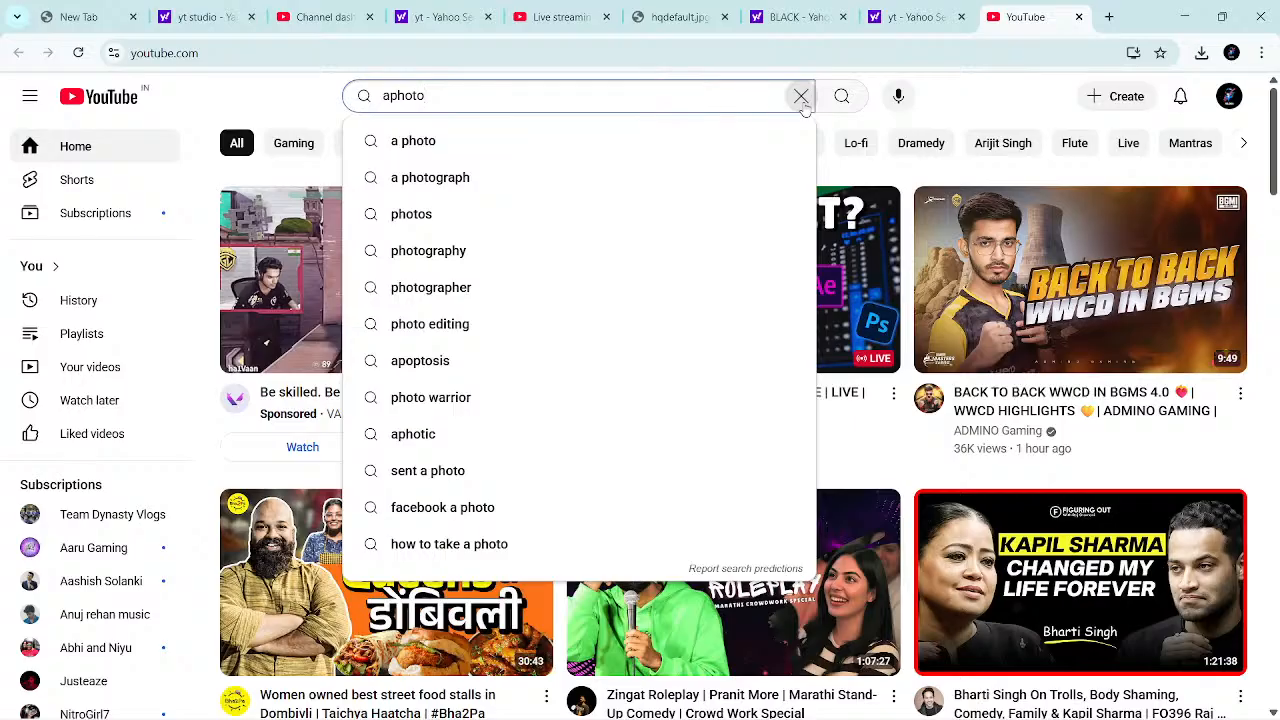
pyautogui.press('BackSpace')
pyautogui.press('BackSpace')
pyautogui.press('BackSpace')
pyautogui.press('BackSpace')
pyautogui.press('BackSpace')
pyautogui.press('BackSpace')
pyautogui.write('ad')
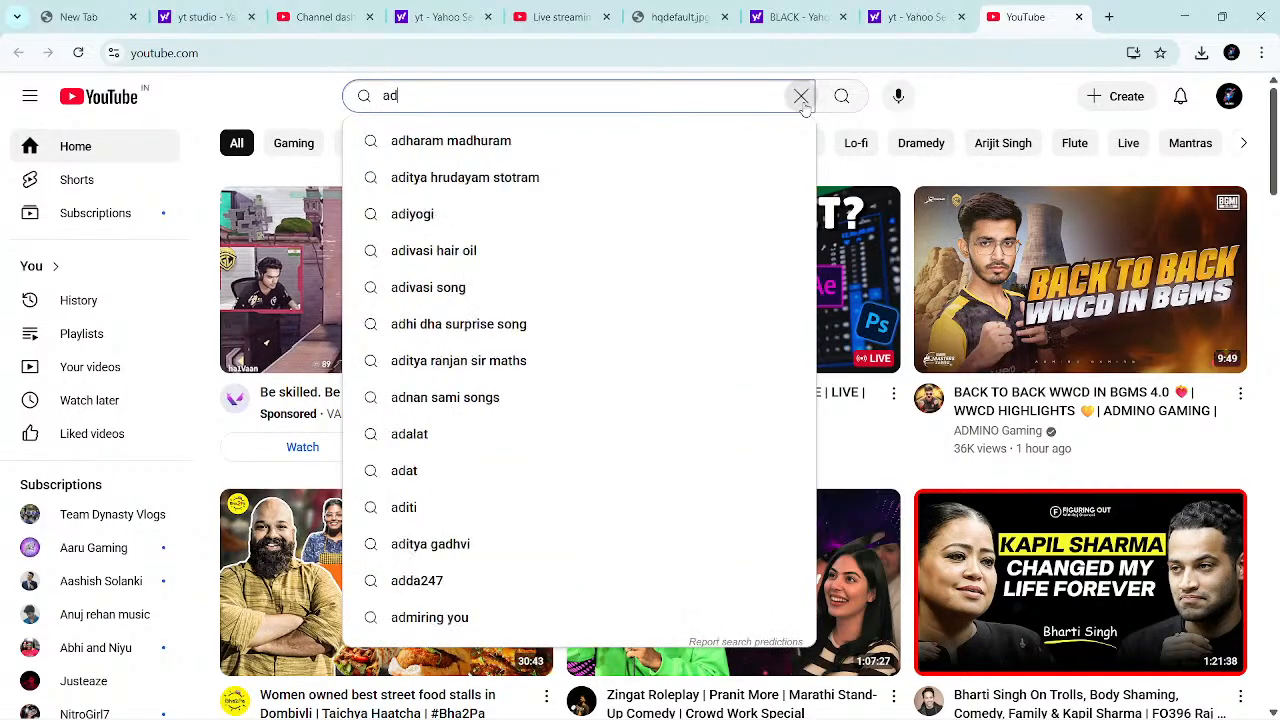
pyautogui.write('obe ')
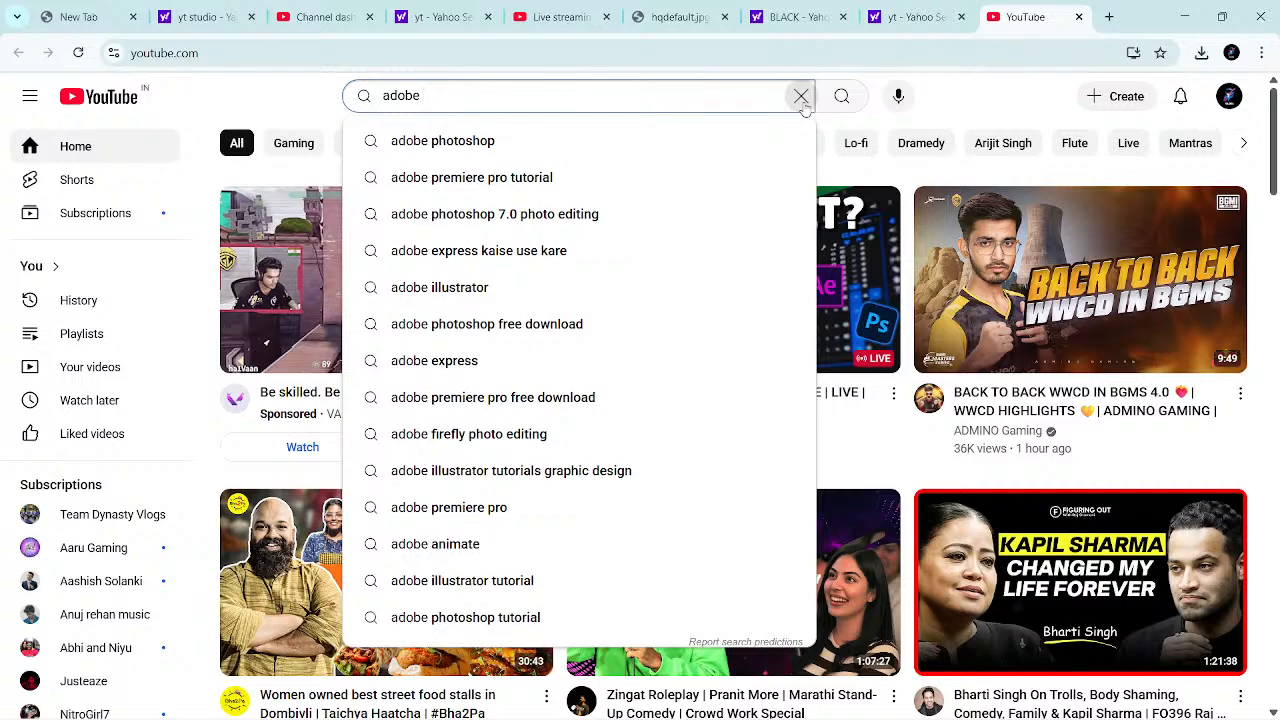
pyautogui.write('photo')
pyautogui.press('Down')
pyautogui.press('Down')
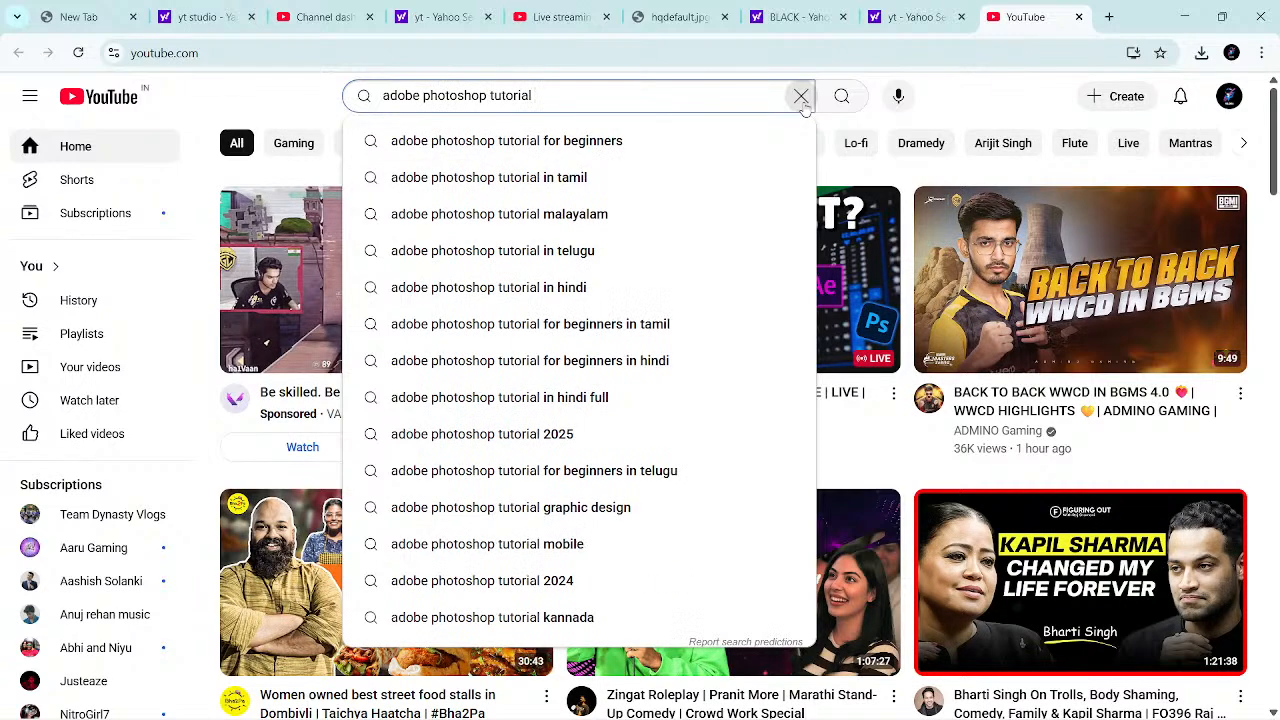
pyautogui.press('Down')
pyautogui.press('Return')
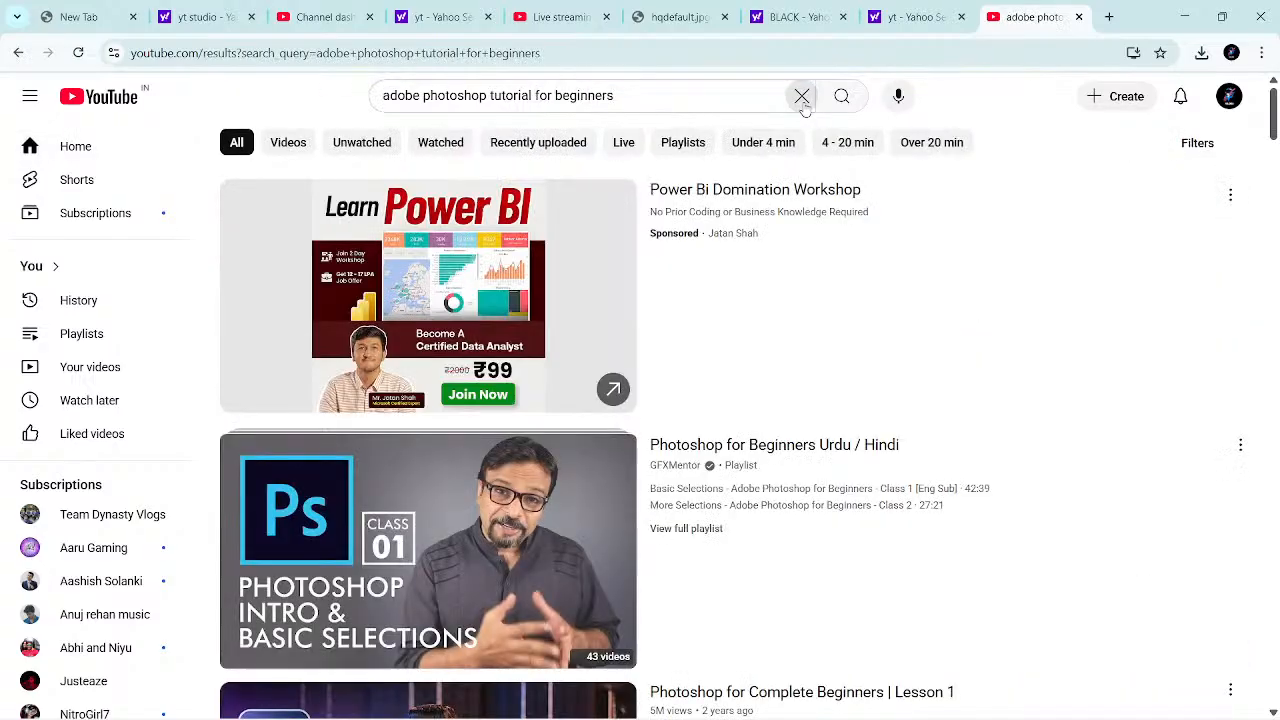
# Step: Play PiXimperfect's "Photoshop for Complete Beginners | Lesson 1" in full screen, skipping the ad and dismissing the YouTube Premium offer
pyautogui.scroll(-3, 804, 107)
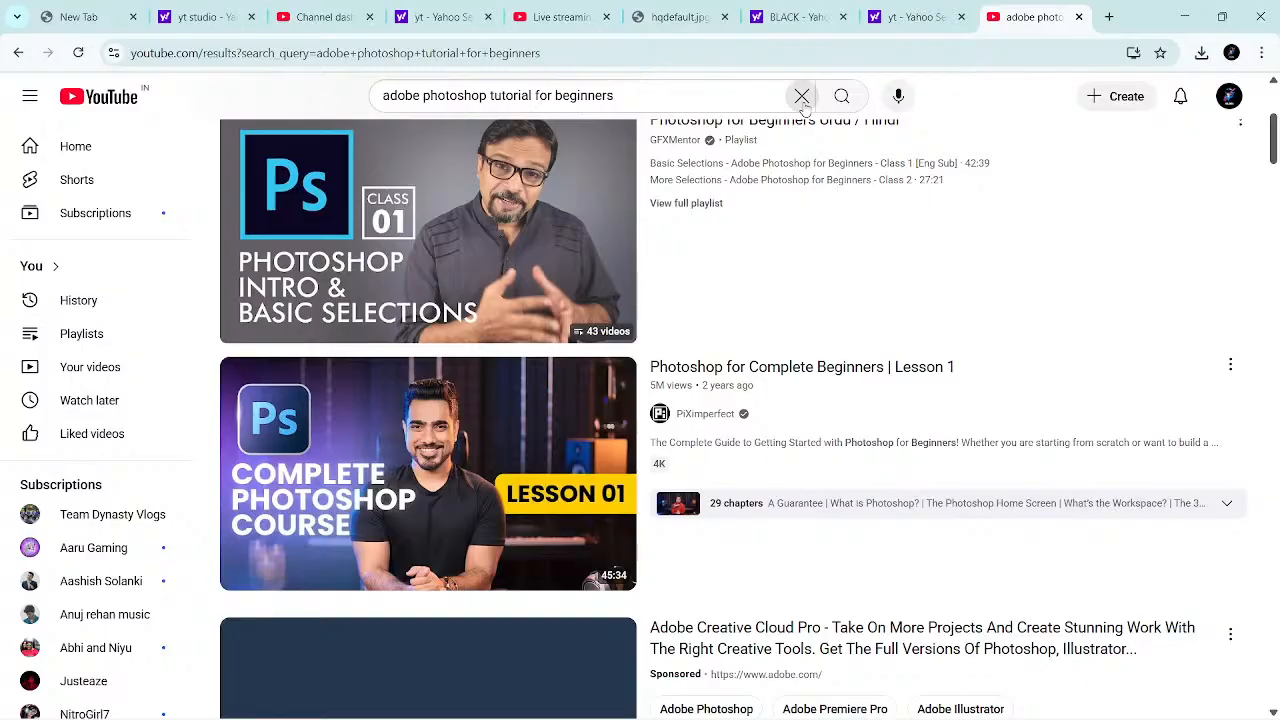
pyautogui.click(439, 451)
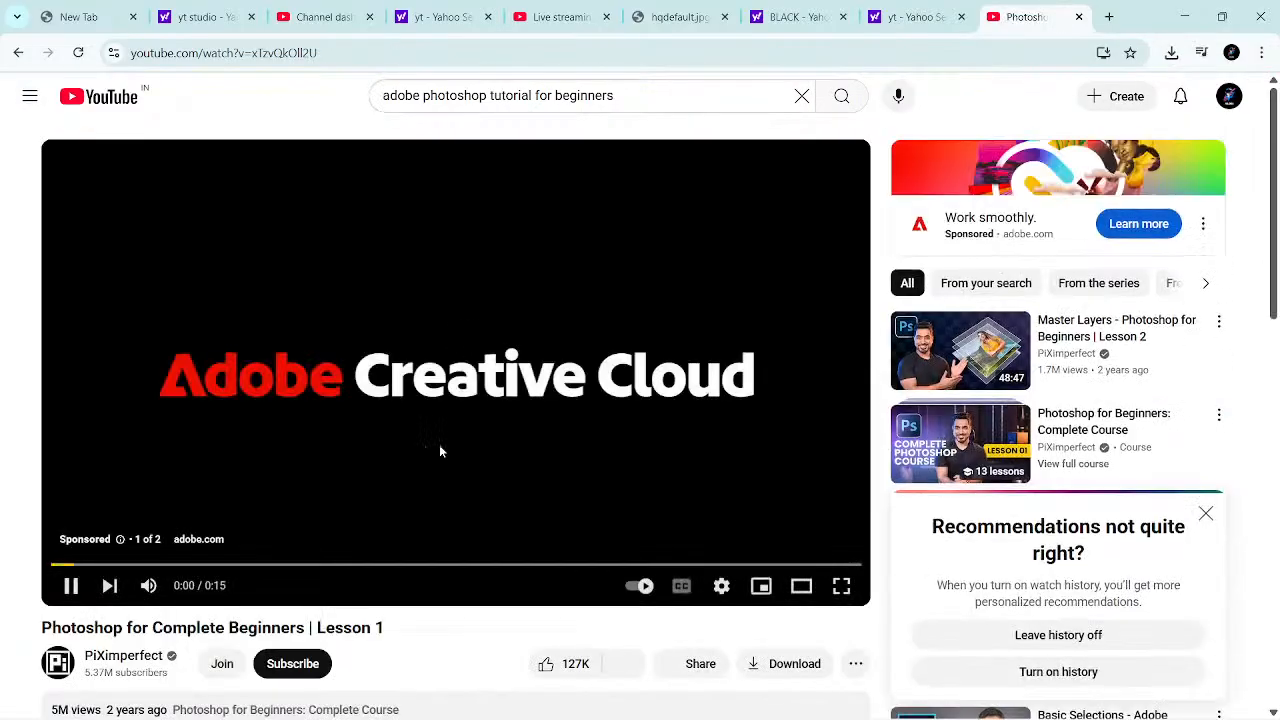
pyautogui.click(845, 590)
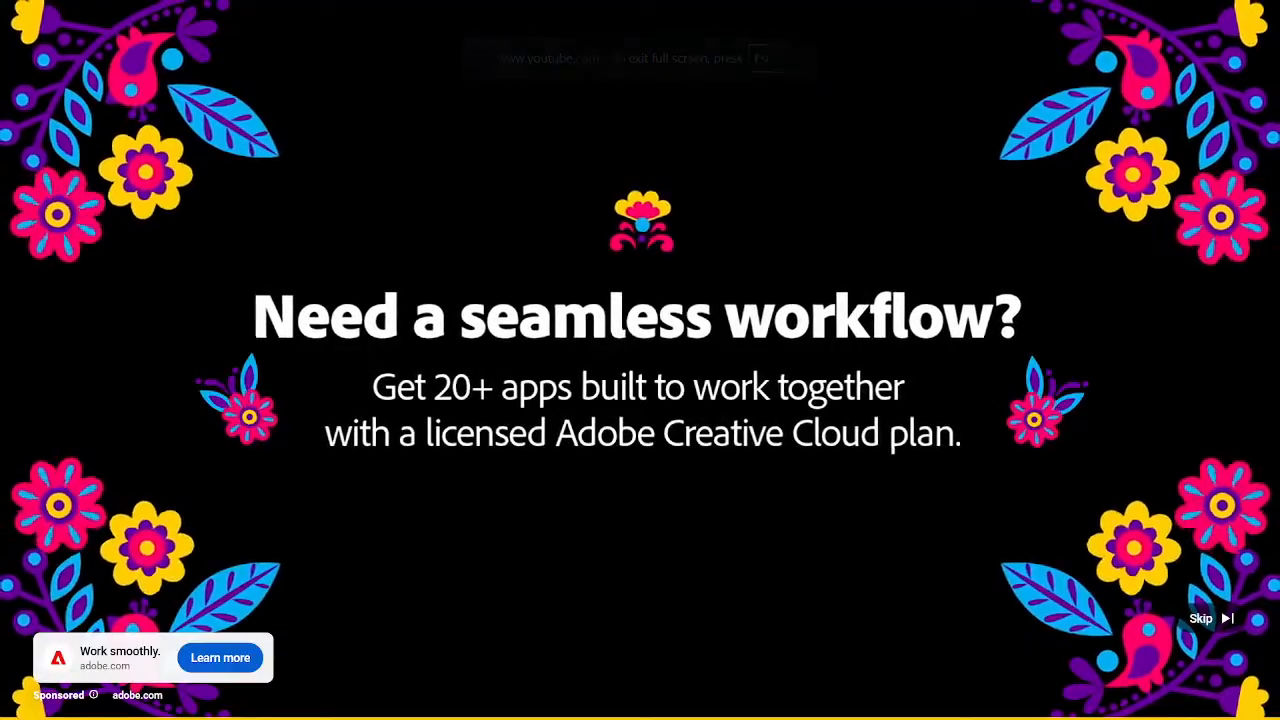
pyautogui.click(1205, 620)
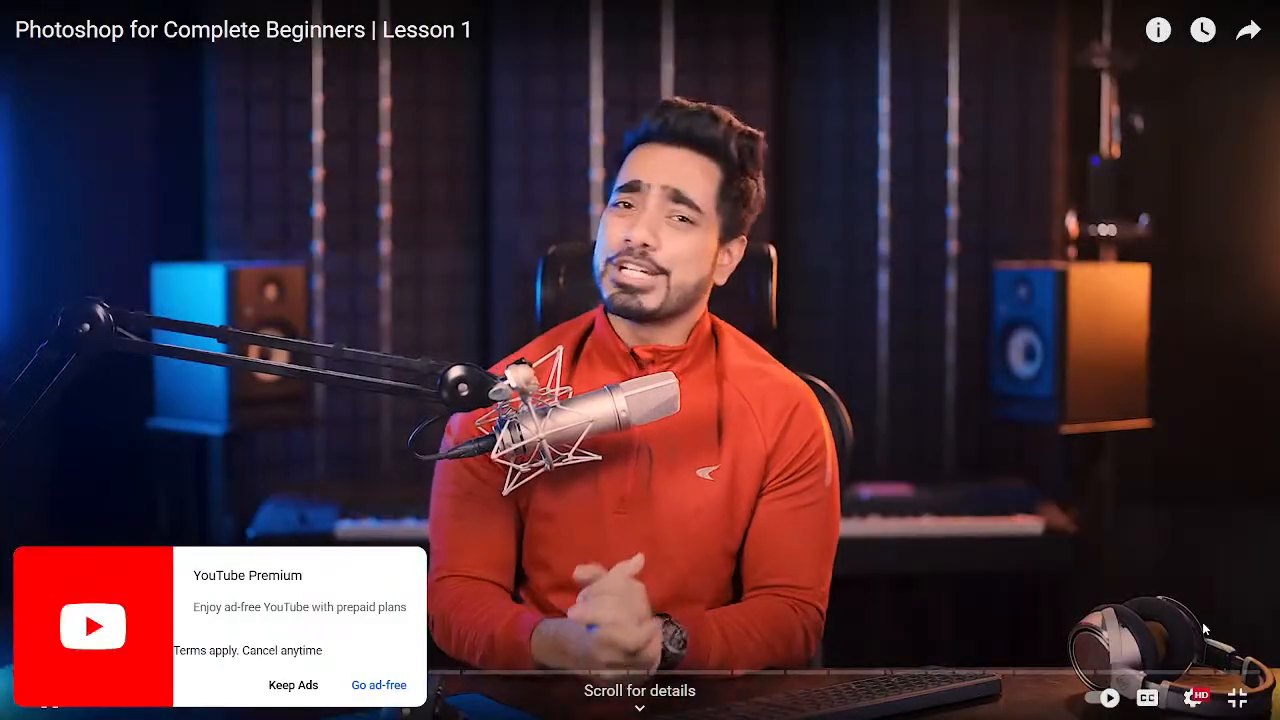
pyautogui.click(293, 685)
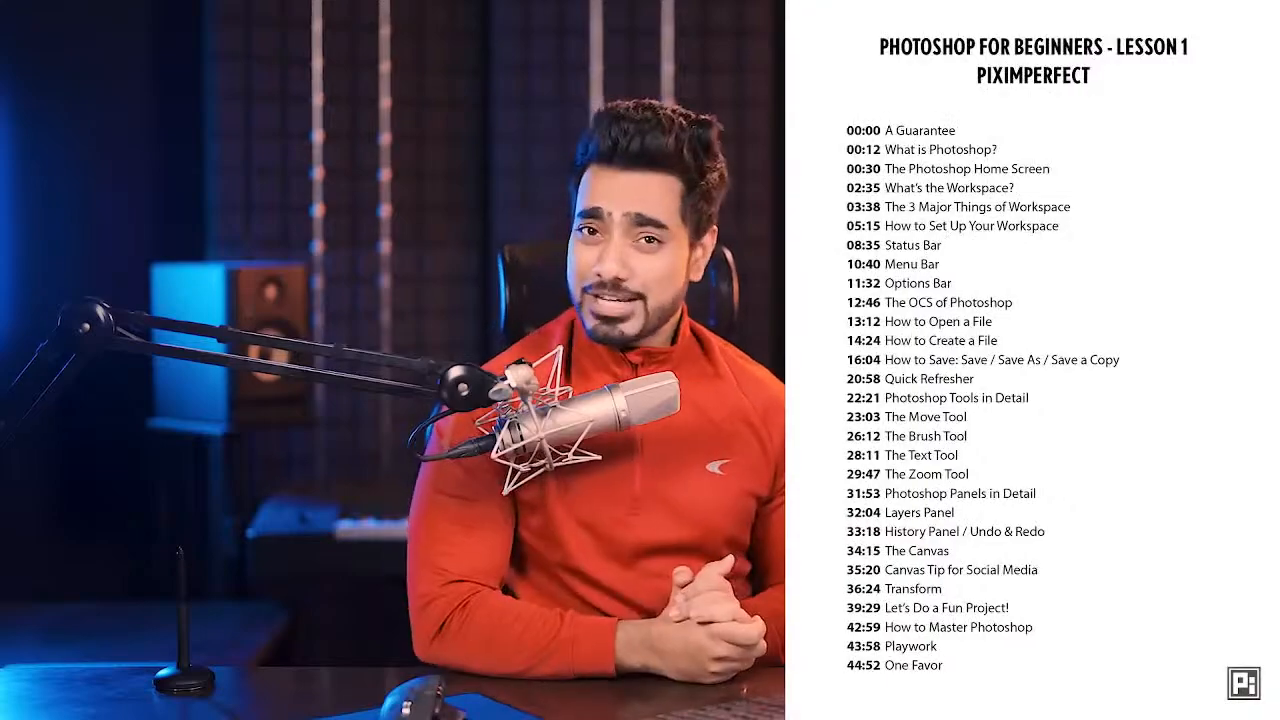
# Step: Set the Photoshop lesson video's playback speed to 1.5 and close the playback settings
pyautogui.moveTo(1150, 700)
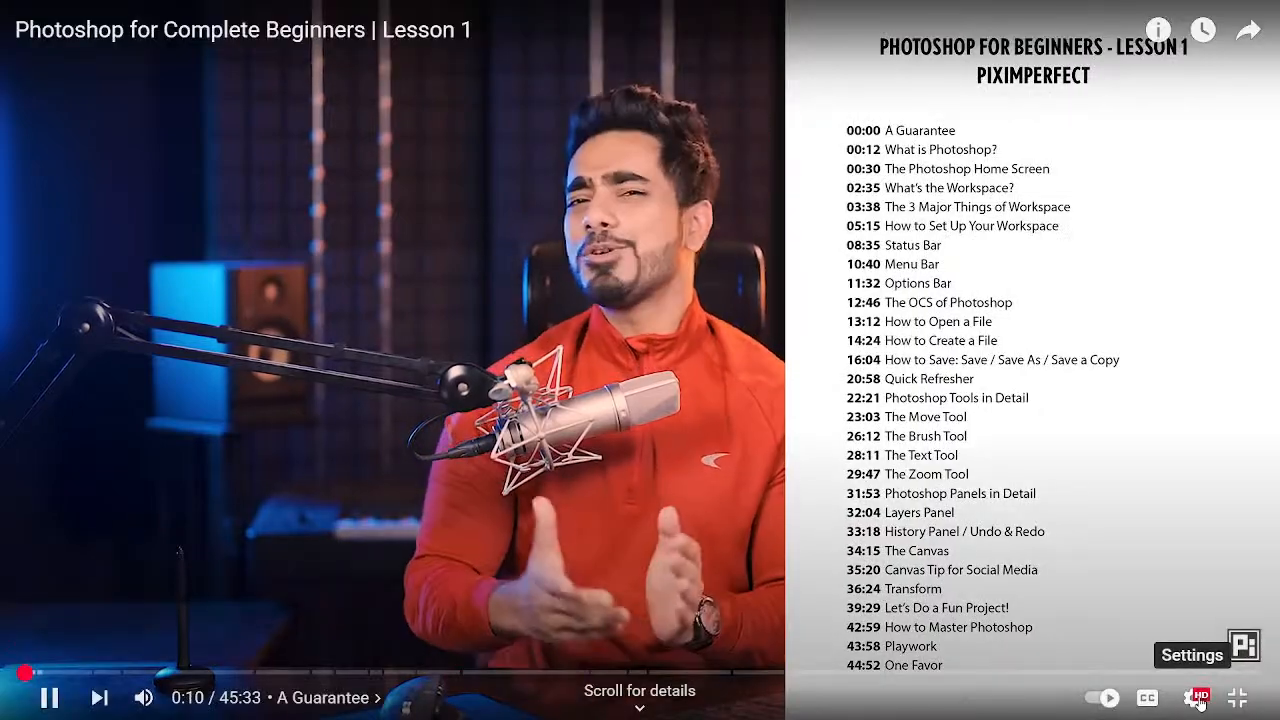
pyautogui.click(1199, 700)
pyautogui.click(1100, 591)
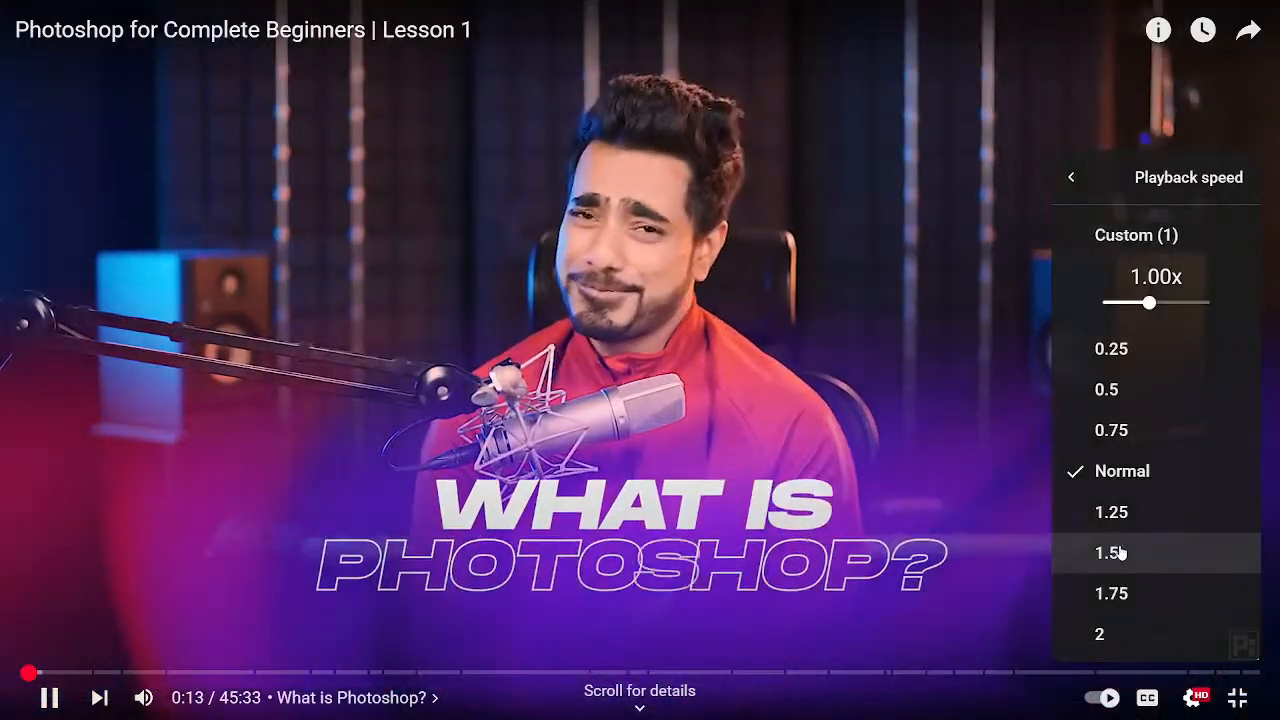
pyautogui.click(1121, 552)
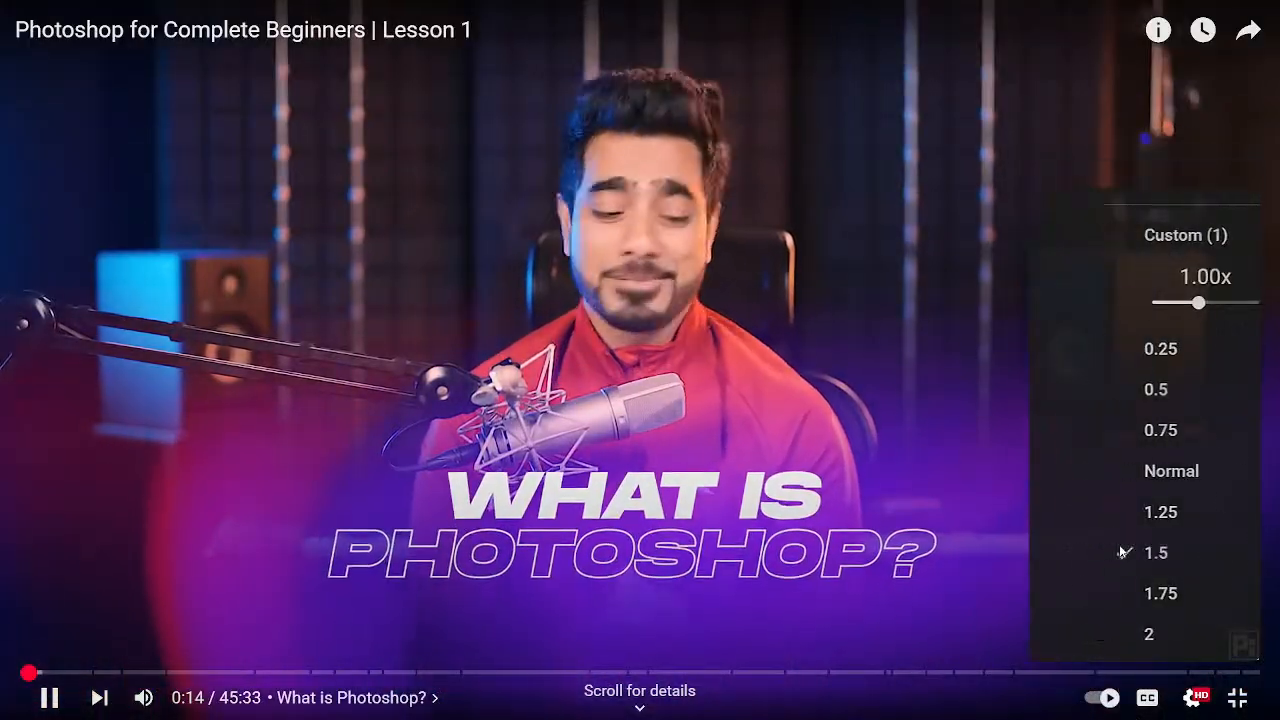
pyautogui.click(968, 141)
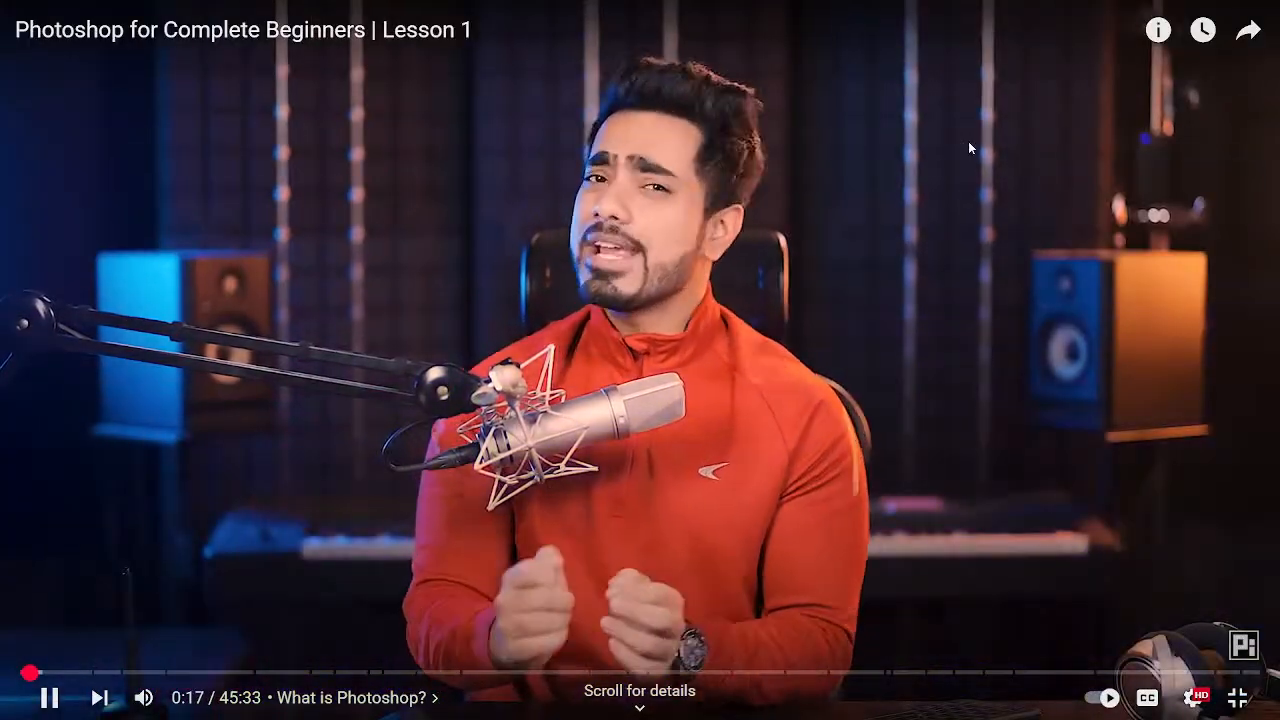
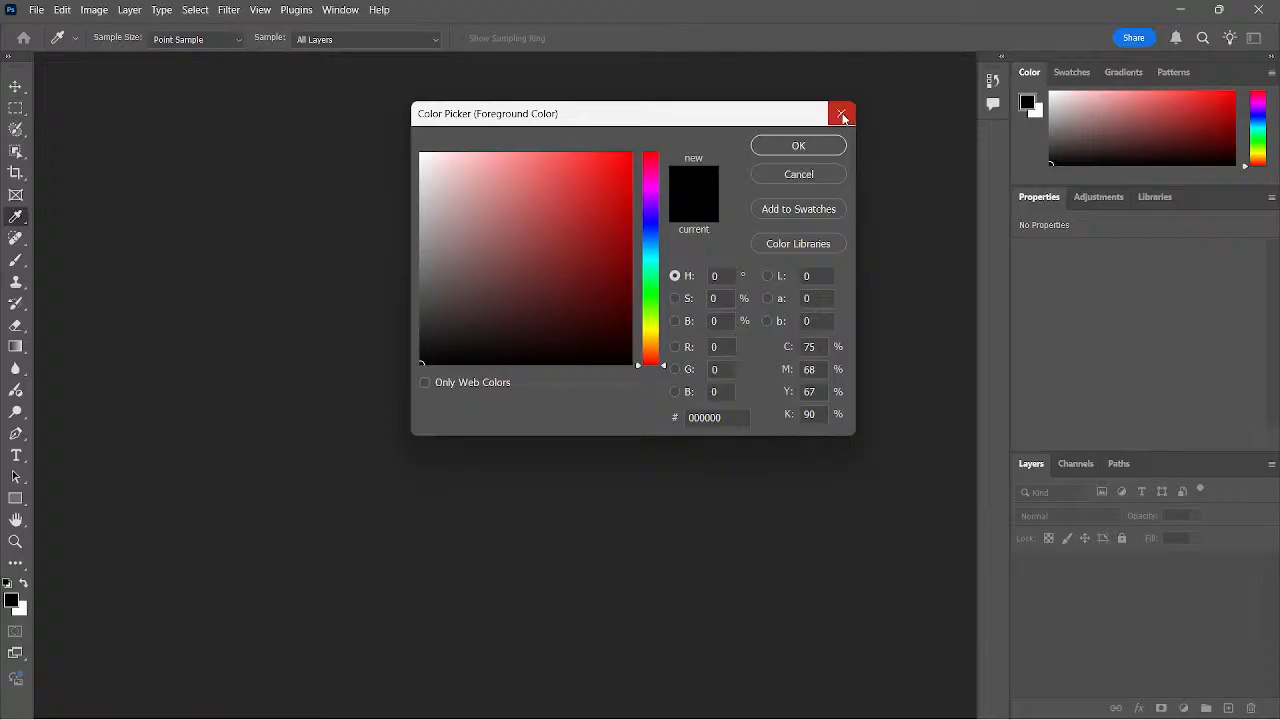
# Step: Set the foreground color to white (ffffff) and activate the Selection Brush tool
pyautogui.click(11, 601)
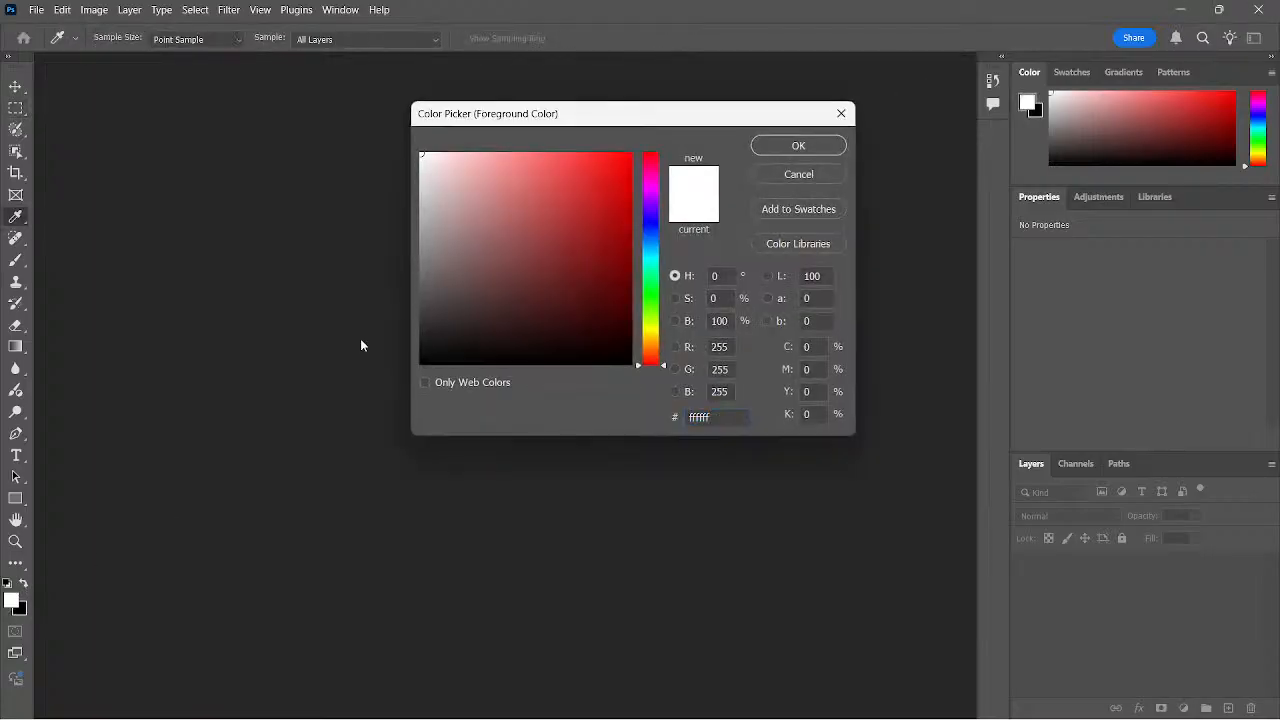
pyautogui.click(799, 146)
pyautogui.hotkey('ctrl', 'o')
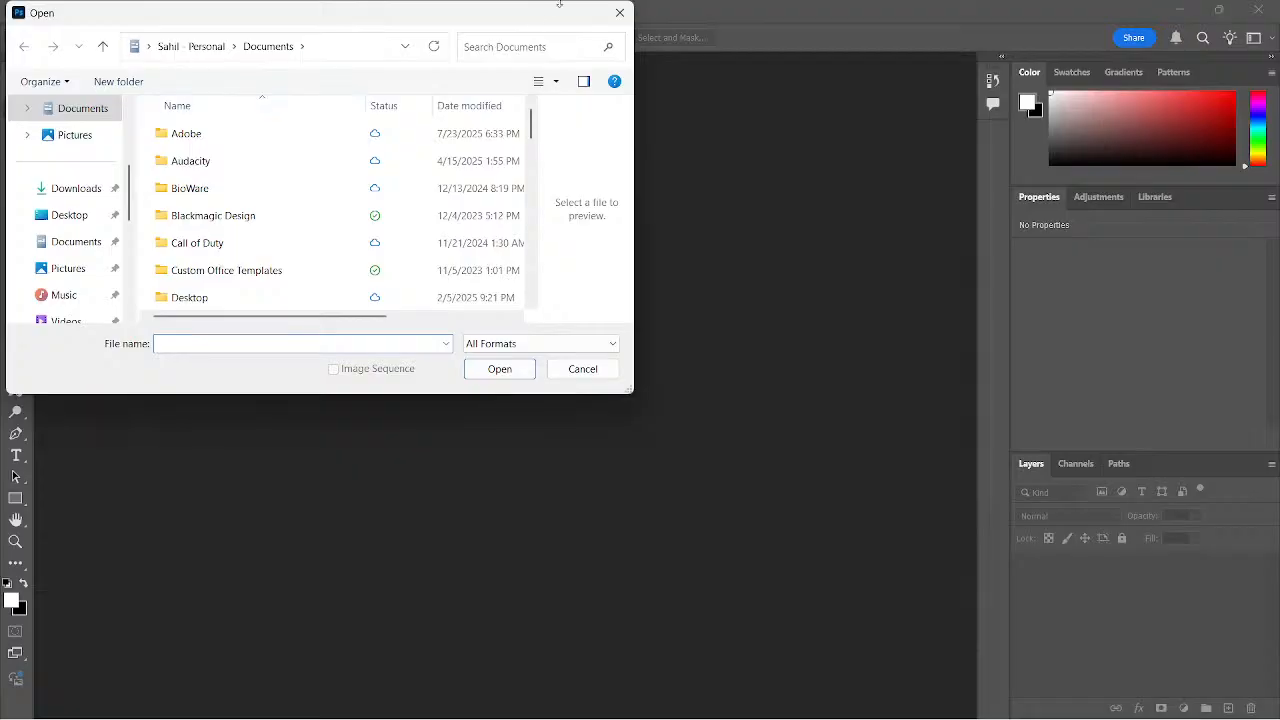
pyautogui.click(620, 14)
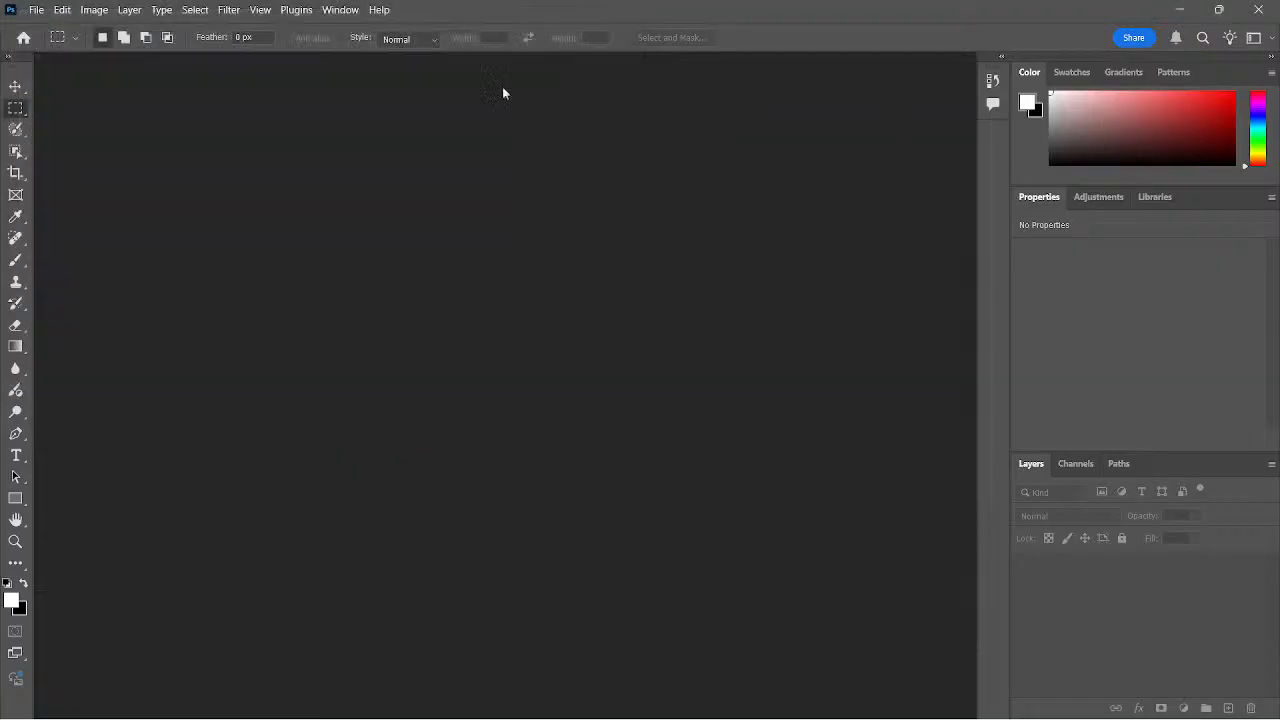
pyautogui.click(12, 130)
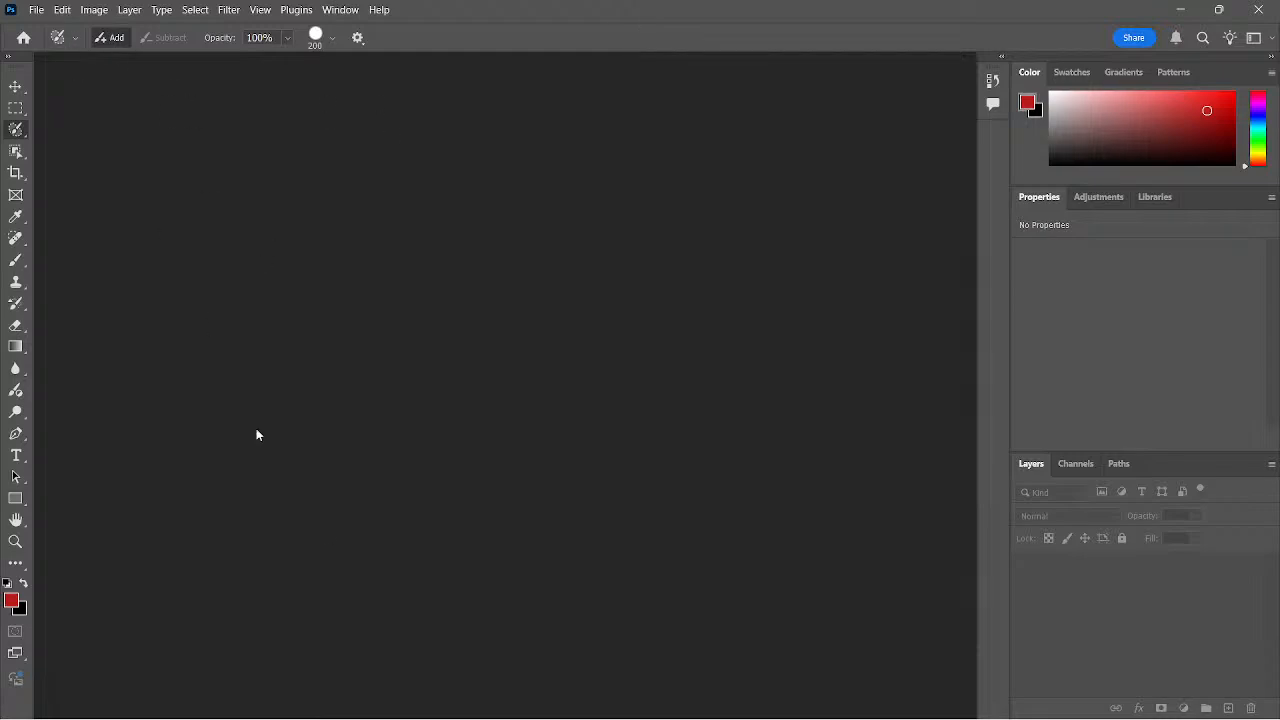
# Step: Switch back to the YouTube Photoshop lesson in the browser and resume playback
pyautogui.moveTo(597, 698)
pyautogui.click(886, 703)
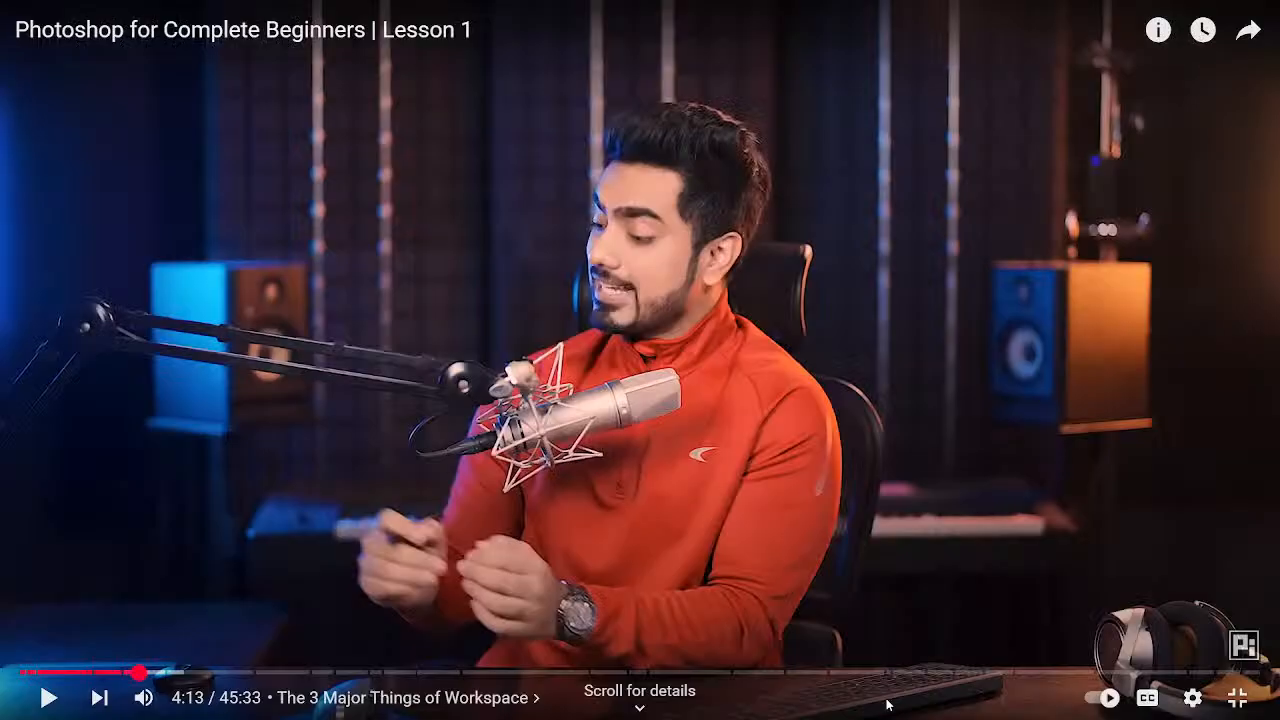
pyautogui.click(546, 363)
pyautogui.click(546, 363)
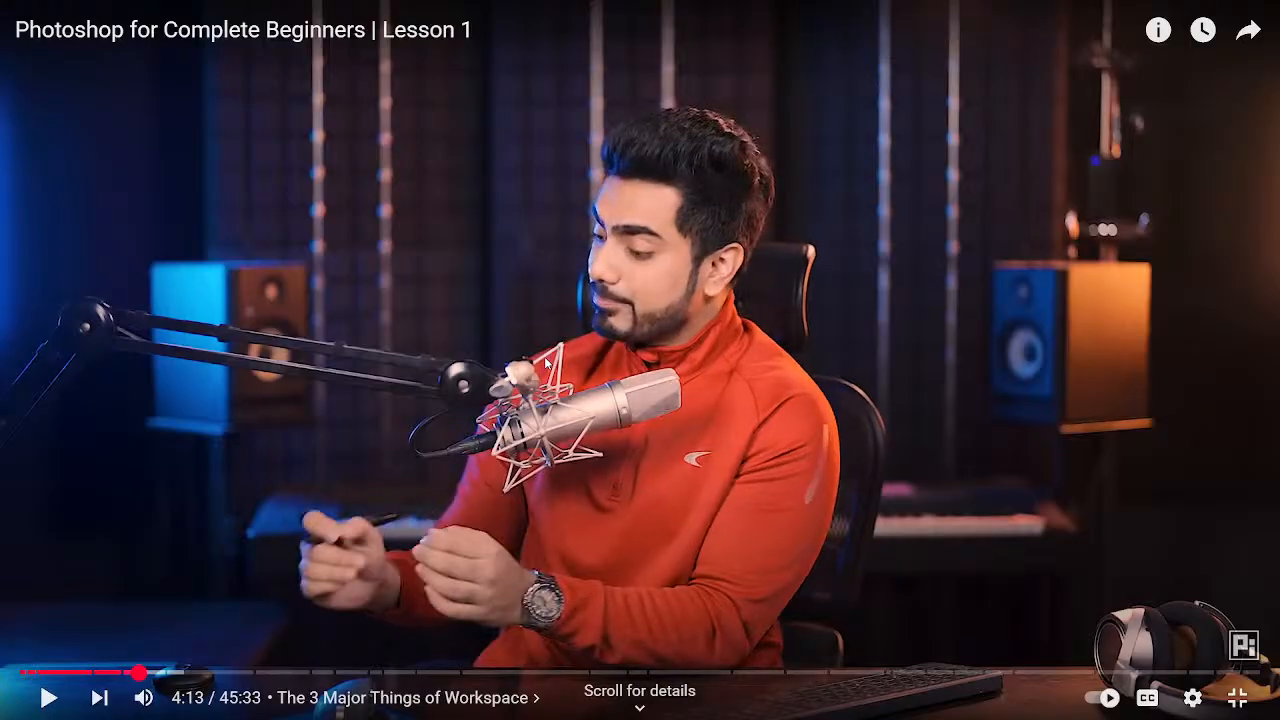
pyautogui.click(546, 363)
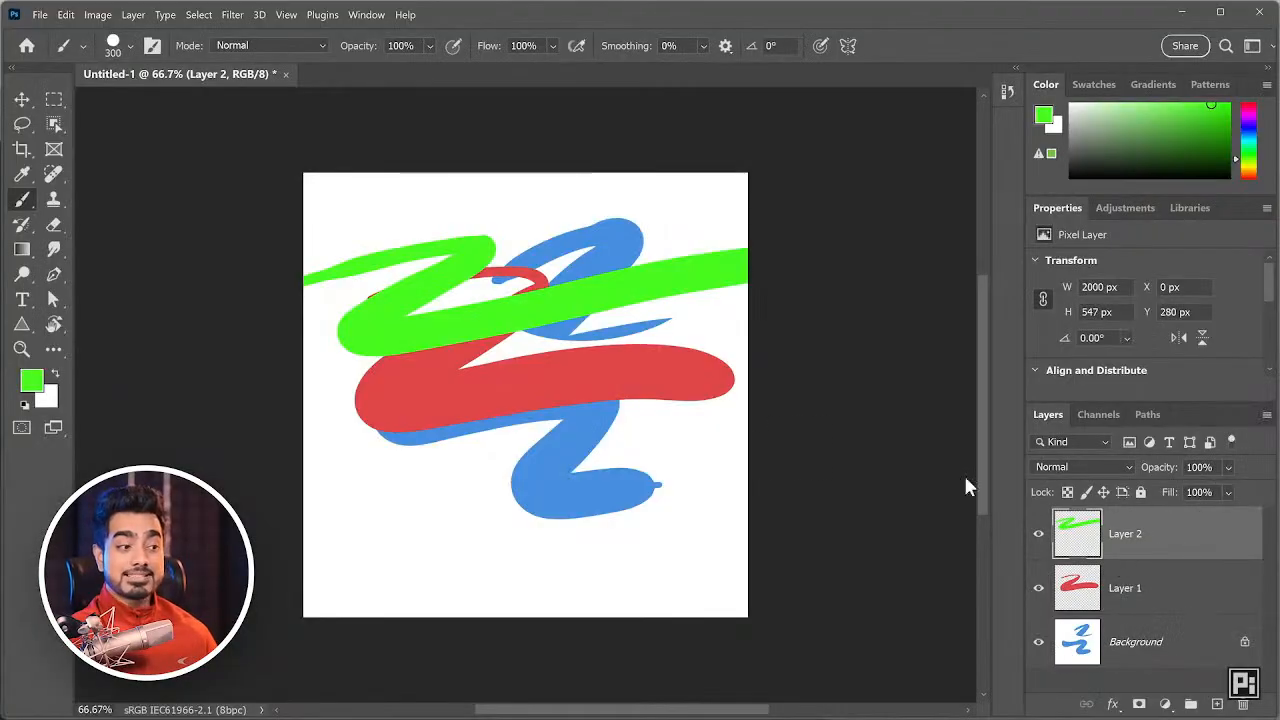
# Step: Rewind the lesson to the start of "The 3 Major Things of Workspace" and skip through it to rewatch the layers explanation
pyautogui.press('Left')
pyautogui.press('Left')
pyautogui.press('Left')
pyautogui.press('Left')
pyautogui.press('Left')
pyautogui.press('Left')
pyautogui.press('Left')
pyautogui.press('Left')
pyautogui.press('Left')
pyautogui.press('Left')
pyautogui.press('Right')
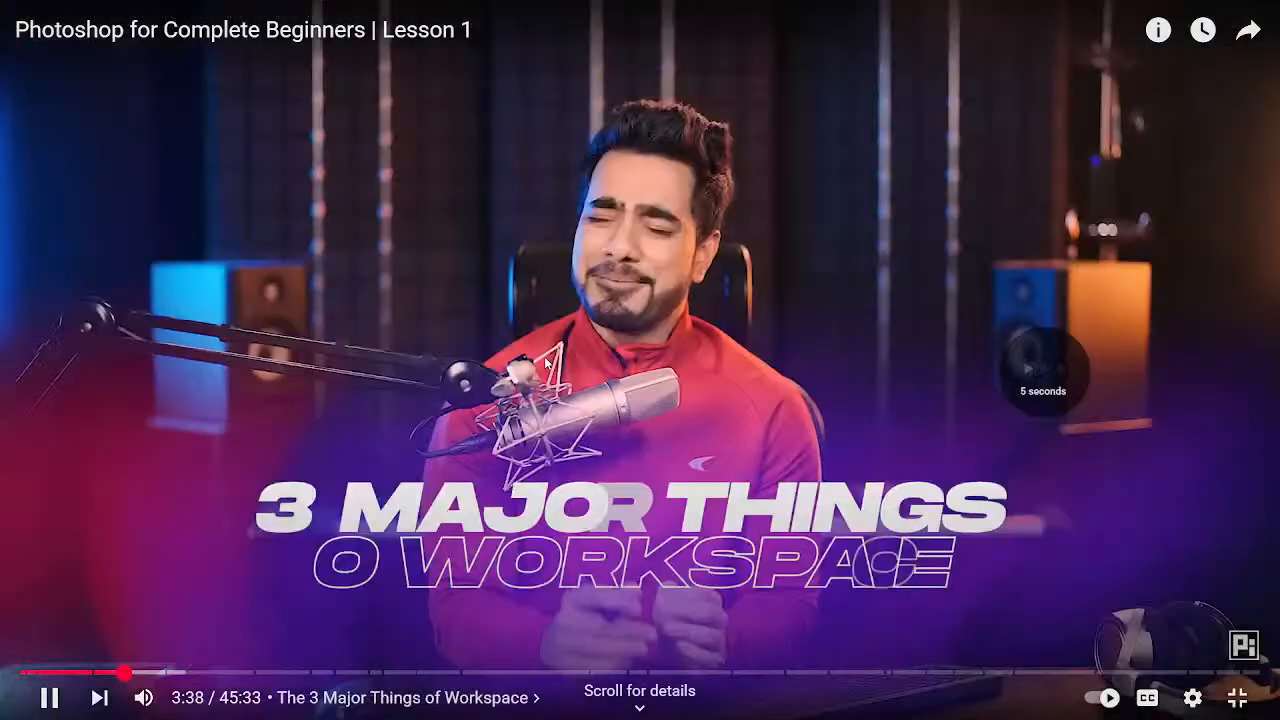
pyautogui.press('Right')
pyautogui.press('Right')
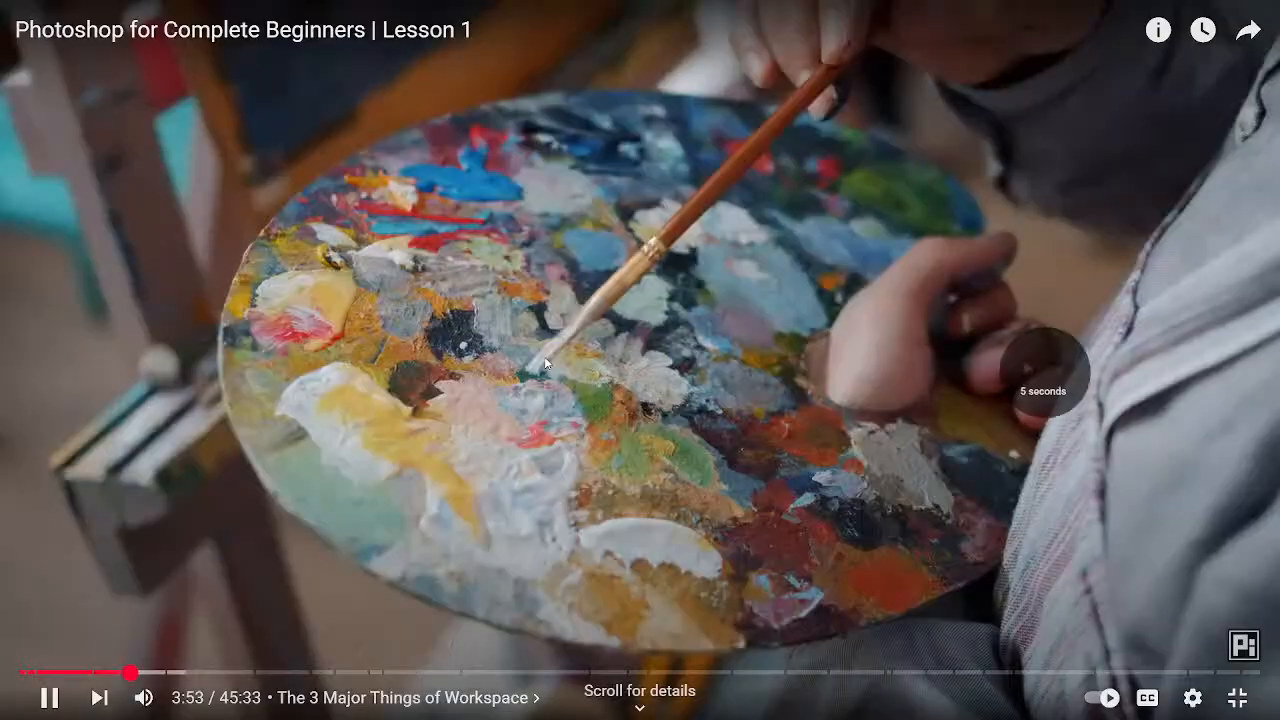
pyautogui.press('Right')
pyautogui.press('Right')
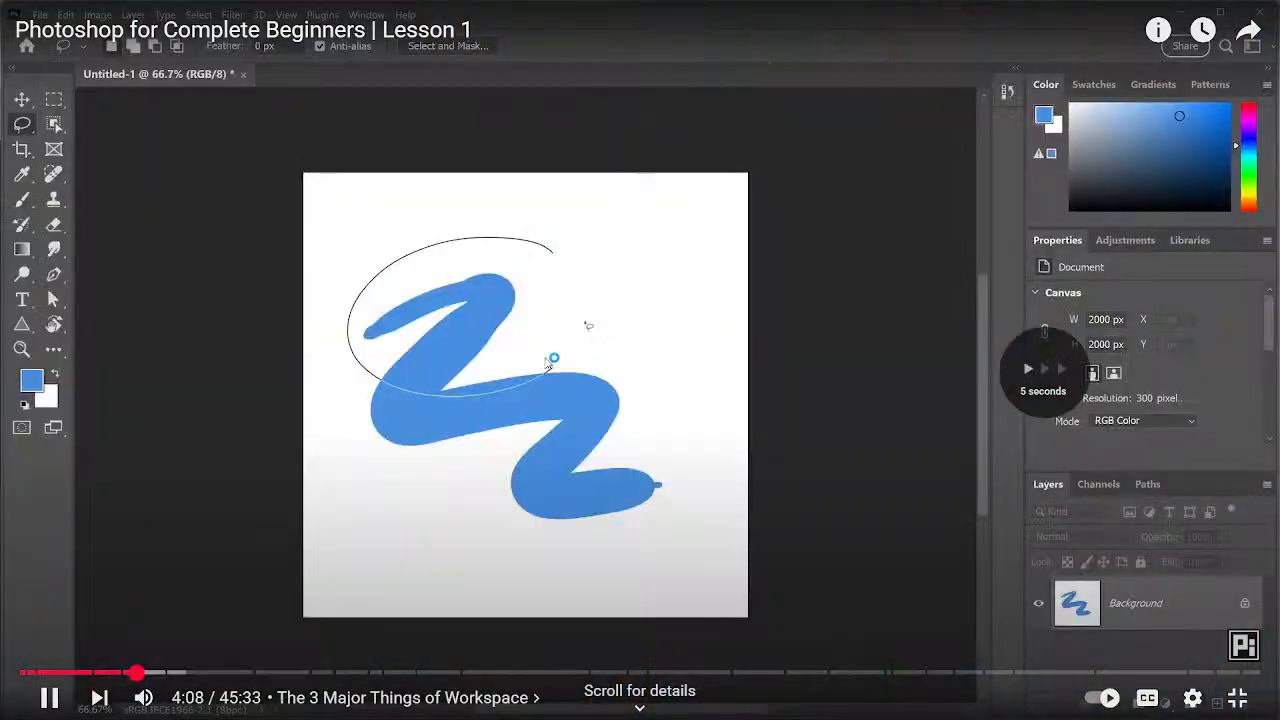
pyautogui.press('Left')
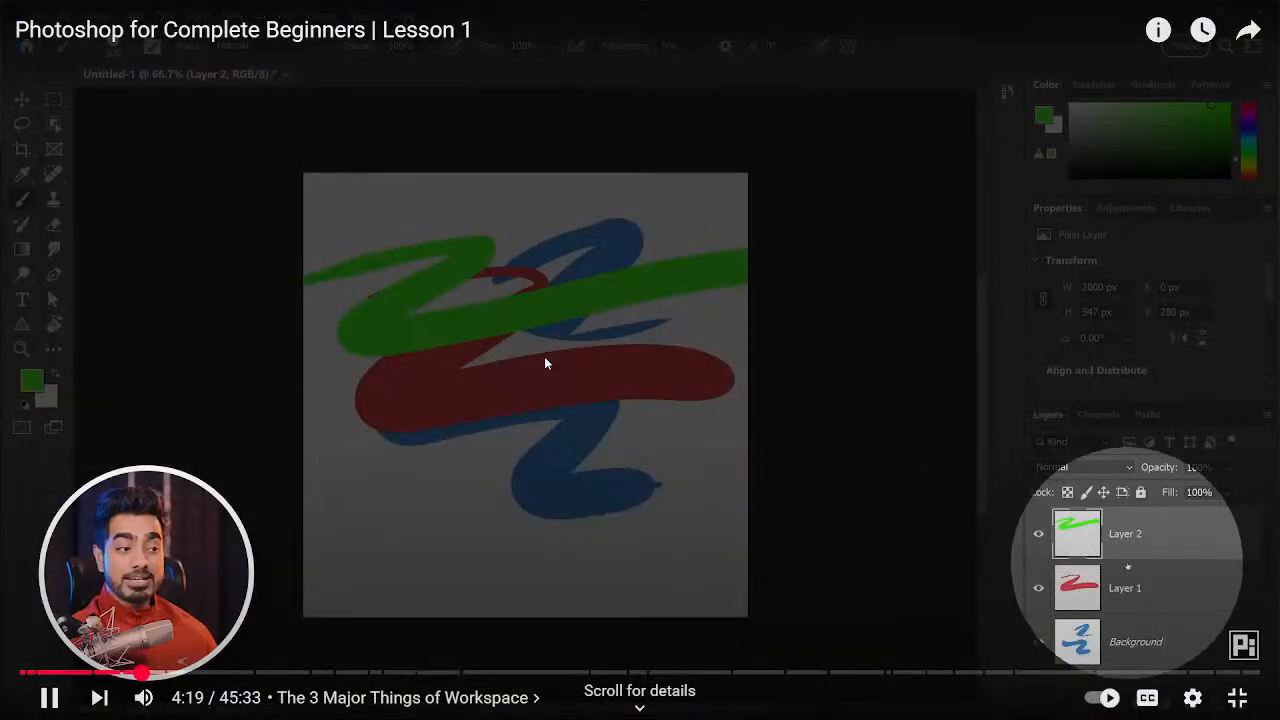
pyautogui.press('Left')
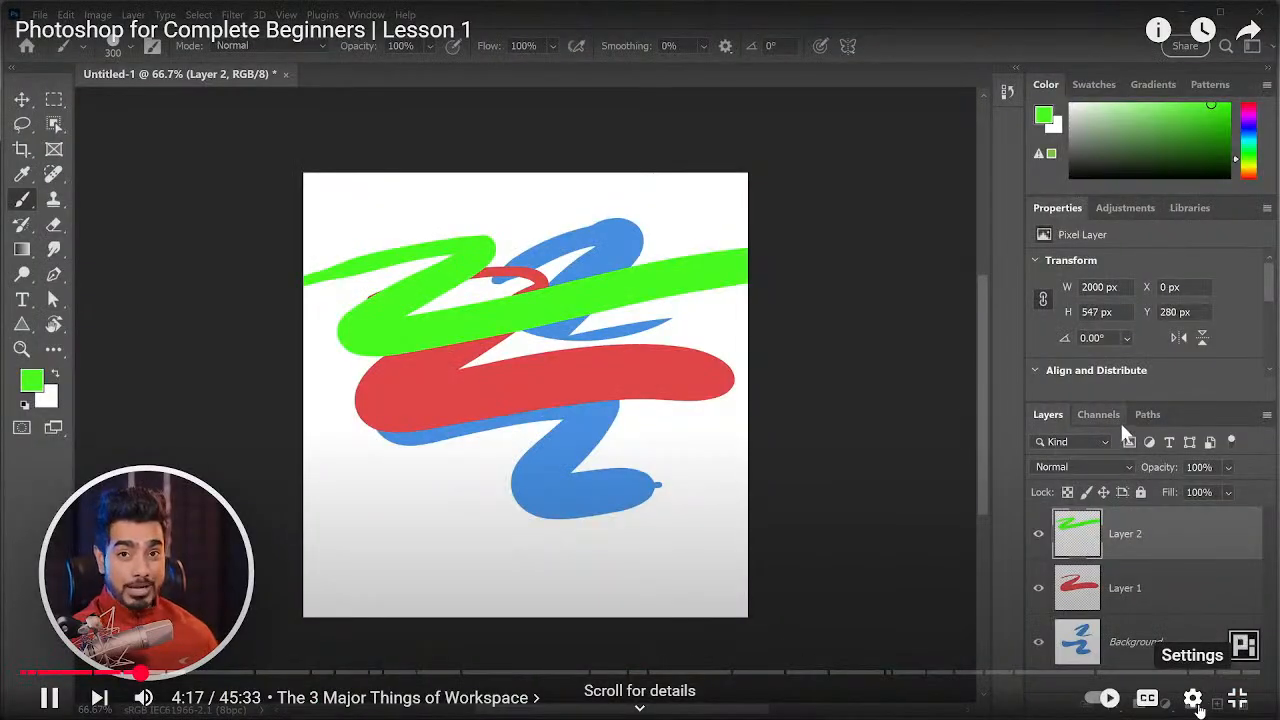
# Step: Set the lesson video's playback speed to Normal, dismiss the playback settings and pause the video
pyautogui.click(1193, 698)
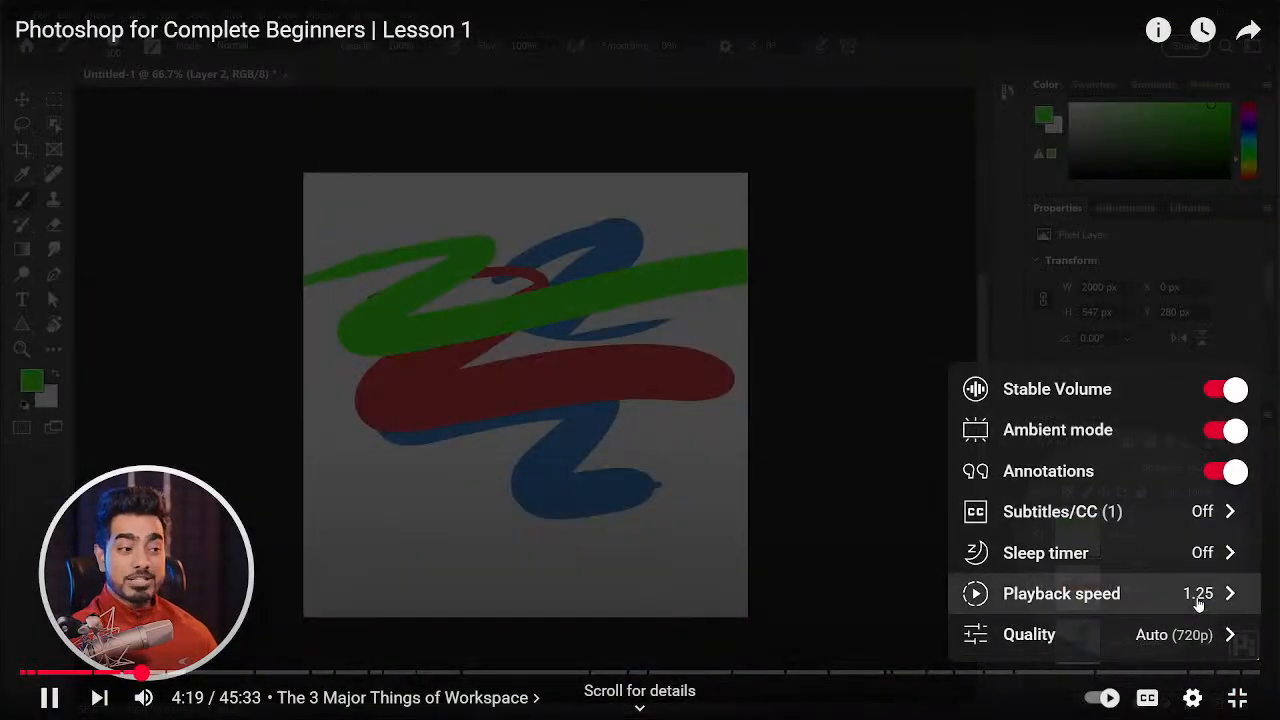
pyautogui.click(1180, 595)
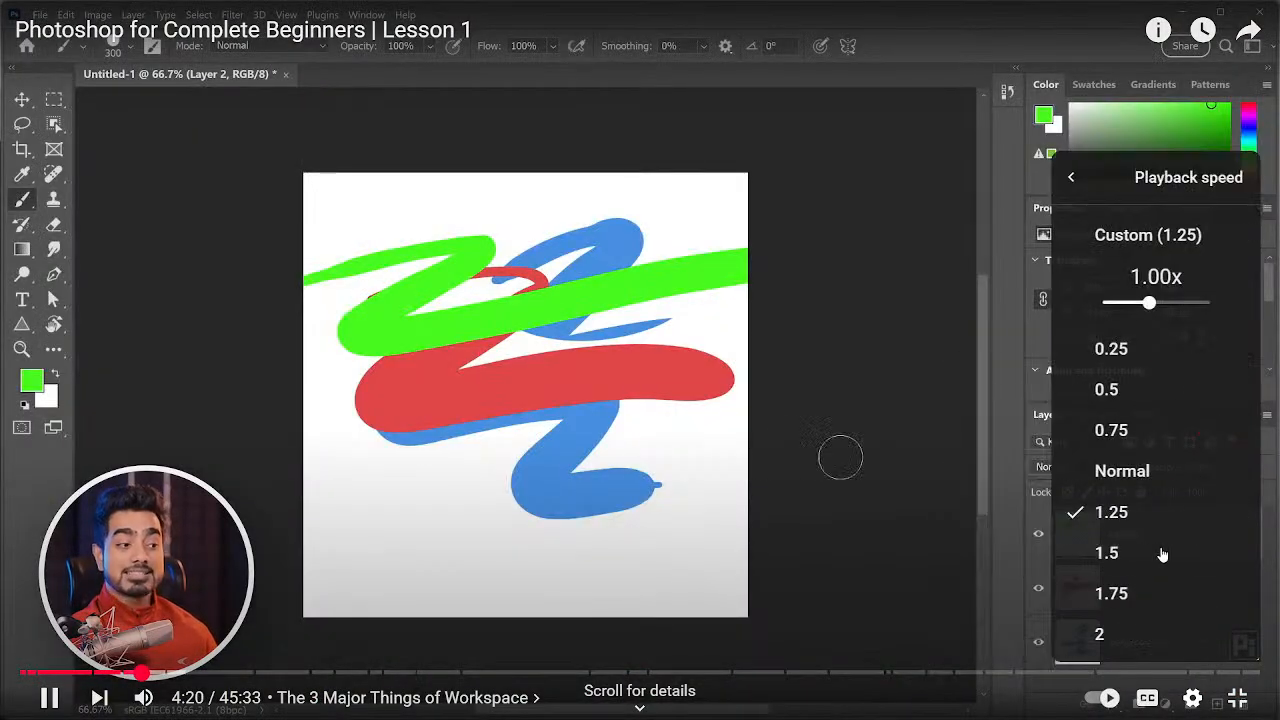
pyautogui.click(1143, 485)
pyautogui.click(952, 302)
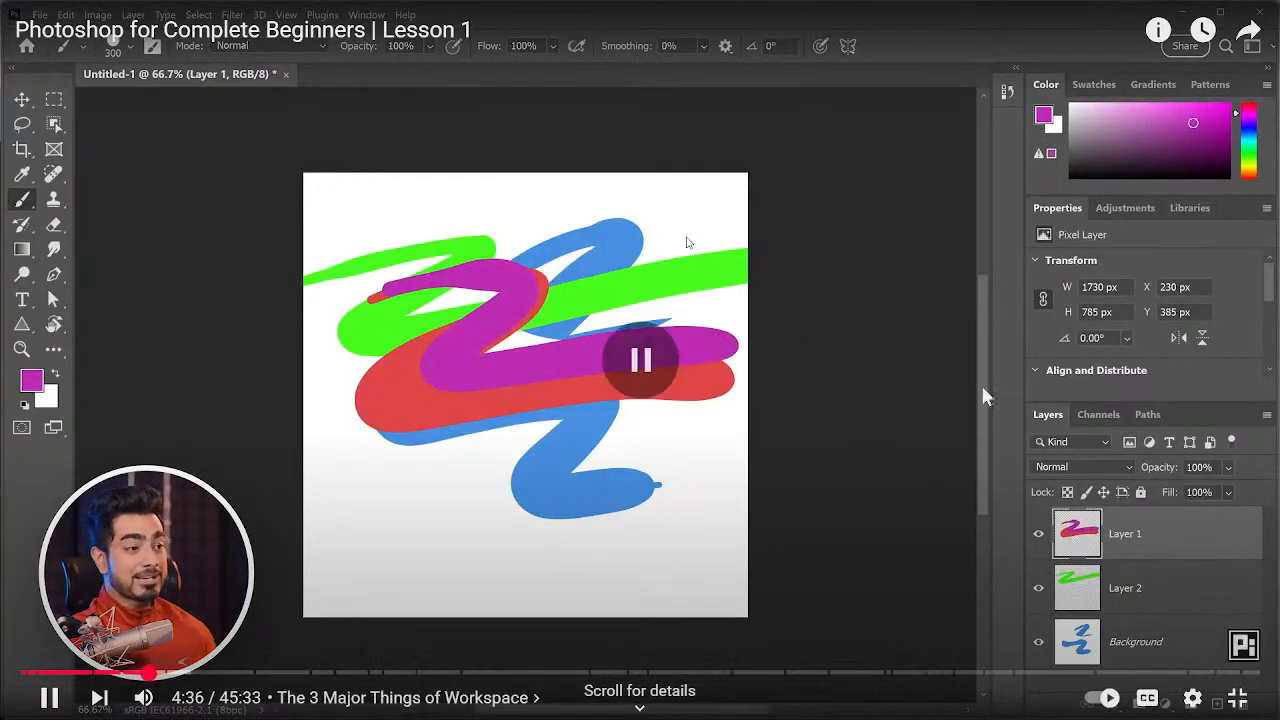
pyautogui.click(1165, 385)
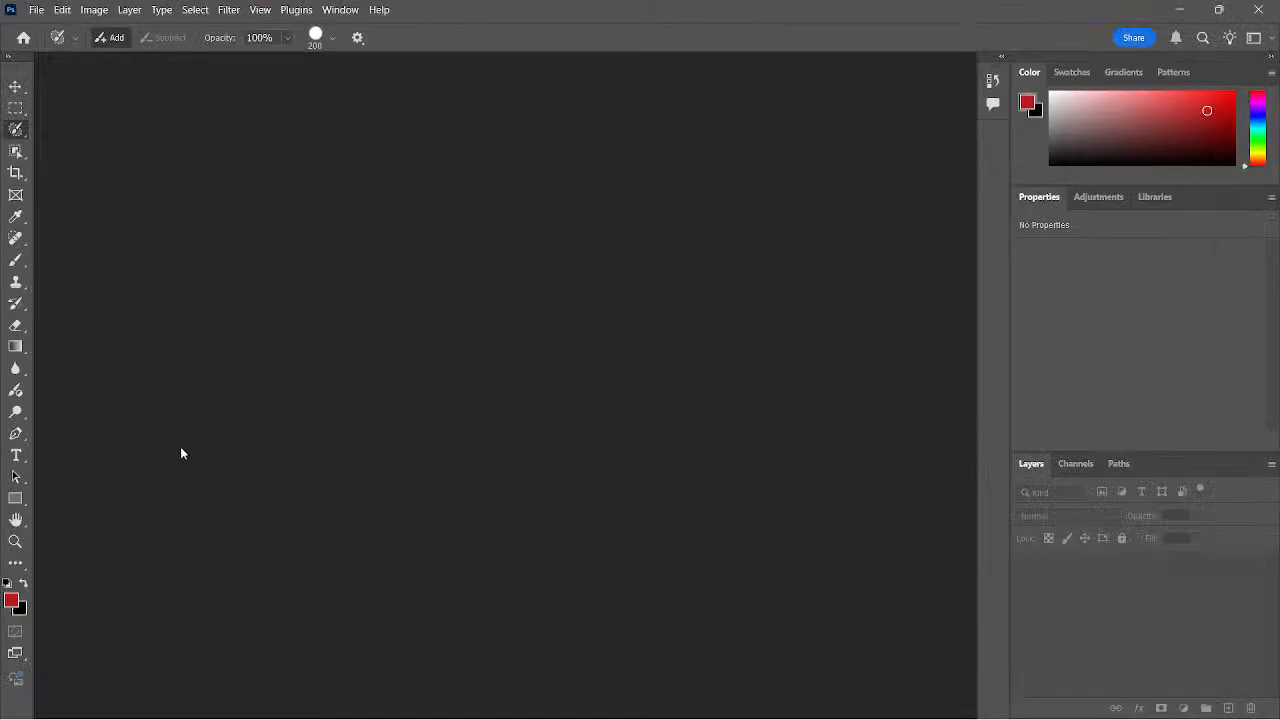
# Step: Activate the Brush tool and choose the 123 px hard round tip in Brush Settings, without saving a new brush preset
pyautogui.click(12, 262)
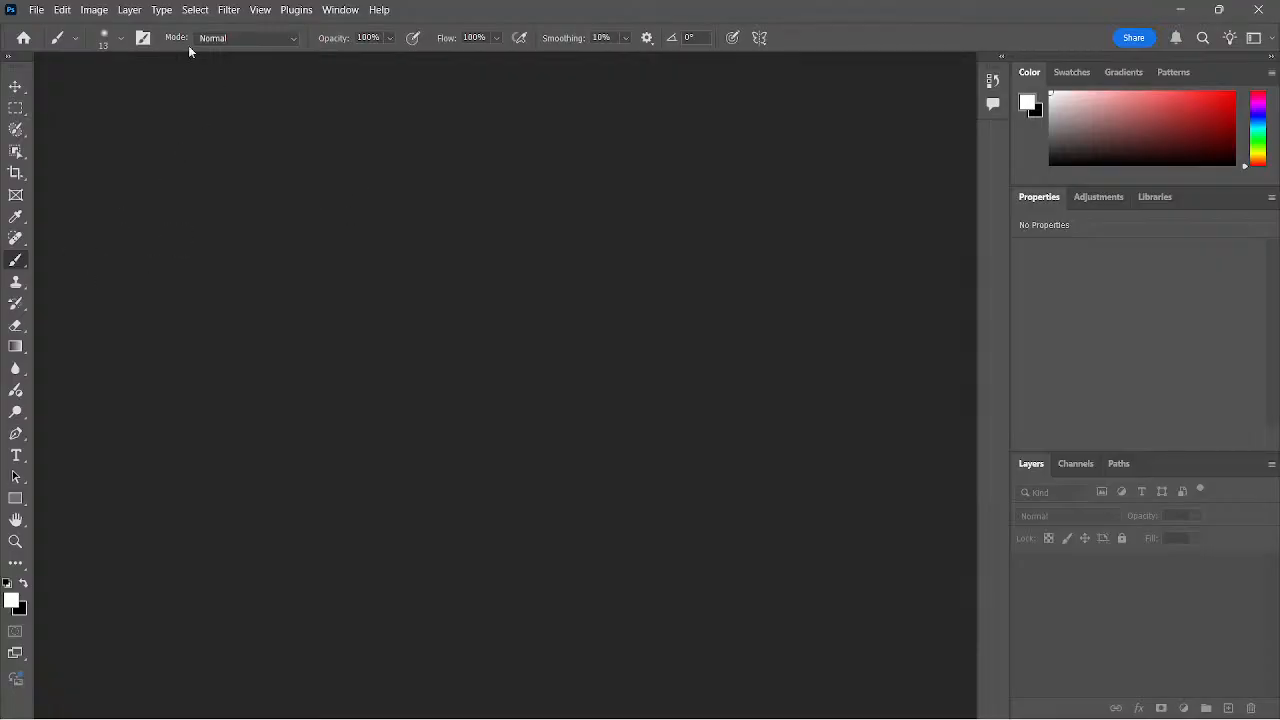
pyautogui.click(141, 37)
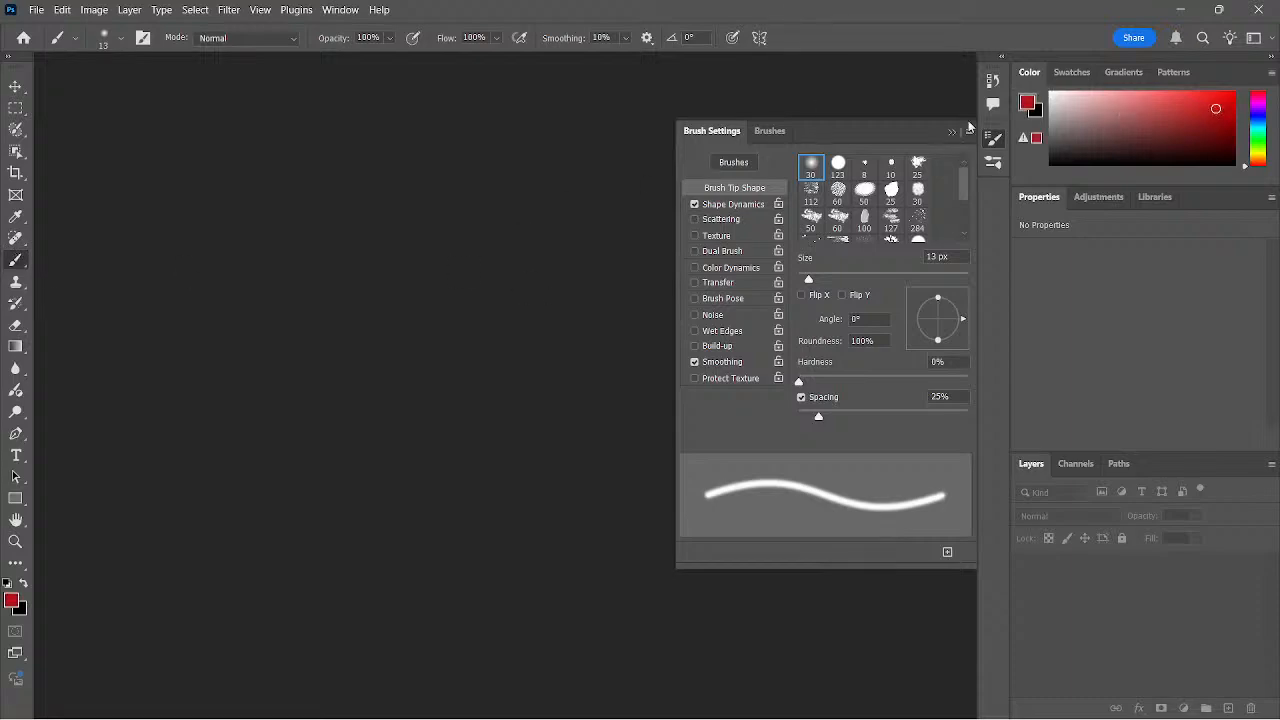
pyautogui.click(814, 172)
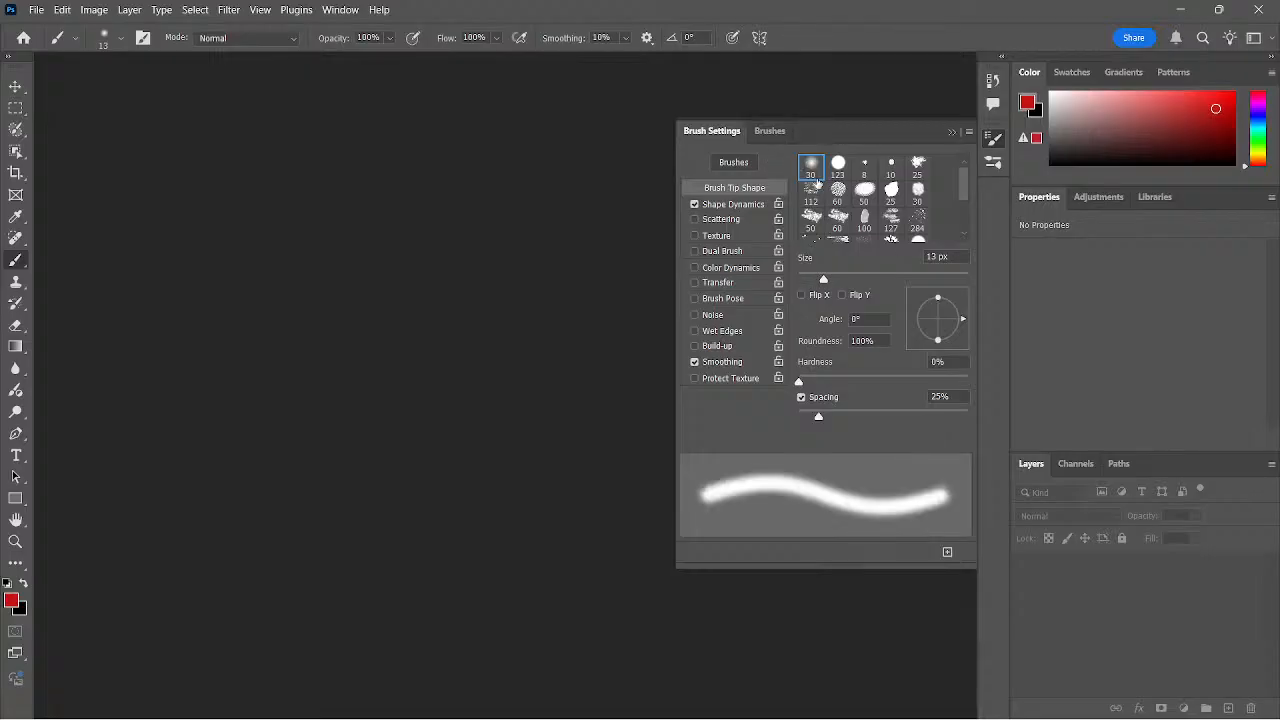
pyautogui.click(837, 165)
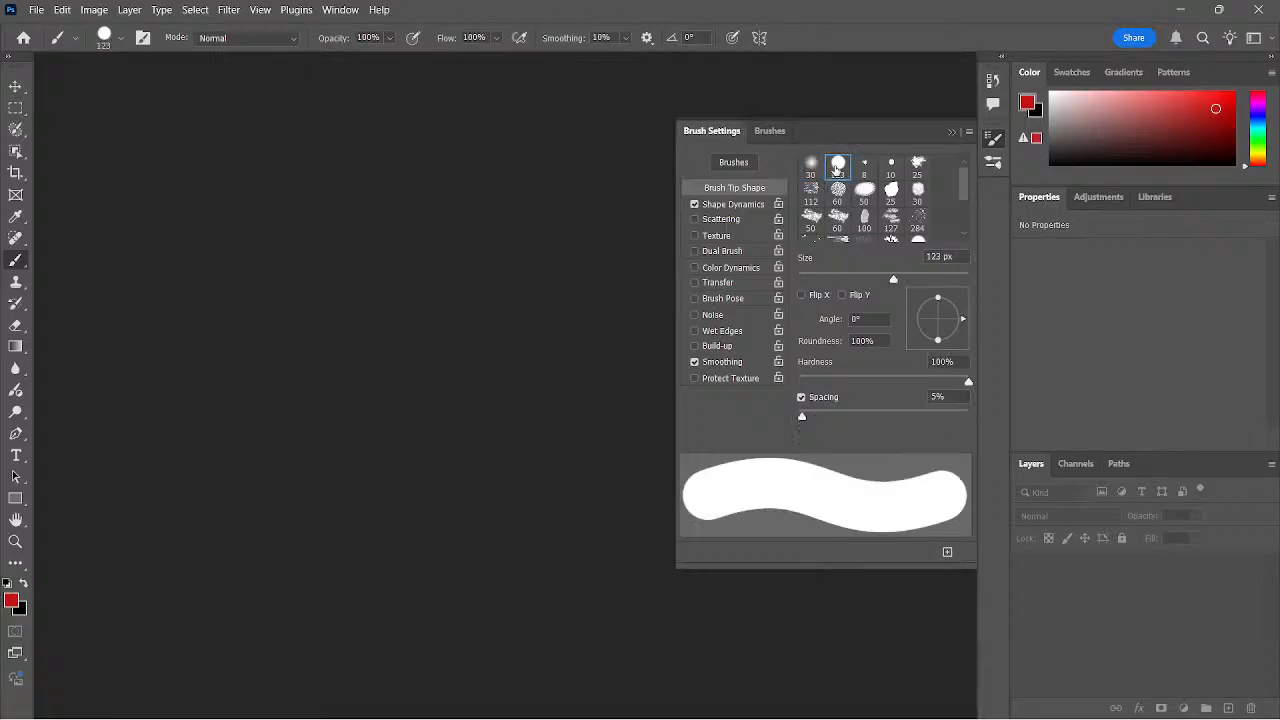
pyautogui.click(948, 553)
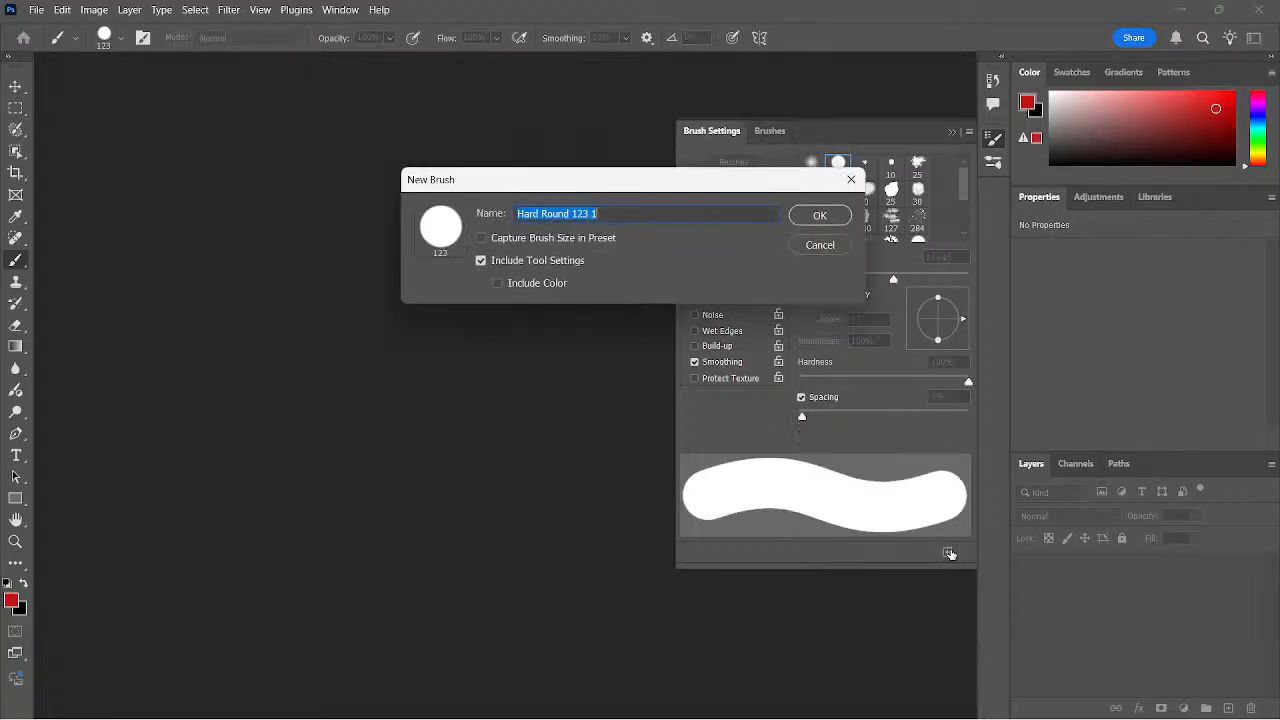
pyautogui.click(848, 178)
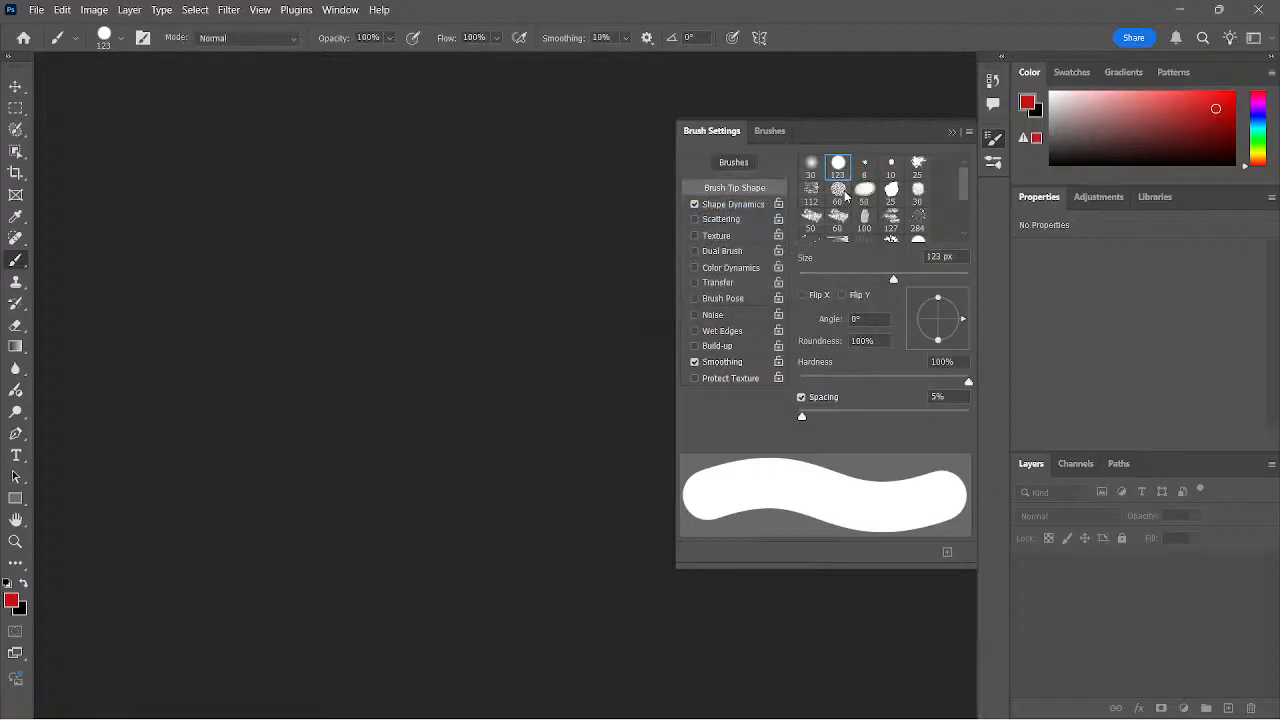
# Step: Close Brush Settings and choose the Brush Tool from its group of painting tools
pyautogui.click(104, 38)
pyautogui.click(143, 38)
pyautogui.click(143, 38)
pyautogui.click(143, 38)
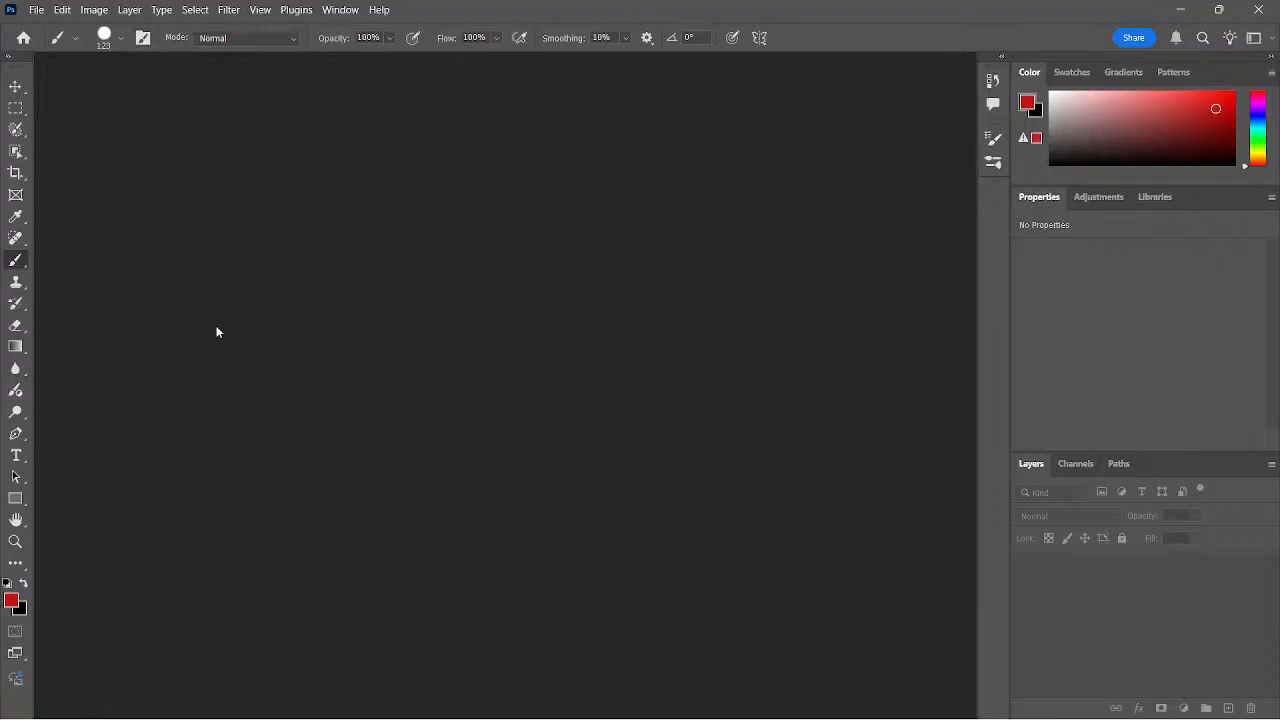
pyautogui.rightClick(10, 261)
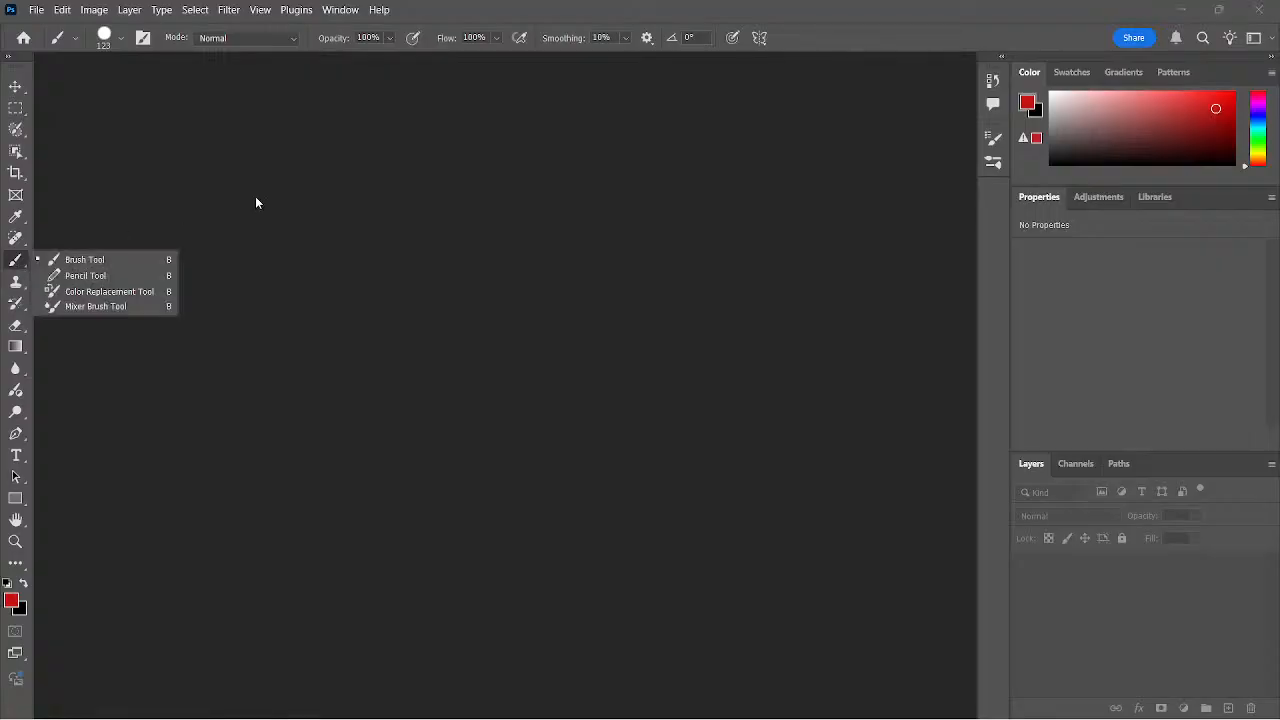
pyautogui.click(109, 260)
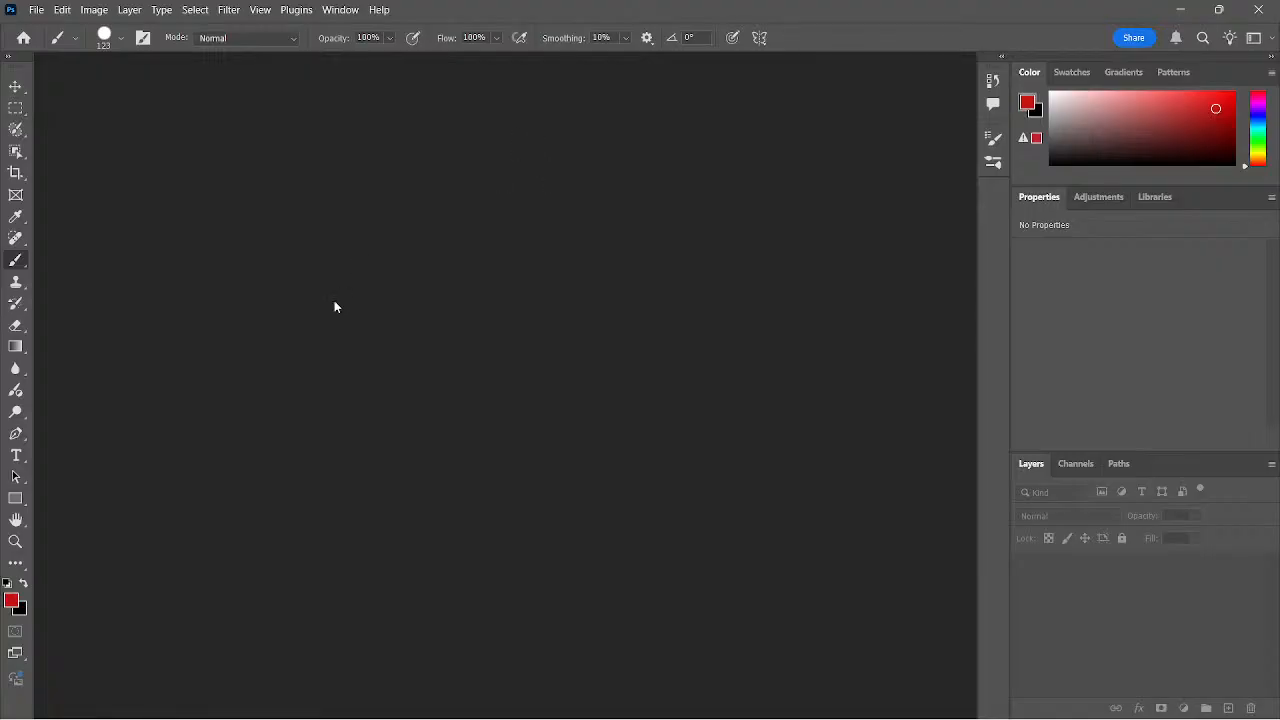
# Step: Create a 2100 x 1500 px document with a white background and dismiss the Generate Image tip
pyautogui.click(38, 10)
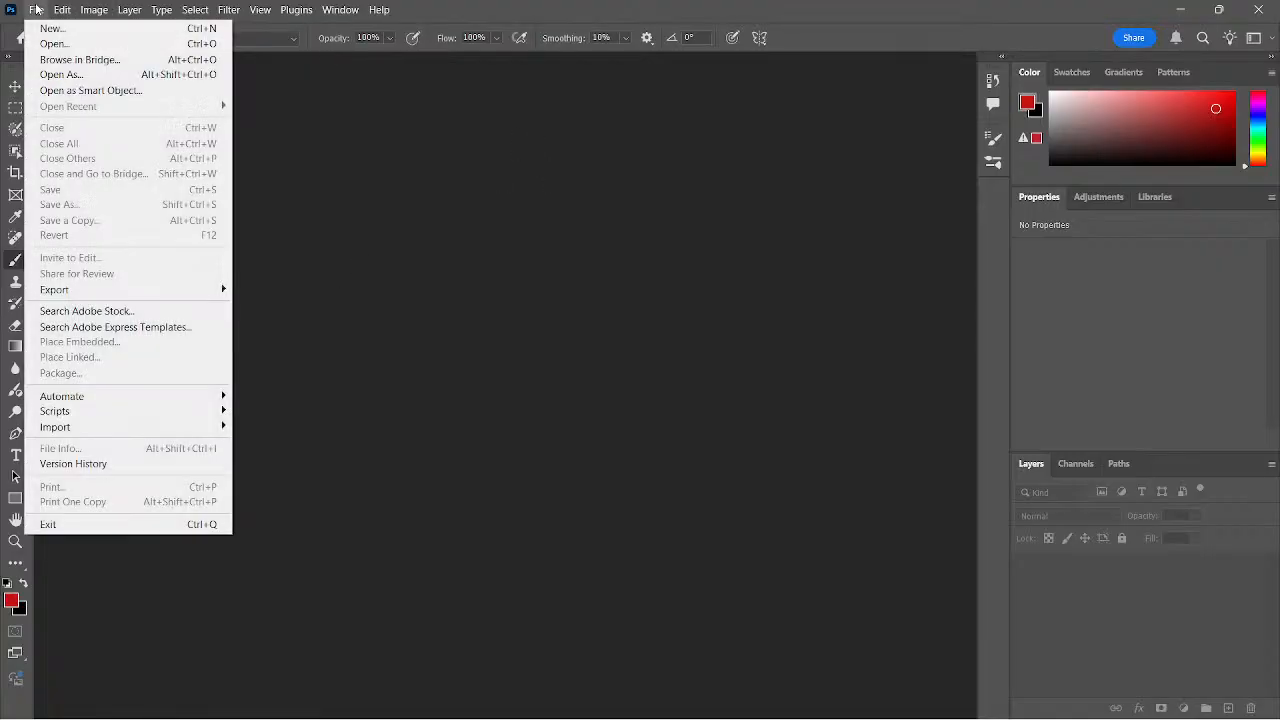
pyautogui.click(48, 28)
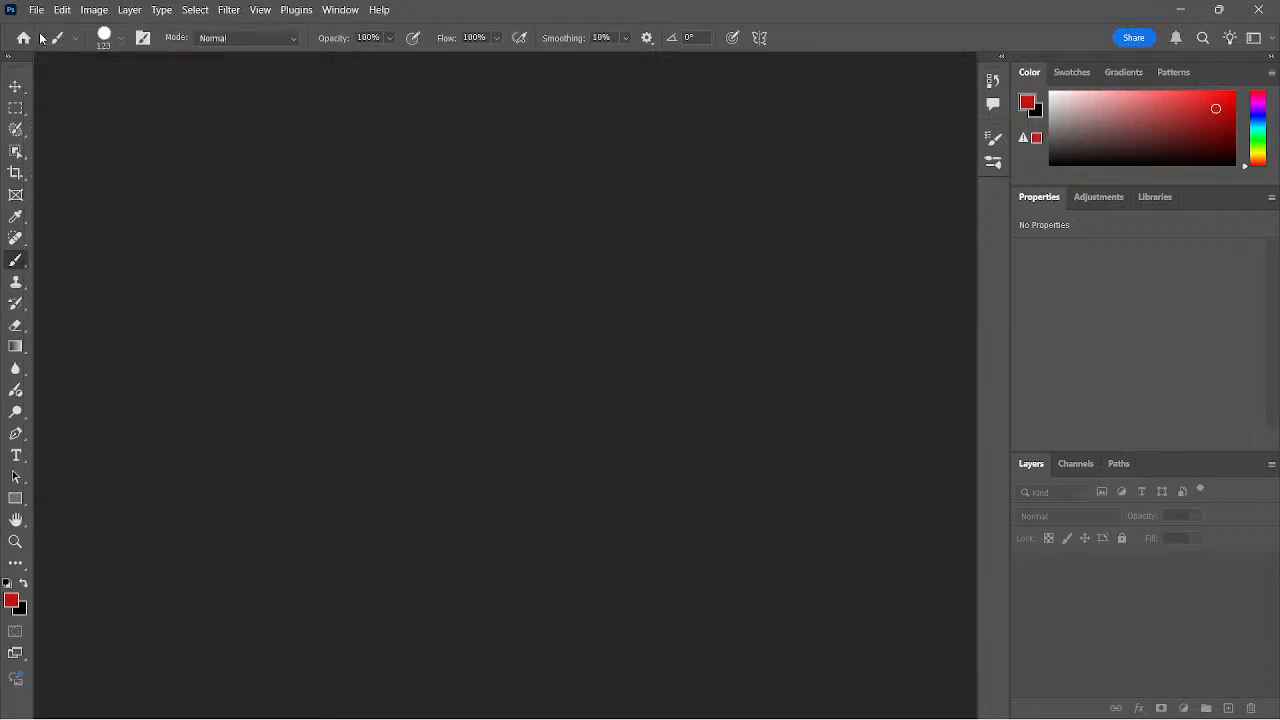
pyautogui.doubleClick(273, 256)
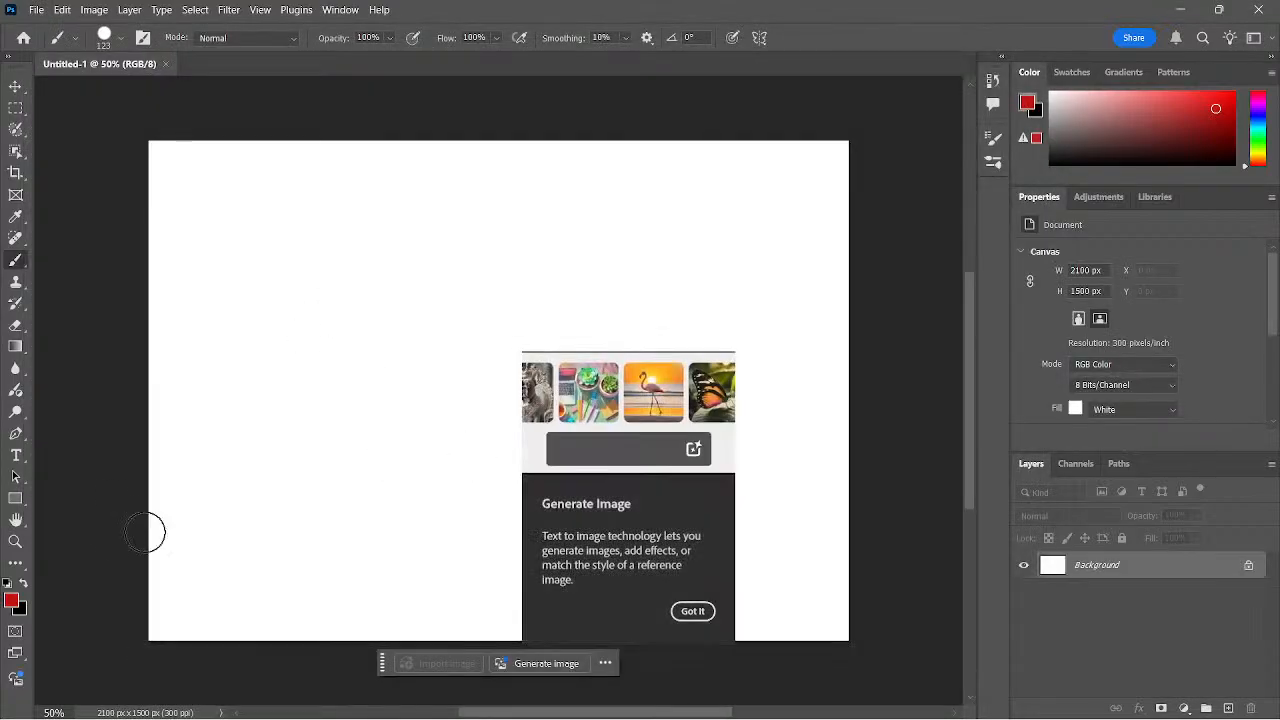
pyautogui.click(693, 611)
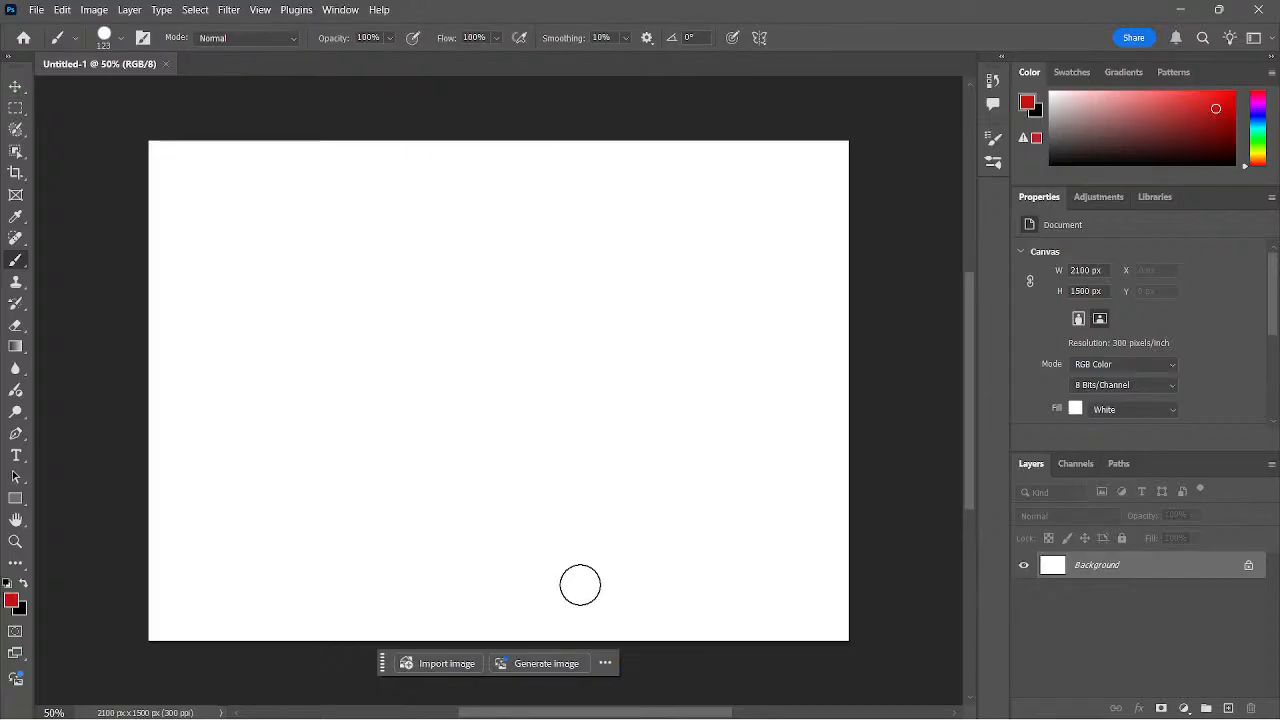
# Step: Paint a red squiggle near the canvas's upper left and large red handwritten letters rising diagonally across the canvas with the 123 px brush
pyautogui.moveTo(270, 291)
pyautogui.mouseDown()
pyautogui.moveTo(331, 273)
pyautogui.moveTo(373, 293)
pyautogui.moveTo(303, 350)
pyautogui.mouseUp()
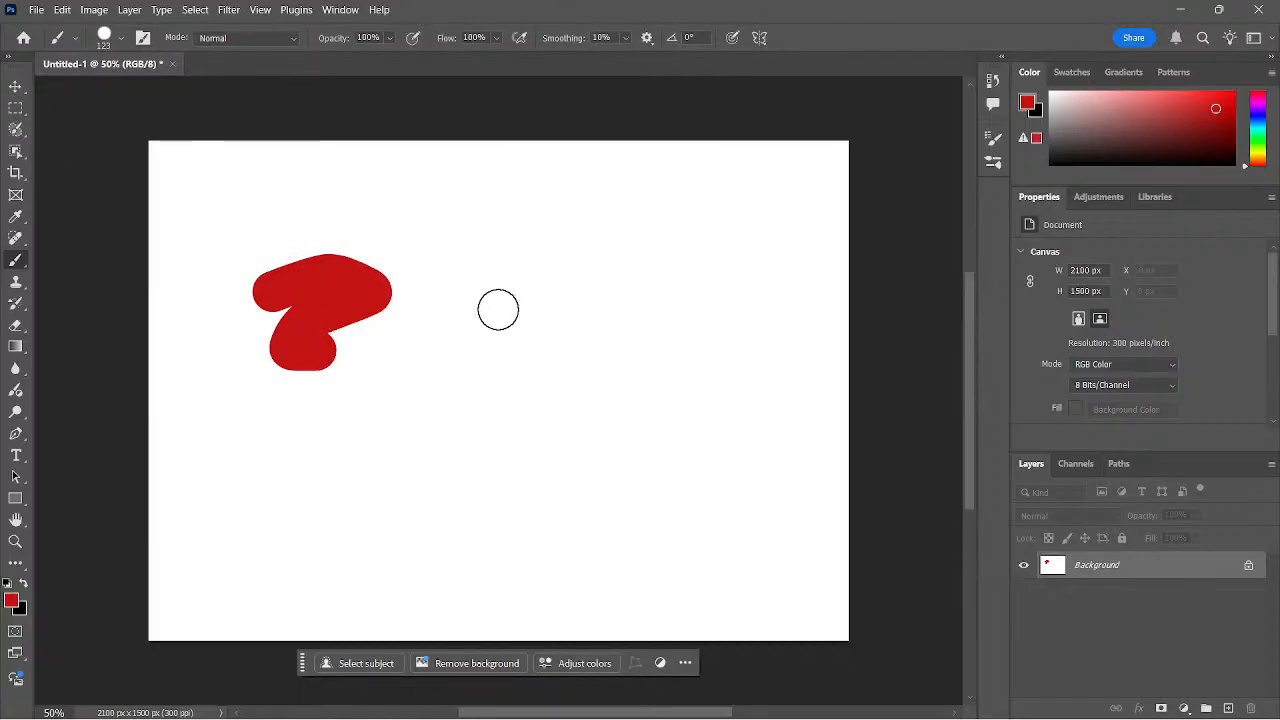
pyautogui.moveTo(229, 482)
pyautogui.mouseDown()
pyautogui.moveTo(235, 628)
pyautogui.moveTo(220, 498)
pyautogui.moveTo(303, 563)
pyautogui.moveTo(267, 432)
pyautogui.mouseUp()
pyautogui.moveTo(354, 466)
pyautogui.mouseDown()
pyautogui.moveTo(365, 517)
pyautogui.moveTo(363, 478)
pyautogui.moveTo(389, 499)
pyautogui.moveTo(410, 468)
pyautogui.moveTo(384, 405)
pyautogui.moveTo(434, 514)
pyautogui.mouseUp()
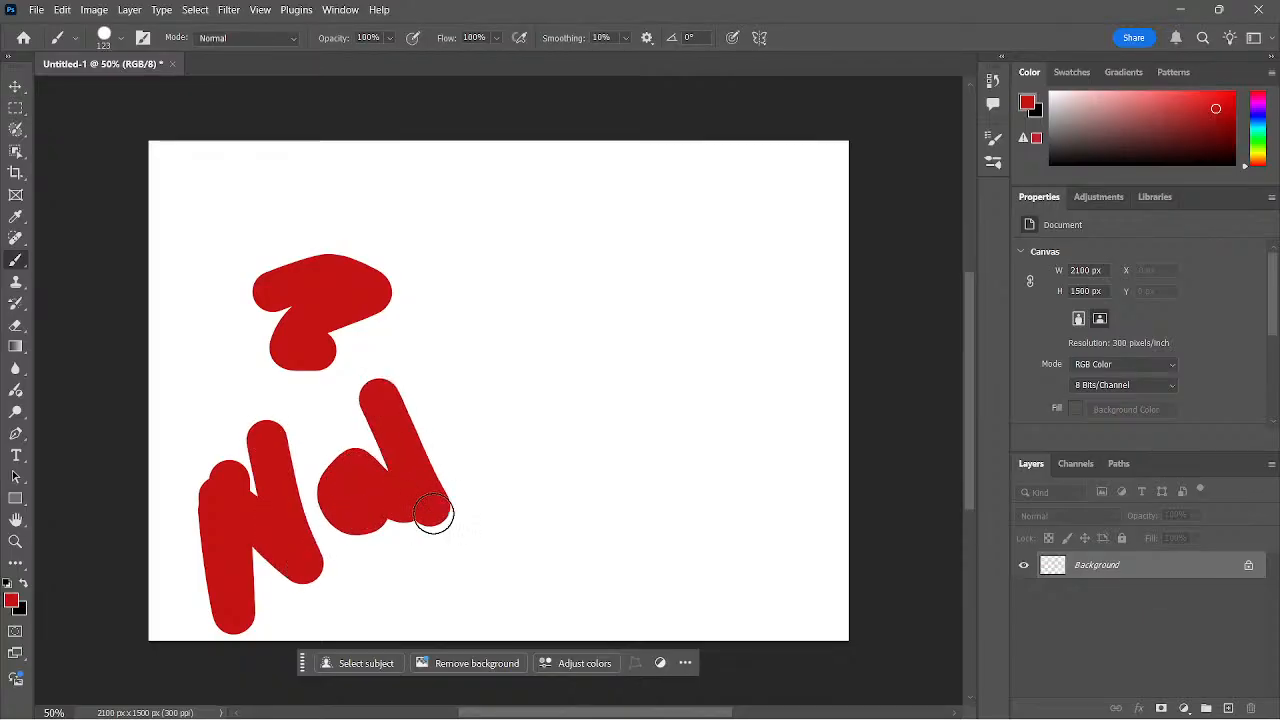
pyautogui.click(499, 418)
pyautogui.moveTo(499, 418)
pyautogui.mouseDown()
pyautogui.moveTo(470, 490)
pyautogui.moveTo(526, 371)
pyautogui.moveTo(583, 377)
pyautogui.moveTo(578, 505)
pyautogui.mouseUp()
pyautogui.moveTo(580, 561); pyautogui.dragTo(583, 570)
pyautogui.moveTo(656, 350)
pyautogui.mouseDown()
pyautogui.moveTo(627, 382)
pyautogui.moveTo(714, 377)
pyautogui.mouseUp()
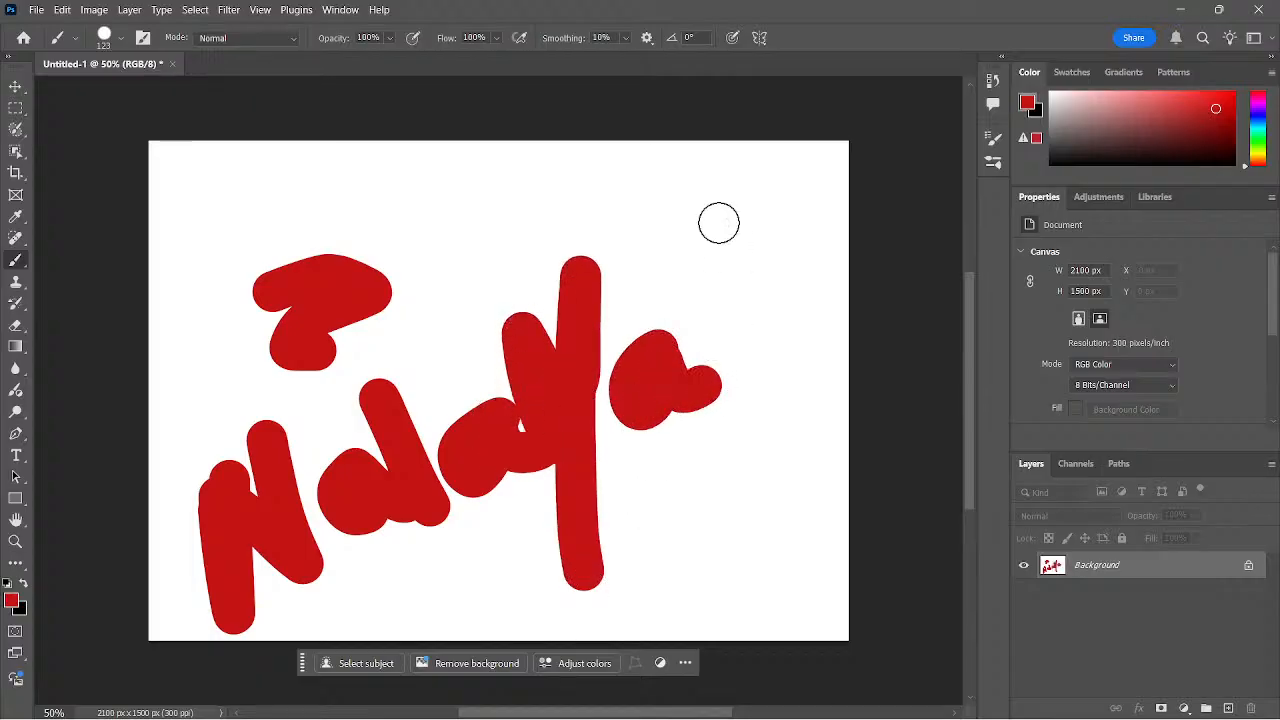
pyautogui.moveTo(717, 220); pyautogui.dragTo(746, 371)
pyautogui.moveTo(739, 300)
pyautogui.mouseDown()
pyautogui.moveTo(777, 257)
pyautogui.moveTo(752, 285)
pyautogui.moveTo(816, 366)
pyautogui.mouseUp()
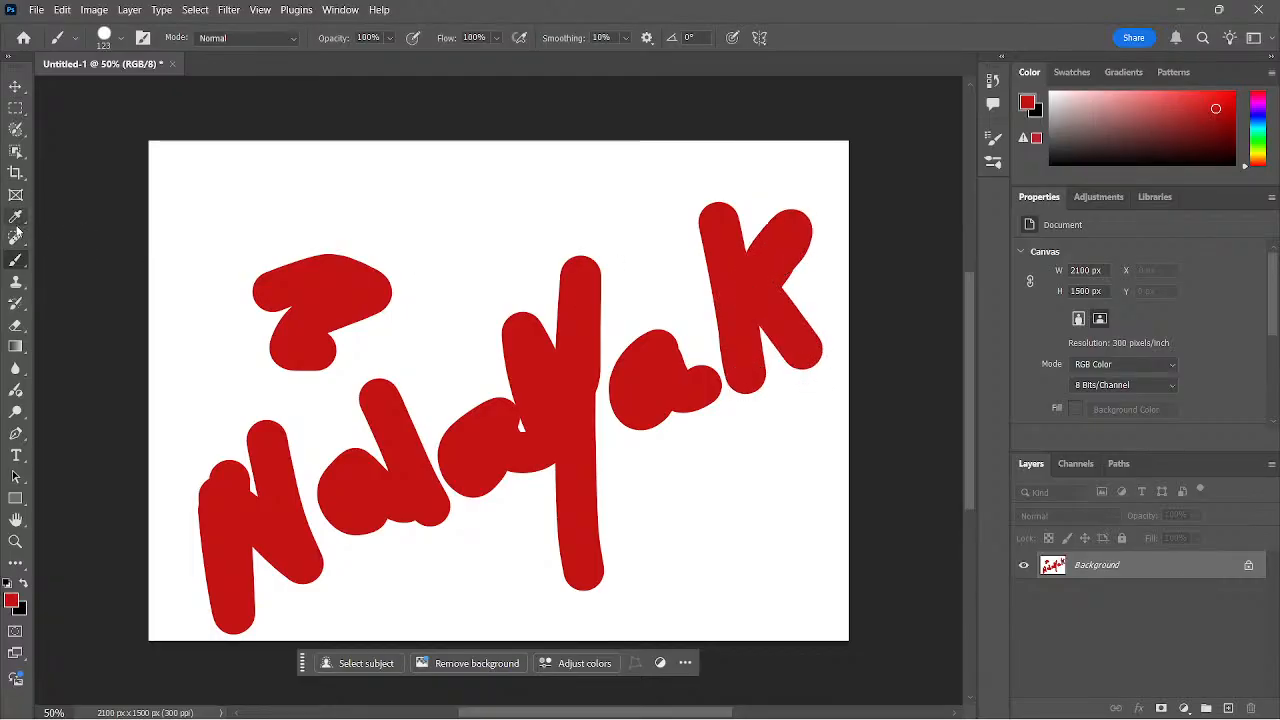
# Step: Try the Selection Brush by painting a 200 px selection over the red squiggle and the letter below it, and deselect it
pyautogui.click(15, 128)
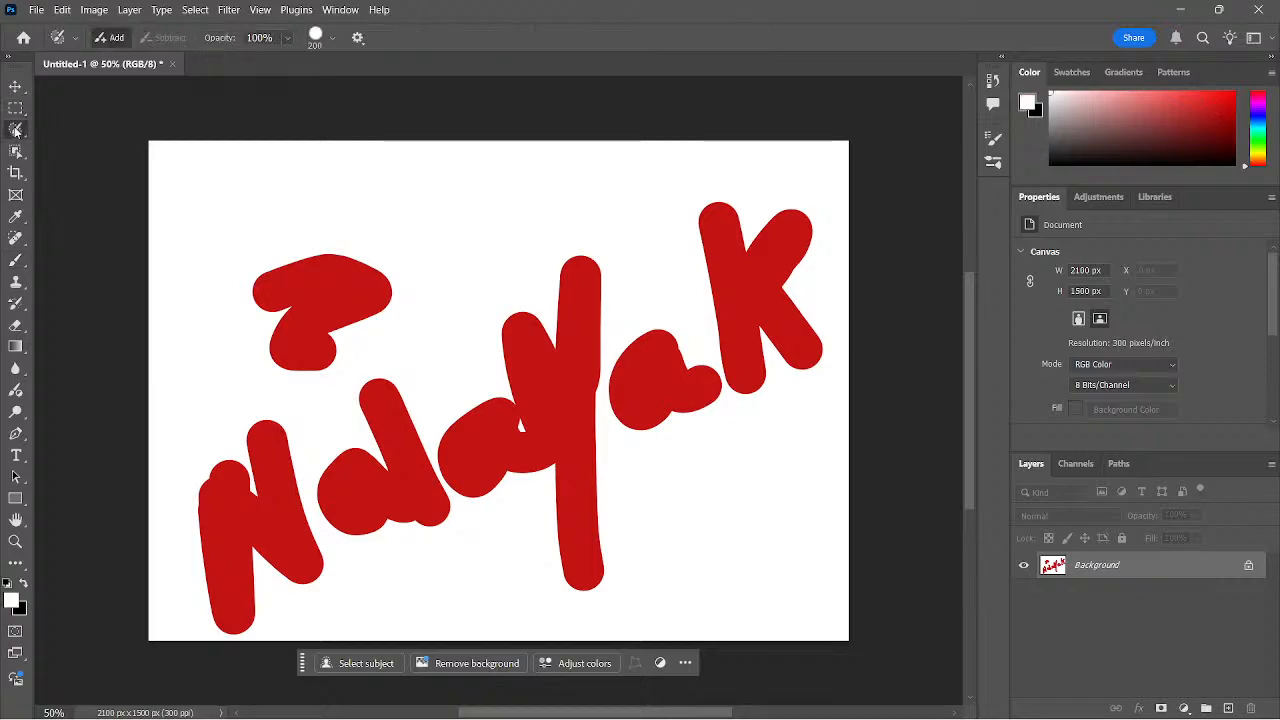
pyautogui.moveTo(240, 320)
pyautogui.mouseDown()
pyautogui.moveTo(276, 214)
pyautogui.moveTo(401, 266)
pyautogui.moveTo(338, 388)
pyautogui.moveTo(410, 446)
pyautogui.mouseUp()
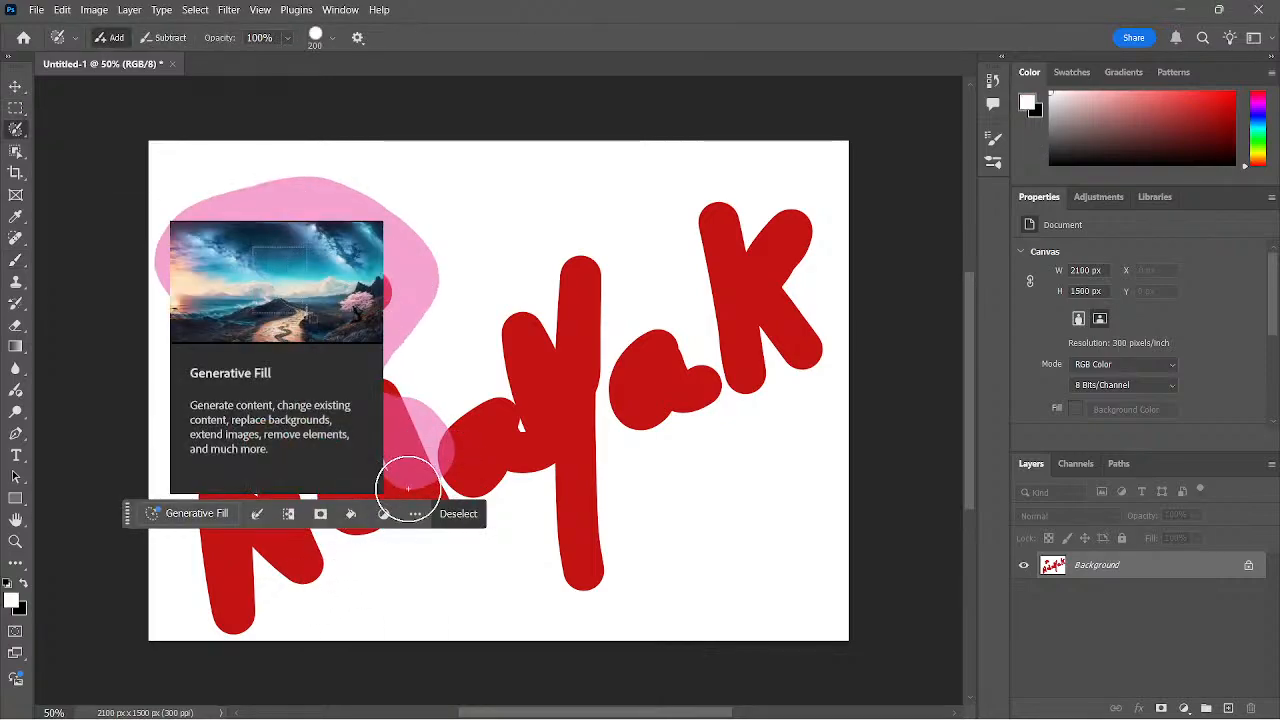
pyautogui.click(458, 514)
# Step: Draw a rectangular marquee around the red squiggle, reposition it, and convert it into a 4 px border selection
pyautogui.click(14, 116)
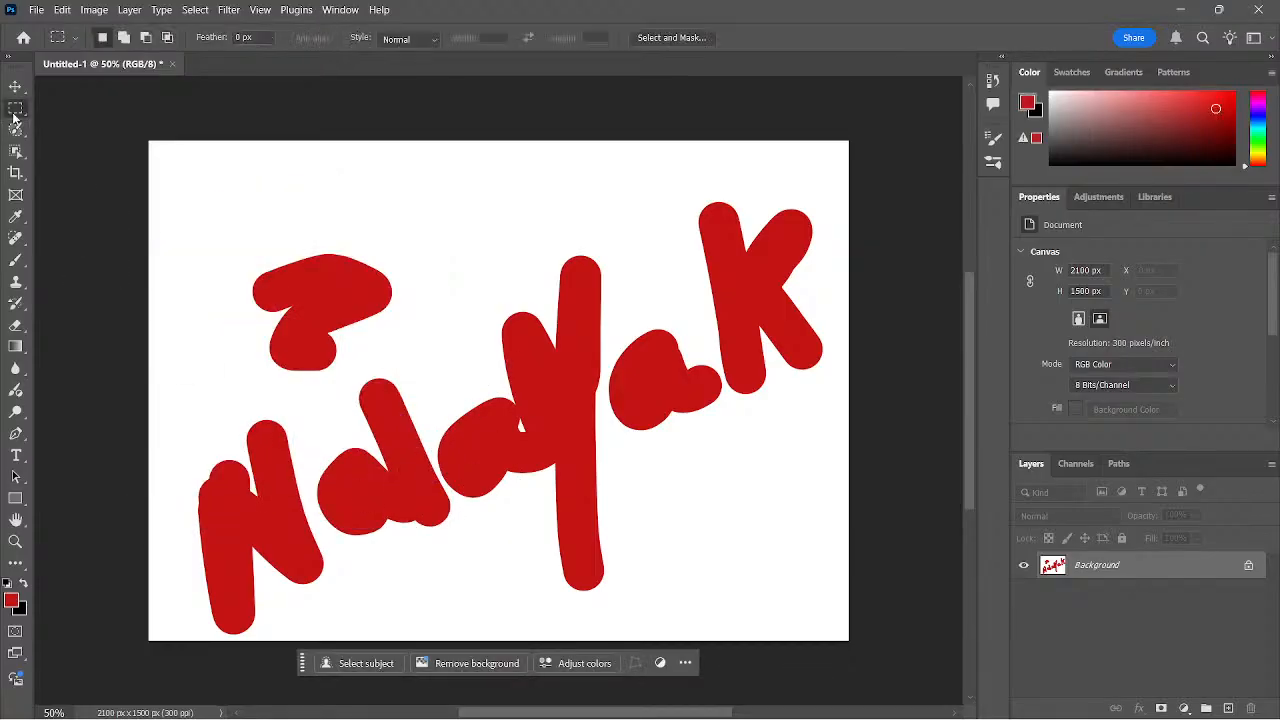
pyautogui.moveTo(238, 244); pyautogui.dragTo(465, 408)
pyautogui.moveTo(350, 330); pyautogui.dragTo(315, 312)
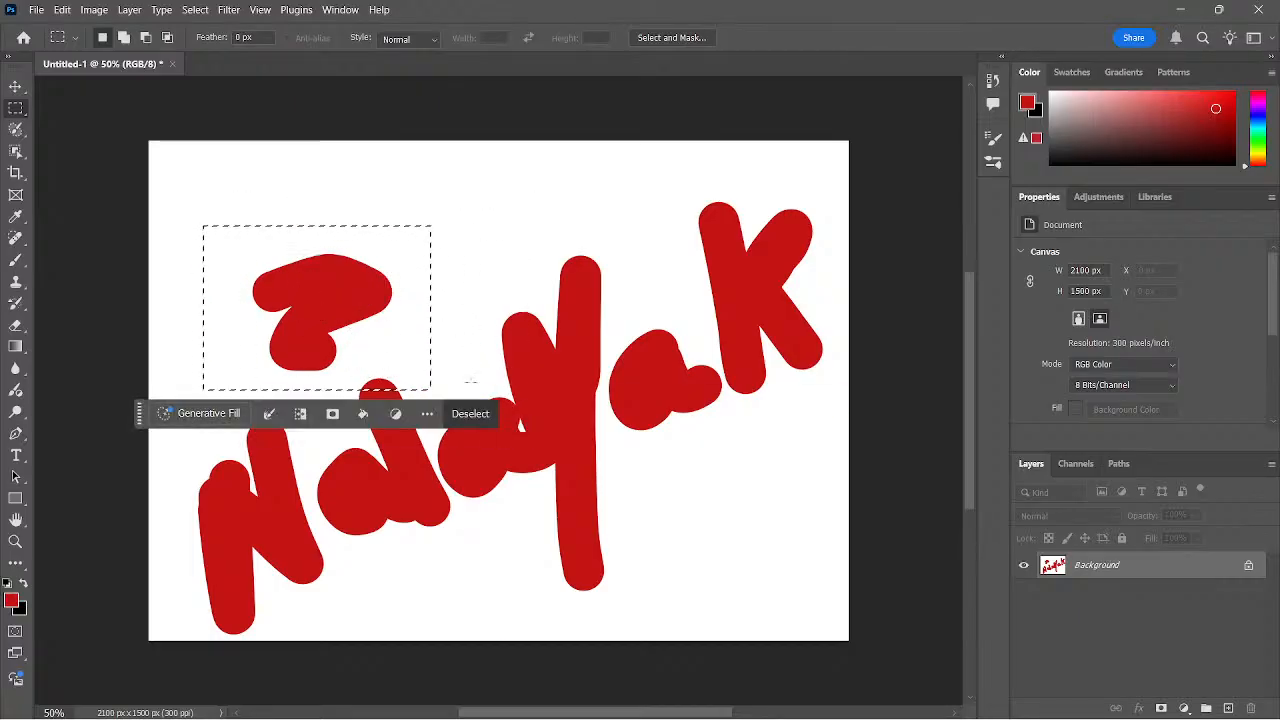
pyautogui.click(269, 413)
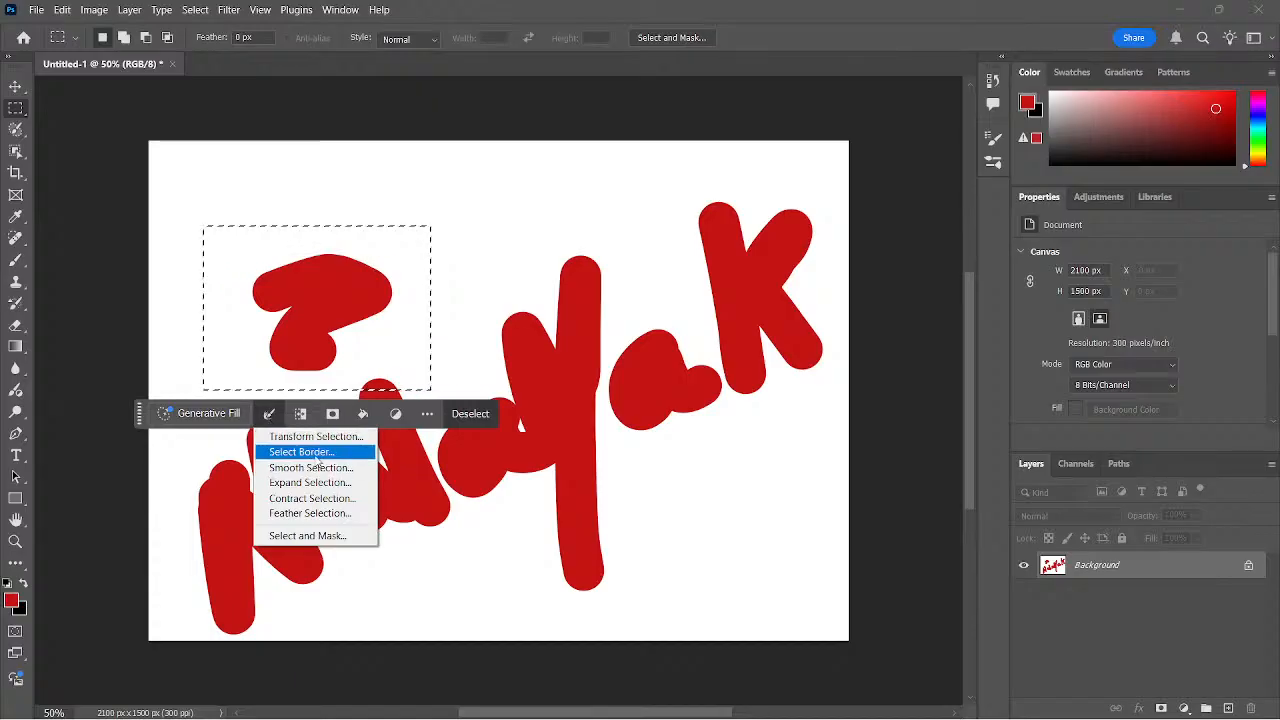
pyautogui.click(305, 451)
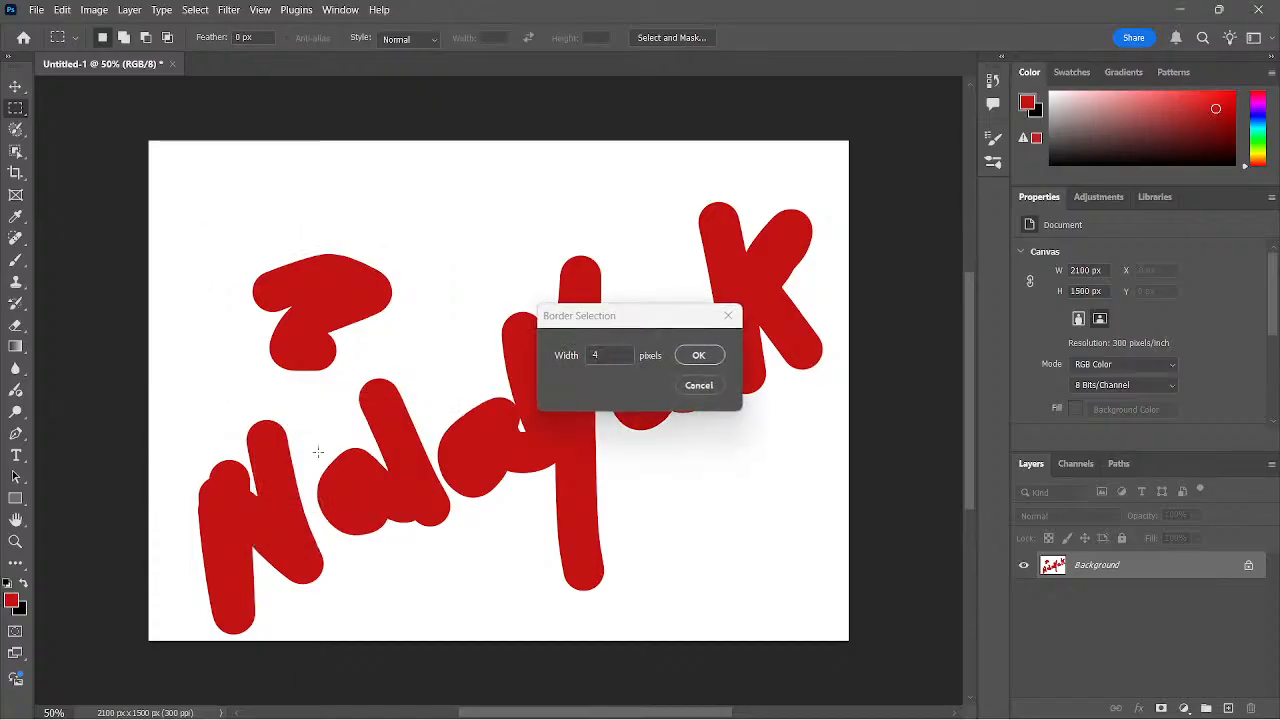
pyautogui.click(699, 357)
# Step: Select a tall rectangle over the squiggle's edge and the letters below it, and turn it into a layer mask
pyautogui.moveTo(325, 283); pyautogui.dragTo(449, 578)
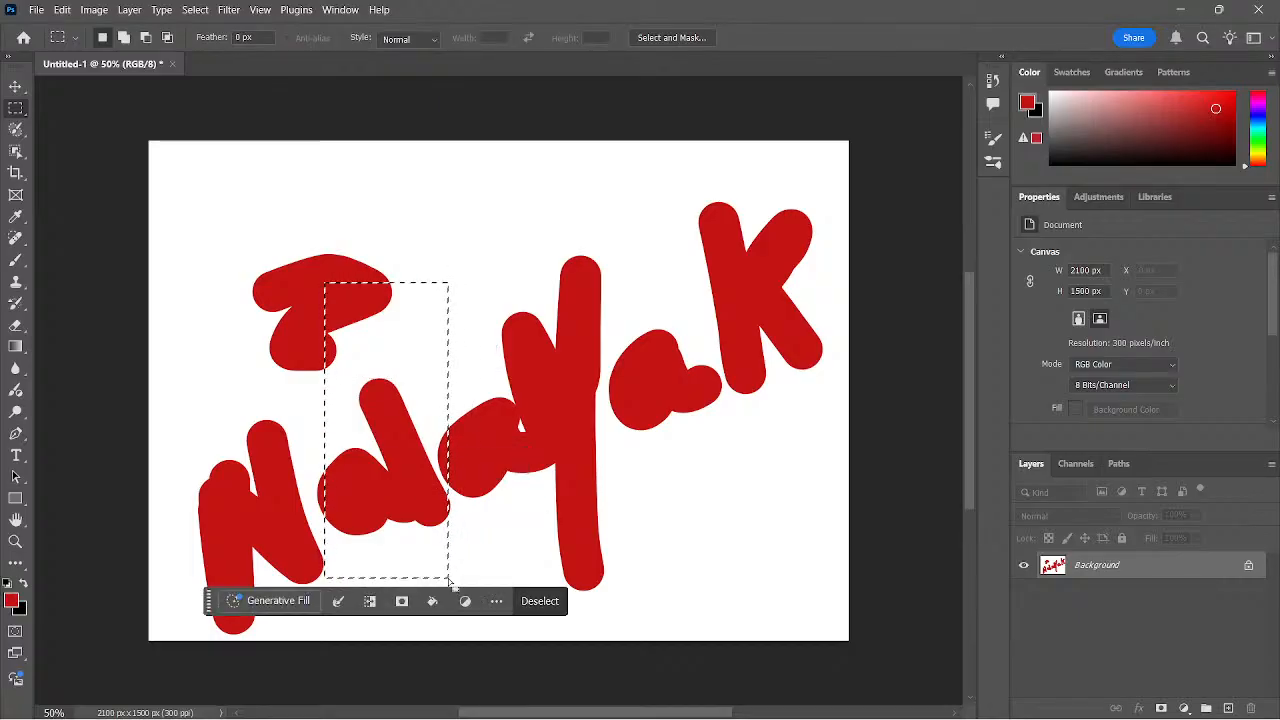
pyautogui.click(401, 601)
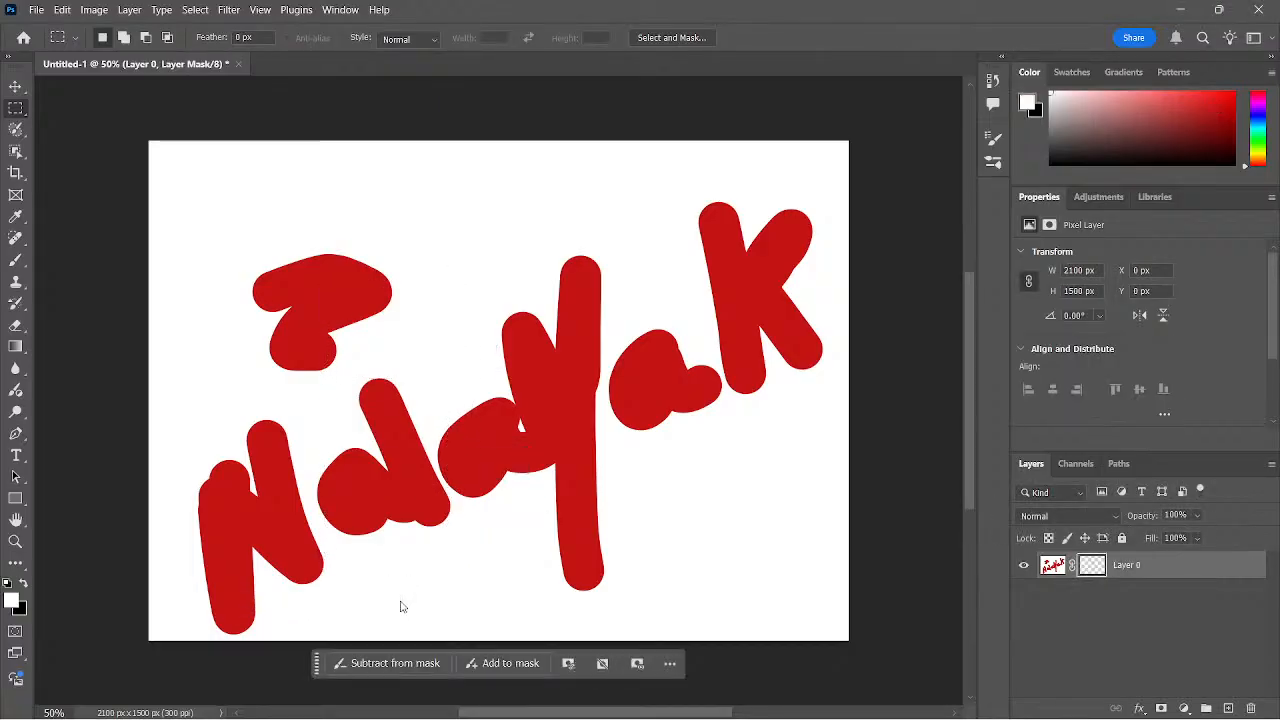
pyautogui.moveTo(400, 465); pyautogui.dragTo(471, 397)
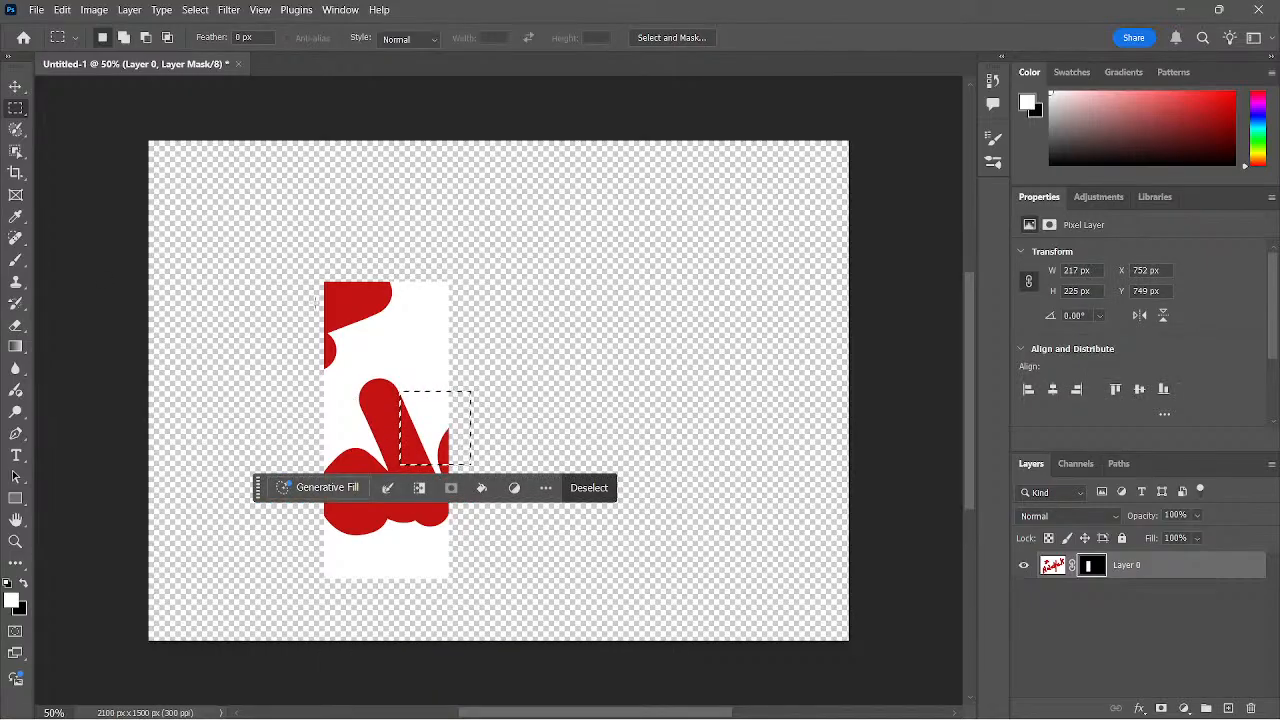
# Step: Undo the layer mask and the marquee selections on the painted document
pyautogui.hotkey('ctrl', 'z')
pyautogui.hotkey('ctrl', 'z')
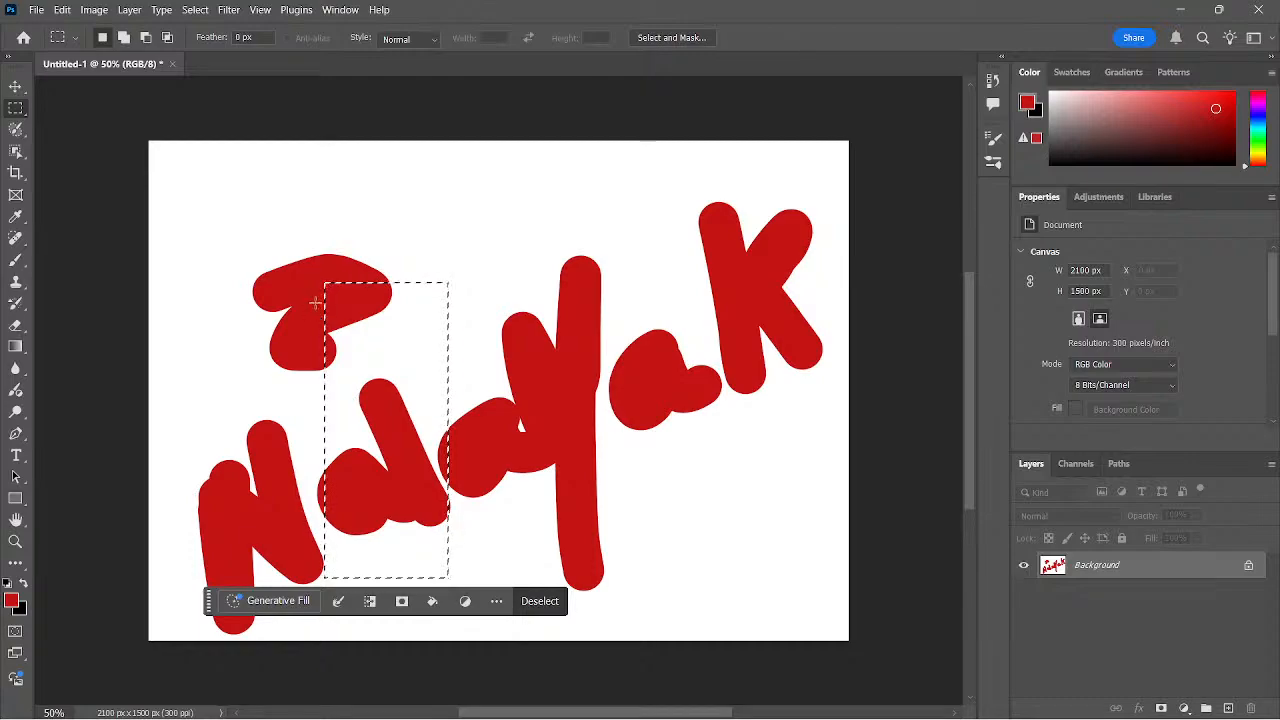
pyautogui.hotkey('ctrl', 'z')
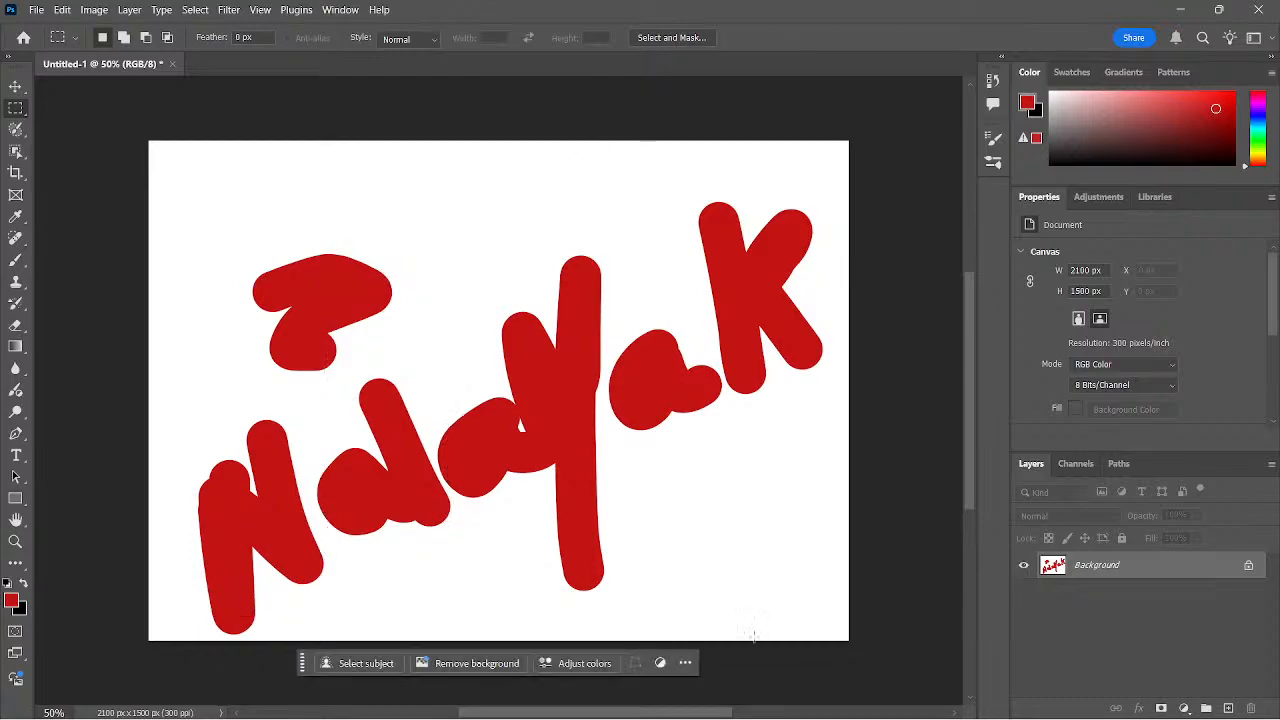
# Step: Switch to the beginner Photoshop lesson and choose the Essentials (Default) workspace
pyautogui.hotkey('alt', 'Tab')
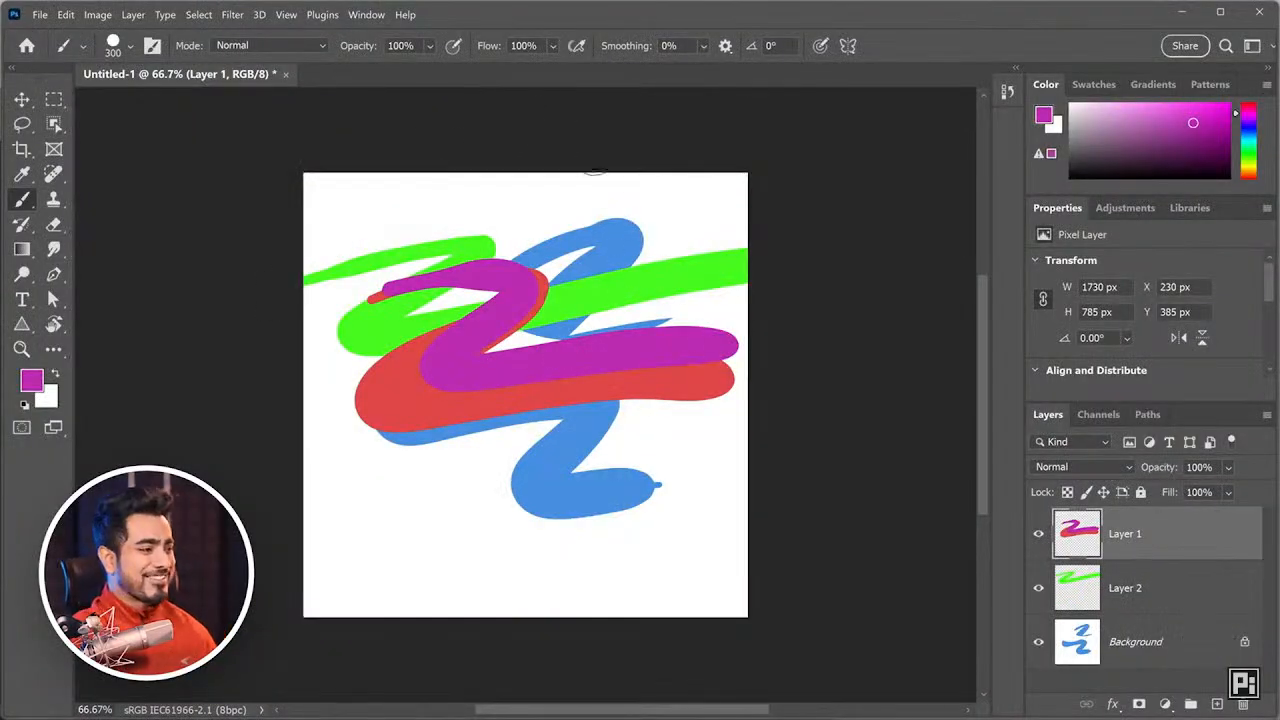
pyautogui.scroll(-4, 546, 323)
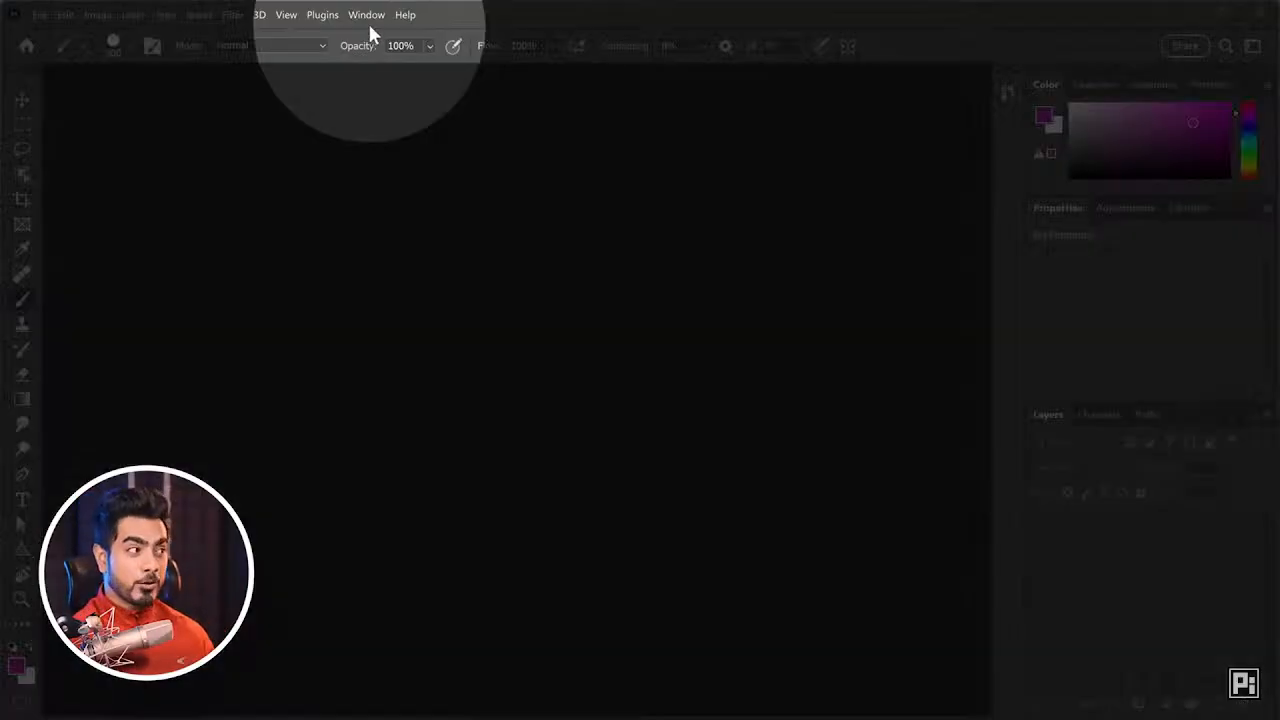
pyautogui.click(366, 14)
pyautogui.moveTo(436, 50)
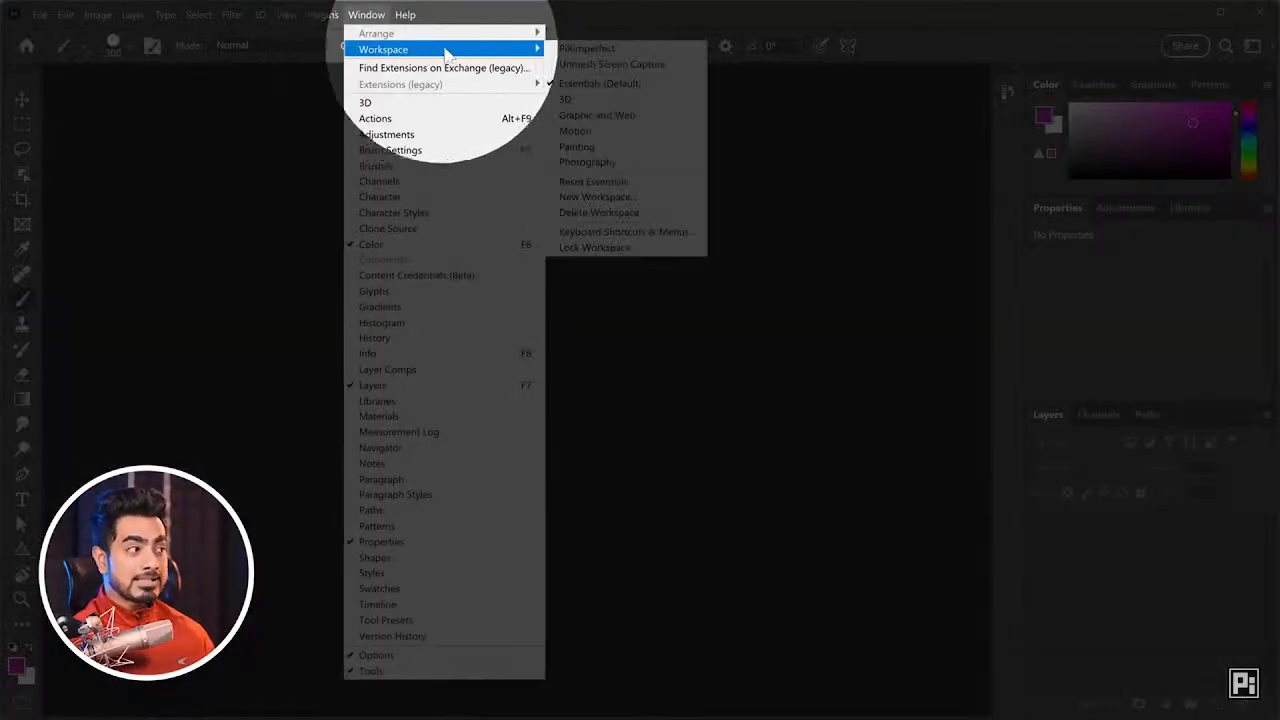
pyautogui.click(579, 89)
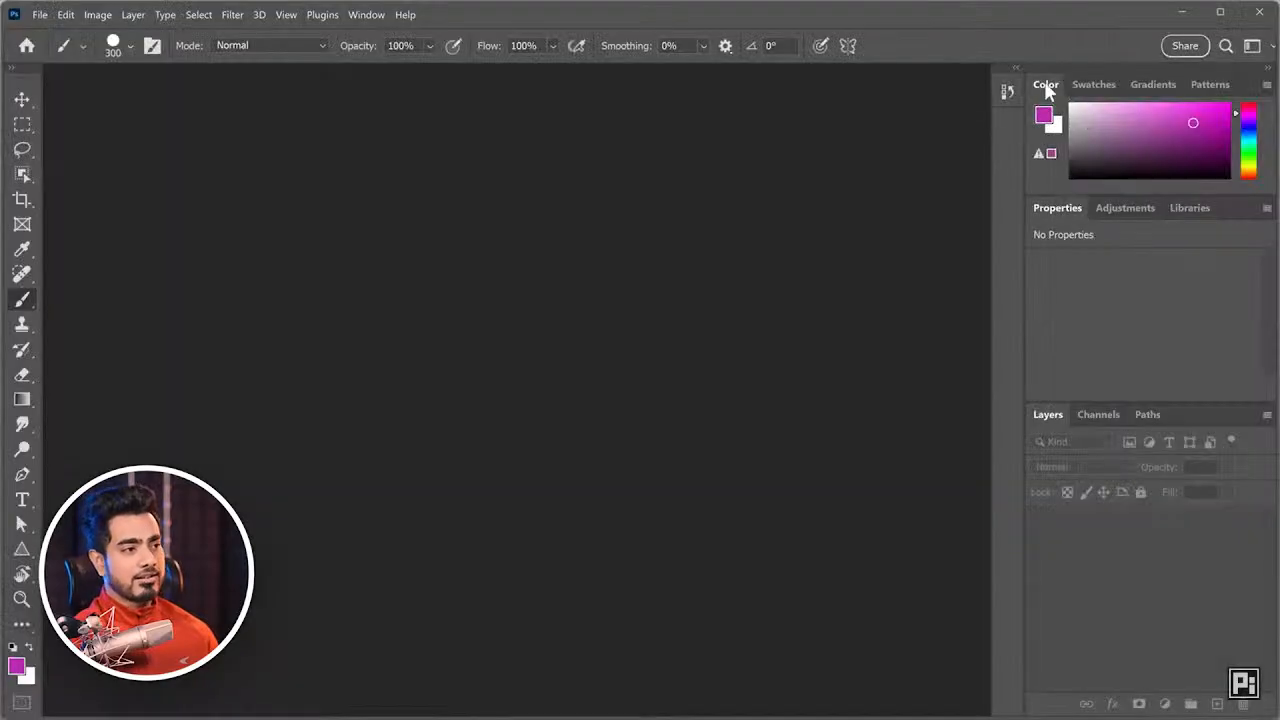
# Step: Undock the Color, Swatches, Gradients and Libraries panels as floating panels, and close Swatches and Color
pyautogui.moveTo(1046, 86); pyautogui.dragTo(606, 164)
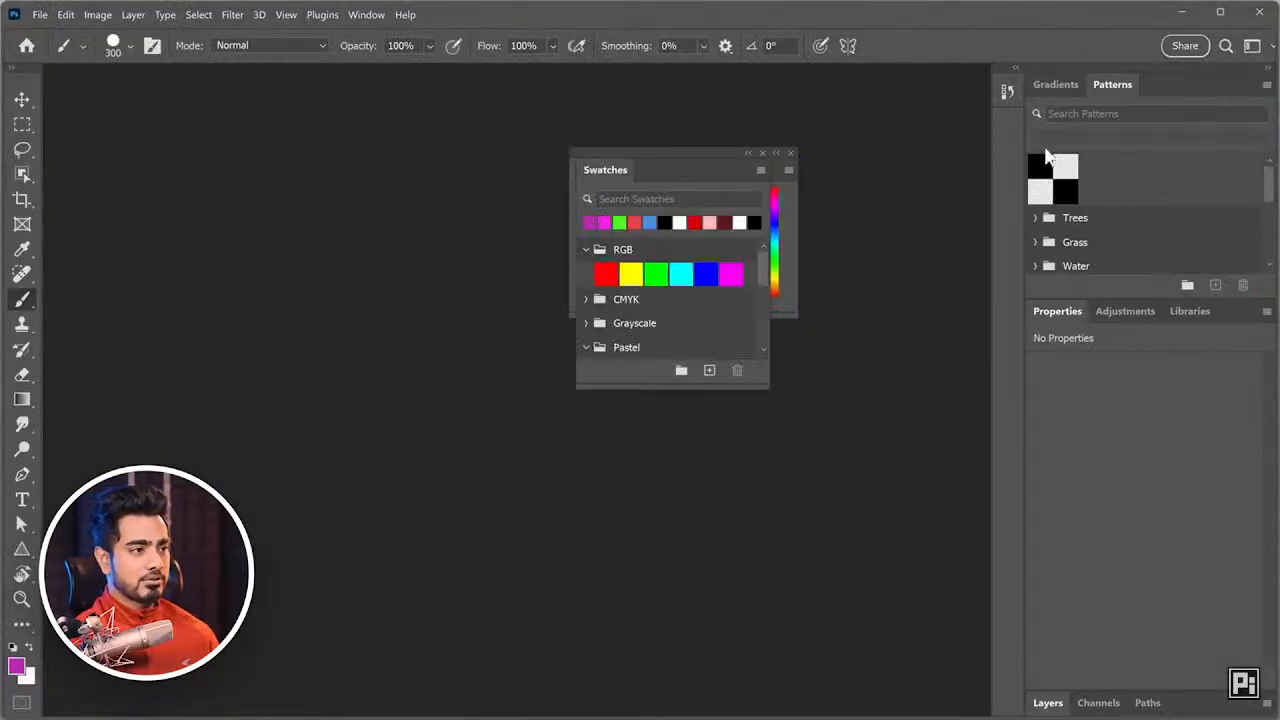
pyautogui.moveTo(1055, 84); pyautogui.dragTo(376, 321)
pyautogui.moveTo(1190, 312); pyautogui.dragTo(316, 182)
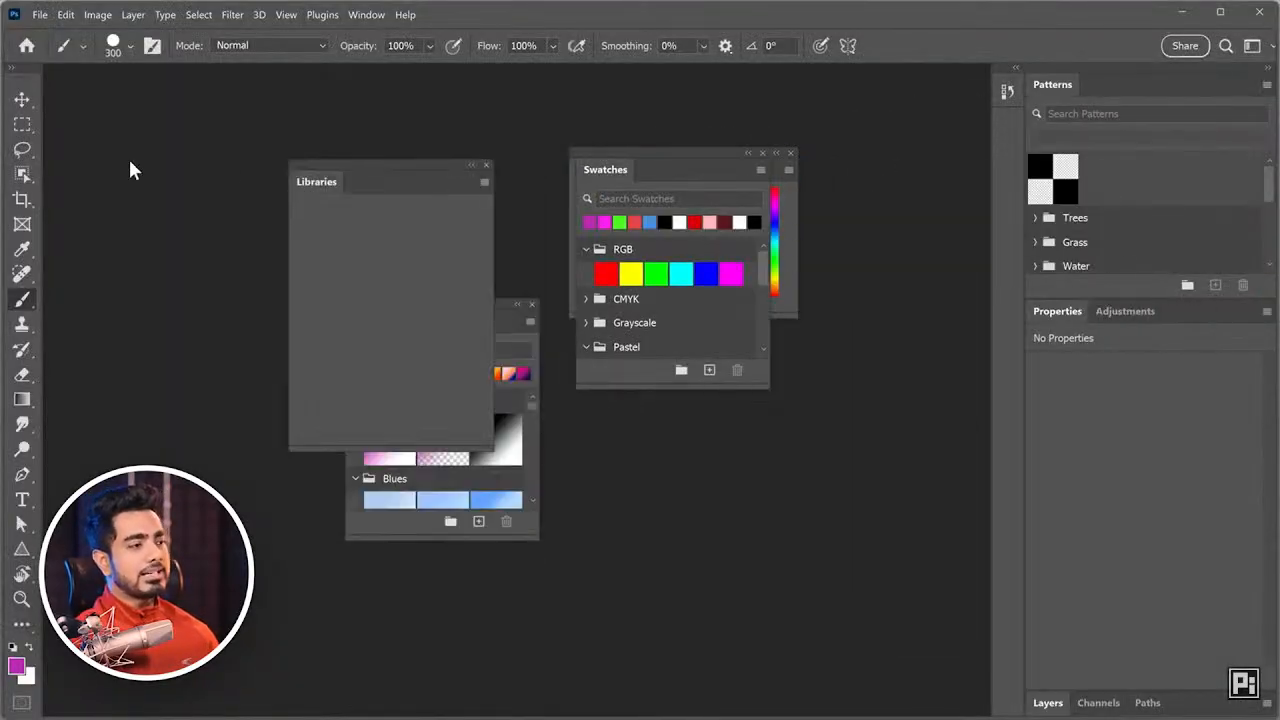
pyautogui.click(763, 154)
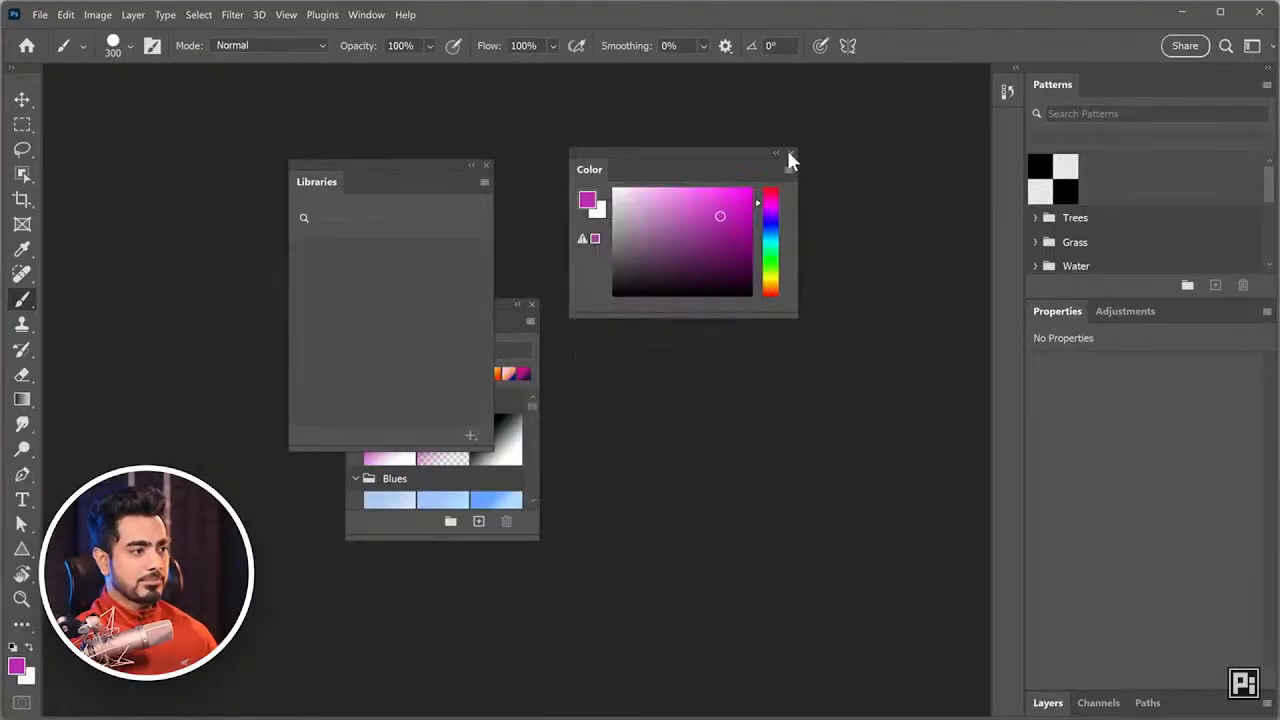
pyautogui.click(790, 153)
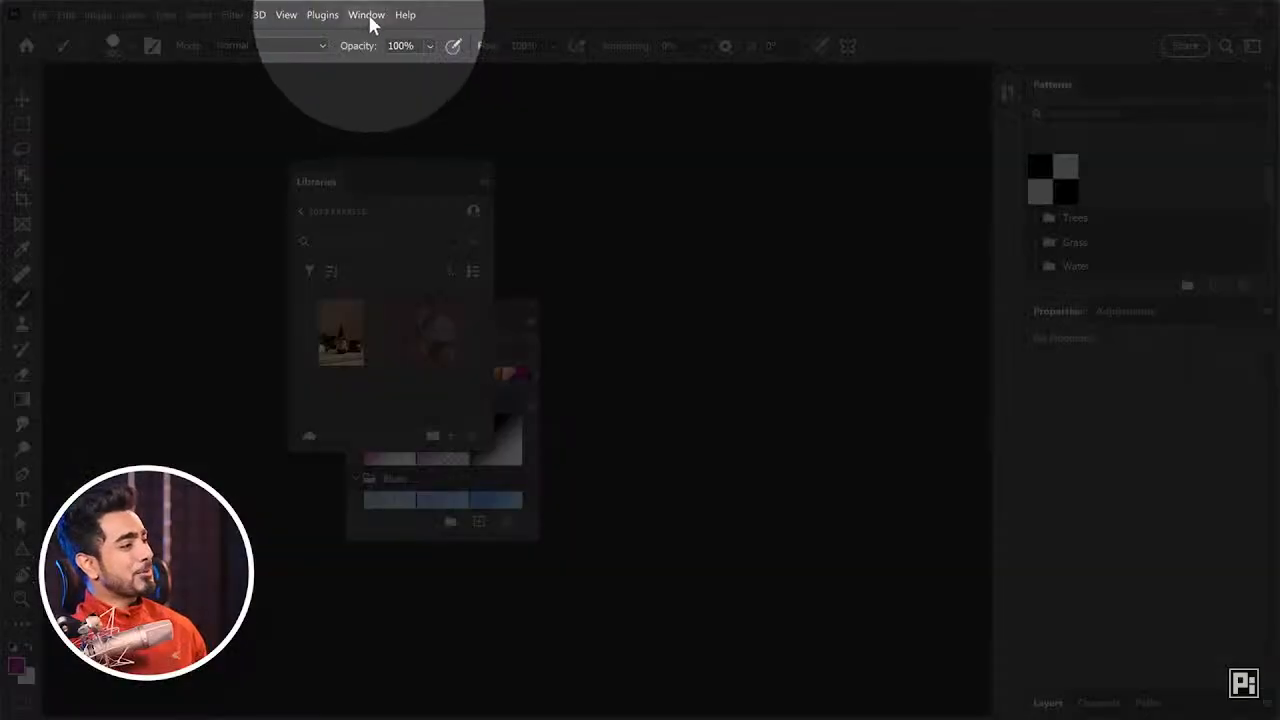
# Step: Restore the default panel arrangement by resetting the Essentials workspace
pyautogui.click(366, 15)
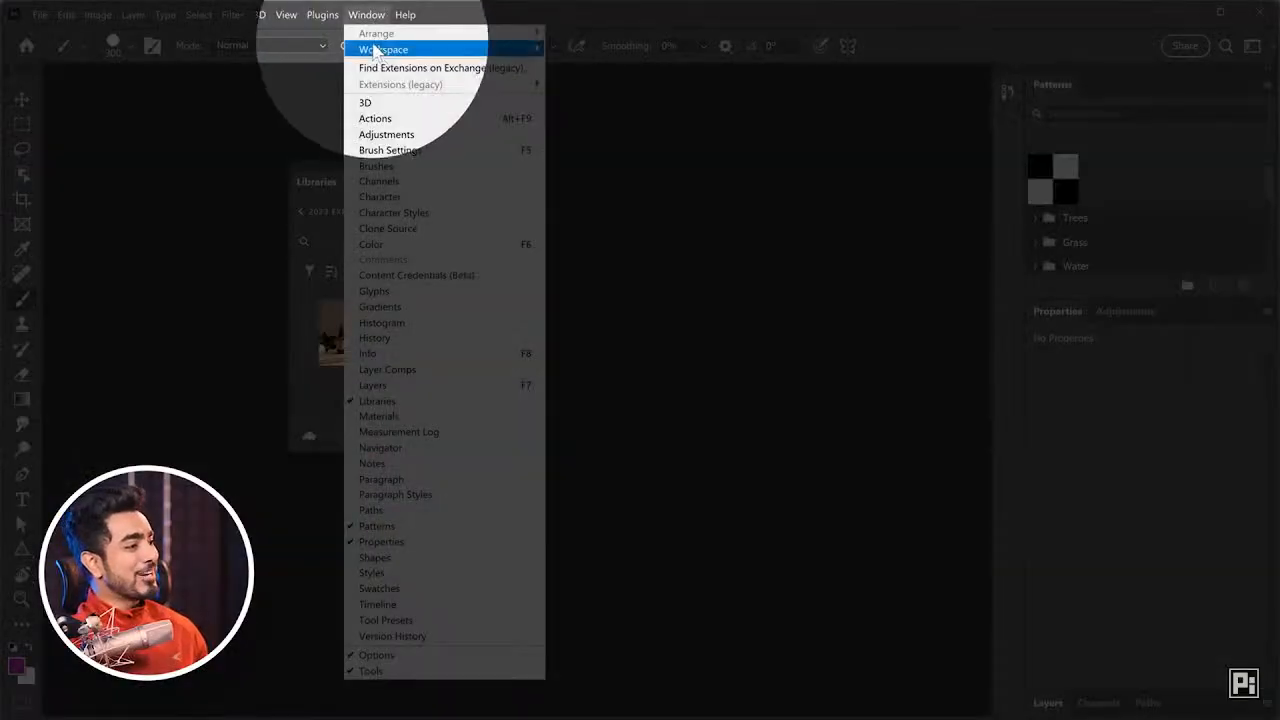
pyautogui.moveTo(380, 49)
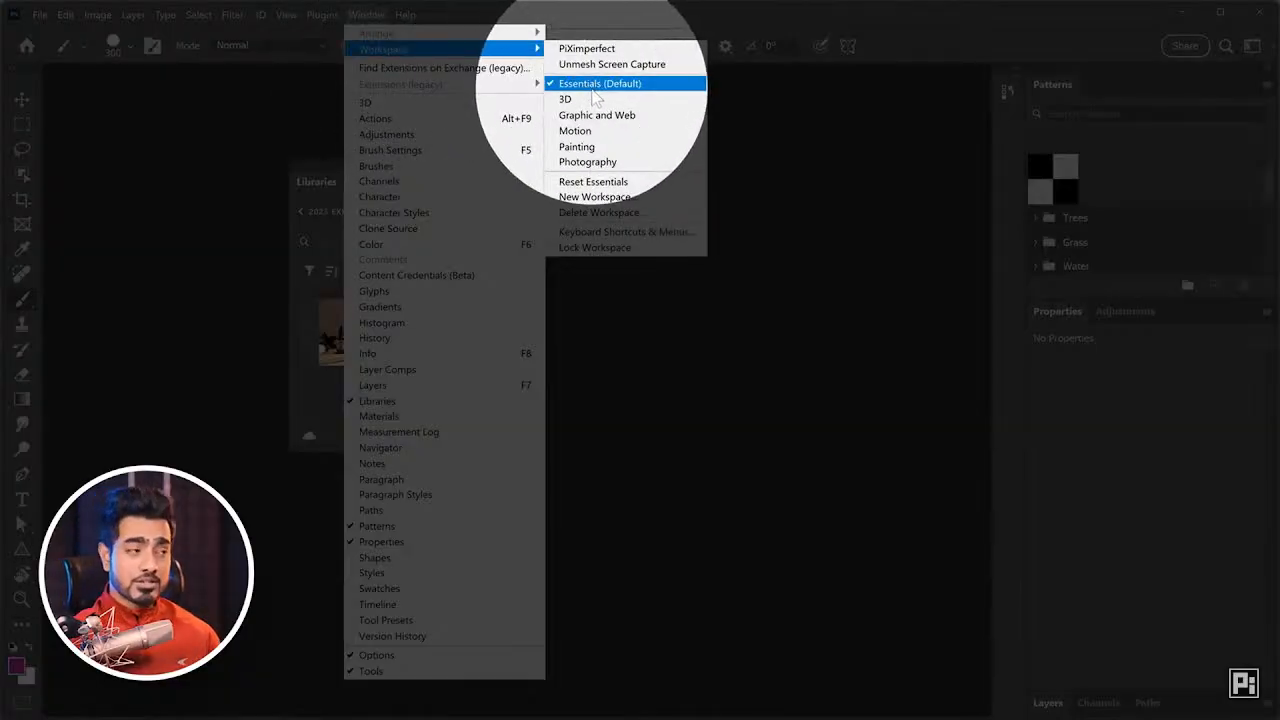
pyautogui.click(610, 184)
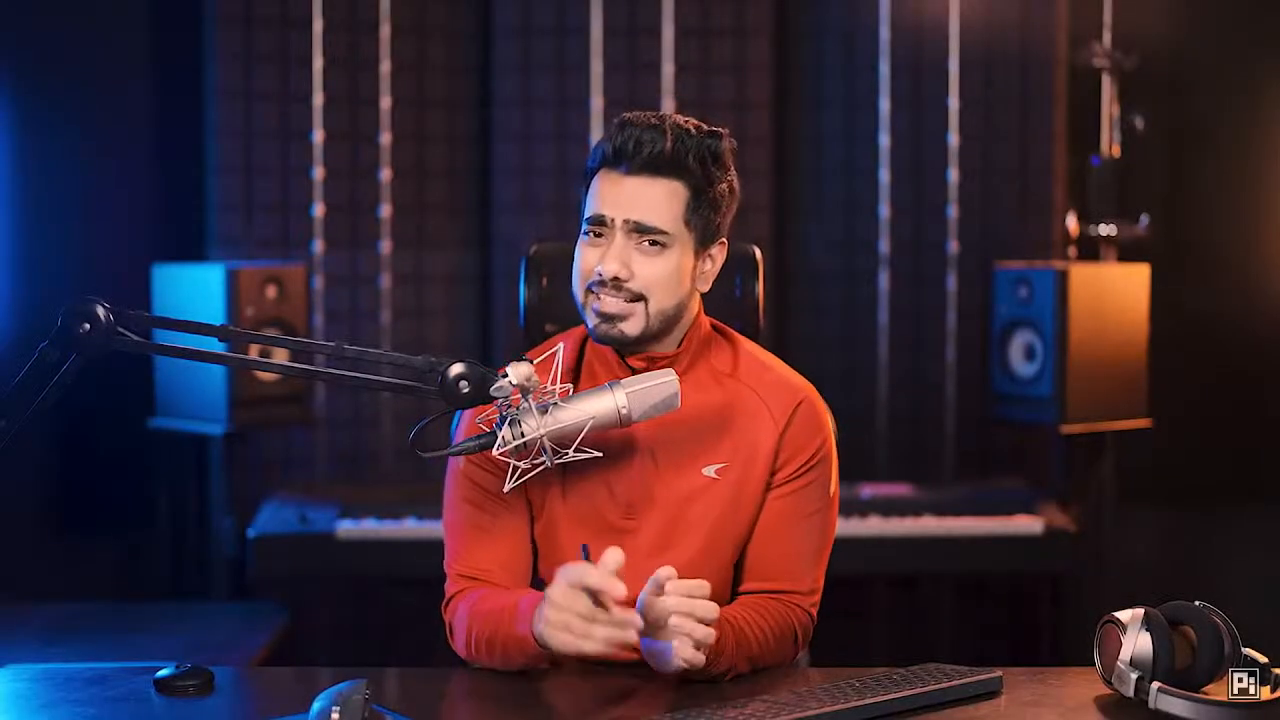
# Step: Pause the lesson, switch to the painted Photoshop document, apply the Essentials (Default) workspace and dismiss the Accelerate your workflow tip
pyautogui.click(704, 370)
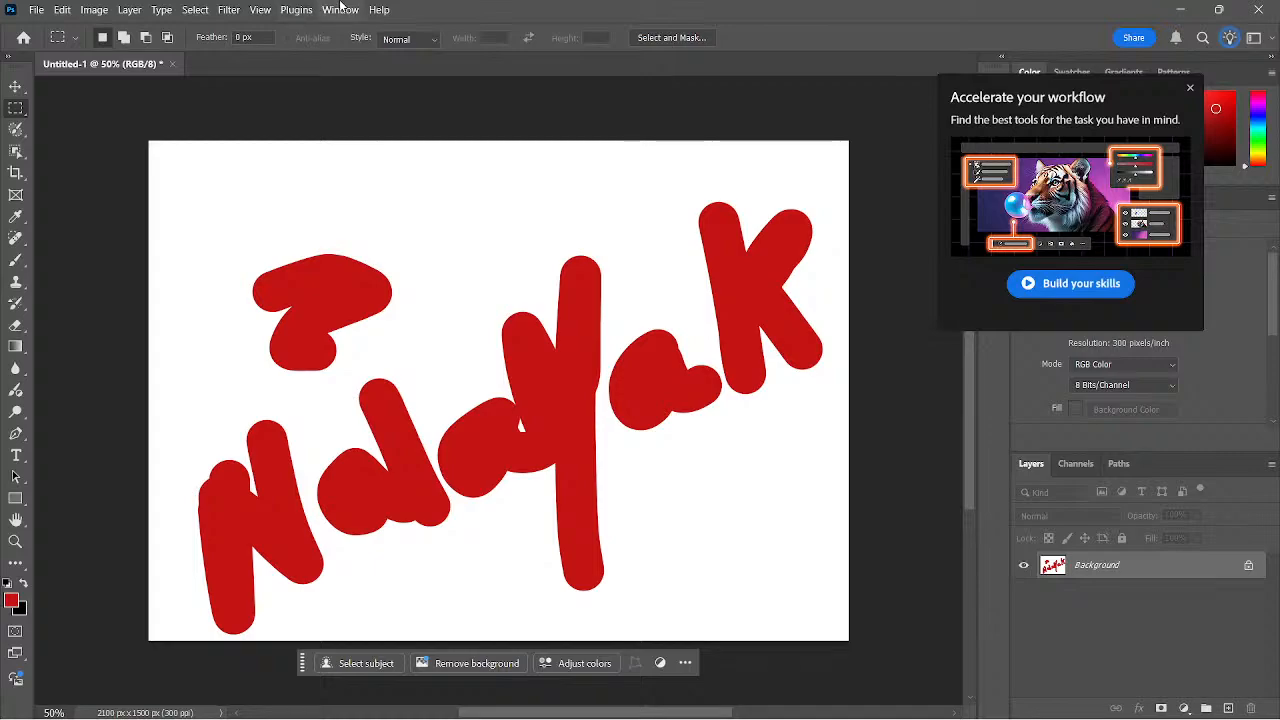
pyautogui.click(345, 9)
pyautogui.moveTo(357, 44)
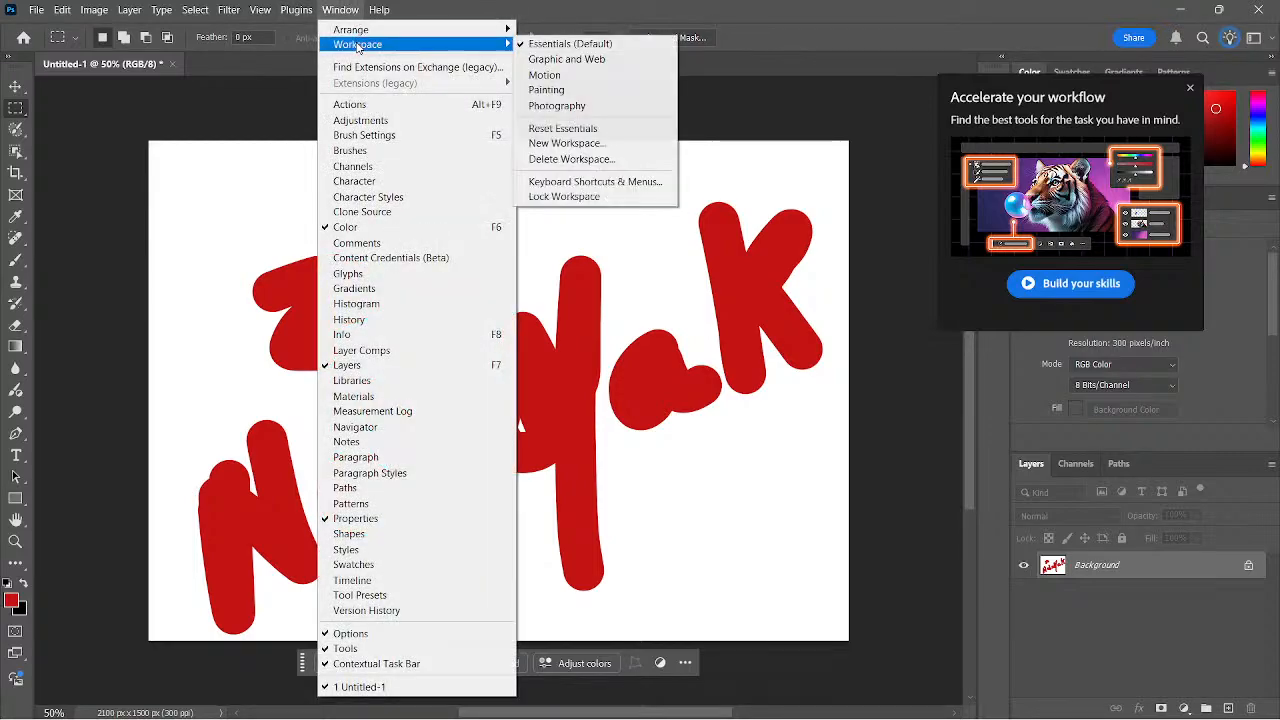
pyautogui.click(578, 44)
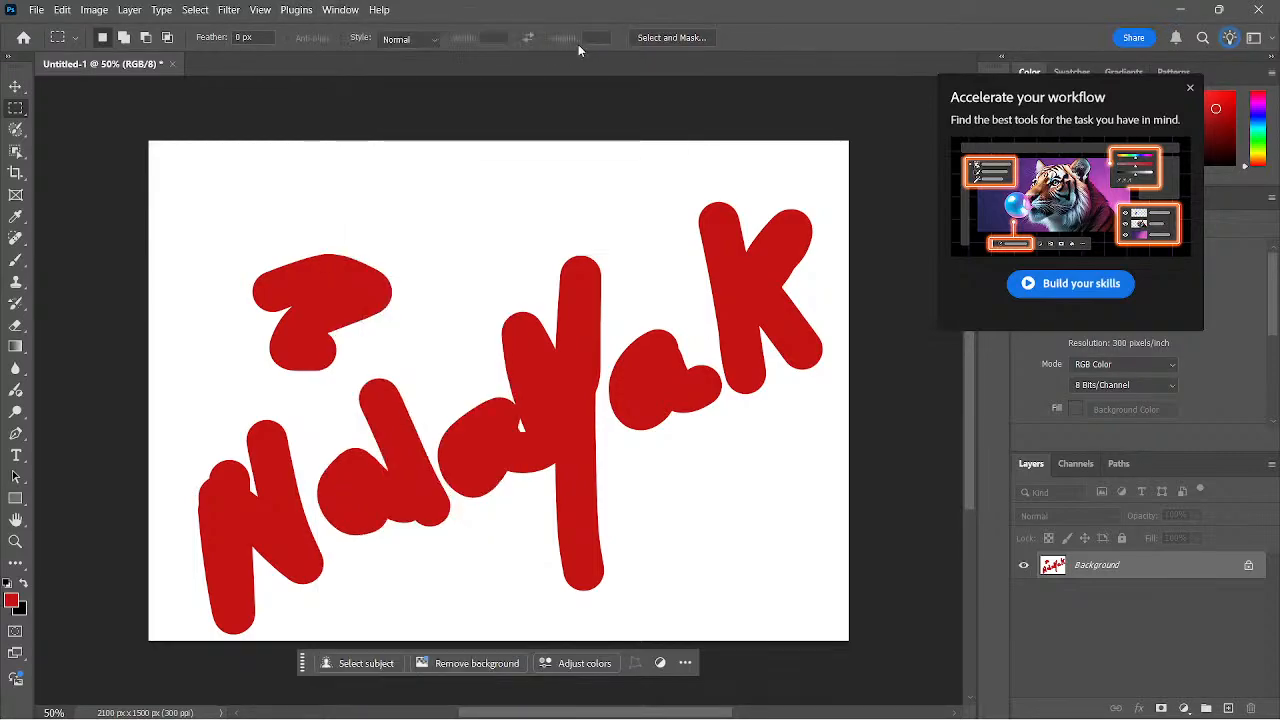
pyautogui.click(1189, 91)
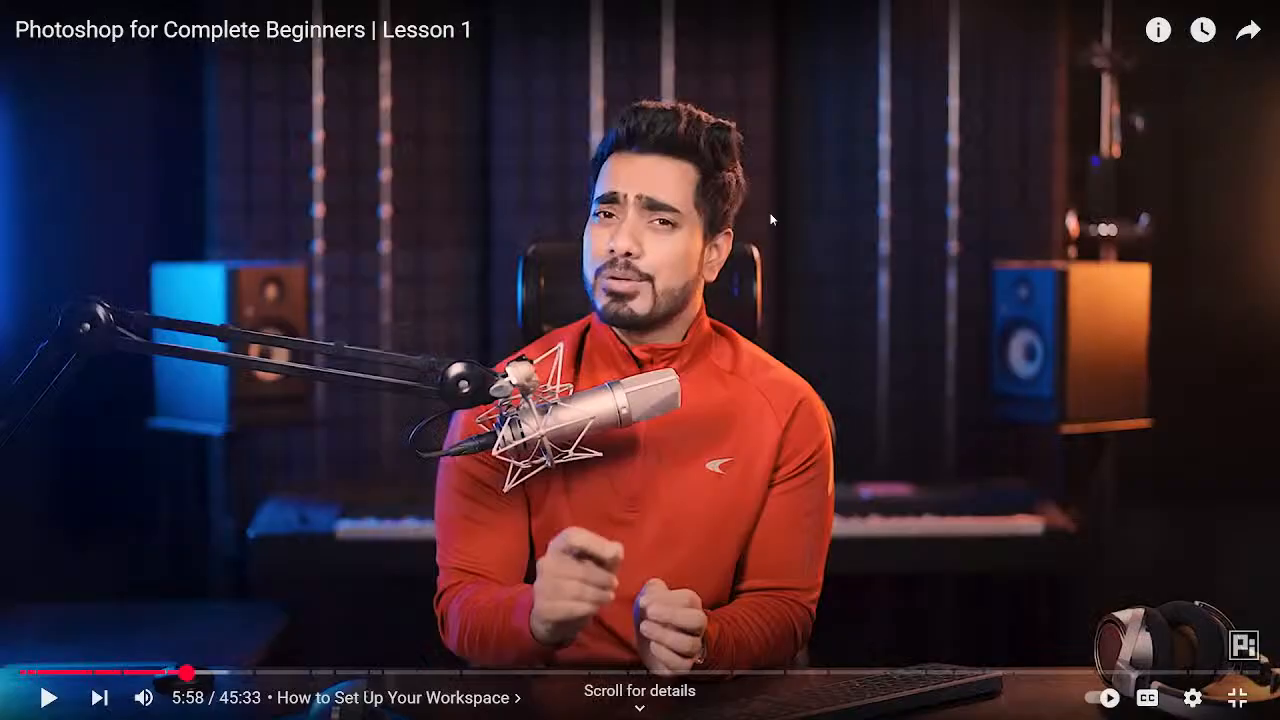
# Step: Resume the lesson and show the Actions panel, placing its icon in a separate group below History
pyautogui.click(771, 218)
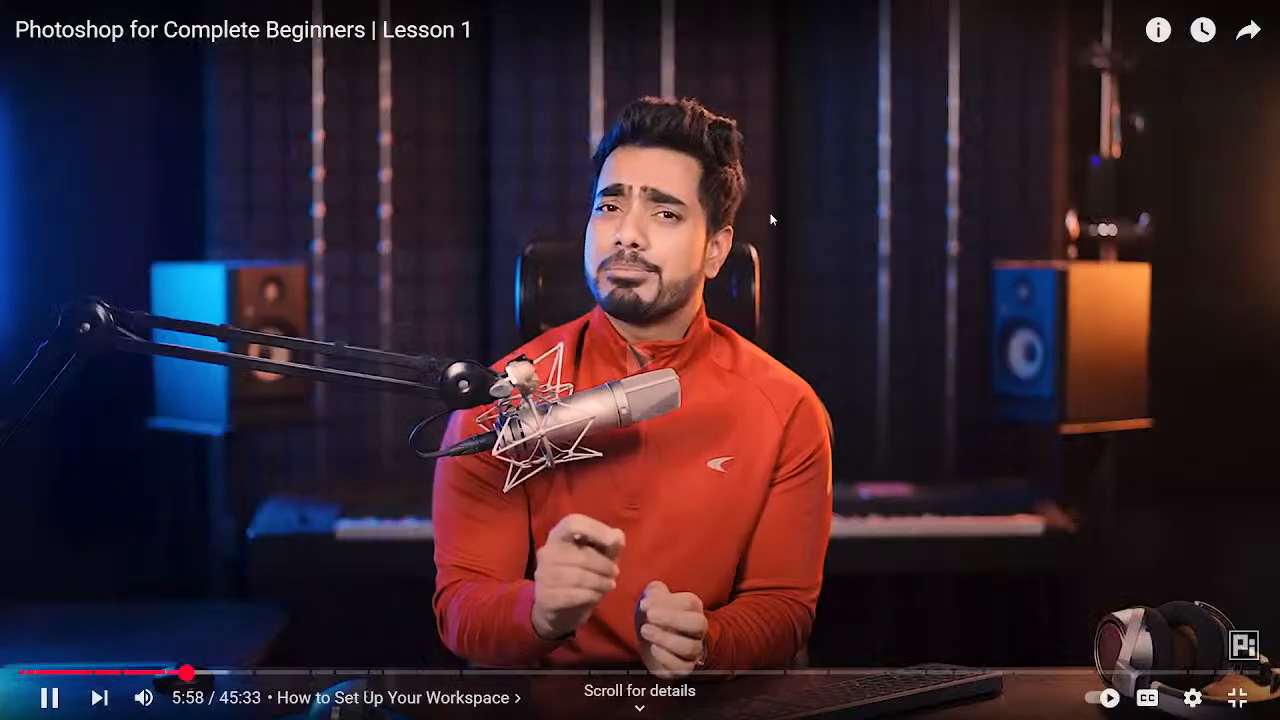
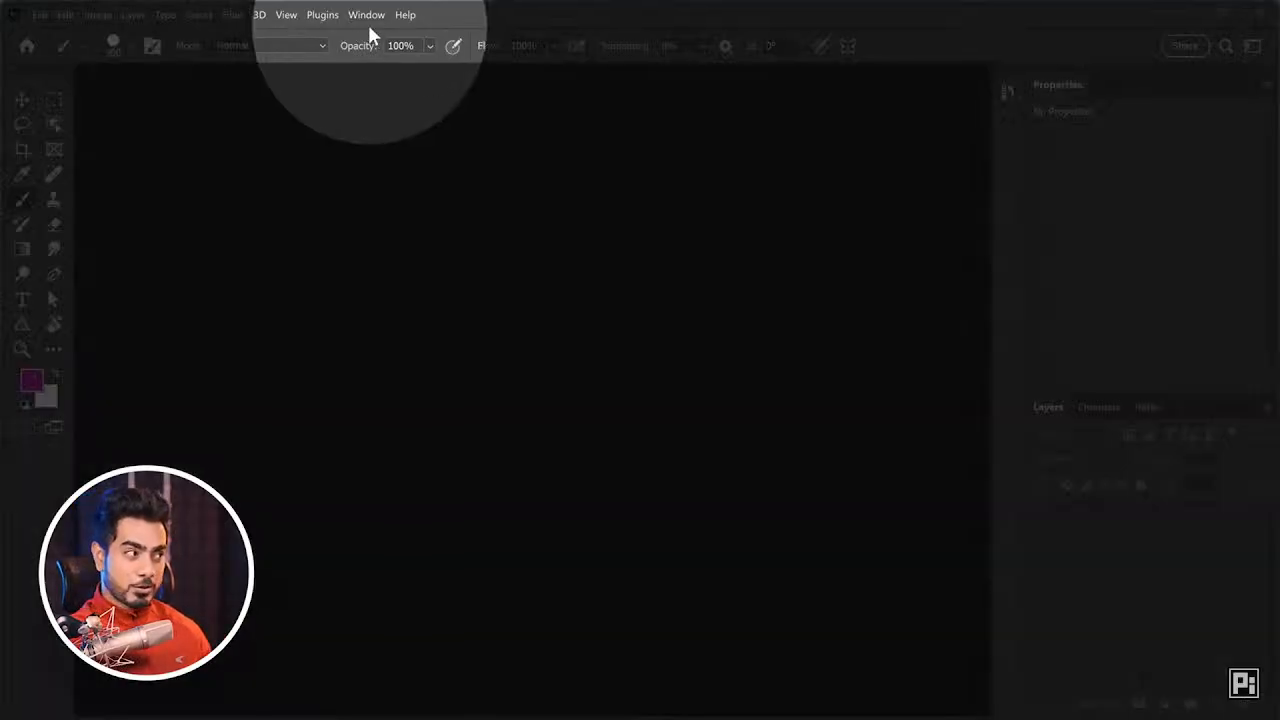
pyautogui.click(367, 17)
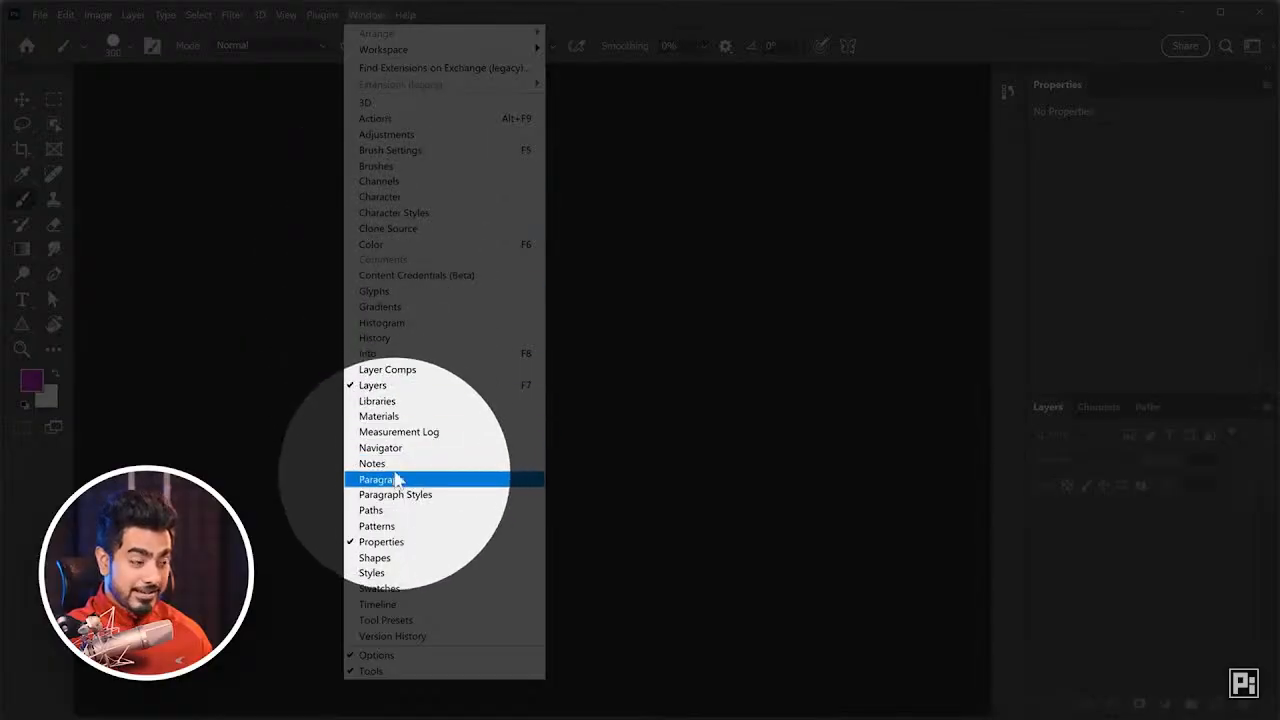
pyautogui.click(389, 119)
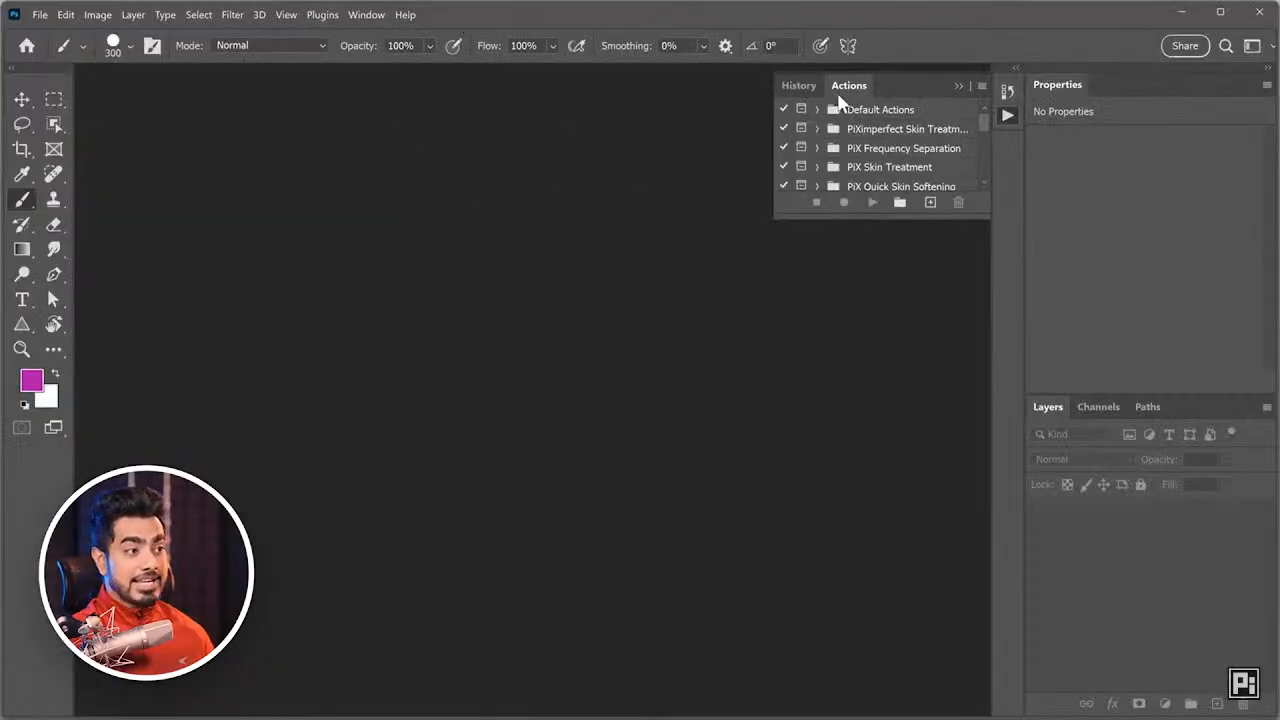
pyautogui.moveTo(1007, 115)
pyautogui.mouseDown()
pyautogui.moveTo(837, 177)
pyautogui.moveTo(1015, 130)
pyautogui.mouseUp()
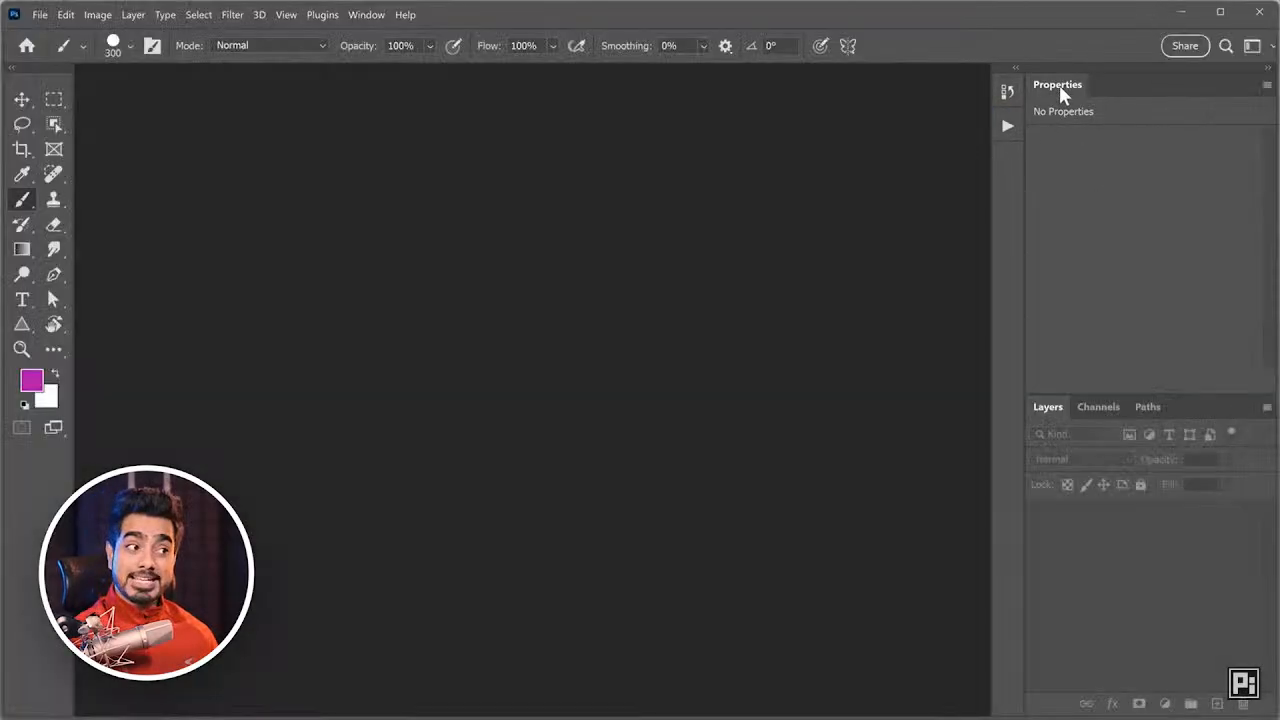
# Step: Dock Properties as an icon below Actions, expand and collapse it once, and return to the painted document
pyautogui.moveTo(1060, 85); pyautogui.dragTo(1010, 165)
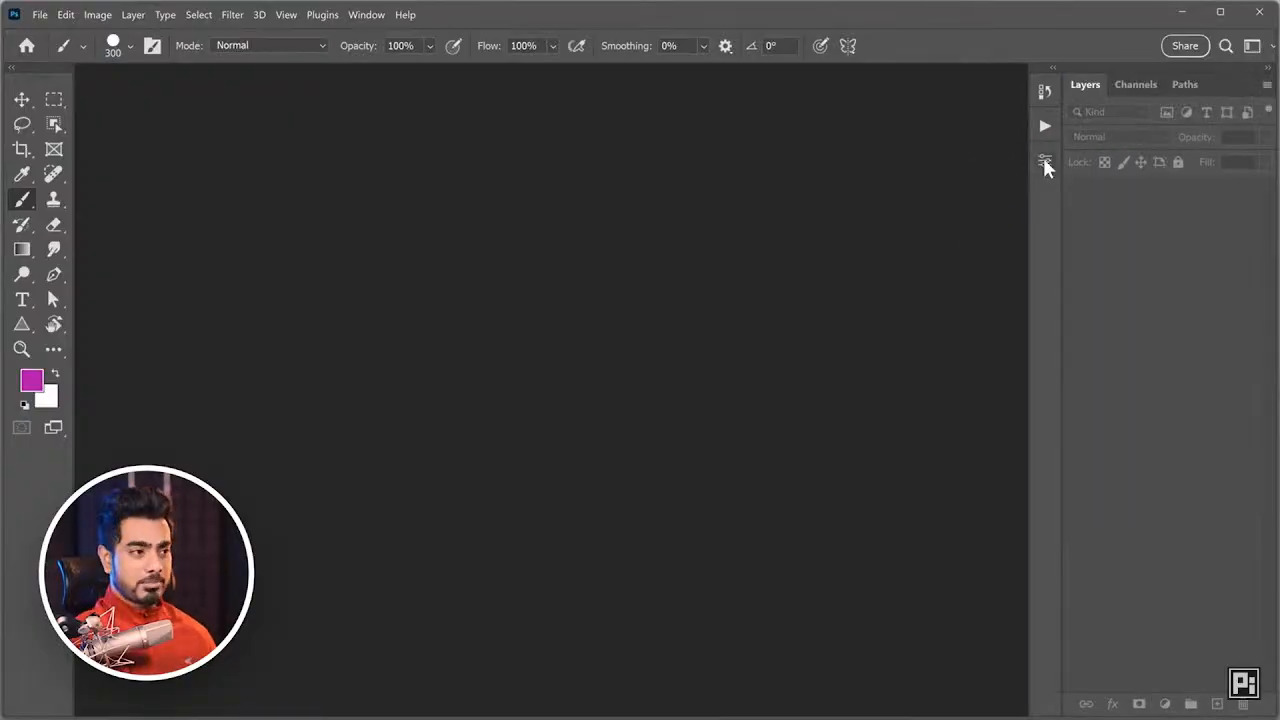
pyautogui.click(1044, 161)
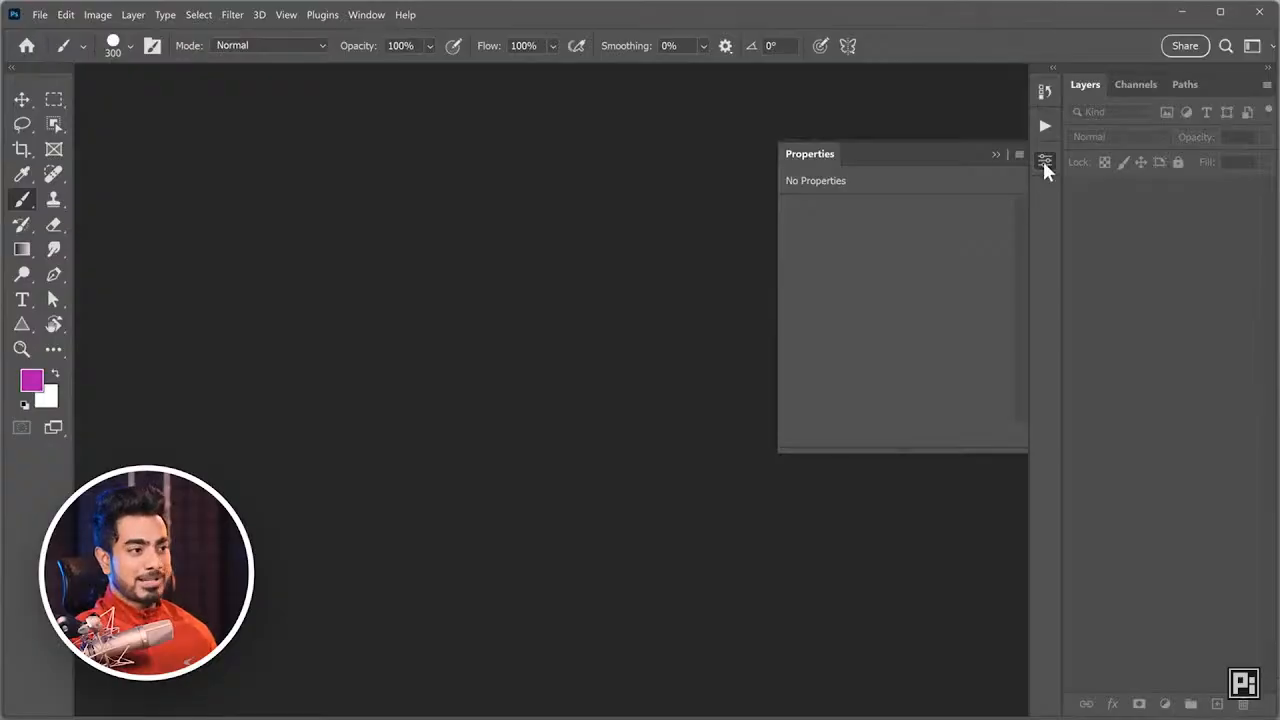
pyautogui.click(1044, 161)
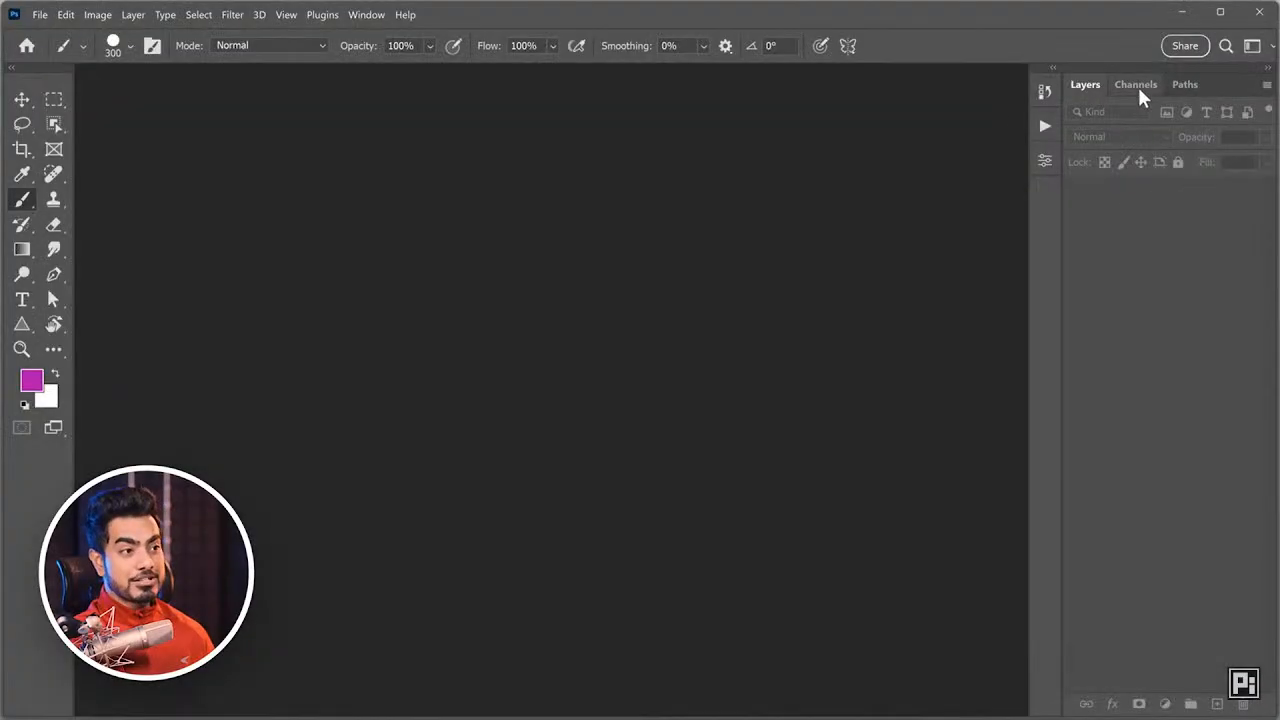
pyautogui.click(1216, 625)
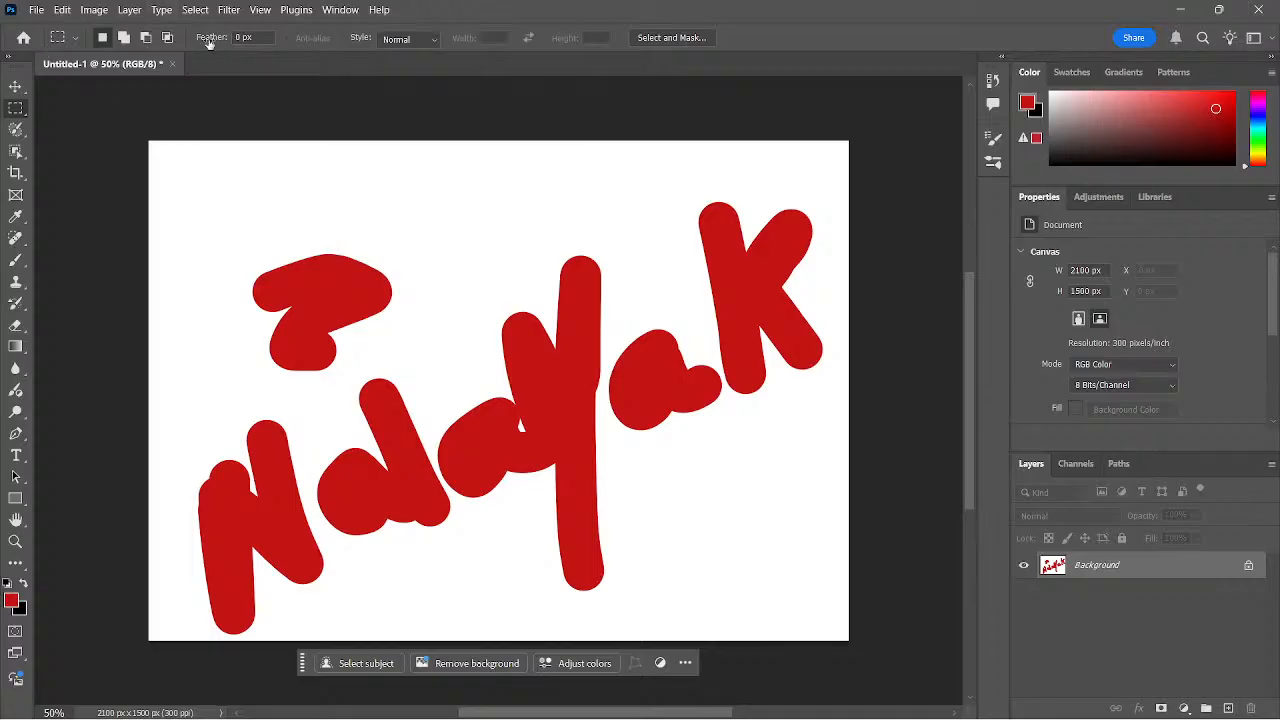
# Step: Expand the toolbar to two columns and remove the Color panel from its group, bringing Swatches to the front
pyautogui.click(8, 57)
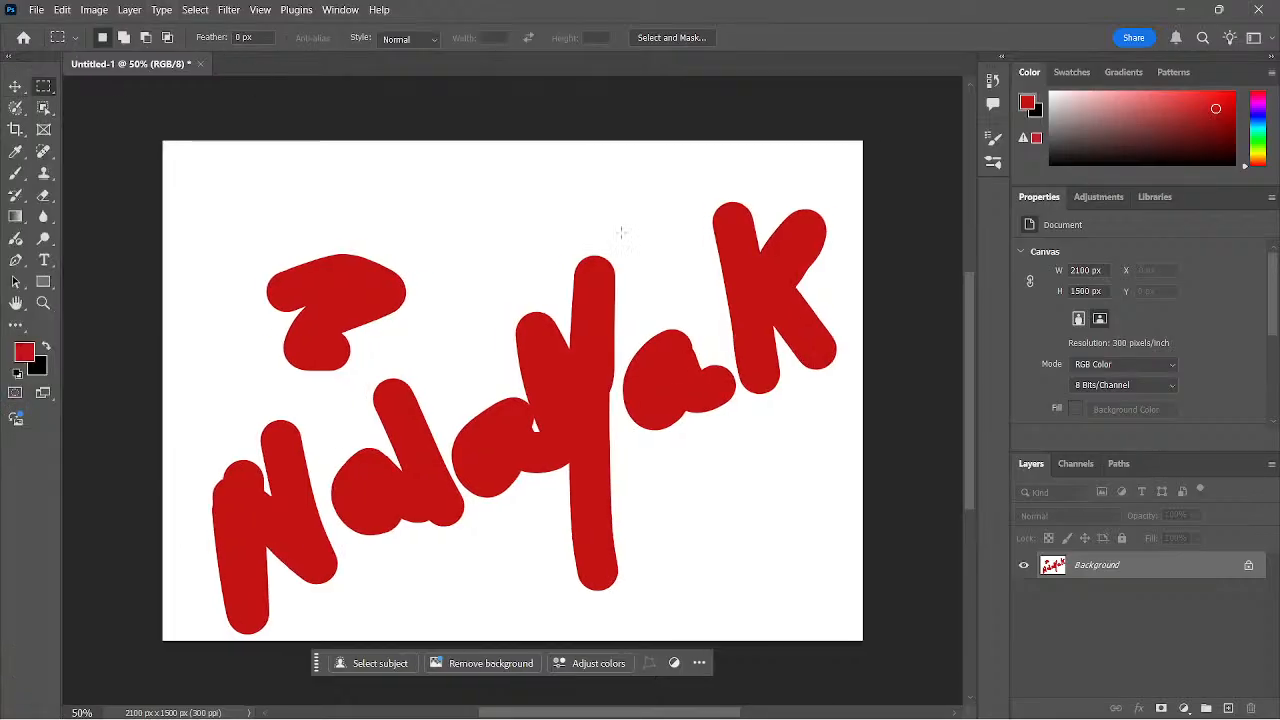
pyautogui.moveTo(1027, 73); pyautogui.dragTo(1030, 172)
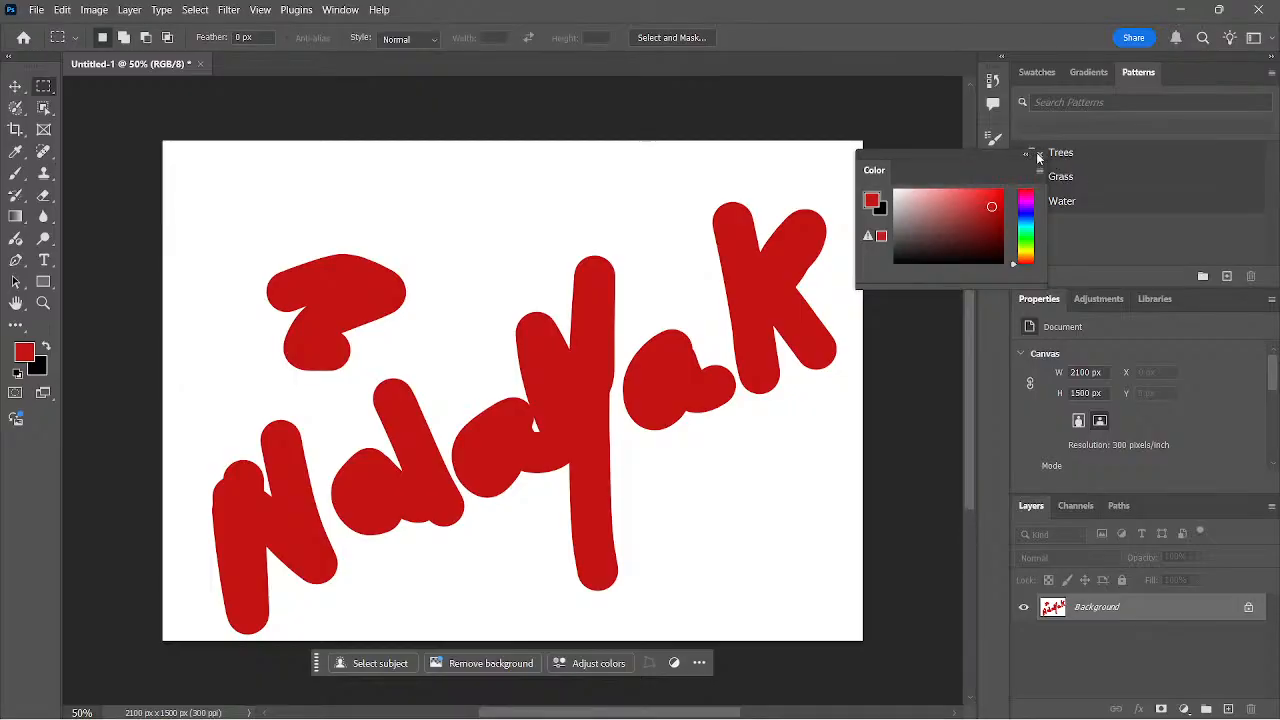
pyautogui.click(1037, 154)
pyautogui.click(1088, 72)
pyautogui.click(1037, 72)
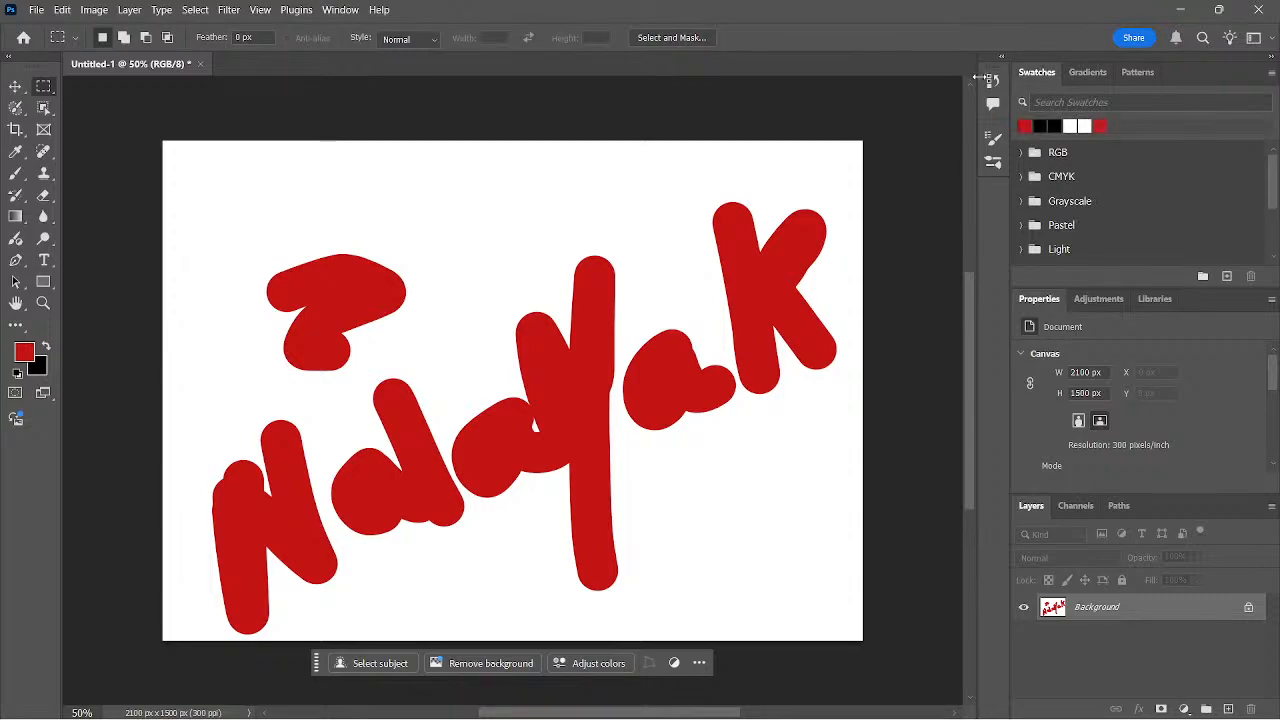
# Step: Look through the collapsed History, Comments, Brushes and Brush Settings panels in turn
pyautogui.click(992, 80)
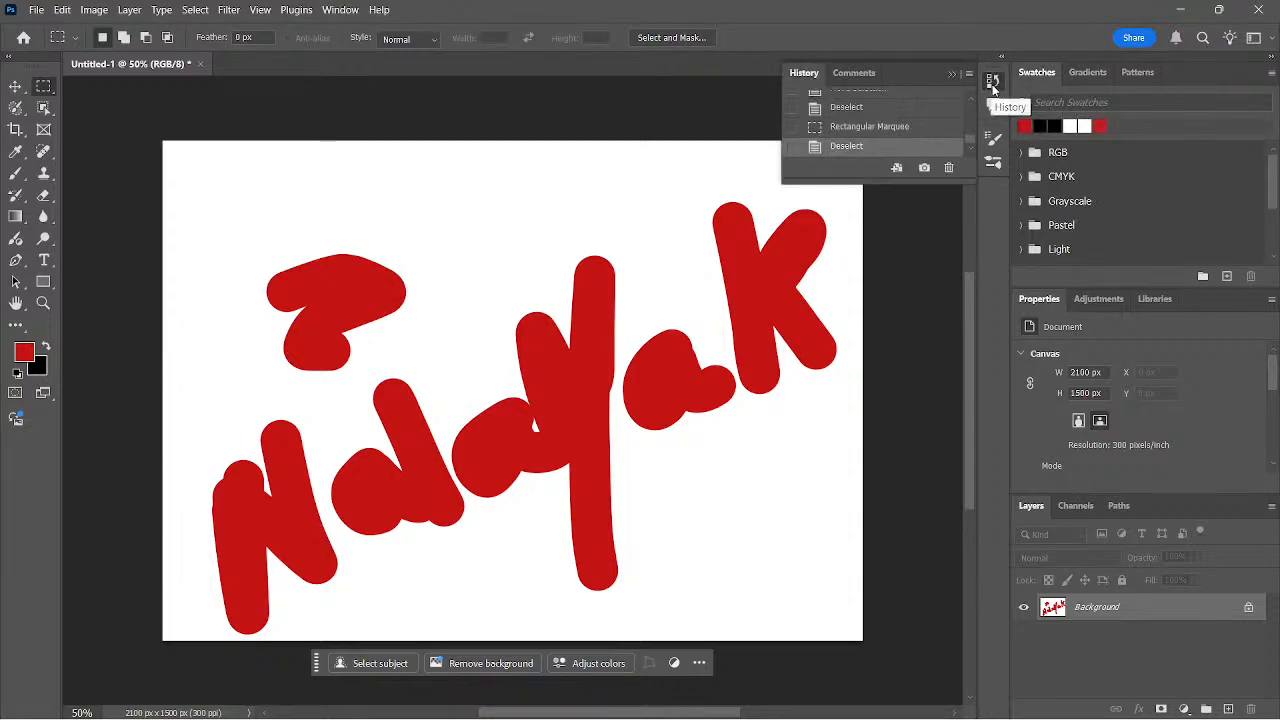
pyautogui.click(993, 104)
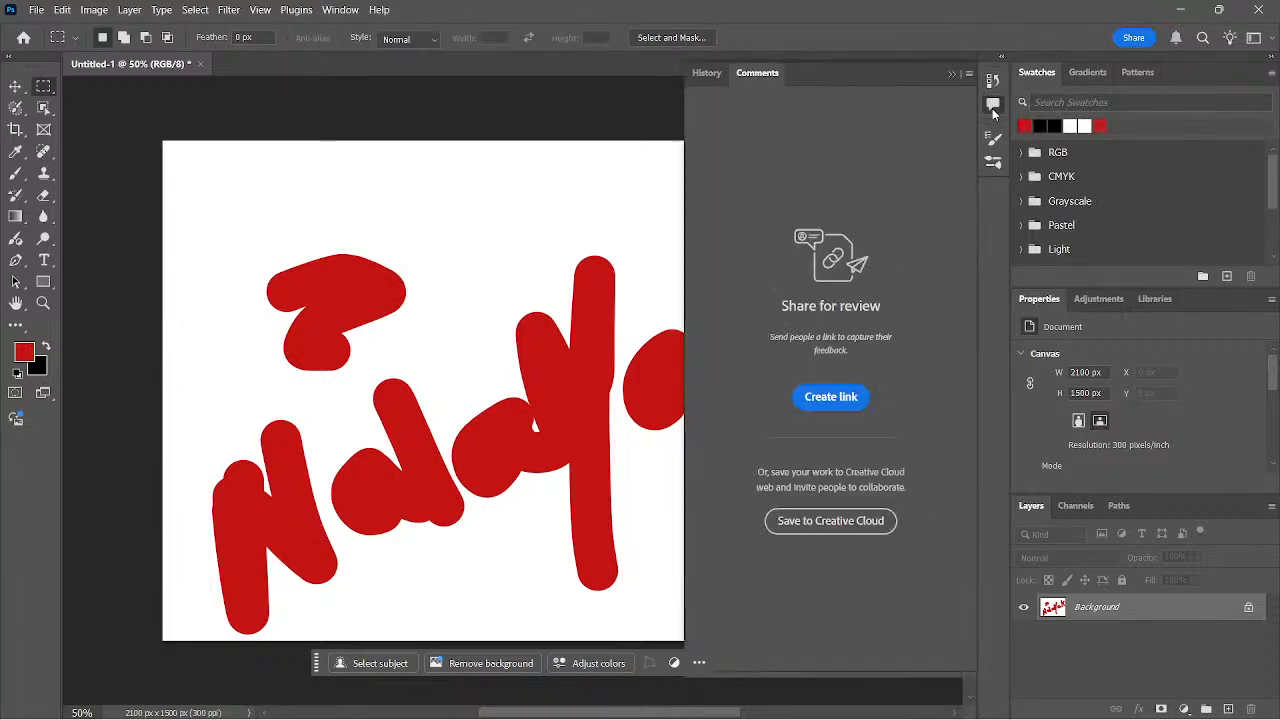
pyautogui.click(993, 161)
pyautogui.click(999, 143)
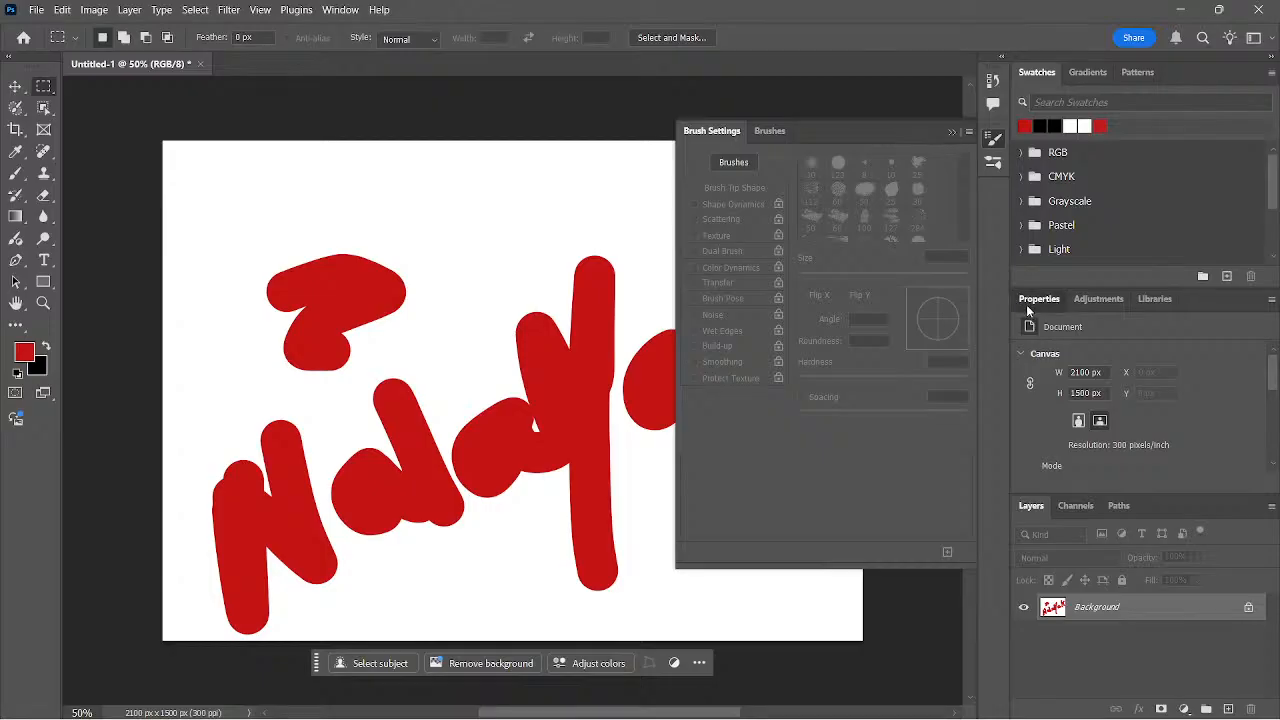
# Step: Close the Adjustments and Libraries panels and dock Properties as an icon below the brush panels, collapsing Brush Settings
pyautogui.moveTo(1098, 298); pyautogui.dragTo(1052, 358)
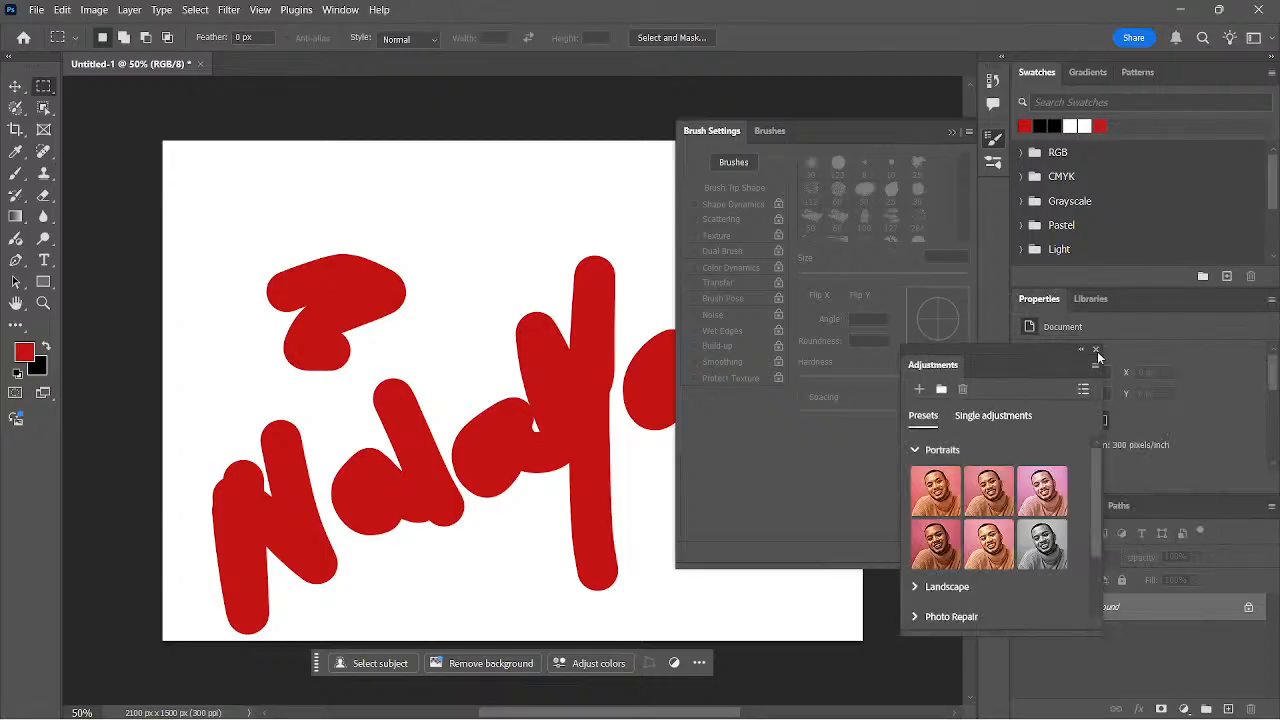
pyautogui.click(1097, 351)
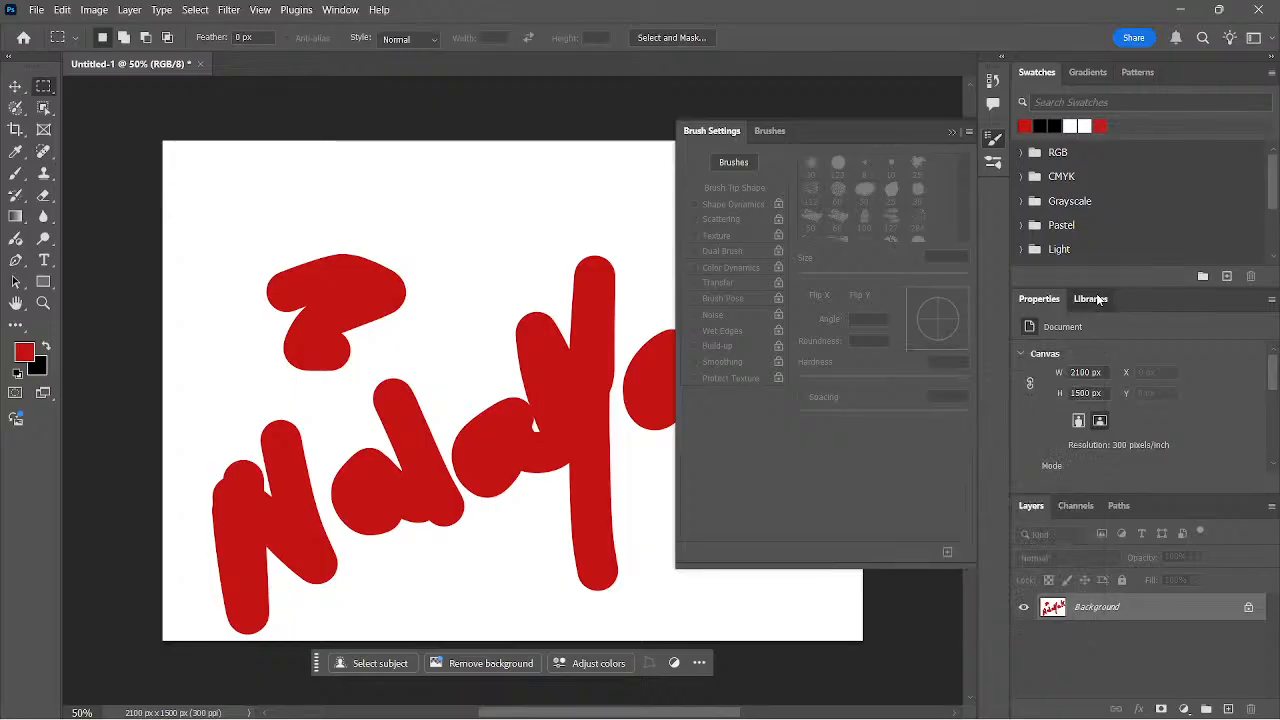
pyautogui.click(1090, 299)
pyautogui.moveTo(1097, 299); pyautogui.dragTo(1021, 401)
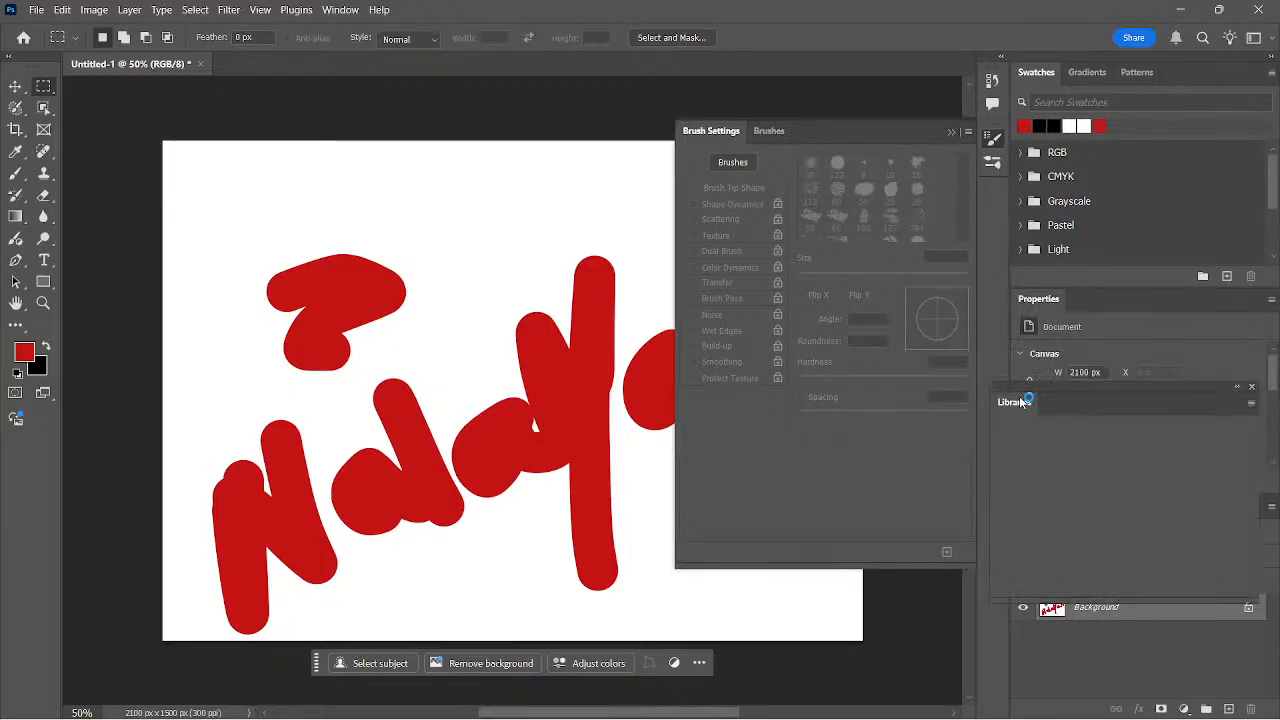
pyautogui.click(1253, 387)
pyautogui.moveTo(1040, 298); pyautogui.dragTo(988, 195)
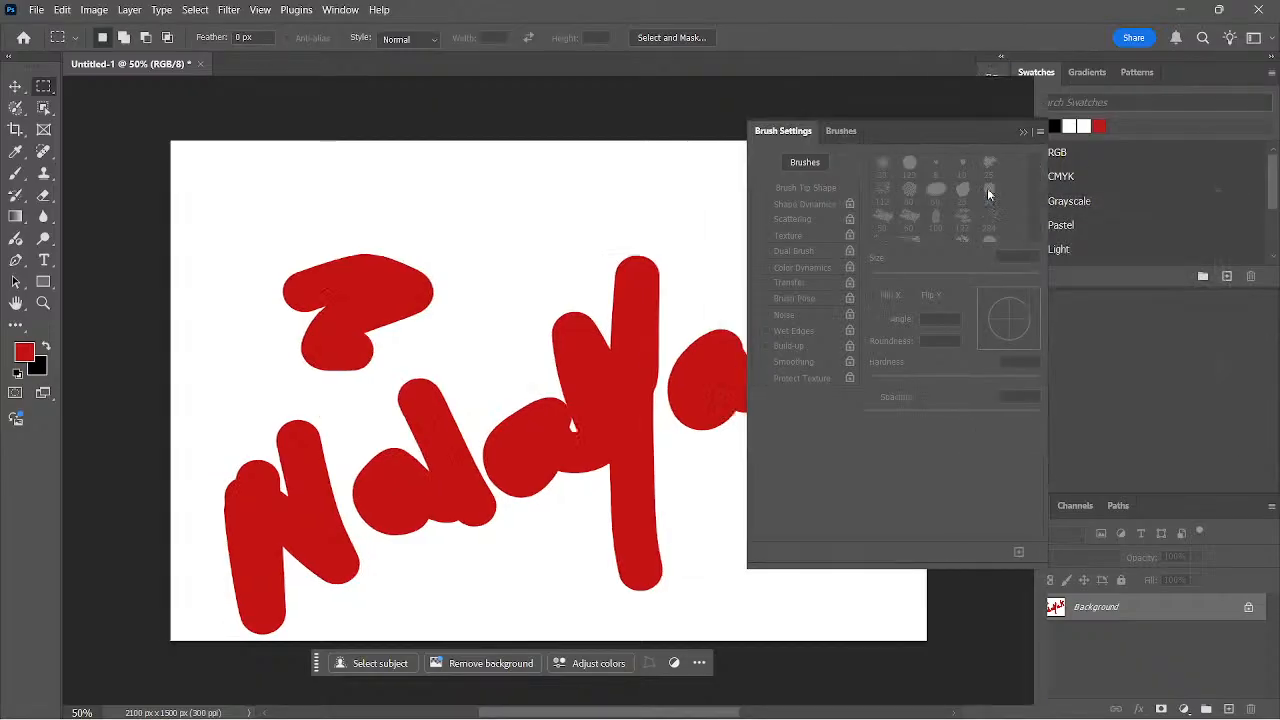
pyautogui.click(1022, 133)
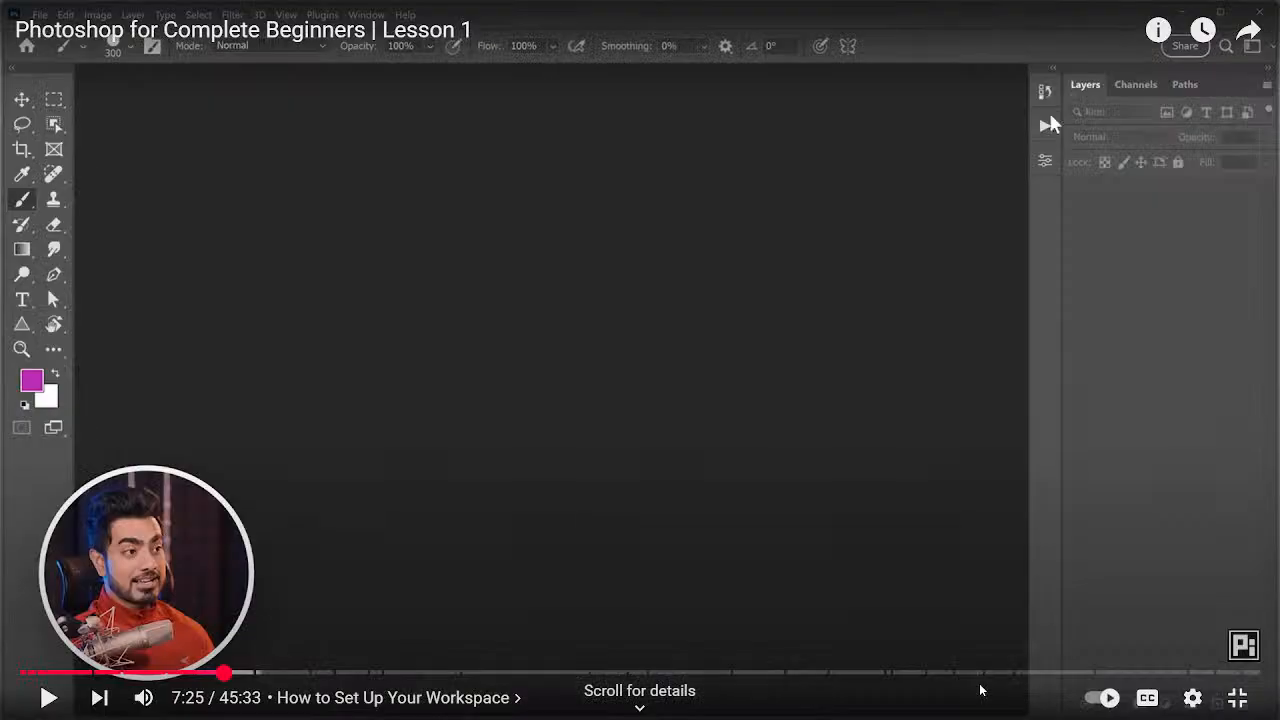
# Step: Play the workspace setup section of the lesson in short bursts to examine the Actions and Properties icons
pyautogui.press('space')
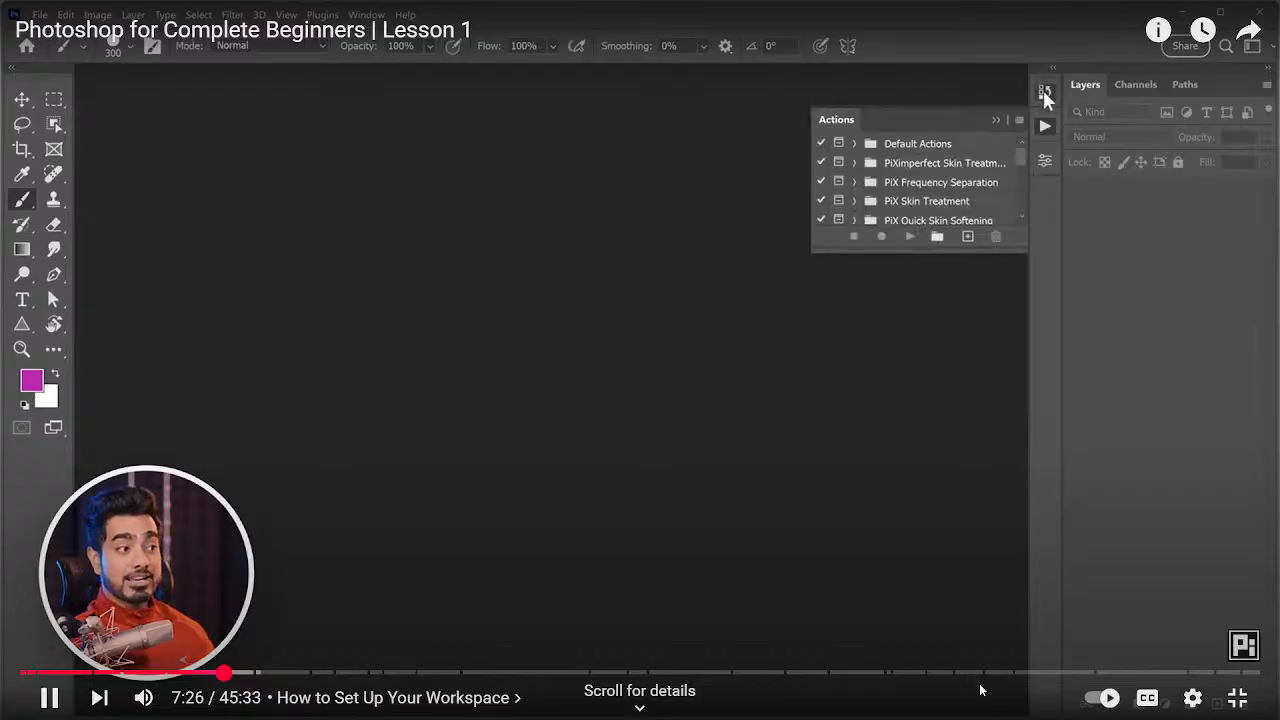
pyautogui.press('space')
pyautogui.press('space')
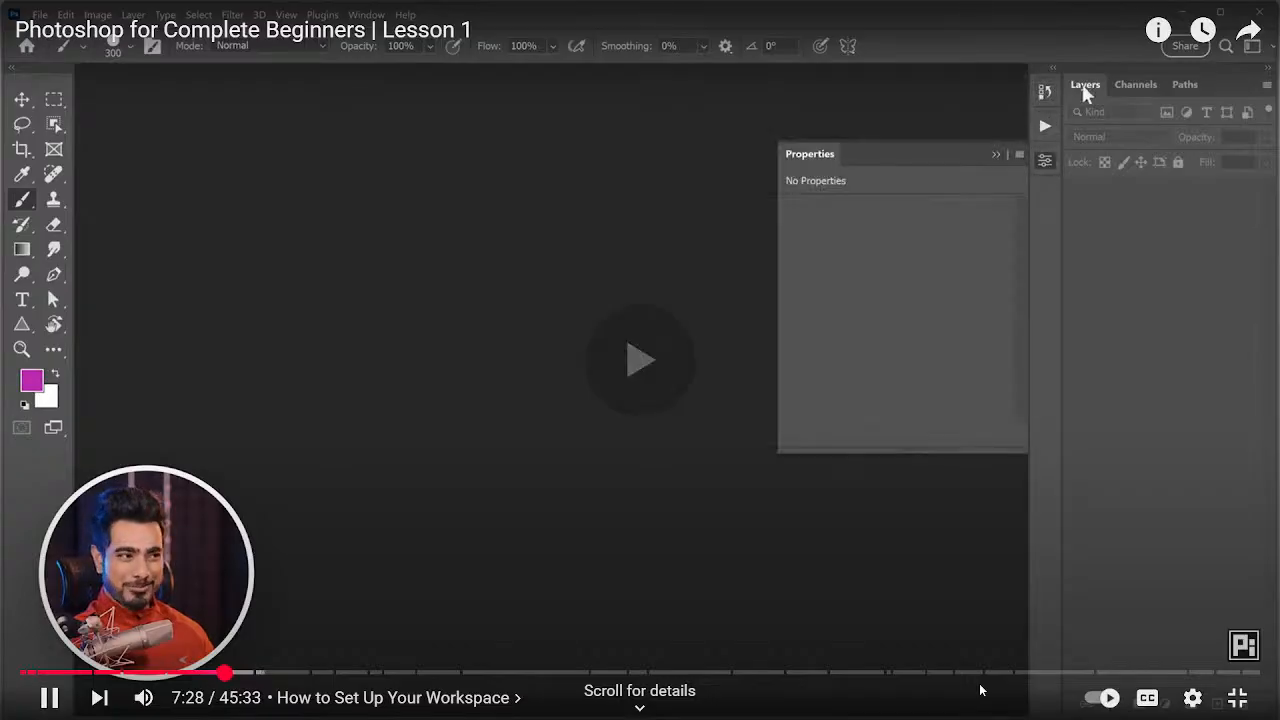
pyautogui.press('space')
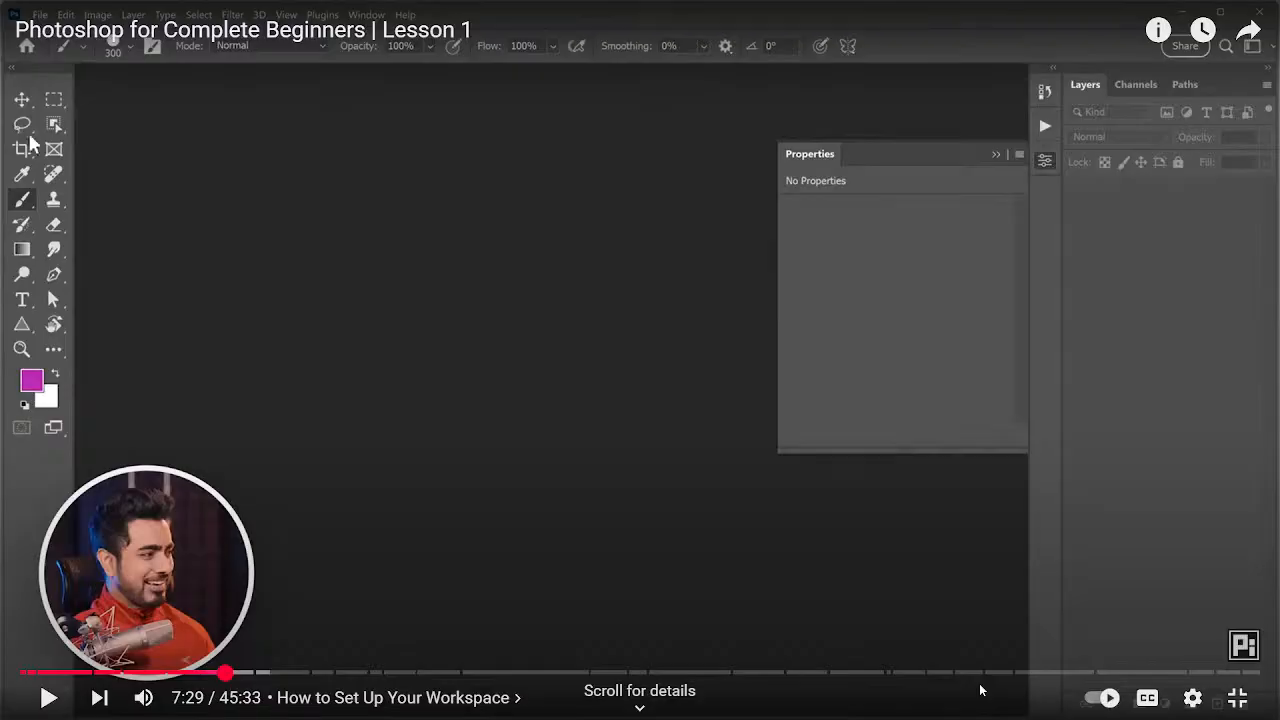
# Step: Switch to the painted Photoshop document, show the Actions panel, and expand and collapse it from its icon
pyautogui.hotkey('alt', 'Tab')
pyautogui.click(340, 9)
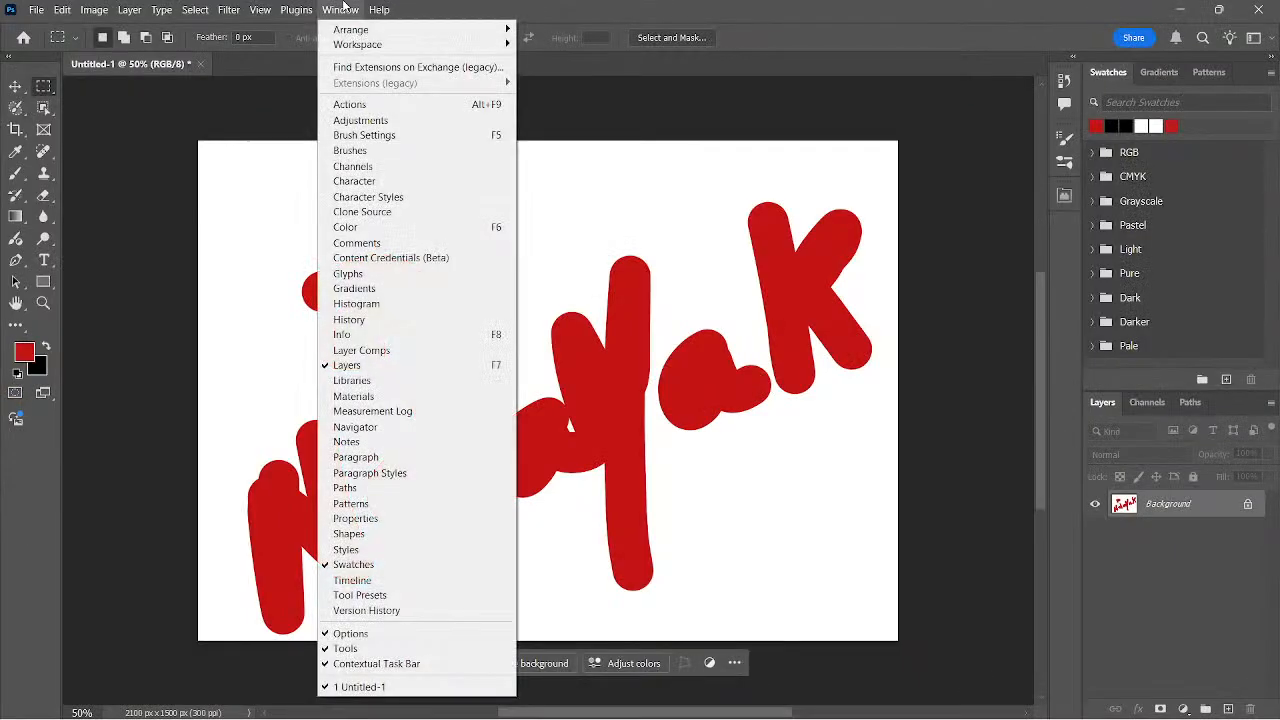
pyautogui.click(361, 104)
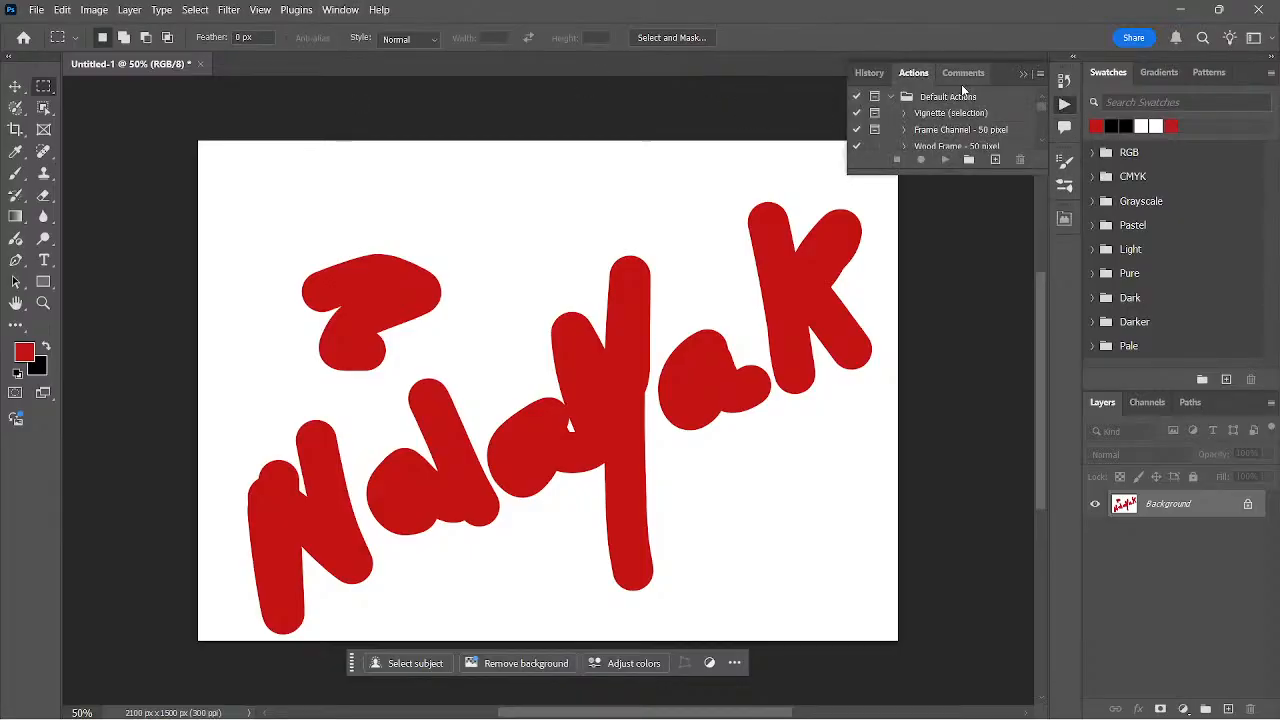
pyautogui.click(1065, 106)
pyautogui.click(1065, 106)
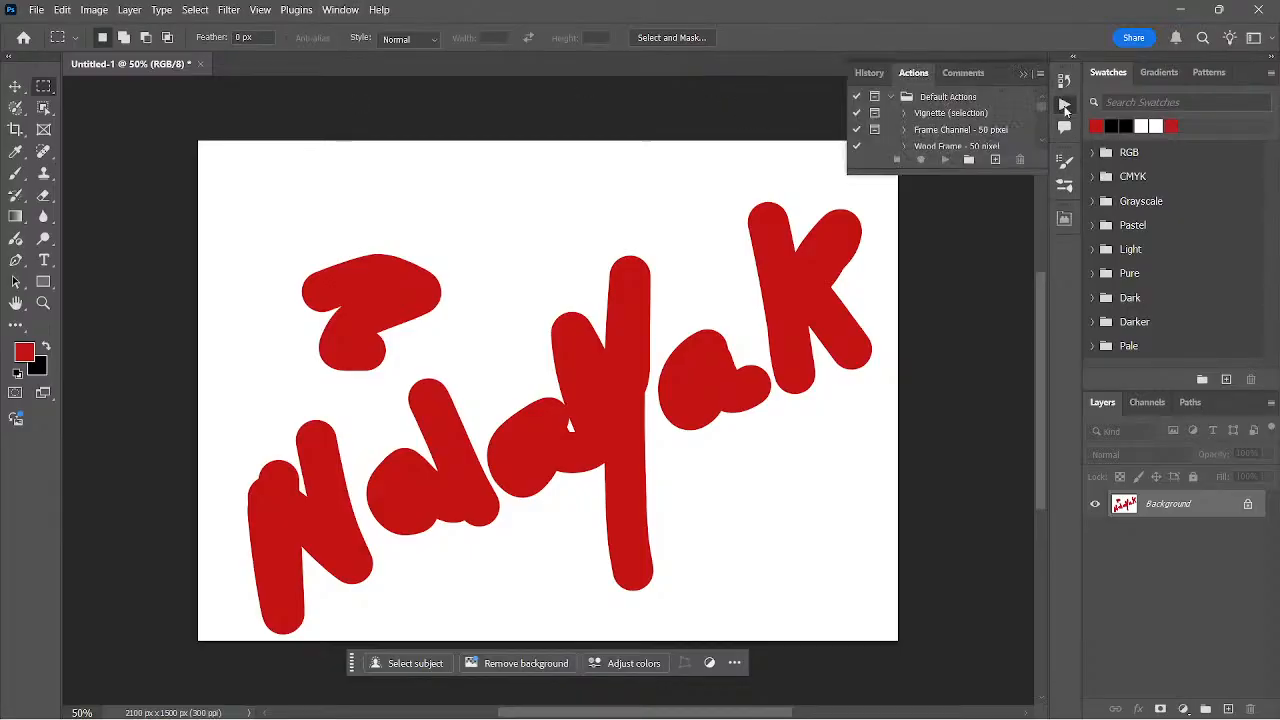
pyautogui.click(1065, 106)
pyautogui.click(1065, 106)
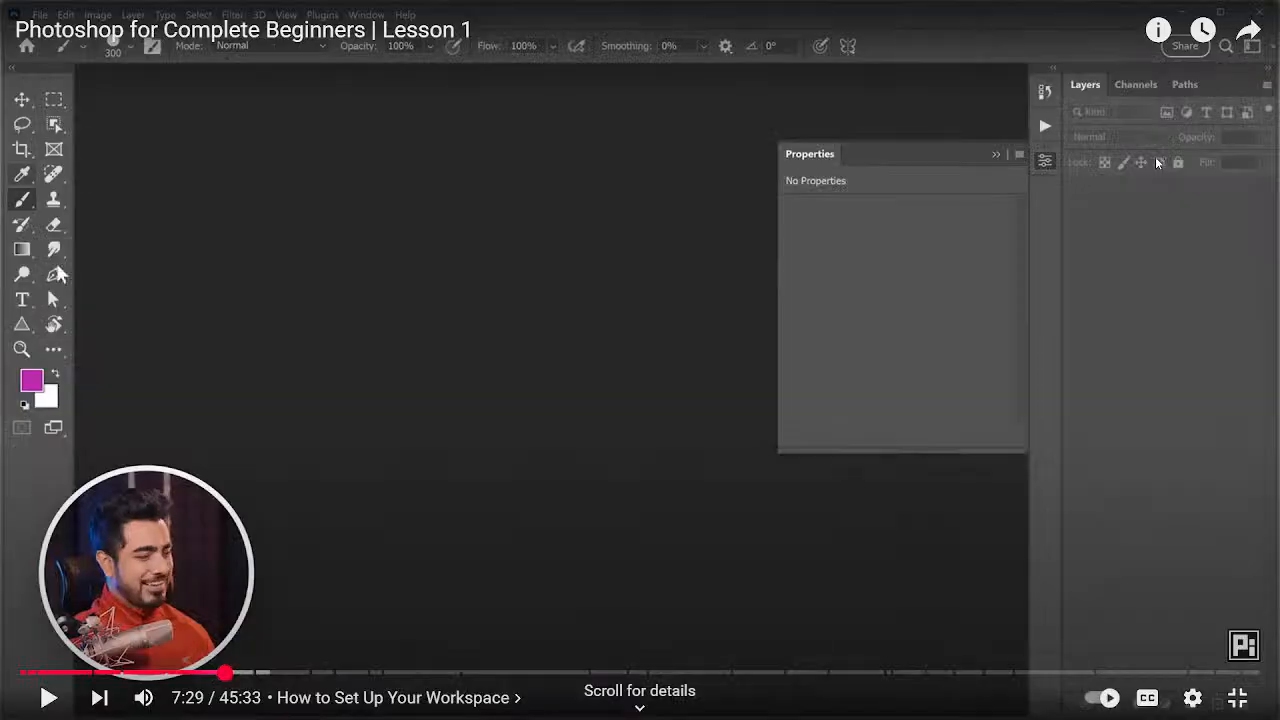
# Step: Resume the lesson and save the panel layout as a new workspace named Minimal, capturing Keyboard Shortcuts, Menus and Toolbar
pyautogui.click(726, 230)
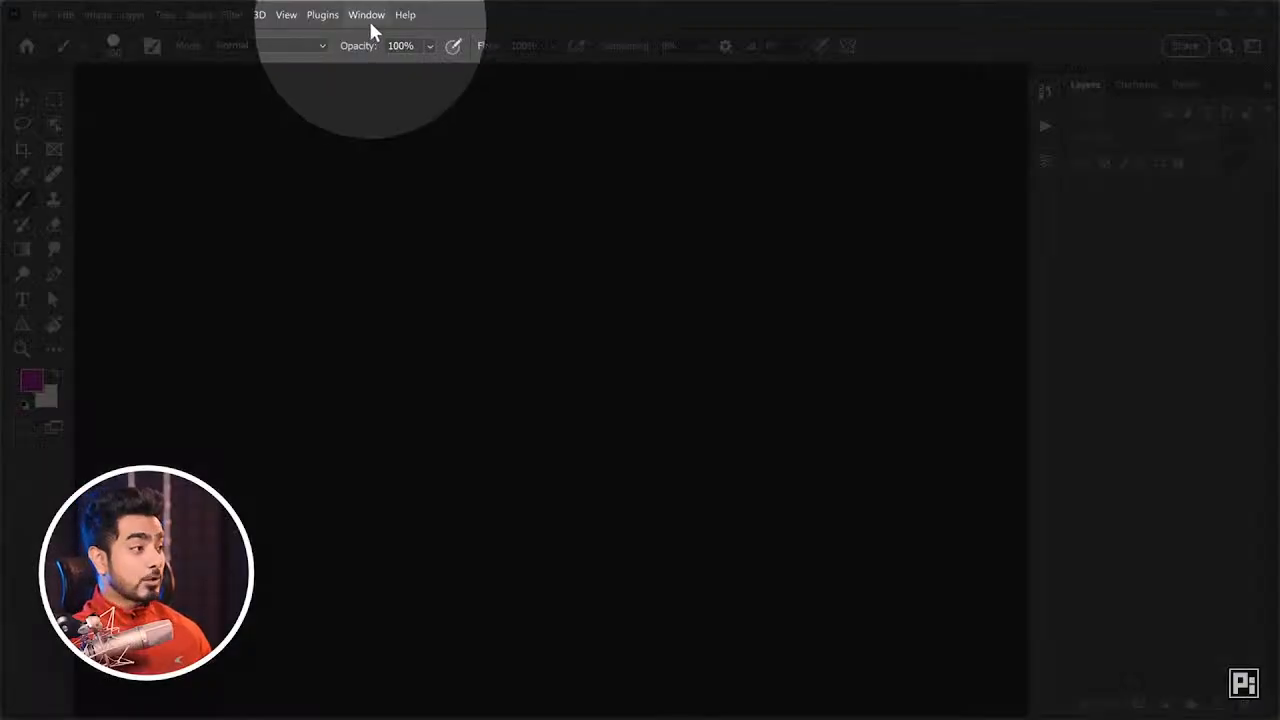
pyautogui.click(366, 15)
pyautogui.moveTo(403, 58)
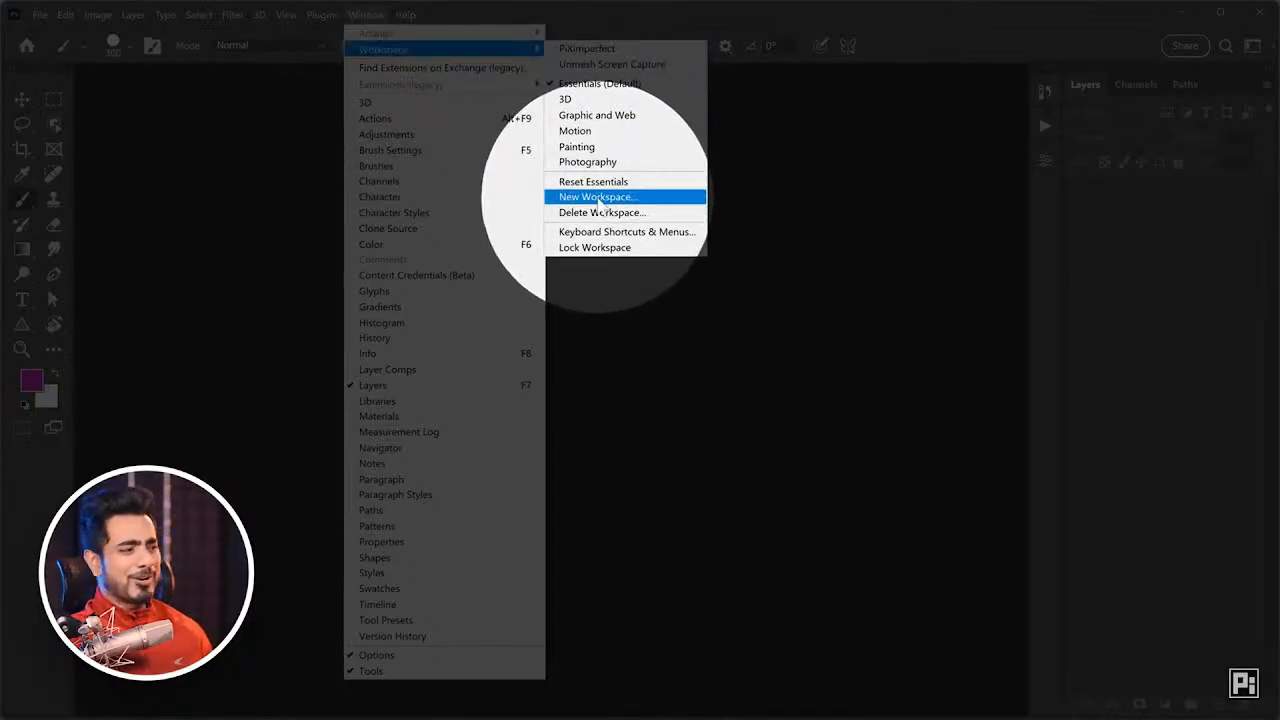
pyautogui.click(603, 199)
pyautogui.write('Minimal')
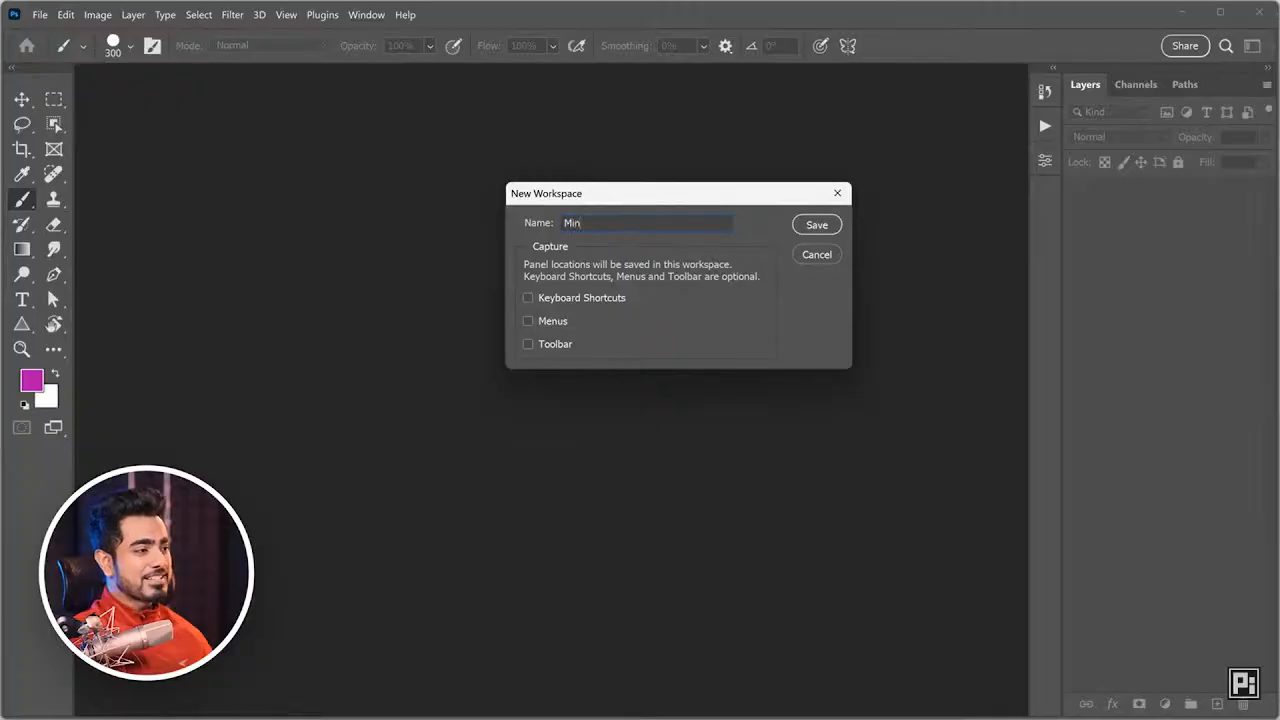
pyautogui.click(571, 301)
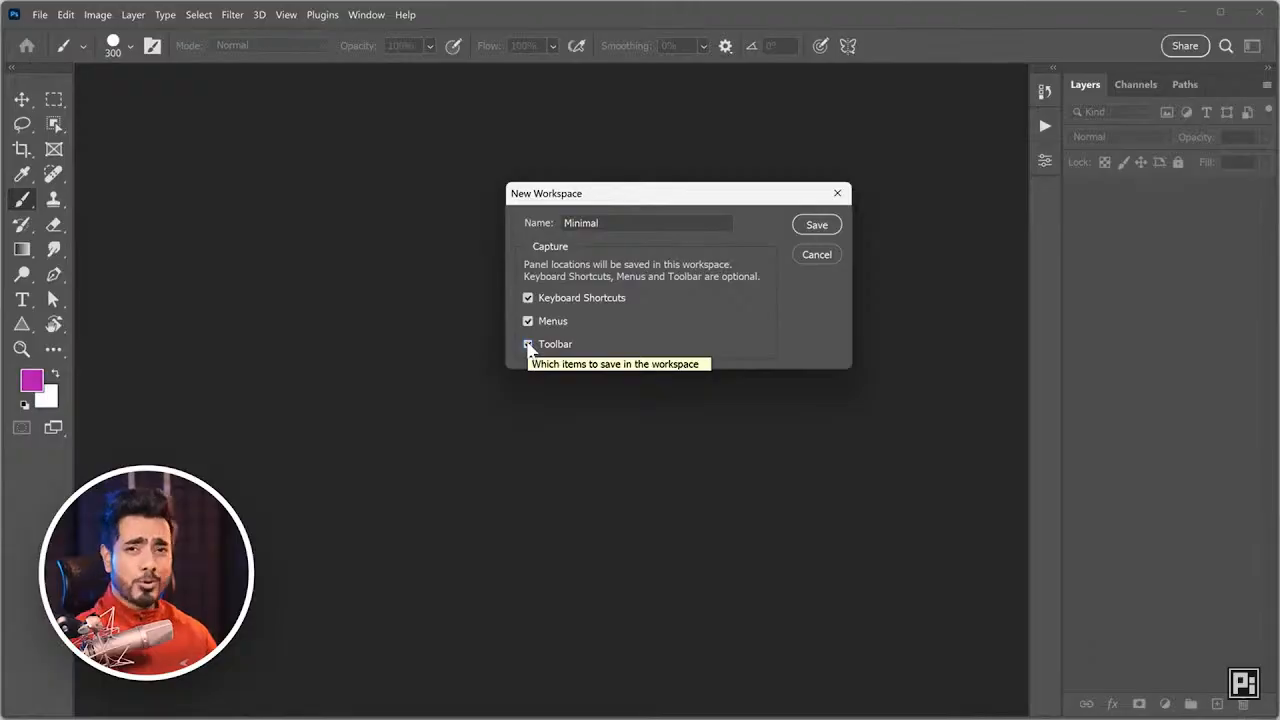
pyautogui.click(528, 344)
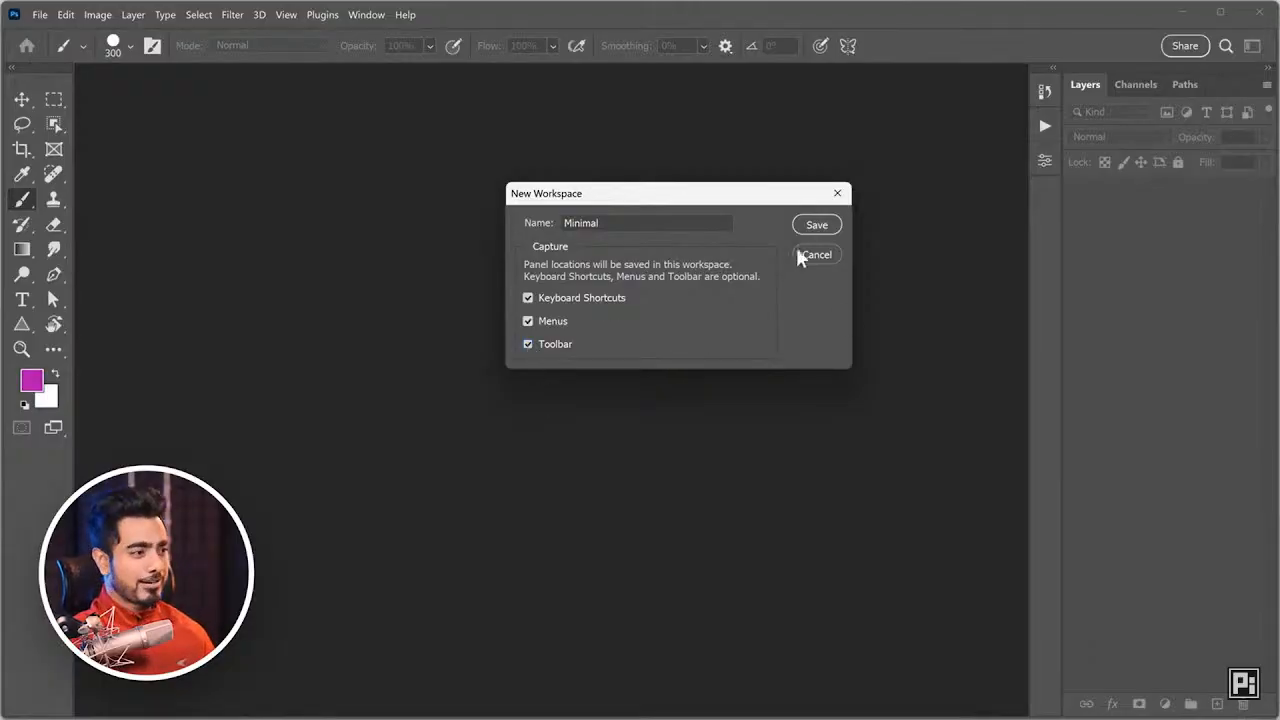
pyautogui.click(818, 225)
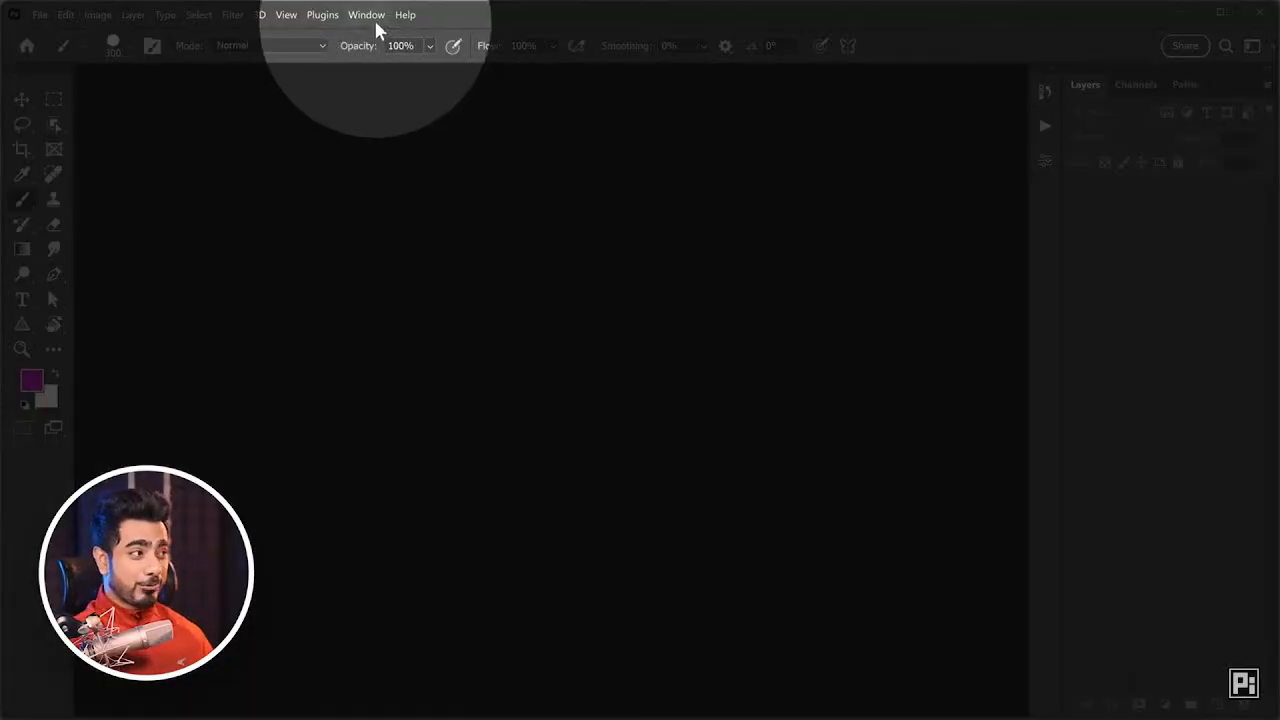
# Step: Check the list of workspaces for the saved Minimal entry and close the list
pyautogui.click(368, 15)
pyautogui.moveTo(430, 49)
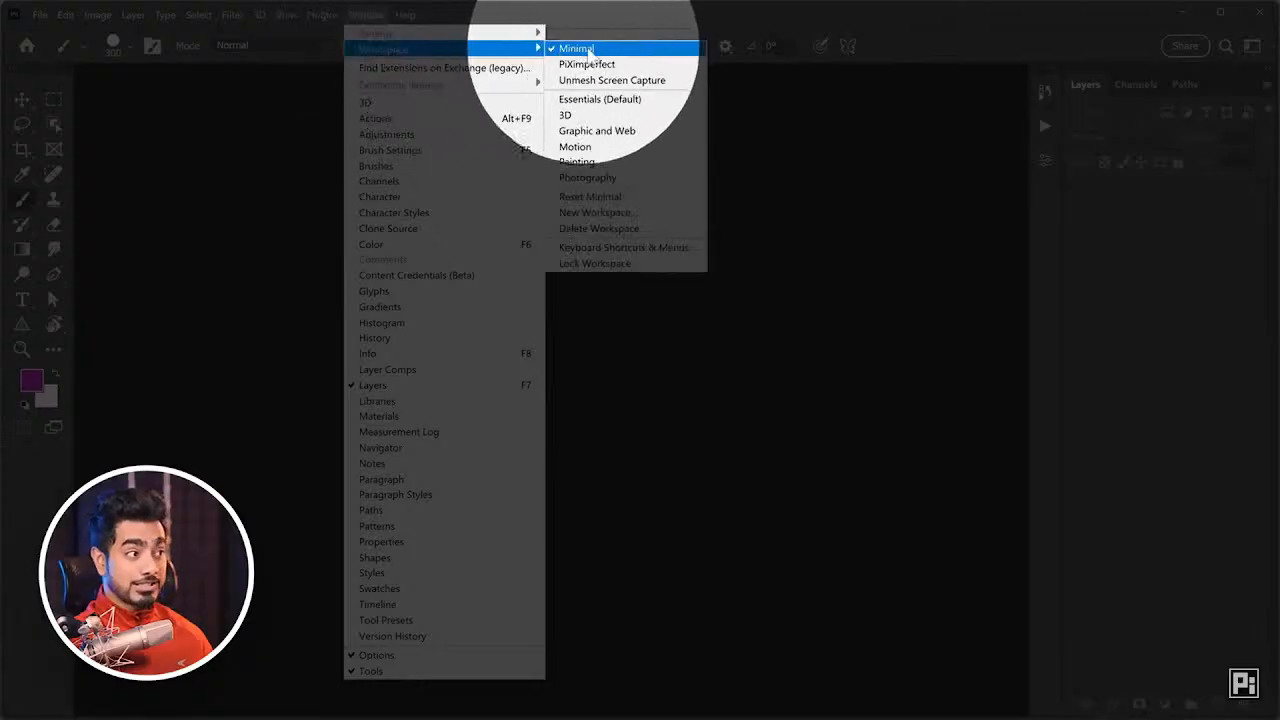
pyautogui.click(853, 131)
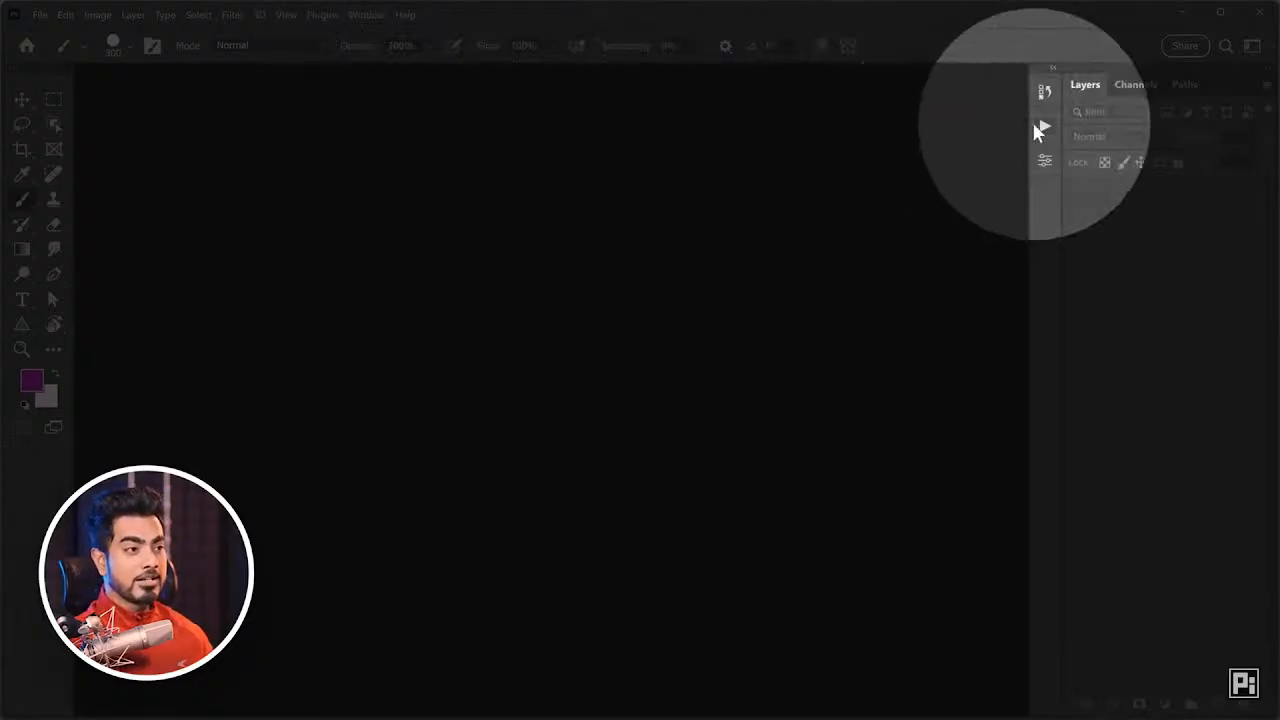
# Step: Float the Channels and Layers panels, close Layers, and restore the saved layout by resetting the Minimal workspace
pyautogui.moveTo(1087, 88); pyautogui.dragTo(388, 192)
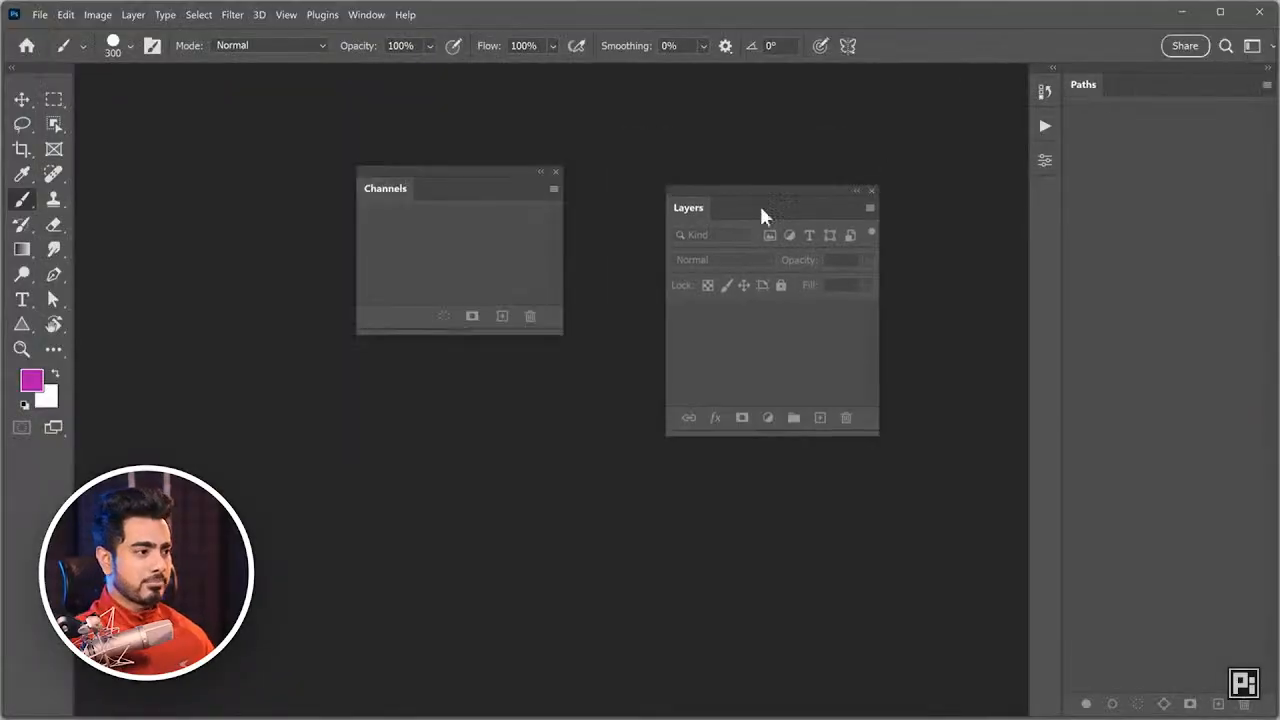
pyautogui.click(871, 190)
pyautogui.click(367, 15)
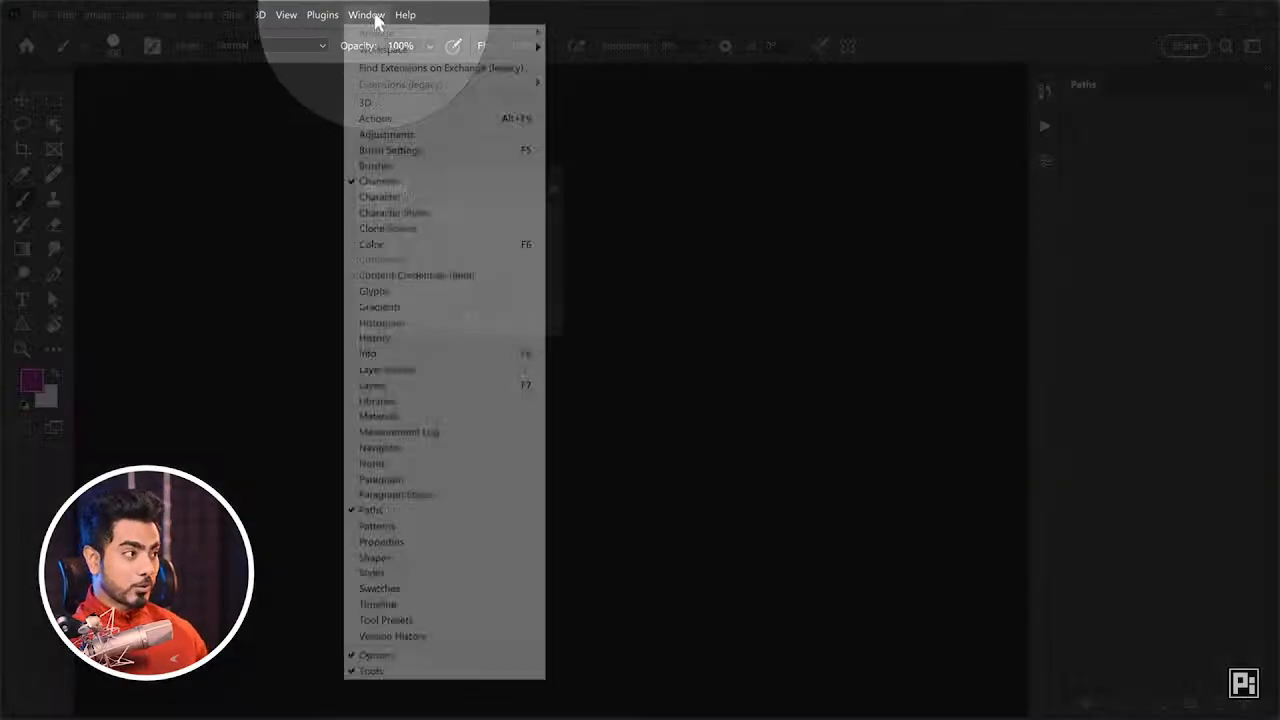
pyautogui.moveTo(450, 49)
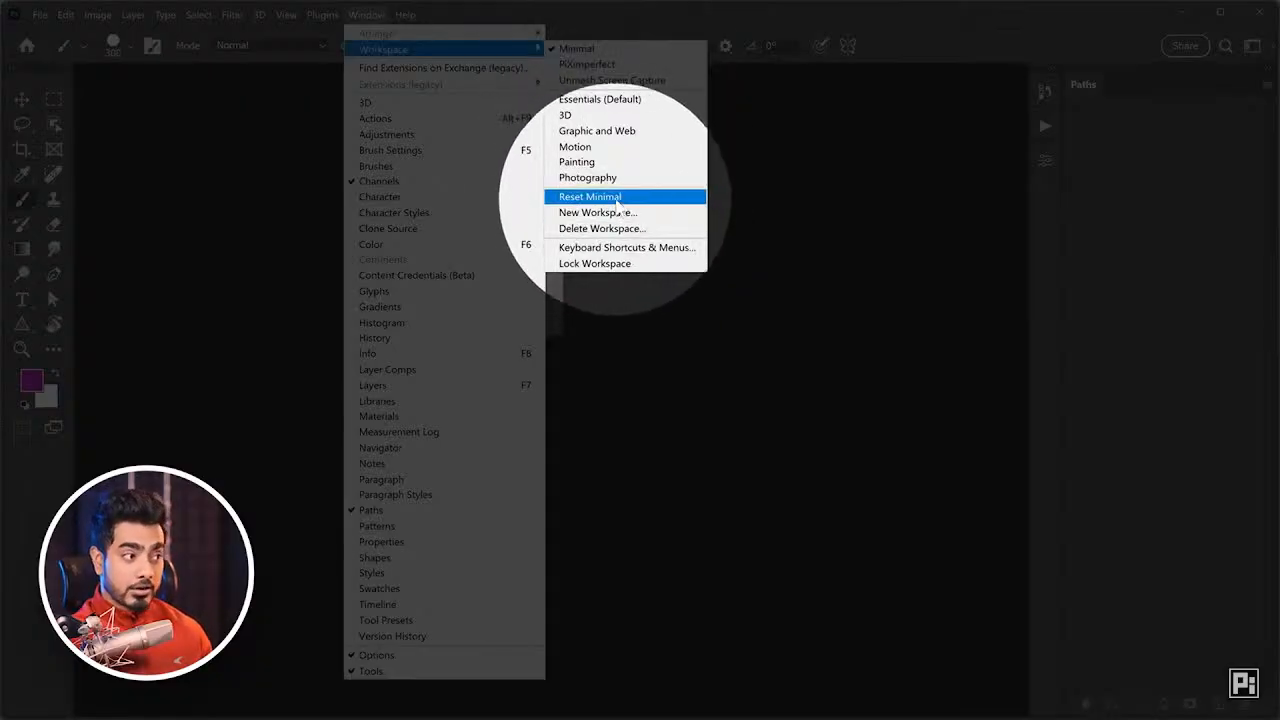
pyautogui.click(616, 196)
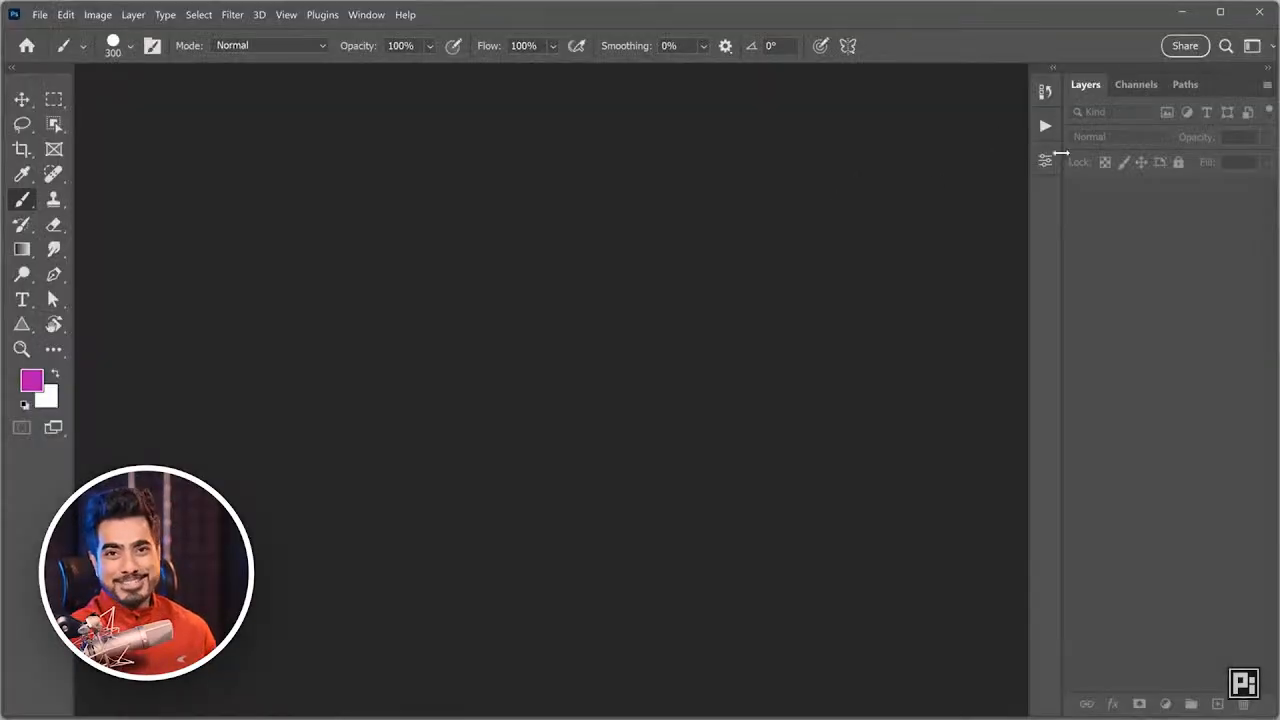
# Step: Apply the Painting workspace and switch from it to the Photography workspace
pyautogui.click(360, 14)
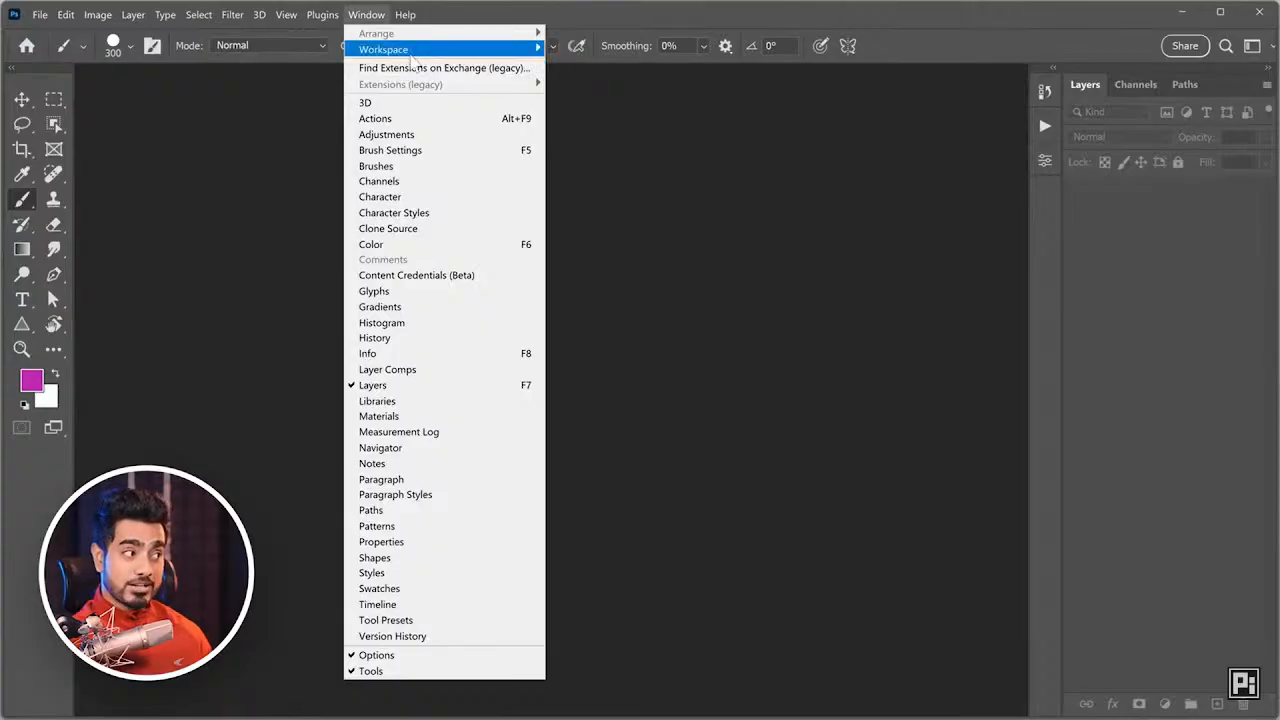
pyautogui.moveTo(412, 50)
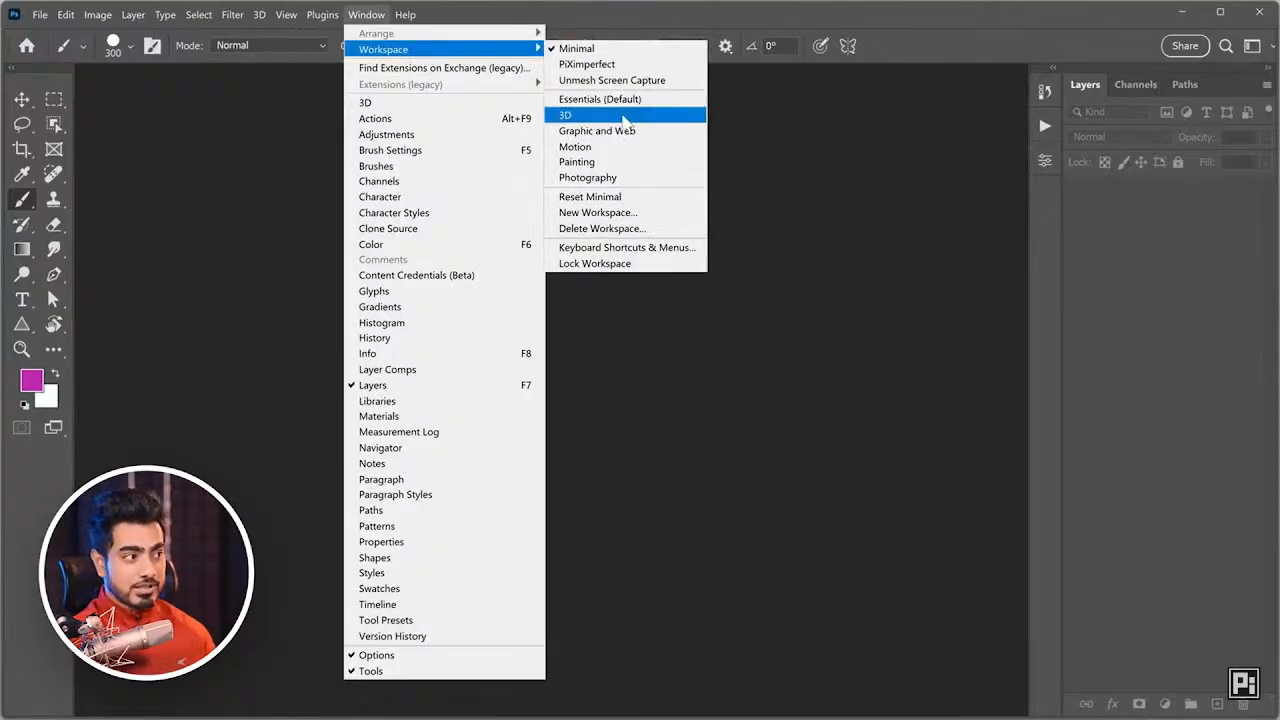
pyautogui.click(604, 162)
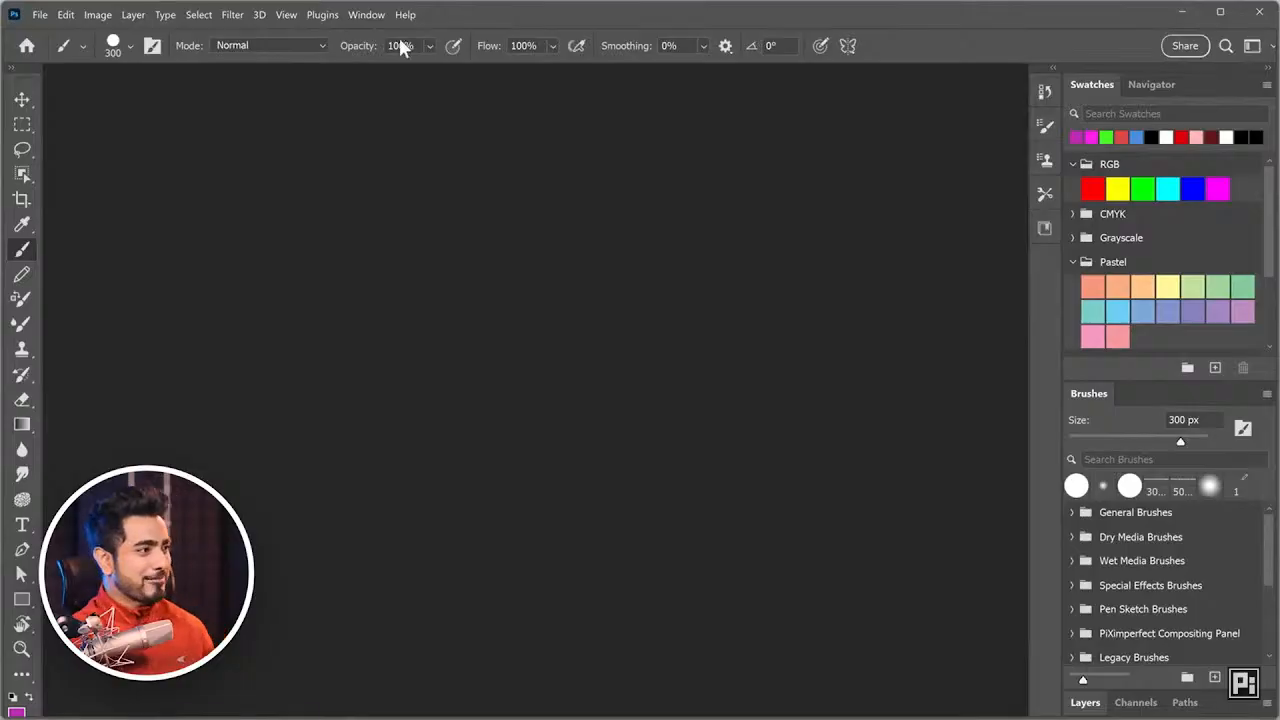
pyautogui.click(366, 14)
pyautogui.moveTo(527, 54)
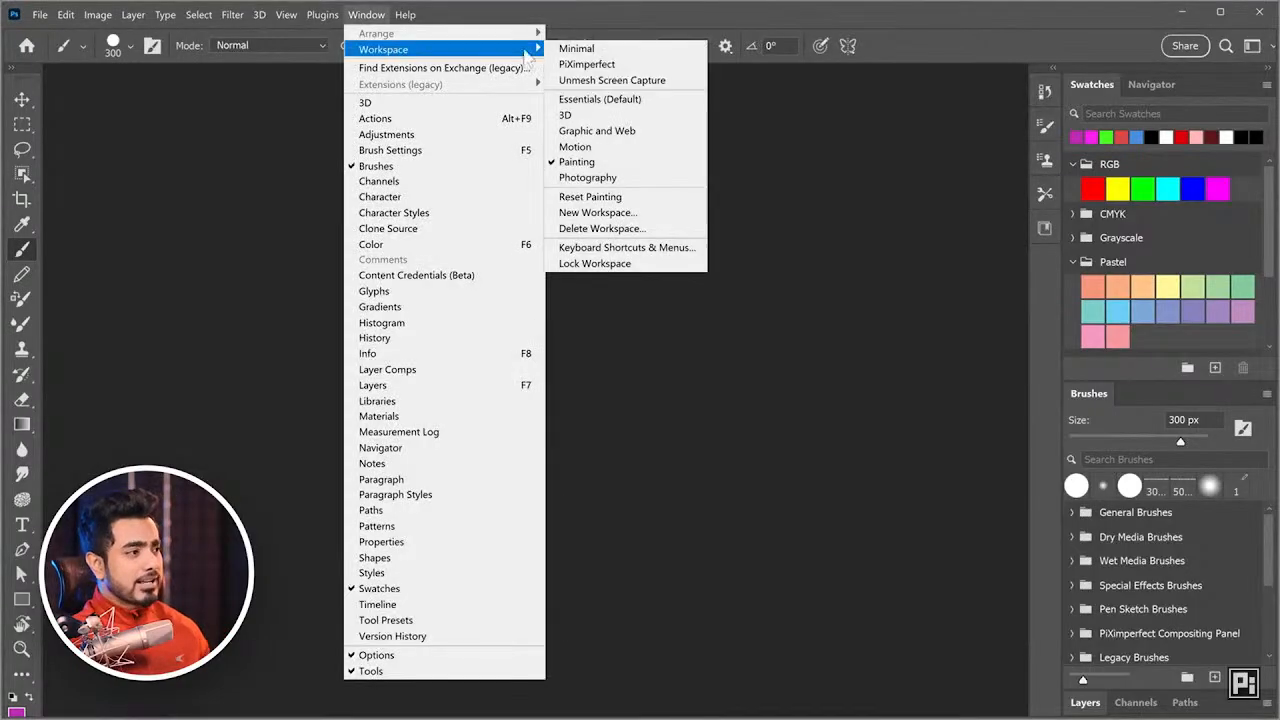
pyautogui.click(592, 177)
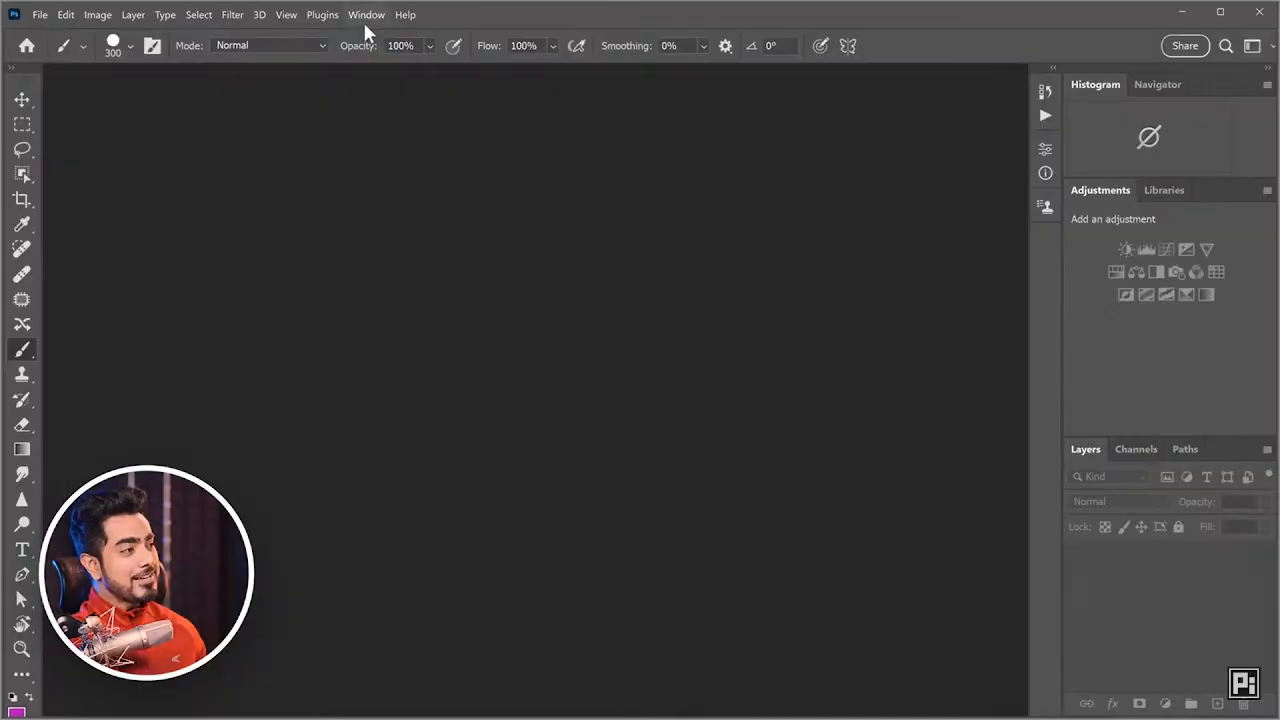
# Step: Switch the workspace from Photography back to the custom Minimal workspace
pyautogui.click(366, 14)
pyautogui.moveTo(429, 52)
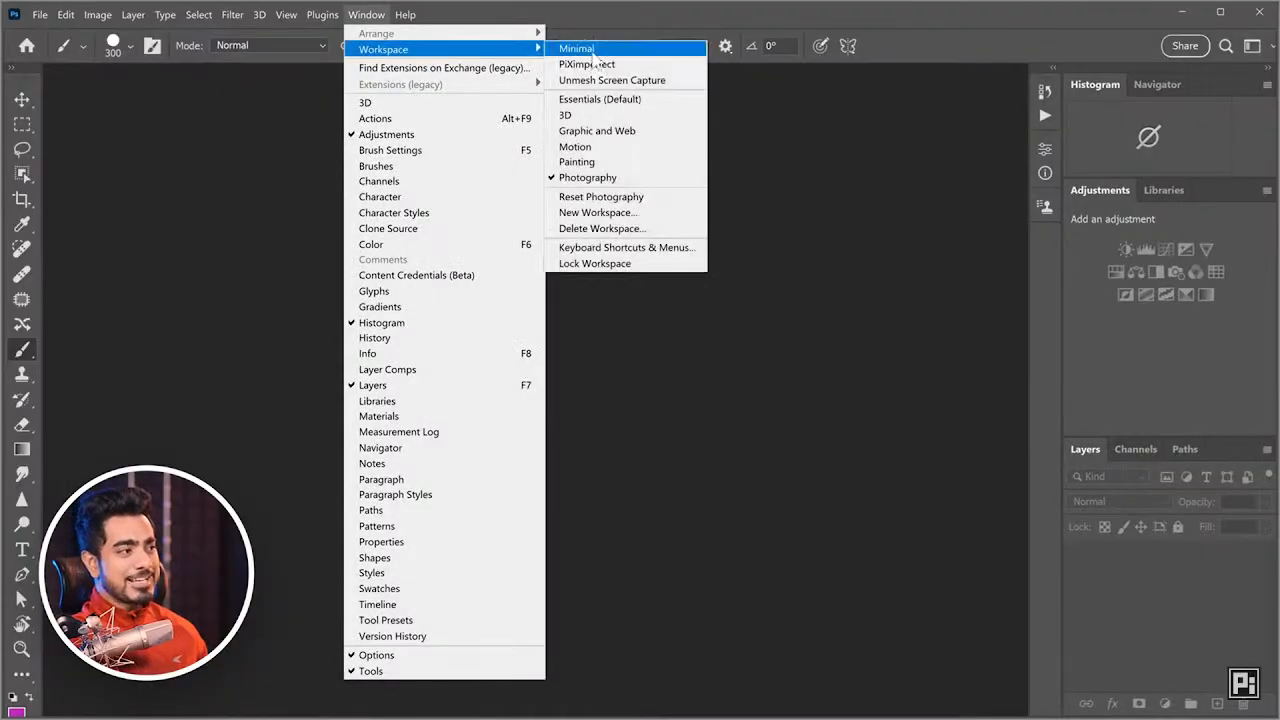
pyautogui.click(588, 49)
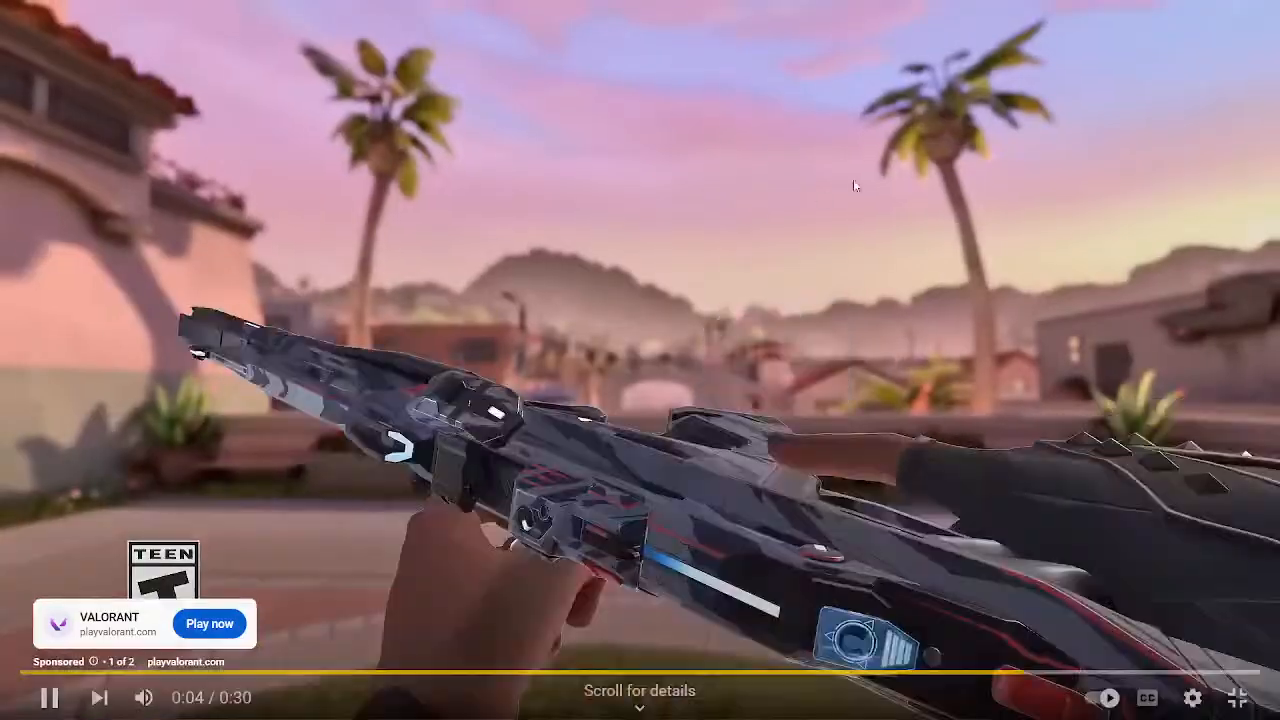
# Step: Skip the VALORANT advertisement so that the Photoshop lesson continues
pyautogui.click(1086, 175)
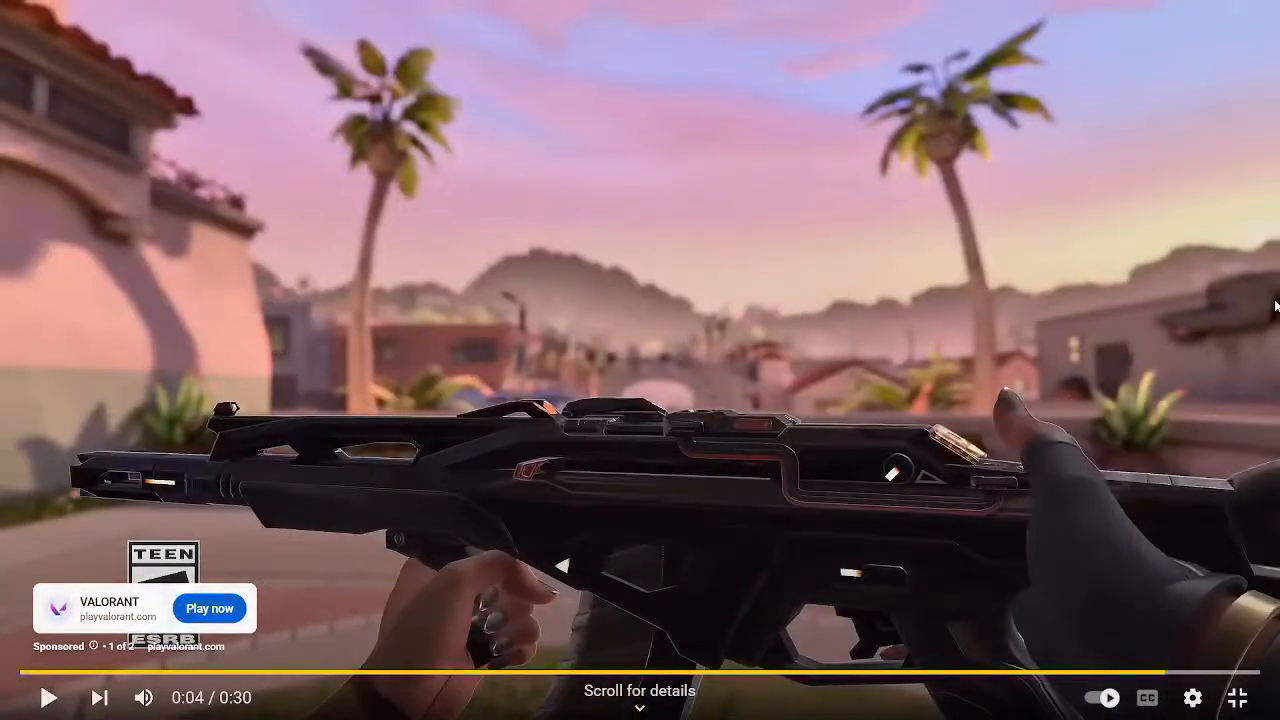
pyautogui.click(1215, 612)
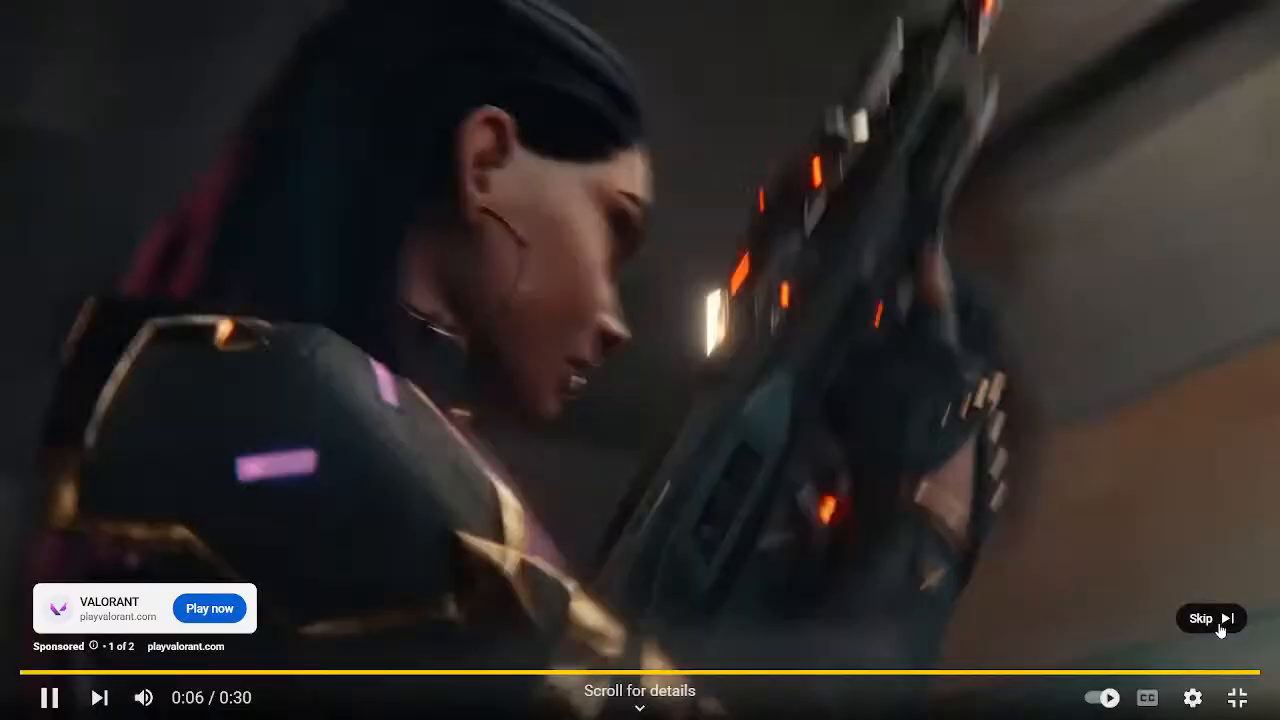
pyautogui.click(1221, 625)
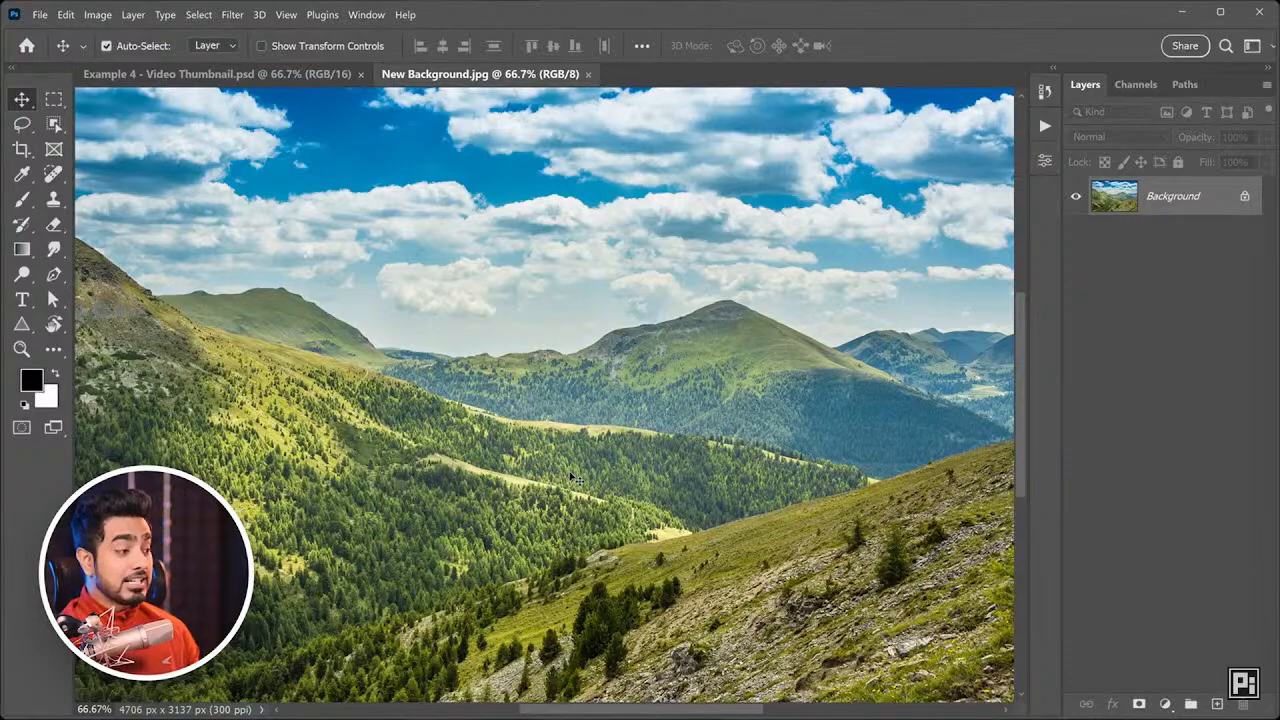
# Step: Zoom the New Background.jpg image in to 100% and back out to 25%
pyautogui.hotkey('ctrl', '+')
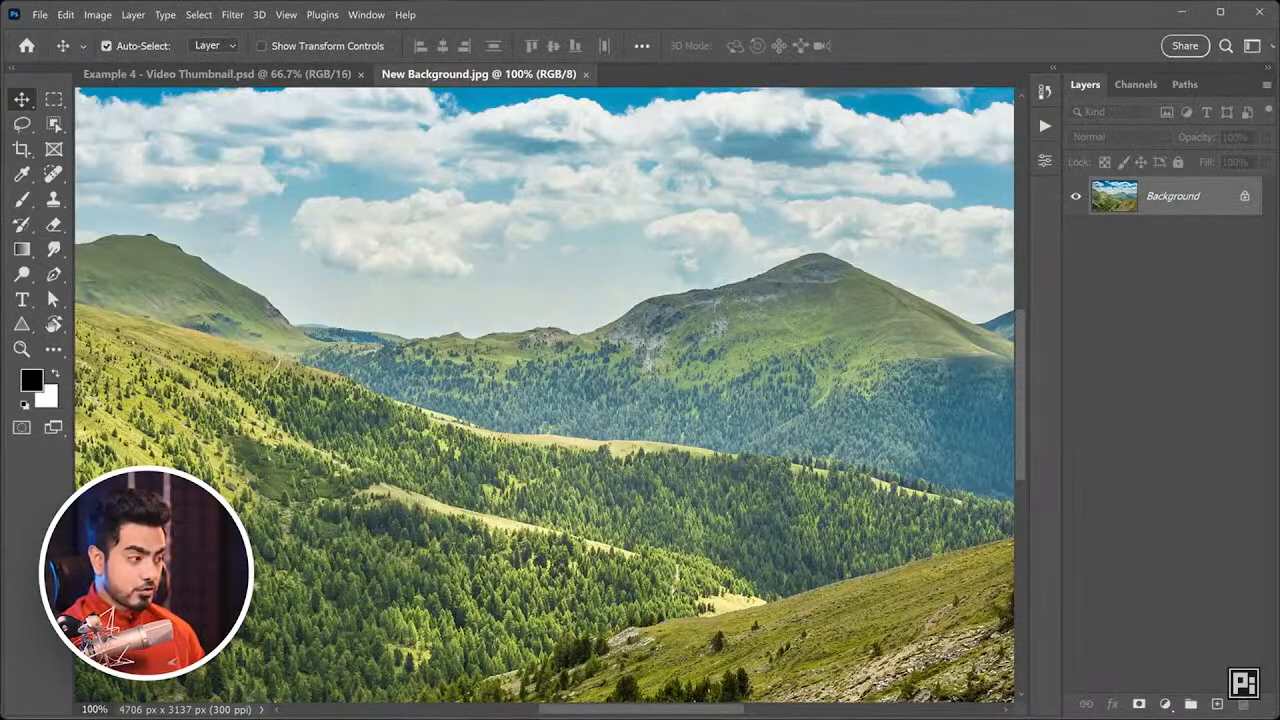
pyautogui.hotkey('ctrl', '-')
pyautogui.hotkey('ctrl', '-')
pyautogui.hotkey('ctrl', '-')
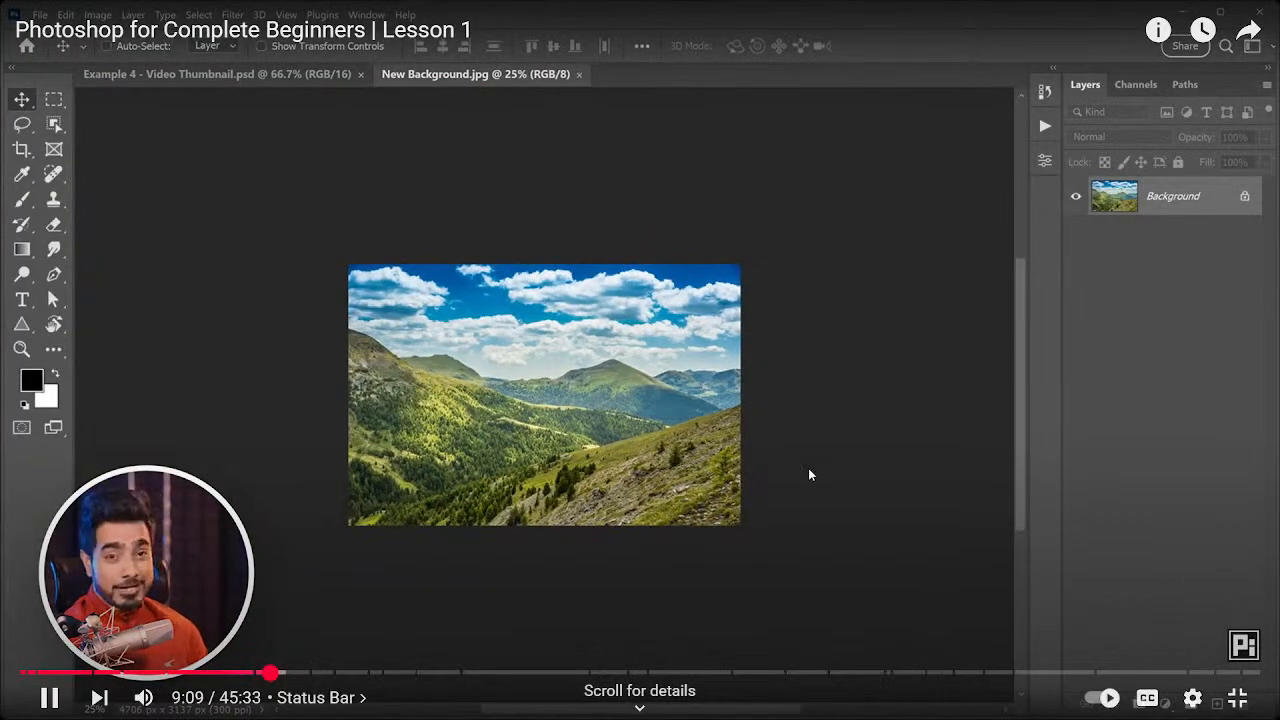
# Step: Switch to Photoshop and practise panning and zooming the Untitled-1 canvas, in to 700%, out to 8.33% and back to 50%
pyautogui.hotkey('alt', 'Tab')
pyautogui.hscroll(-4, 513, 399)
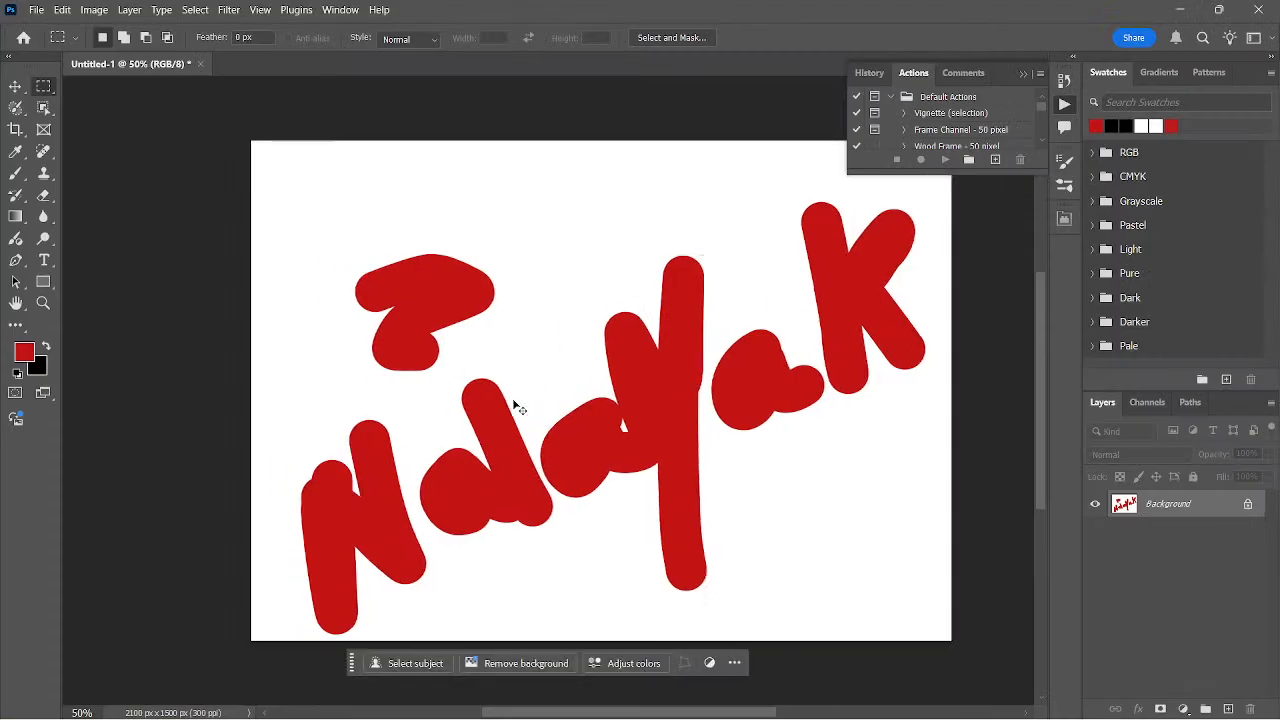
pyautogui.hscroll(-3, 600, 410)
pyautogui.hscroll(5, 600, 410)
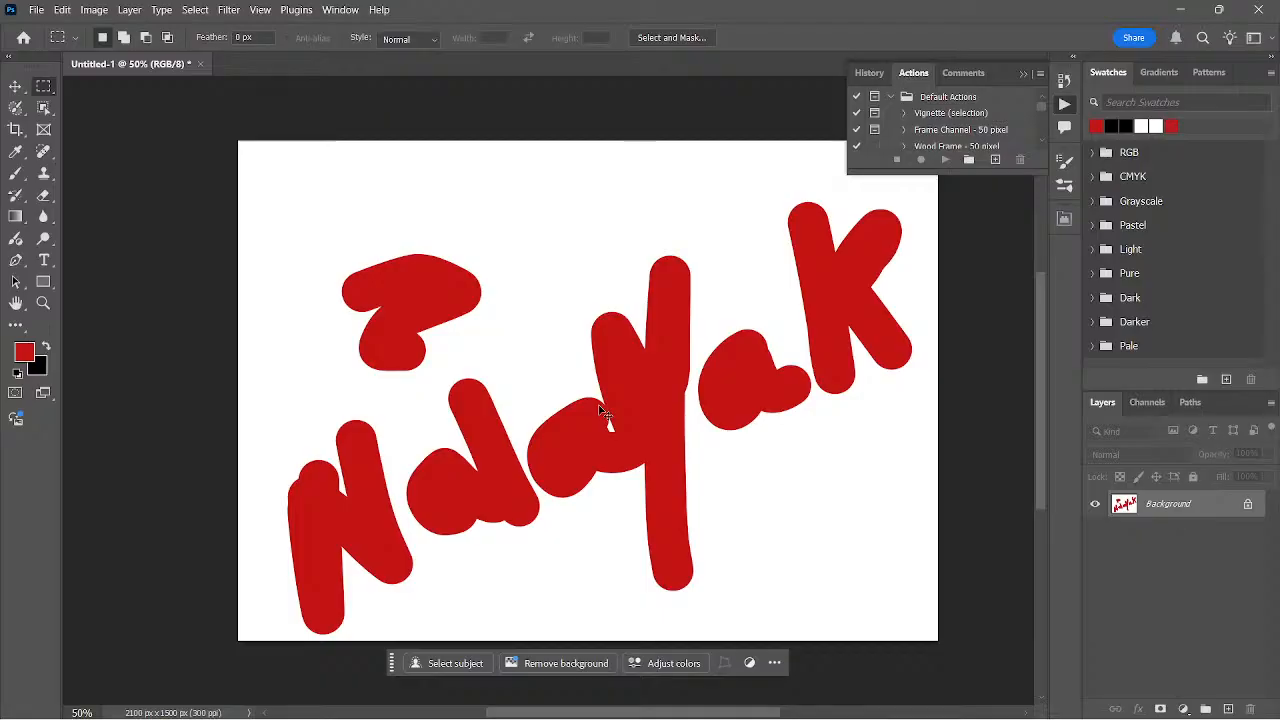
pyautogui.scroll(3, 603, 412)
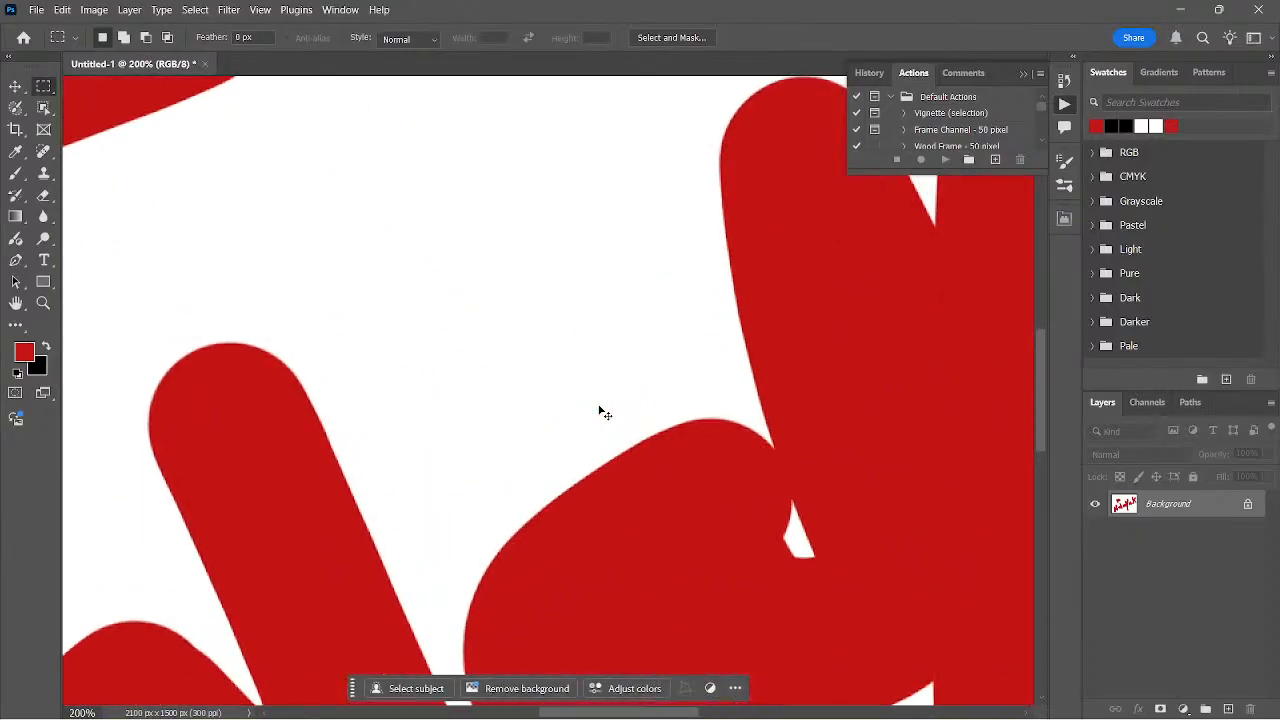
pyautogui.scroll(5, 603, 412)
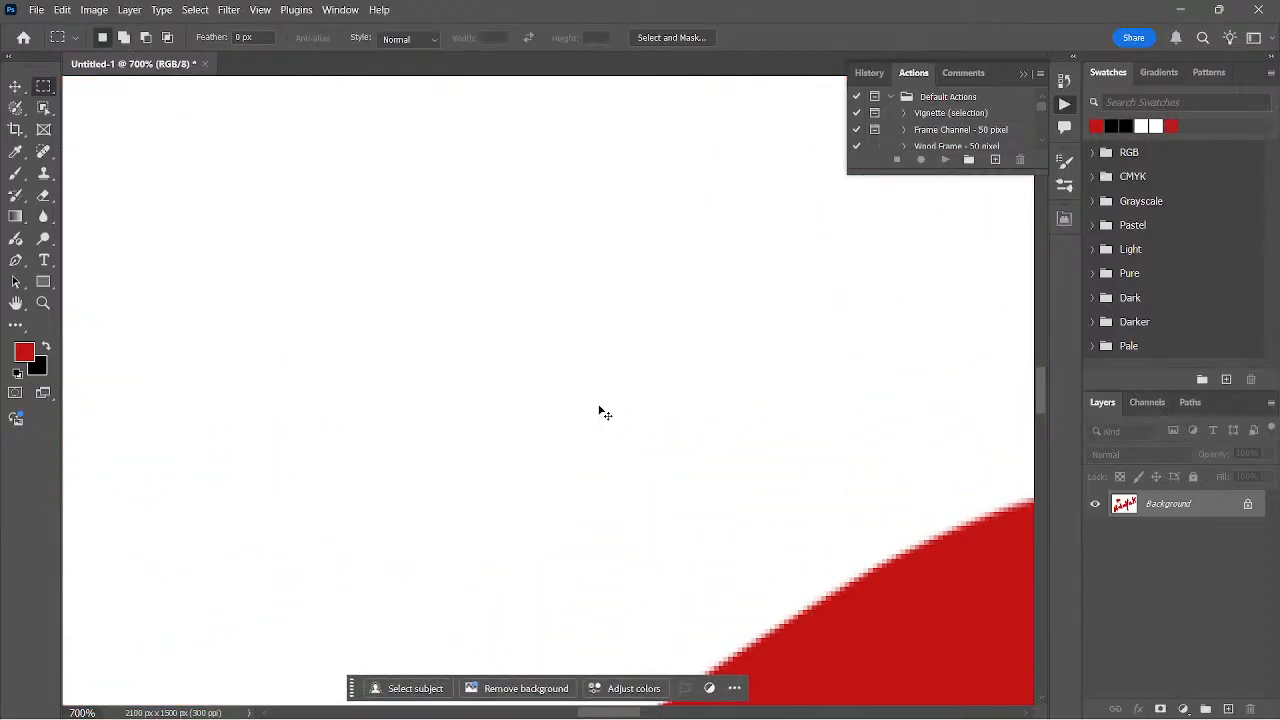
pyautogui.scroll(-13, 603, 412)
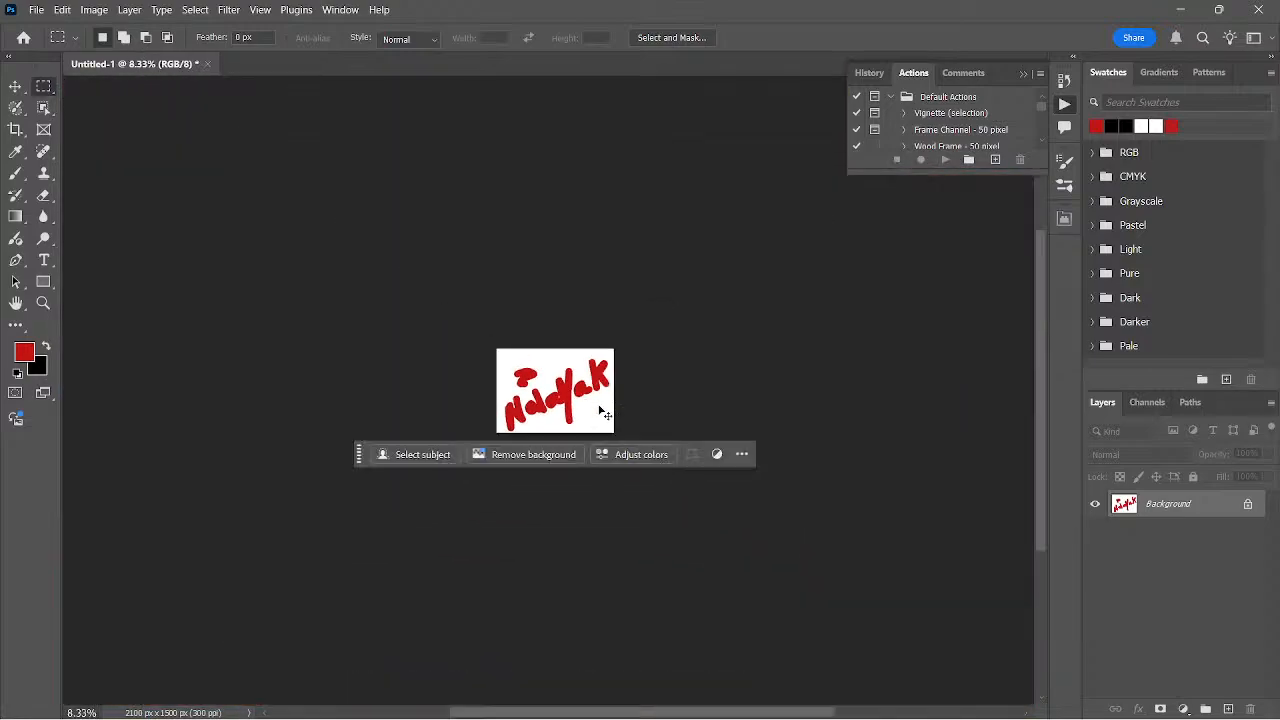
pyautogui.scroll(5, 603, 412)
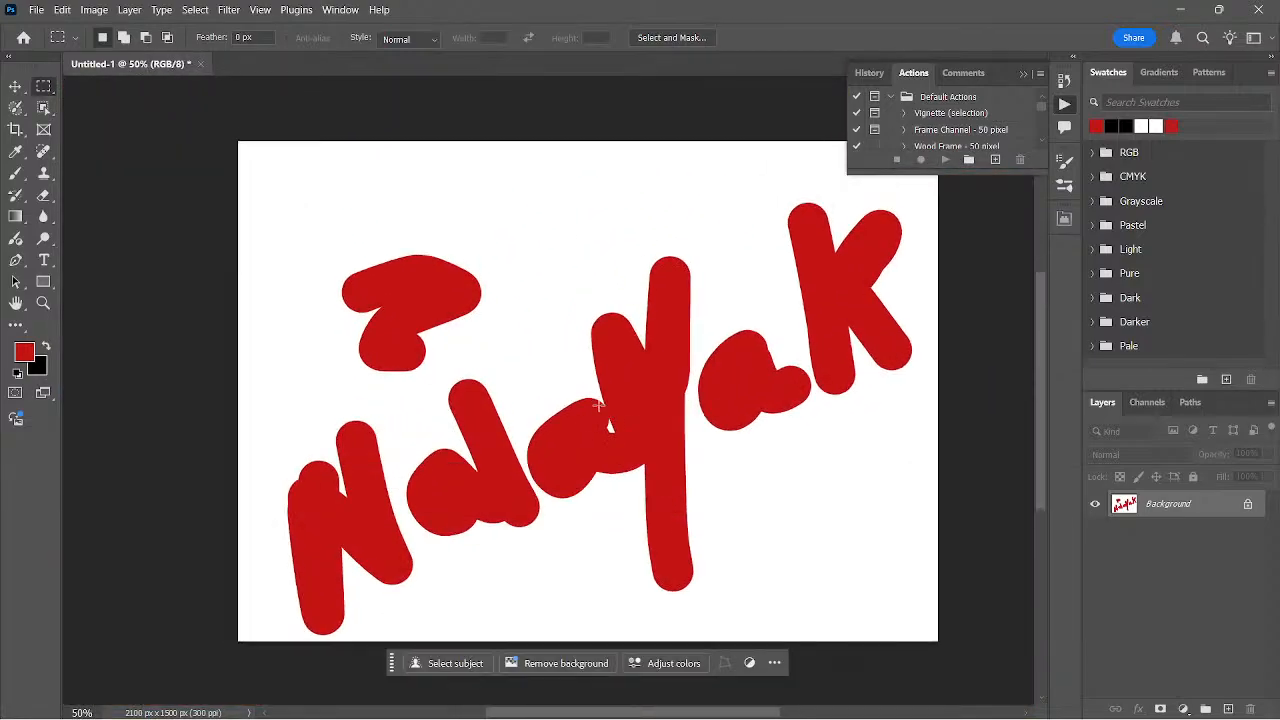
# Step: Check the zoom percentage and document dimensions in the status bar of Untitled-1
pyautogui.moveTo(68, 710)
pyautogui.click(187, 710)
pyautogui.rightClick(88, 711)
pyautogui.press('Escape')
pyautogui.rightClick(84, 712)
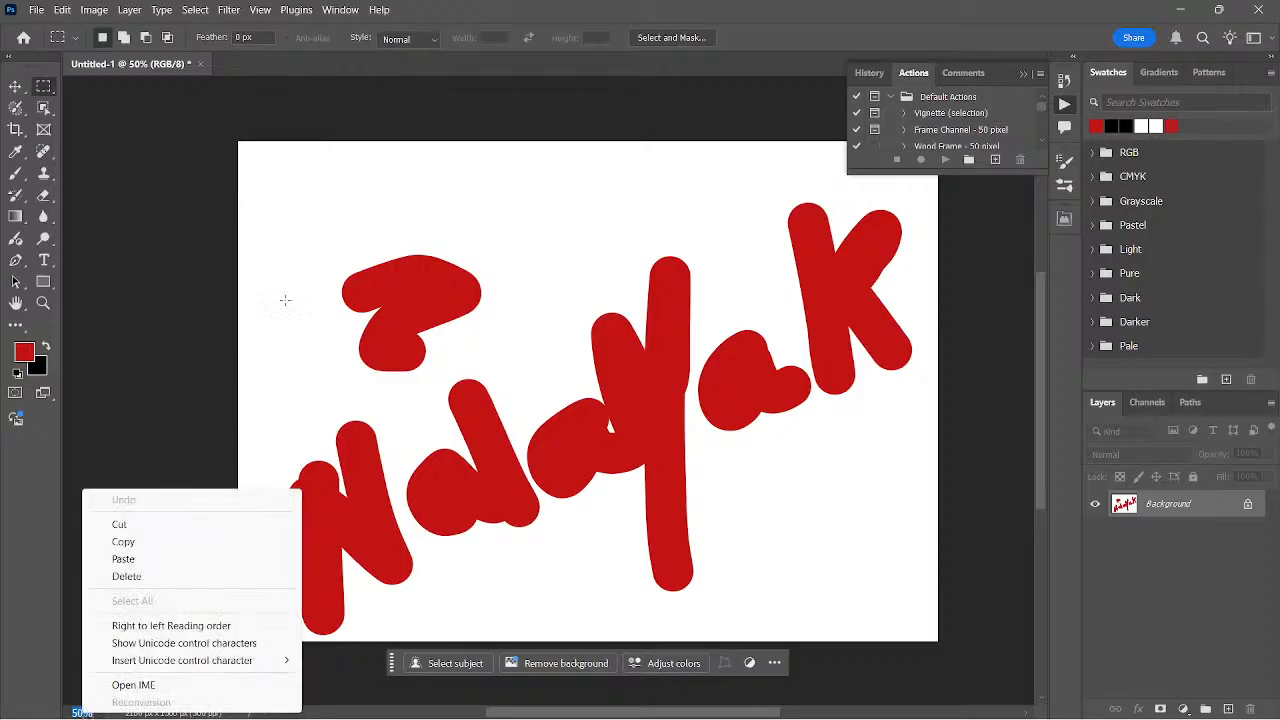
pyautogui.press('Escape')
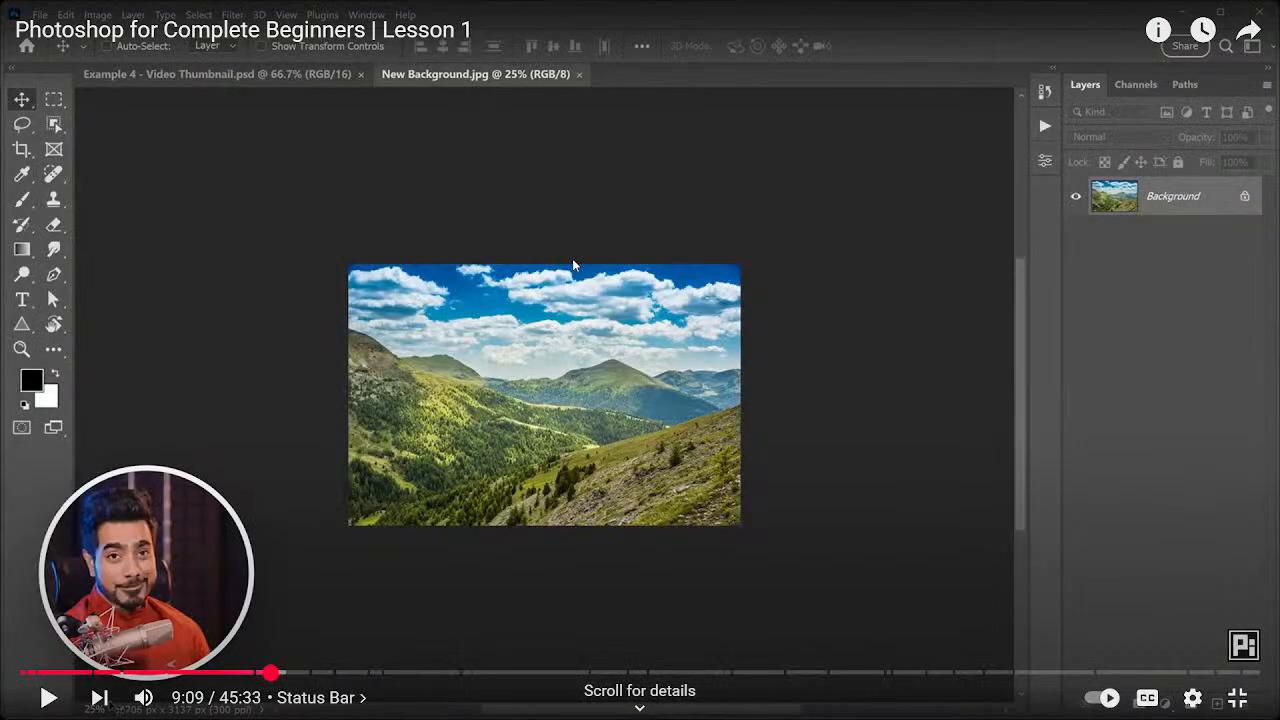
# Step: Return to the YouTube lesson, resume it and rewind to replay the Status Bar section
pyautogui.click(572, 258)
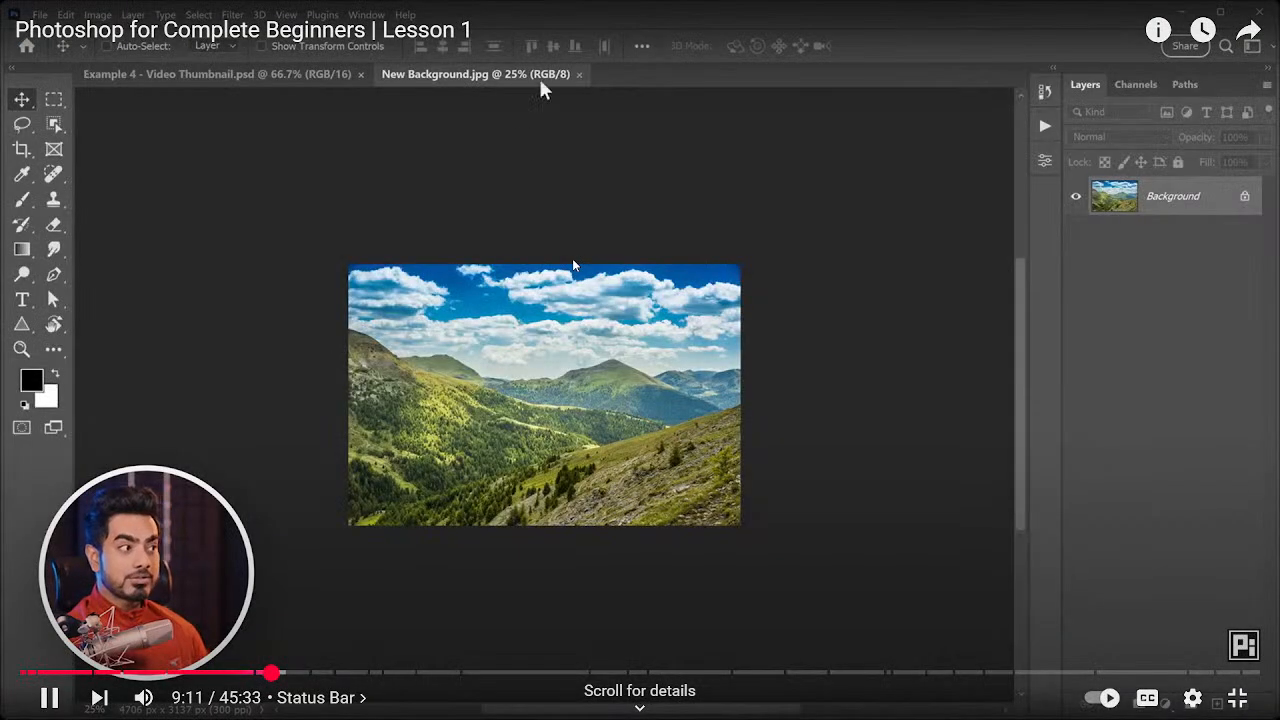
pyautogui.press('Left')
pyautogui.press('Left')
pyautogui.press('Left')
pyautogui.press('Left')
pyautogui.press('Left')
pyautogui.press('Left')
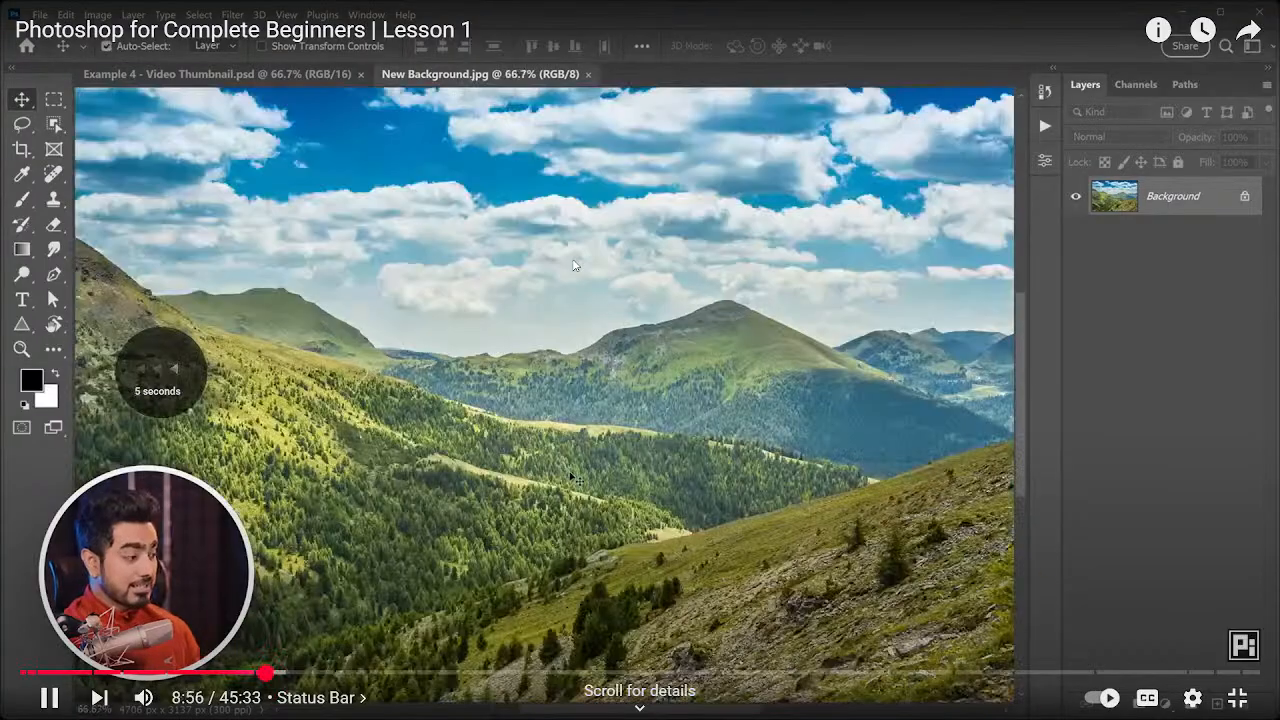
pyautogui.press('Left')
pyautogui.press('Left')
pyautogui.press('Right')
pyautogui.press('Right')
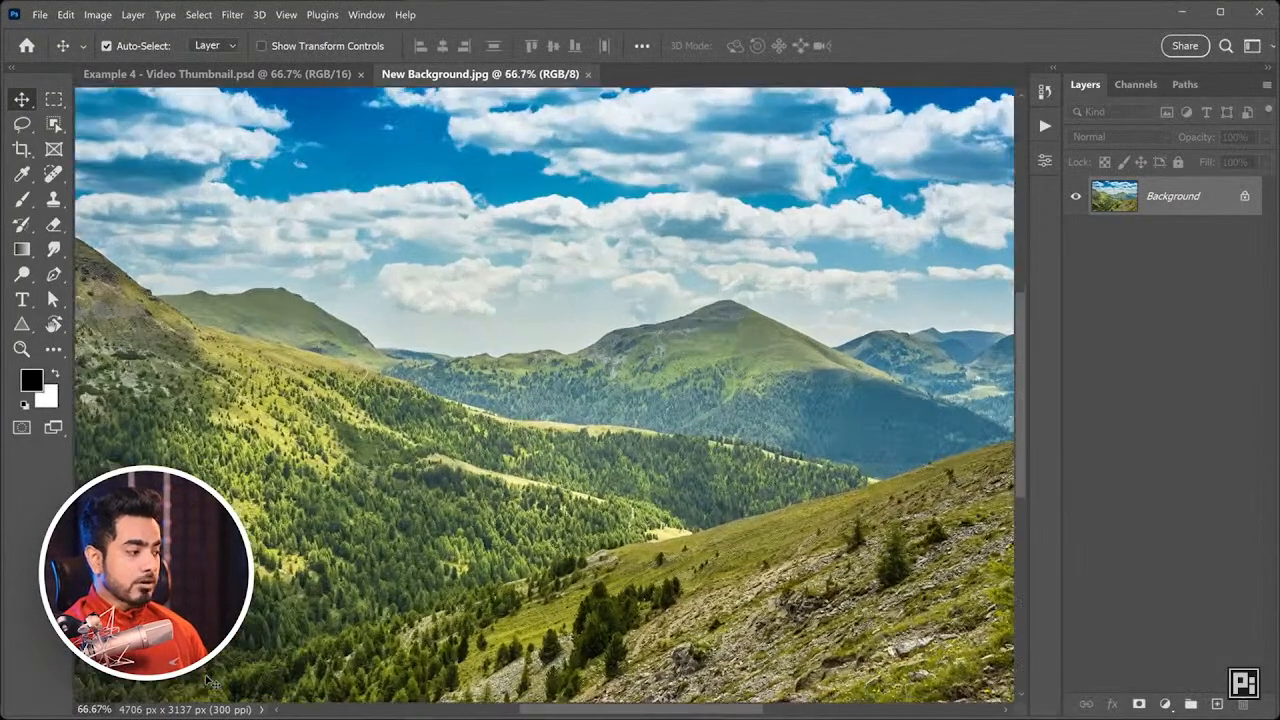
pyautogui.press('Right')
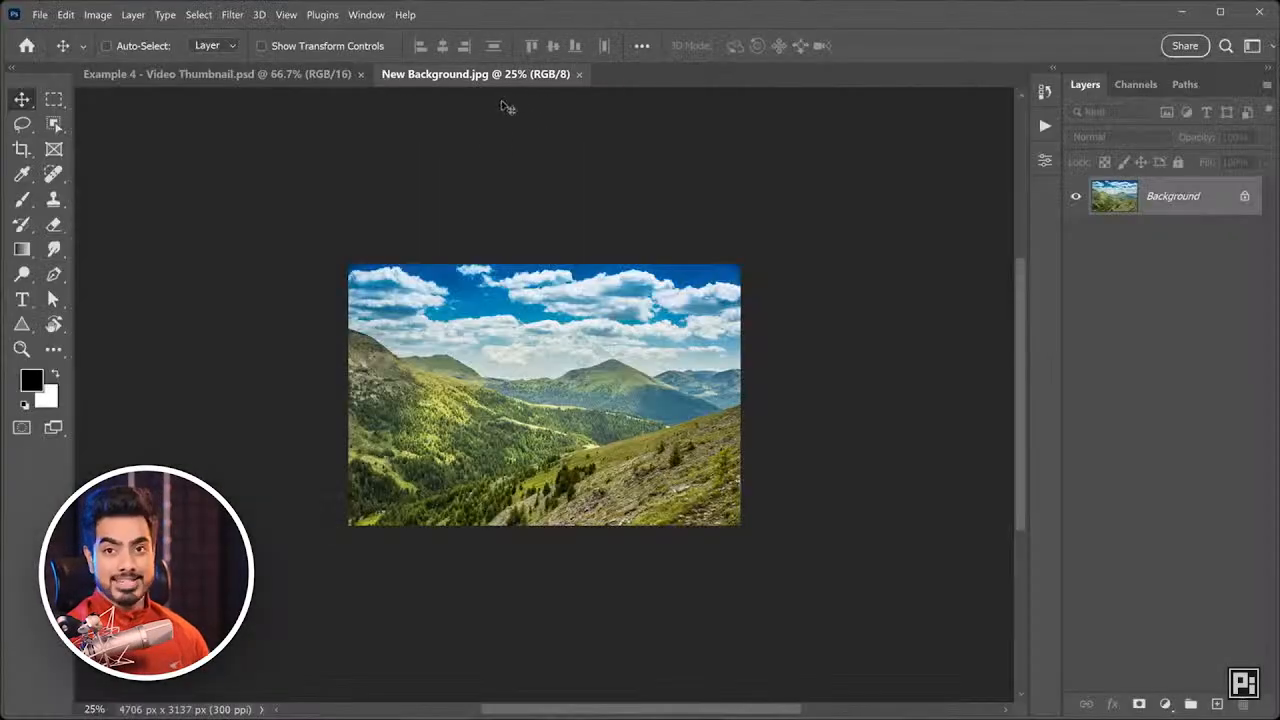
# Step: Pause the lesson, look at the Untitled-1 canvas in Photoshop and go back to the video
pyautogui.click(573, 265)
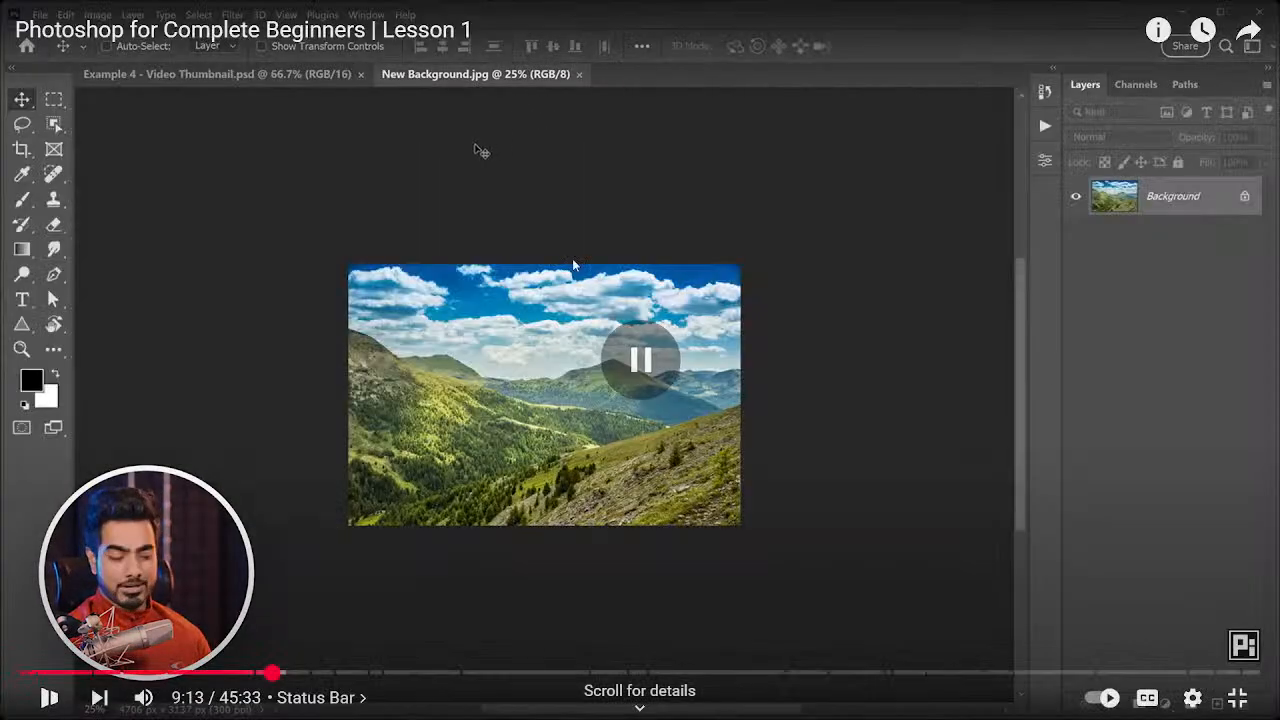
pyautogui.hotkey('alt', 'Tab')
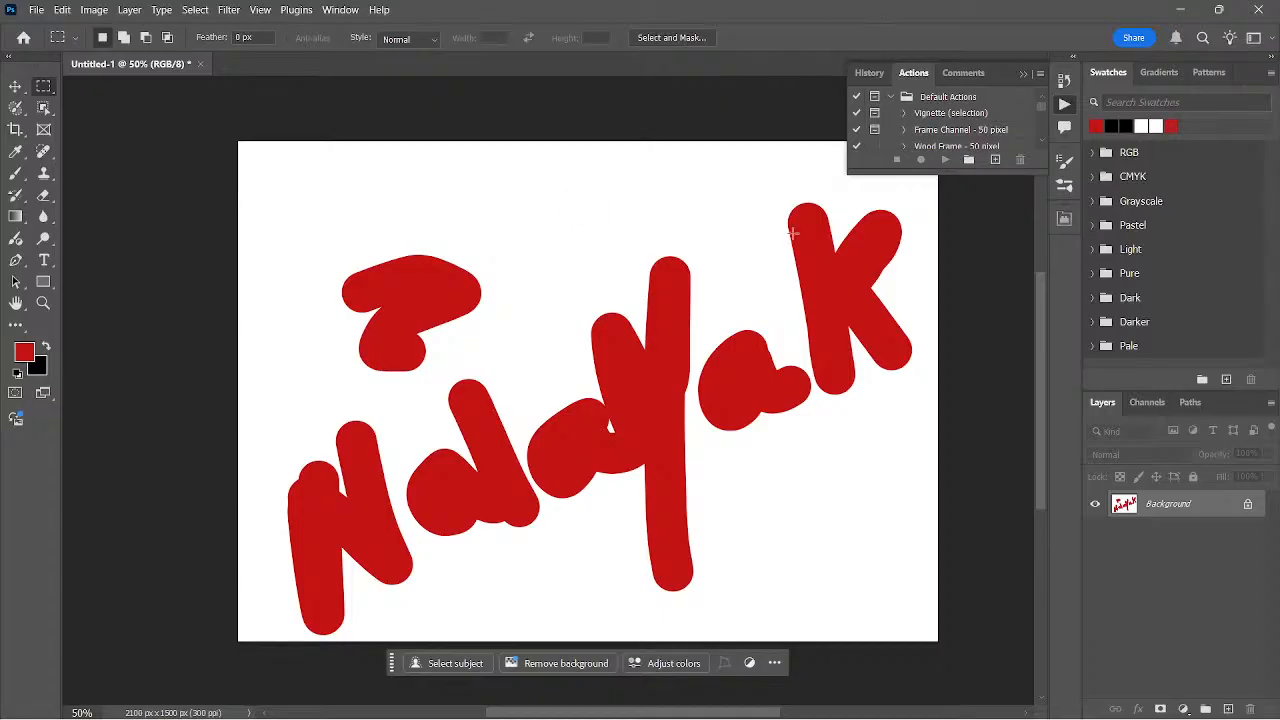
pyautogui.click(884, 700)
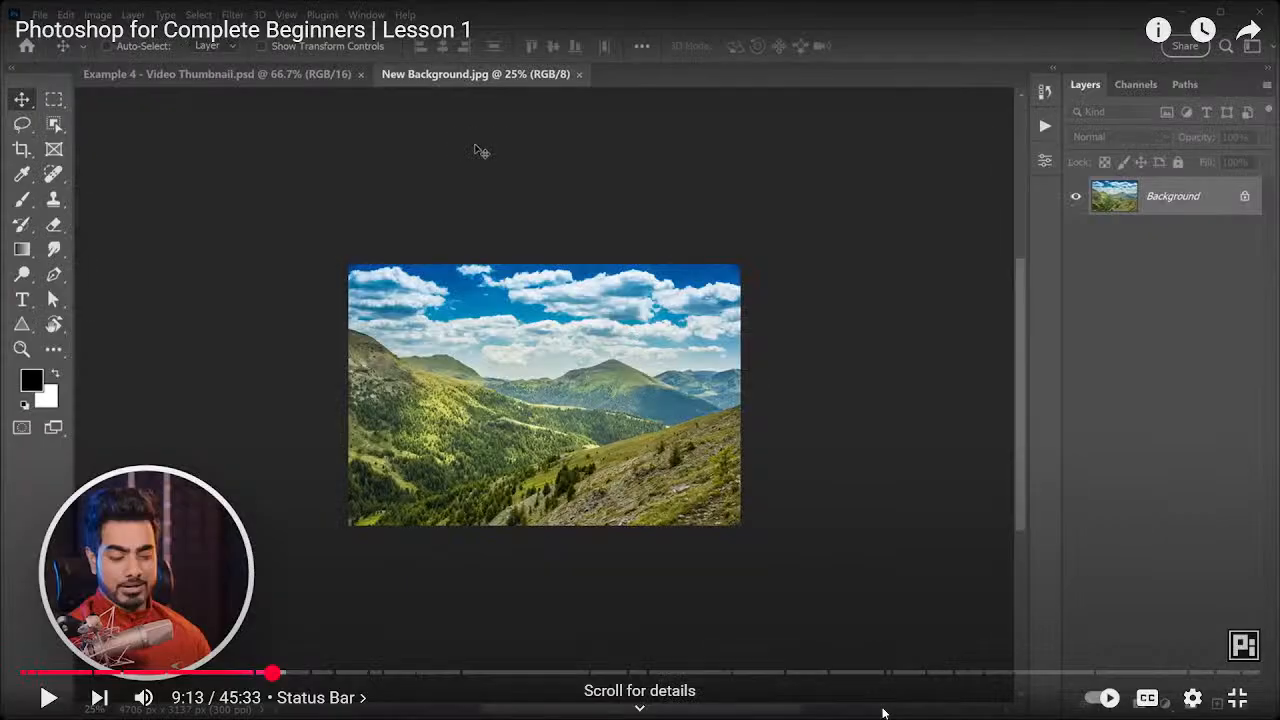
# Step: Rewind the lesson to the beginning of the Status Bar chapter and pause it at 8:46
pyautogui.press('Left')
pyautogui.press('Left')
pyautogui.press('Left')
pyautogui.press('Left')
pyautogui.press('Left')
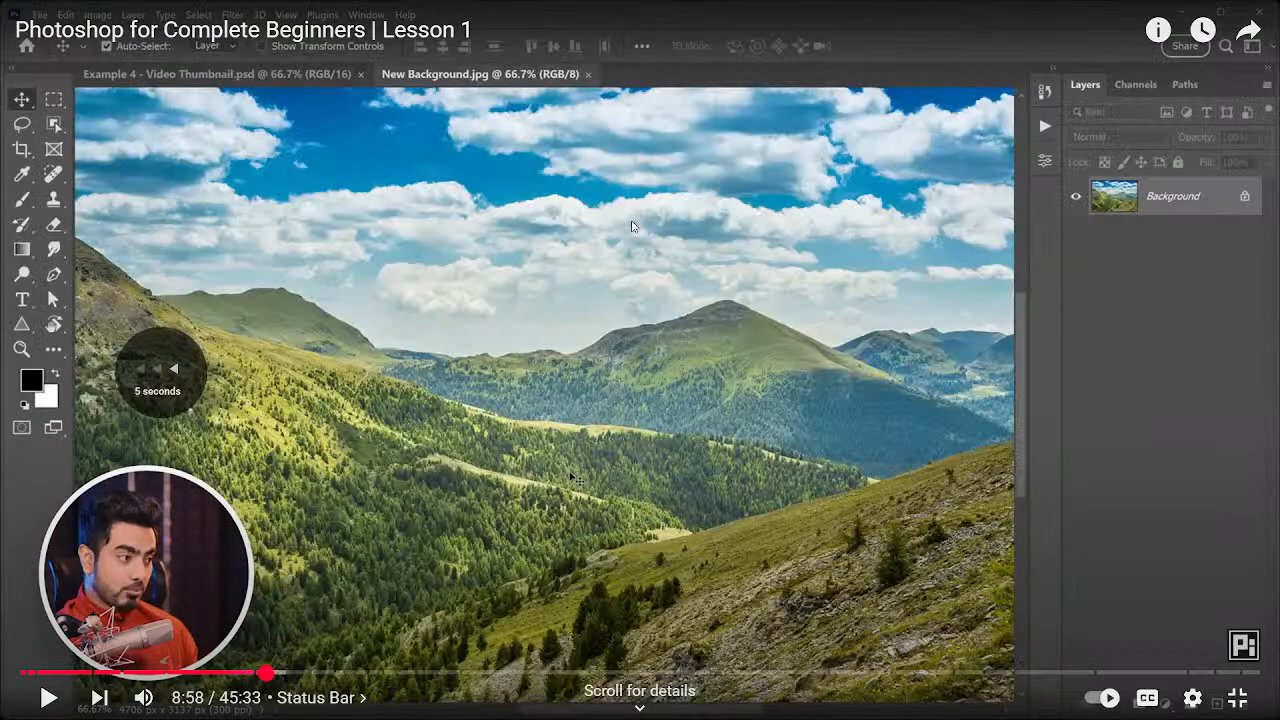
pyautogui.press('Left')
pyautogui.press('Left')
pyautogui.press('space')
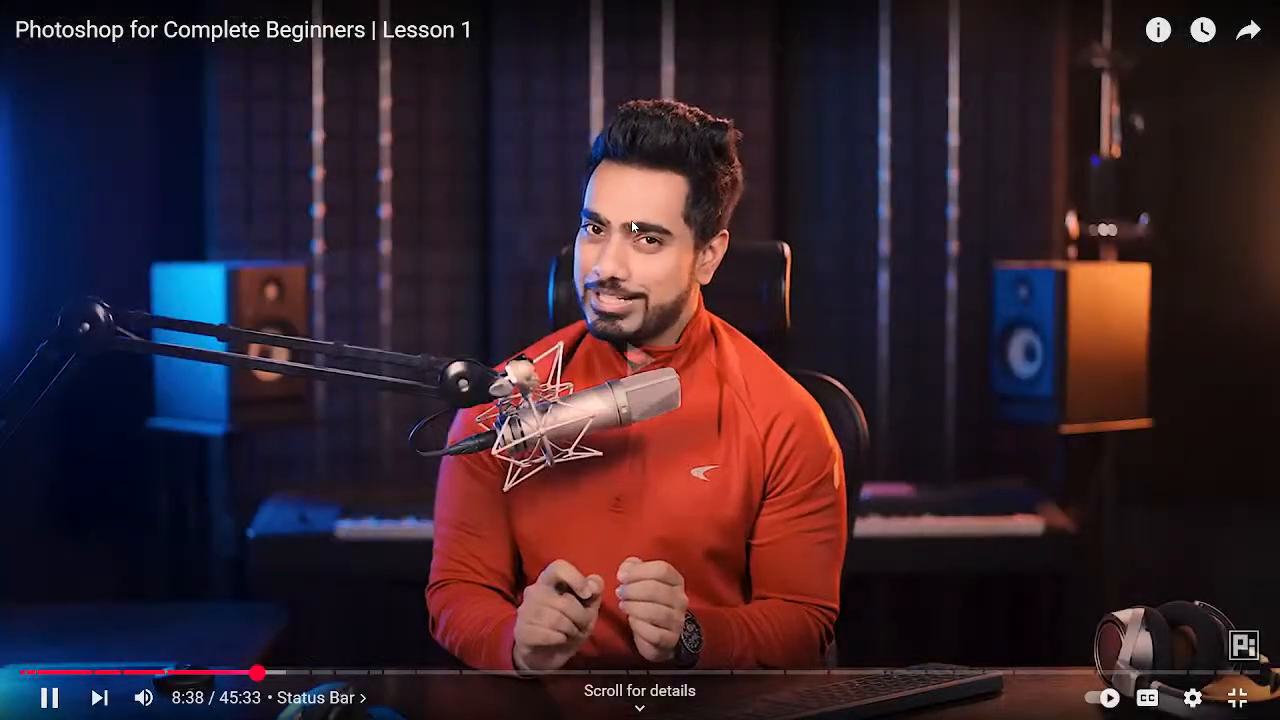
pyautogui.press('Right')
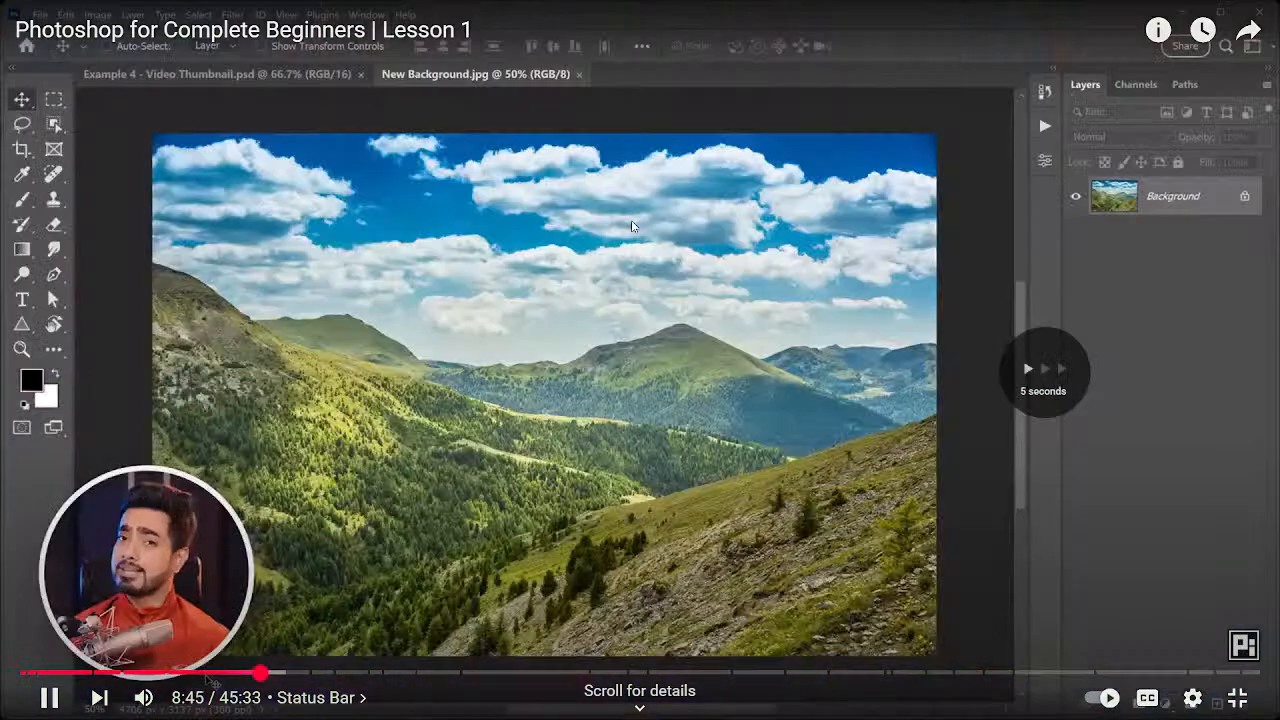
pyautogui.press('space')
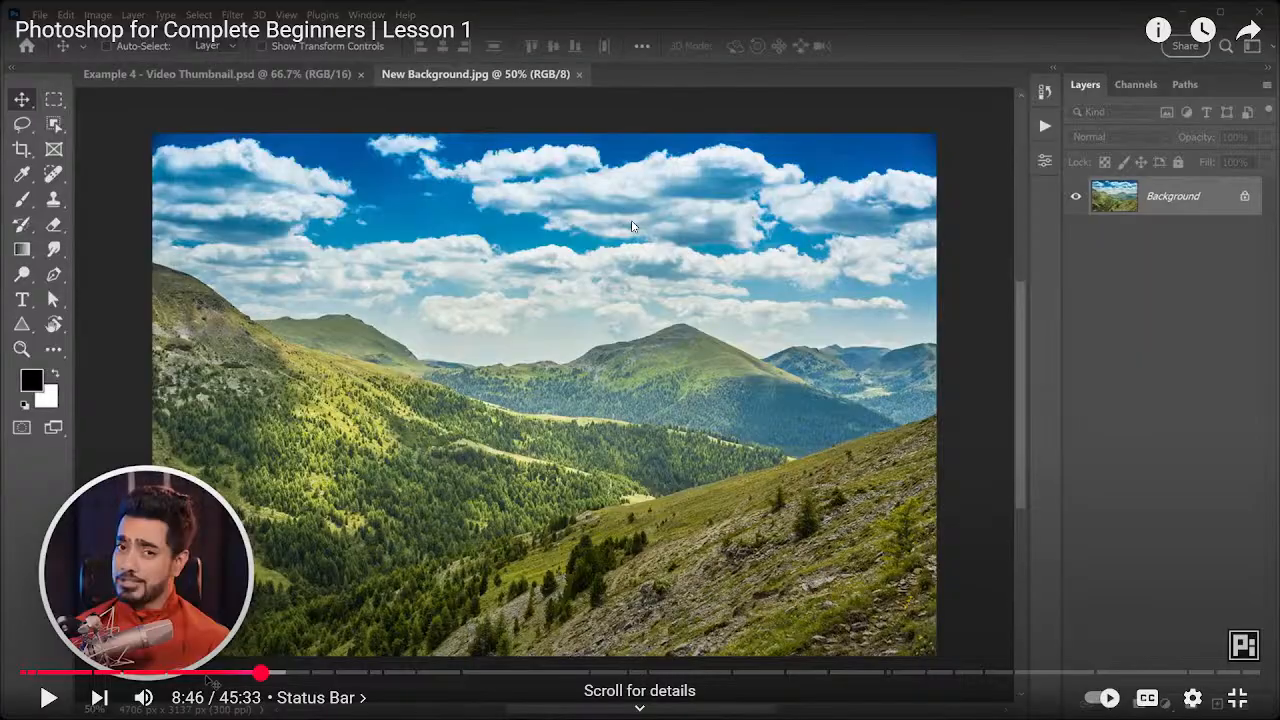
# Step: Return to the browser window with the lesson and leave full-screen playback
pyautogui.hotkey('alt', 'Tab')
pyautogui.hotkey('alt', 'Tab')
pyautogui.press('super')
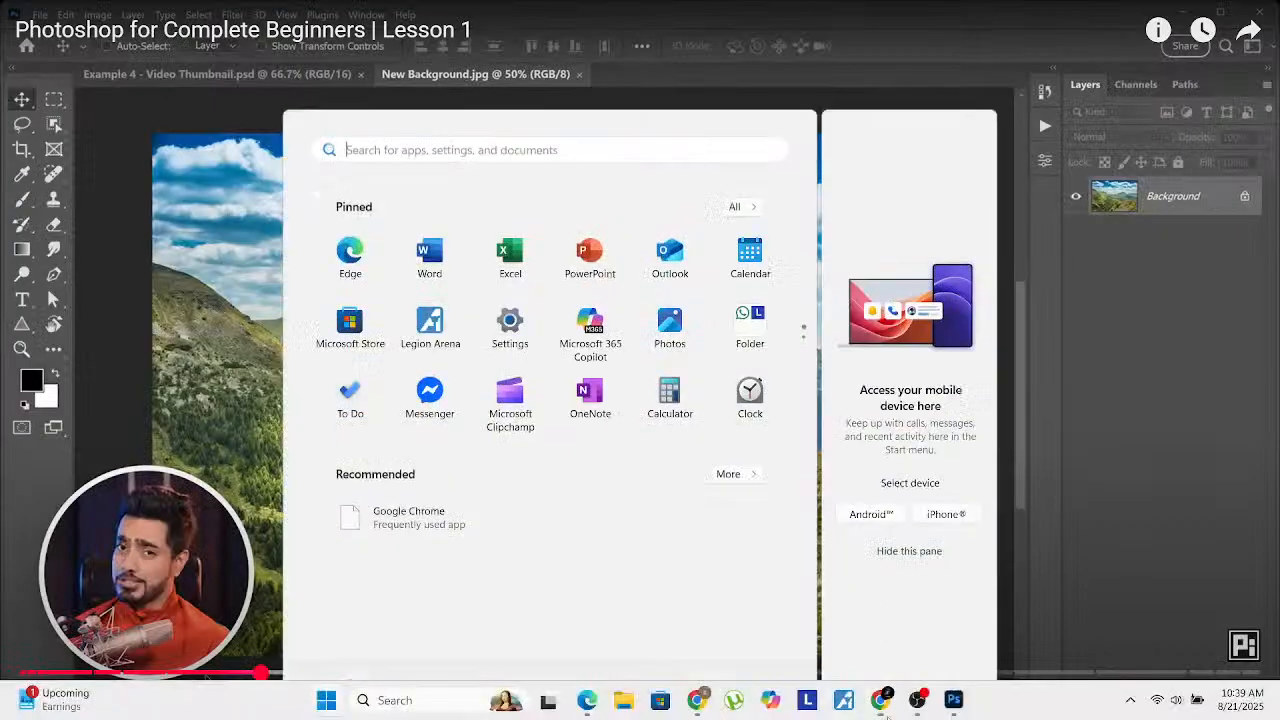
pyautogui.click(880, 708)
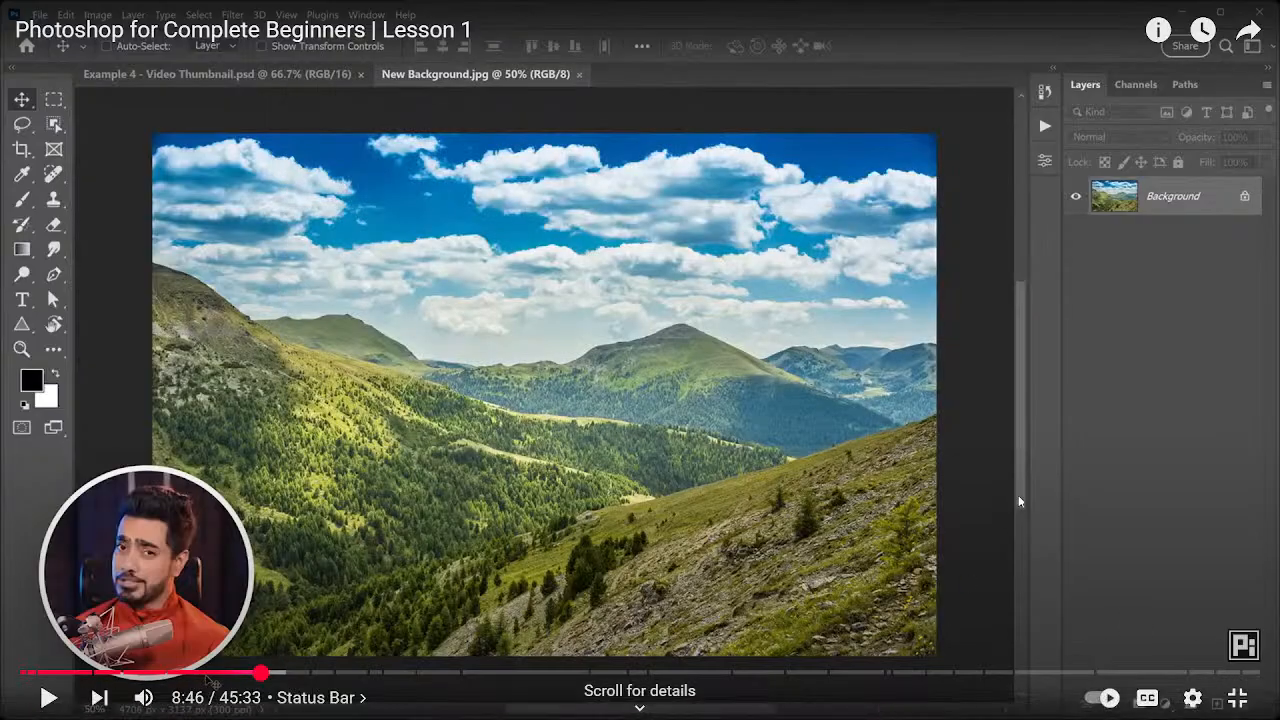
pyautogui.press('Escape')
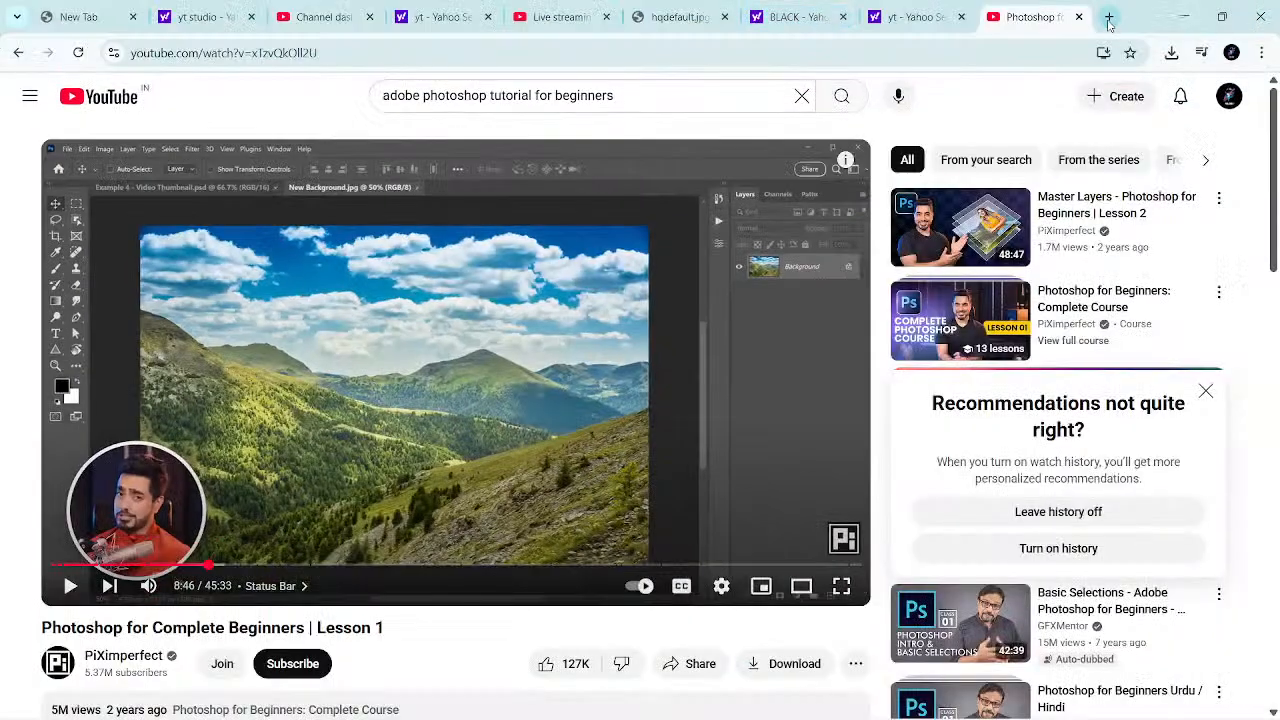
# Step: Search Yahoo Images for "HIDDEN LEAF NARUTO VILLAGE" in a new browser tab
pyautogui.click(1108, 18)
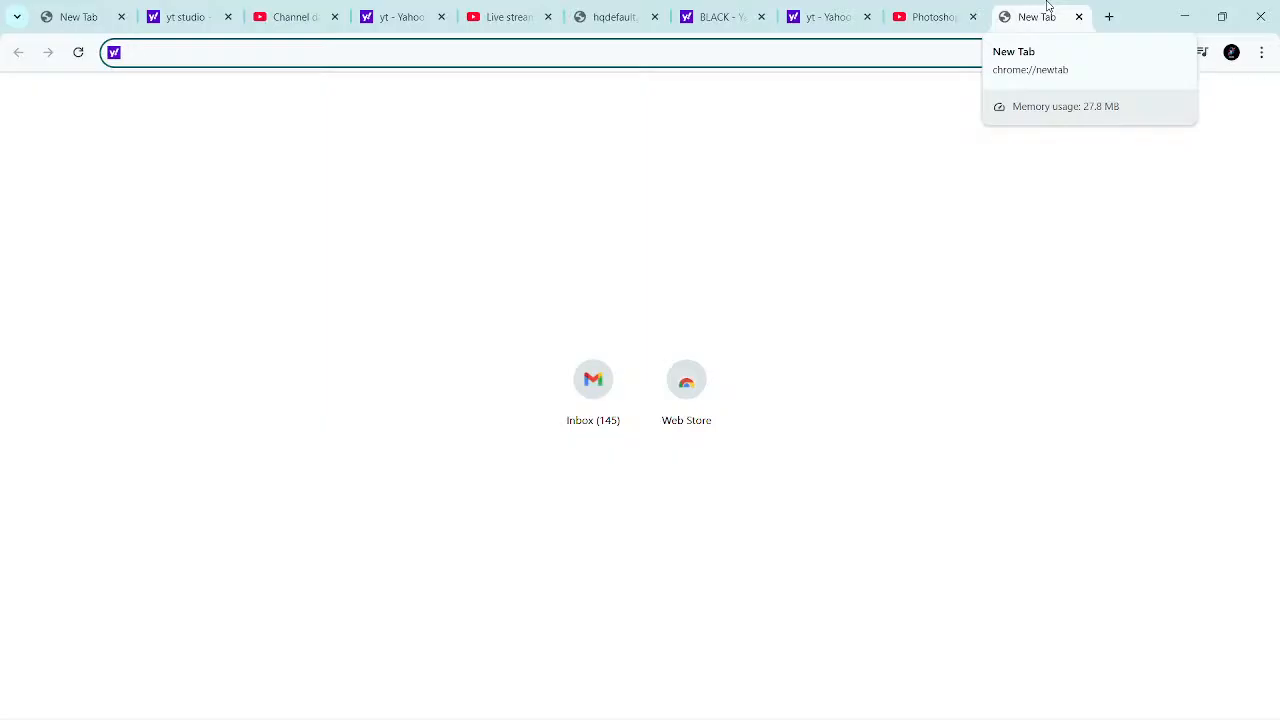
pyautogui.write('HIDDEN')
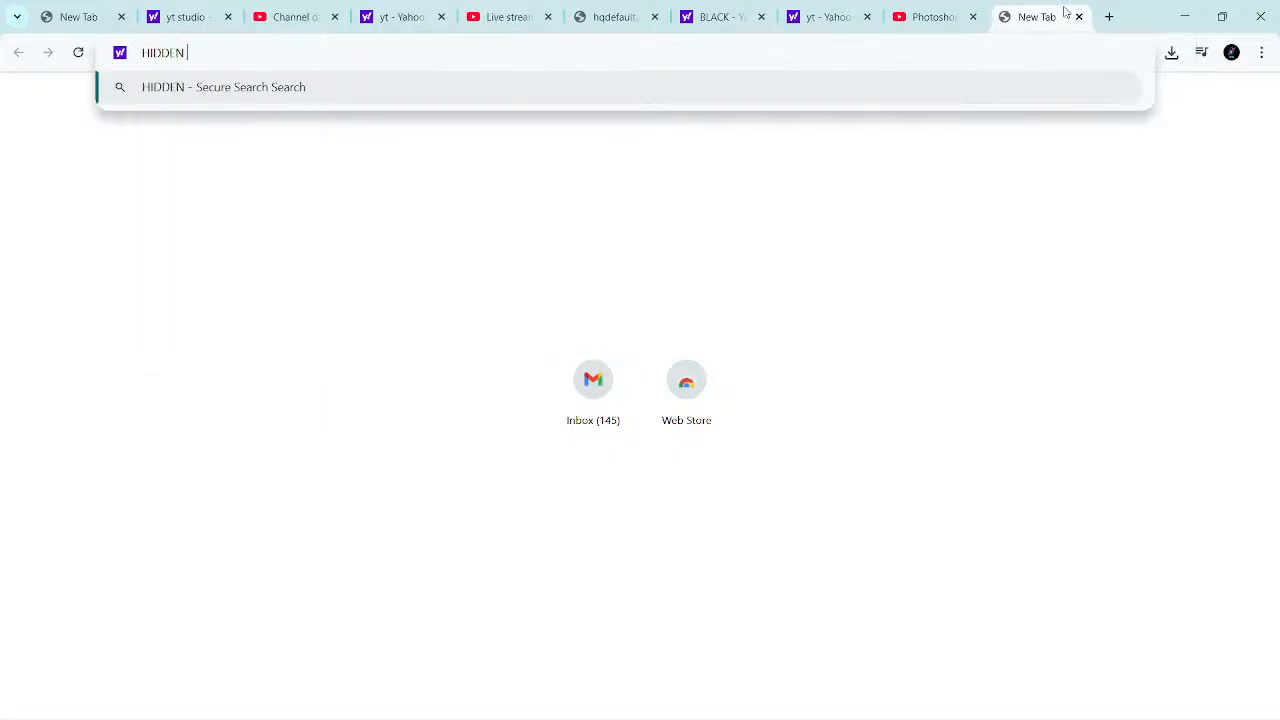
pyautogui.write(' LEAF')
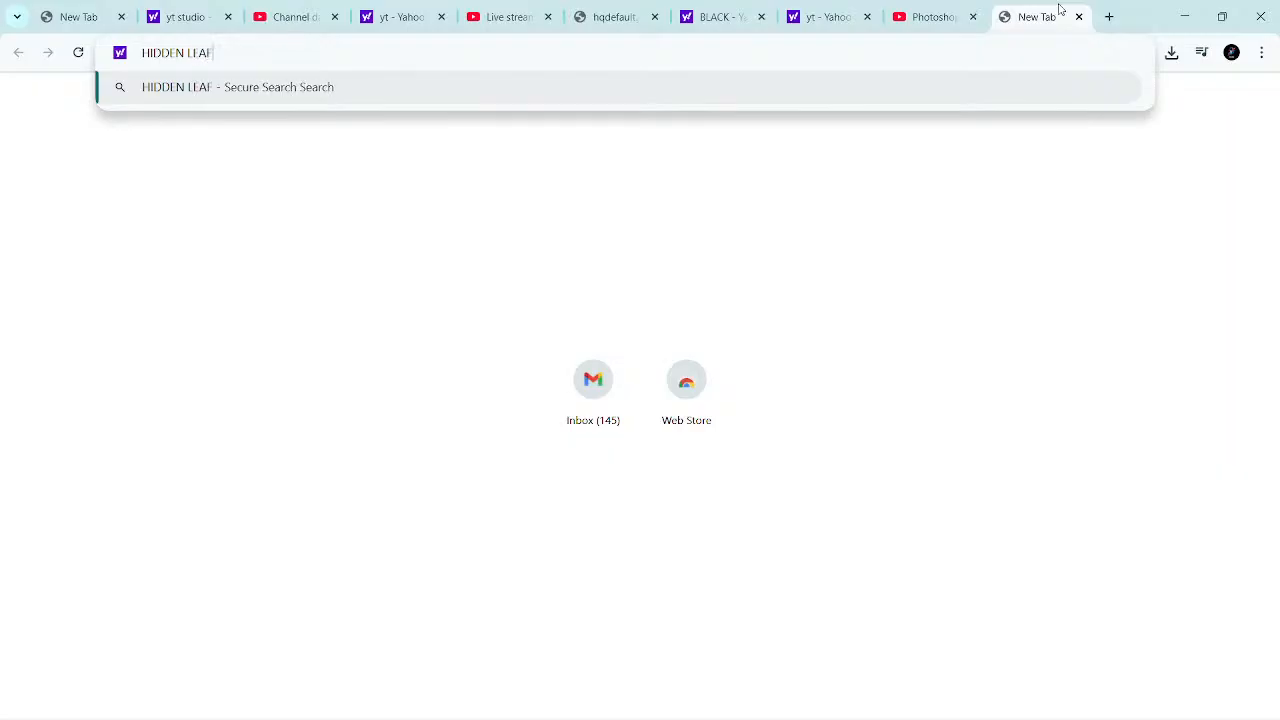
pyautogui.write(' NARUTO')
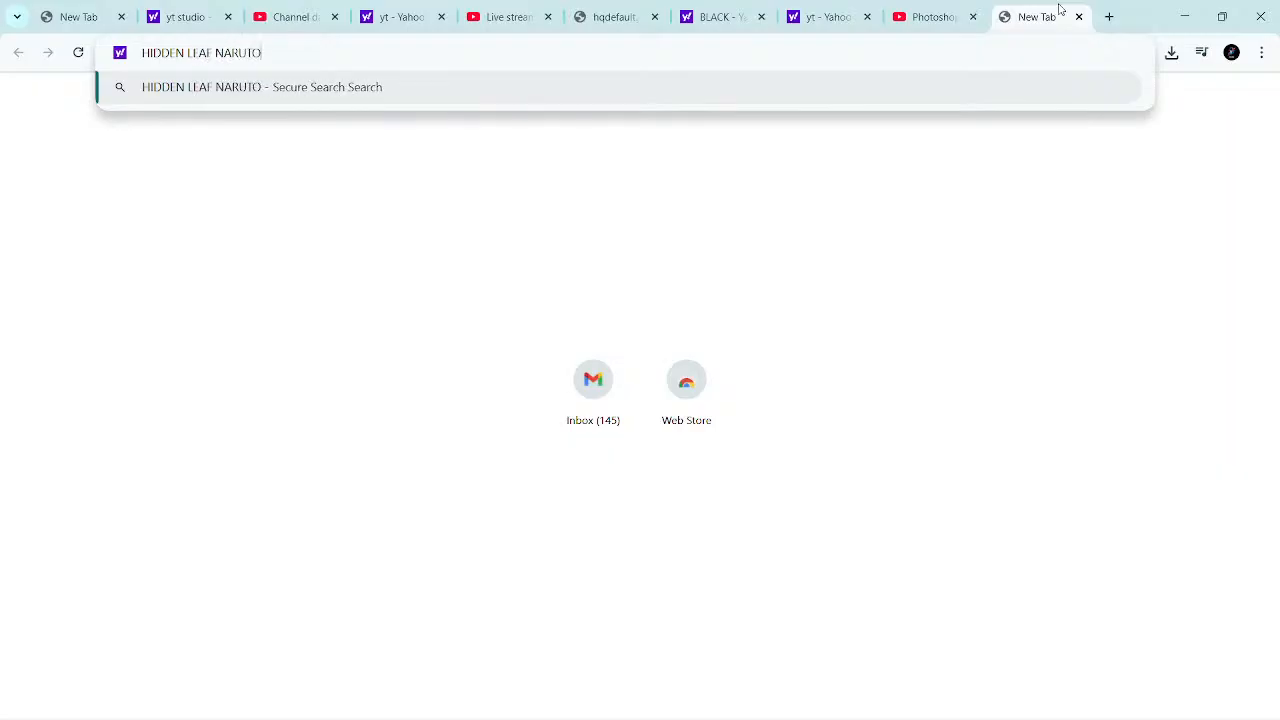
pyautogui.write(' VI')
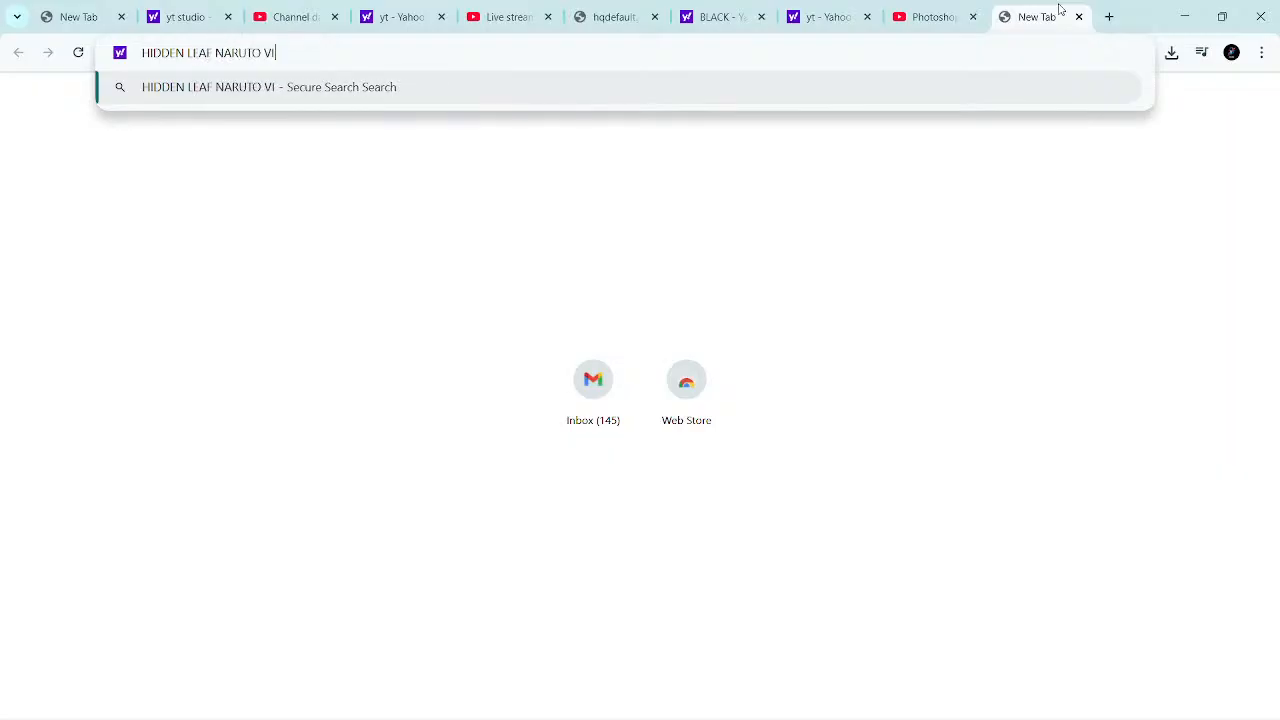
pyautogui.write('LLAGE')
pyautogui.press('Return')
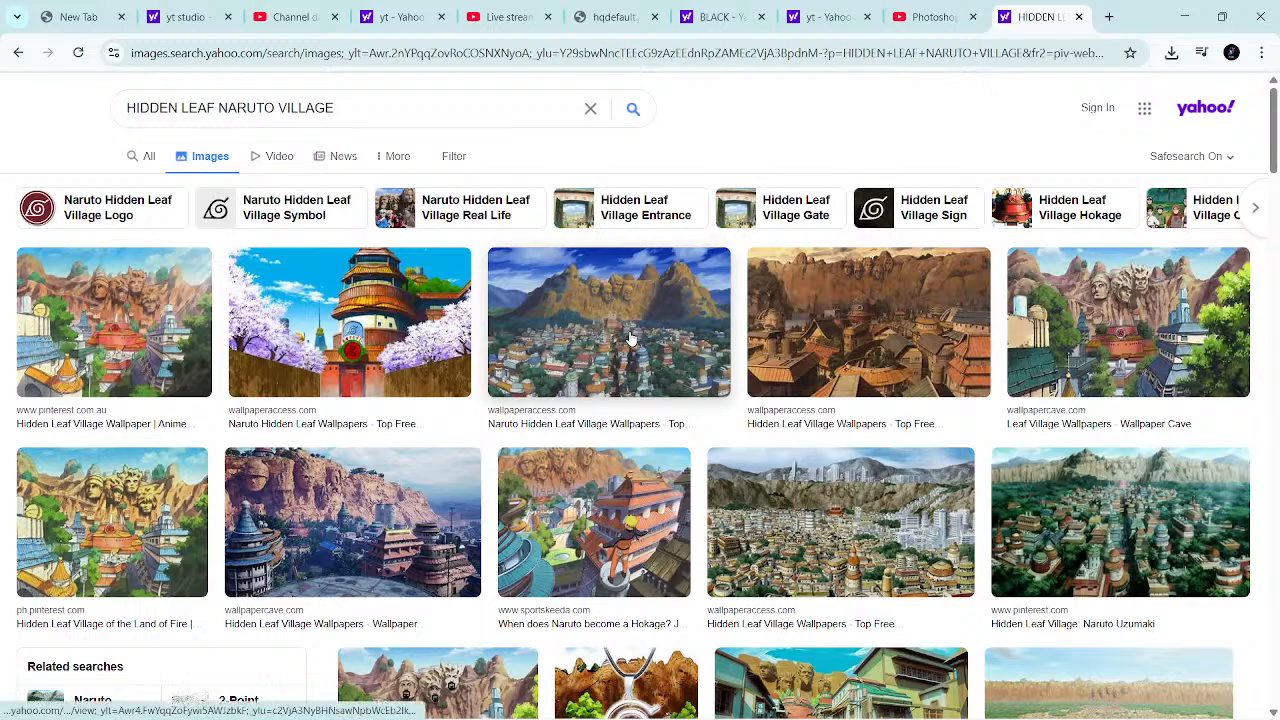
pyautogui.moveTo(631, 338); pyautogui.dragTo(630, 364)
pyautogui.moveTo(1112, 348); pyautogui.dragTo(581, 449)
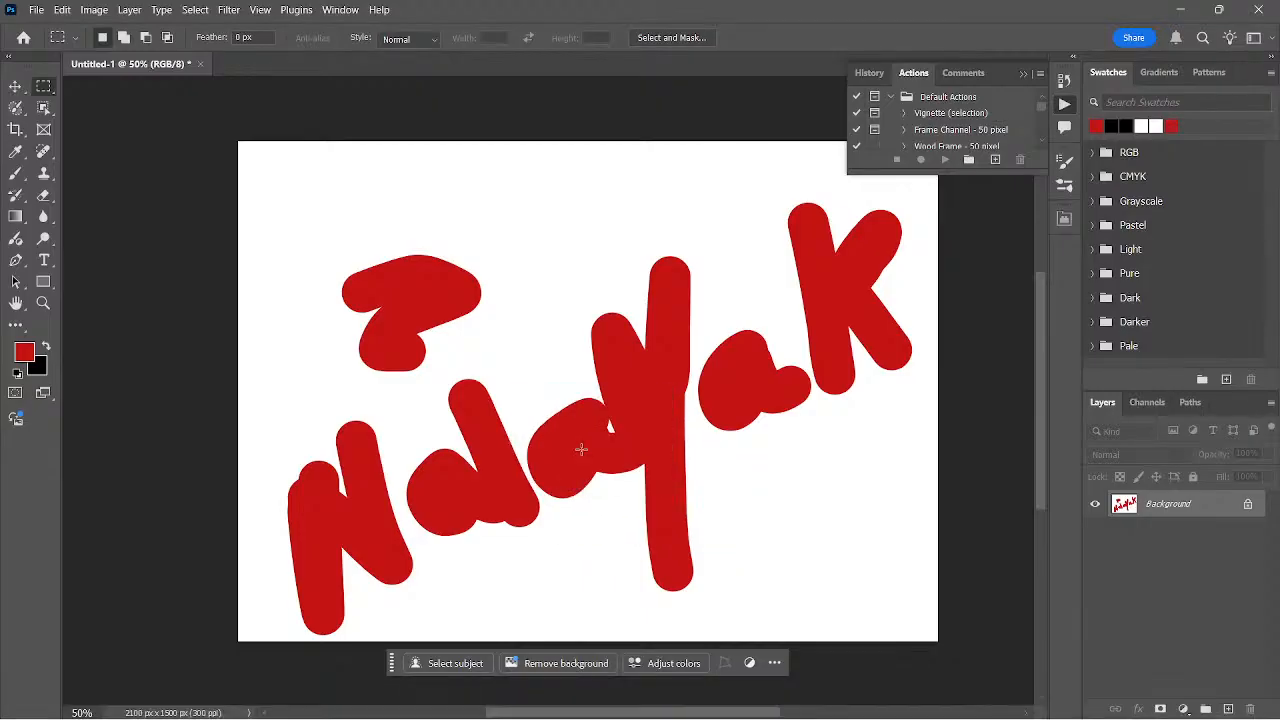
pyautogui.click(954, 700)
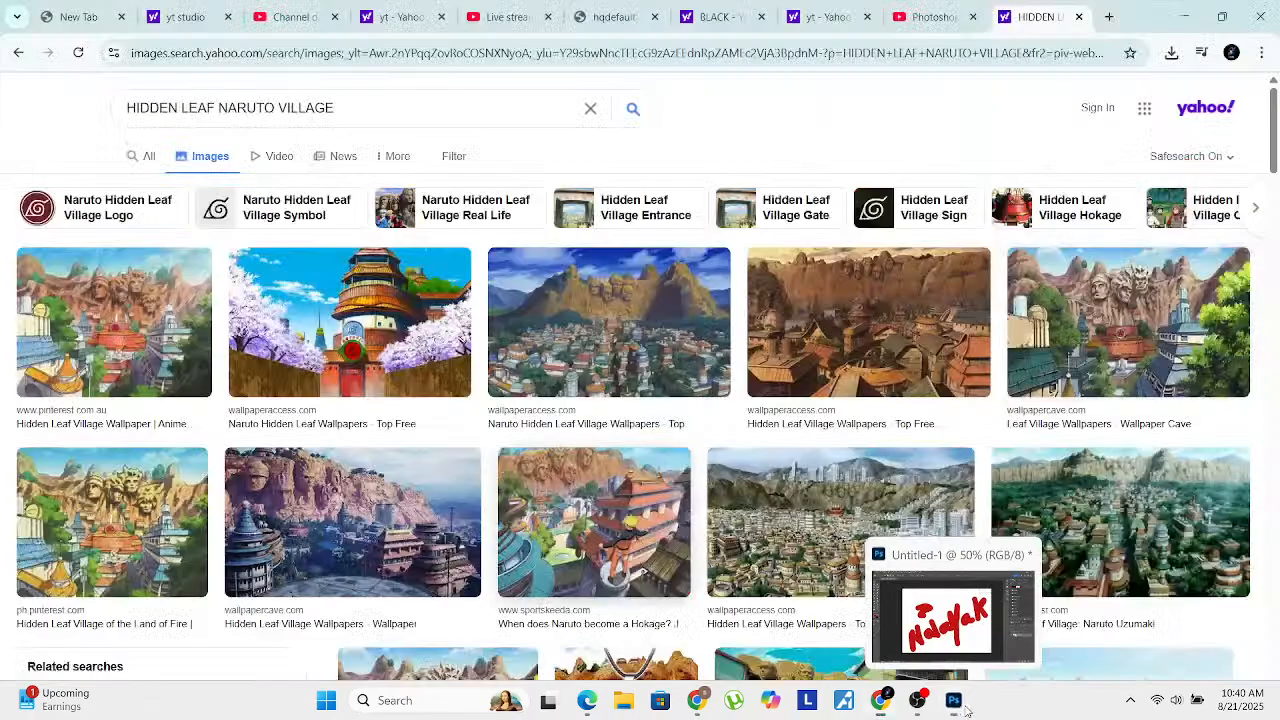
pyautogui.rightClick(852, 329)
# Step: Open the Leaf Village wallpaper result from wallpapercave.com and save its image to the Downloads folder as 1477
pyautogui.click(1111, 315)
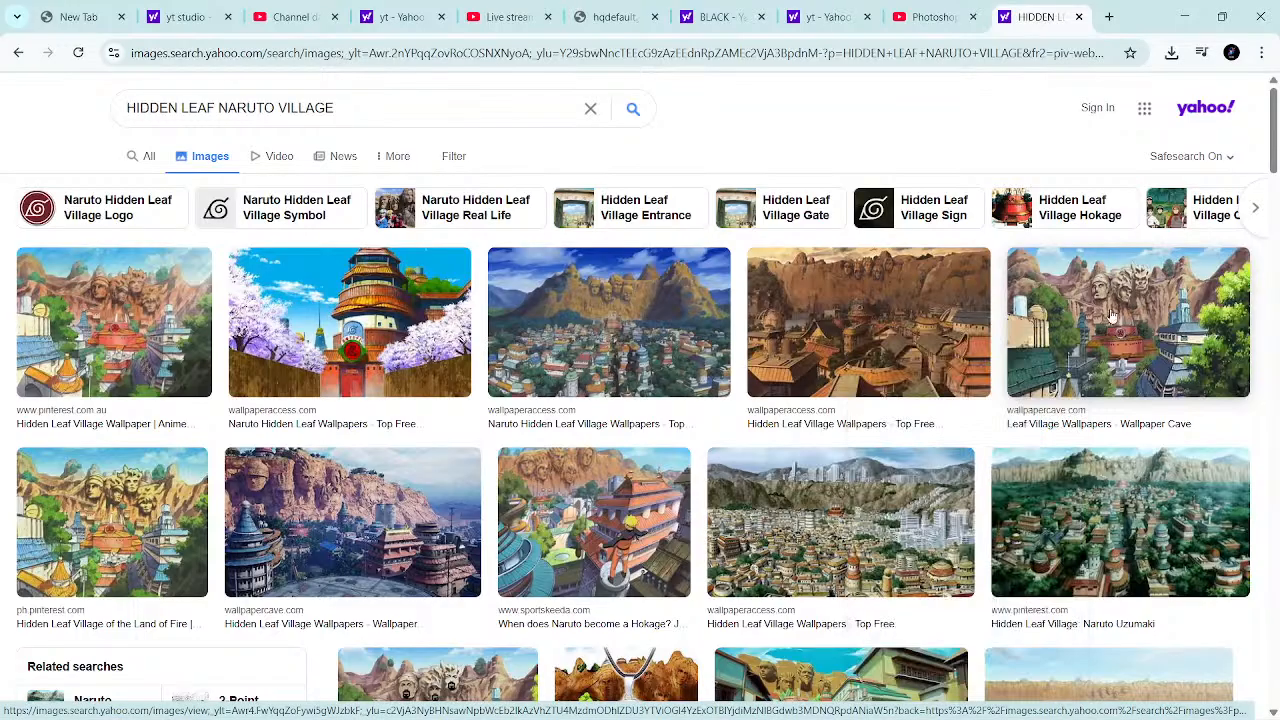
pyautogui.click(1112, 316)
pyautogui.rightClick(590, 510)
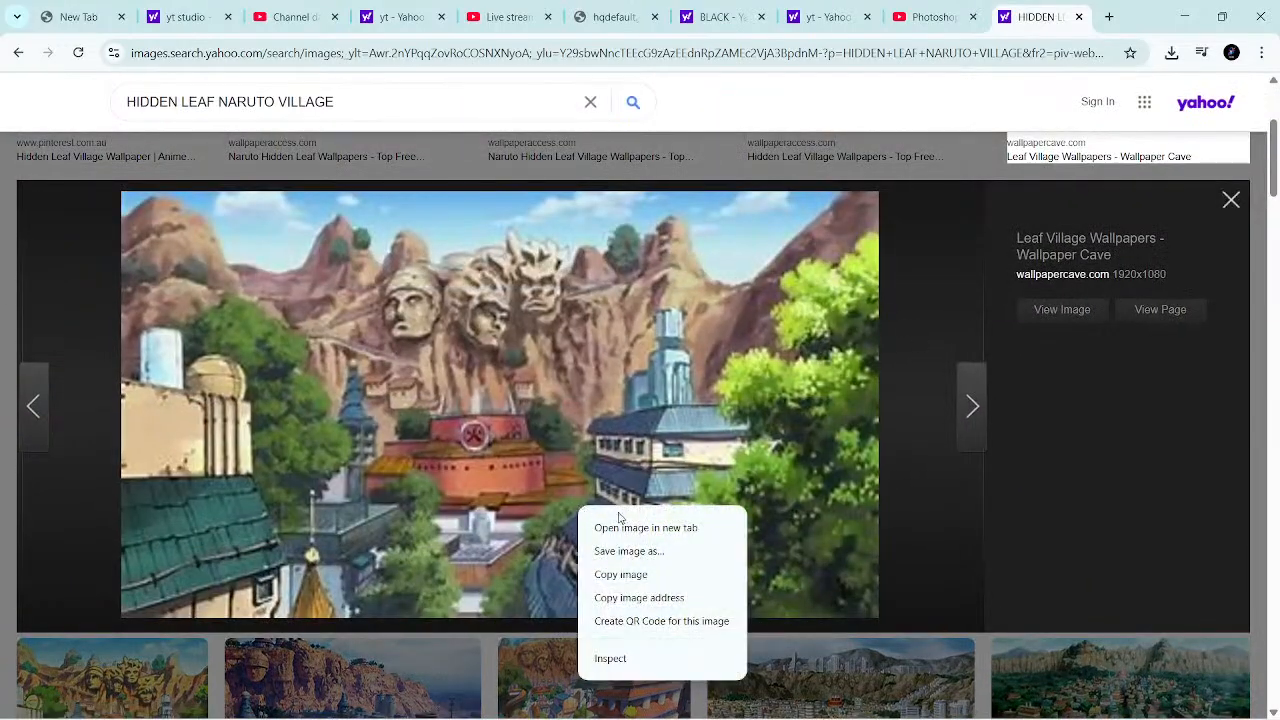
pyautogui.click(648, 558)
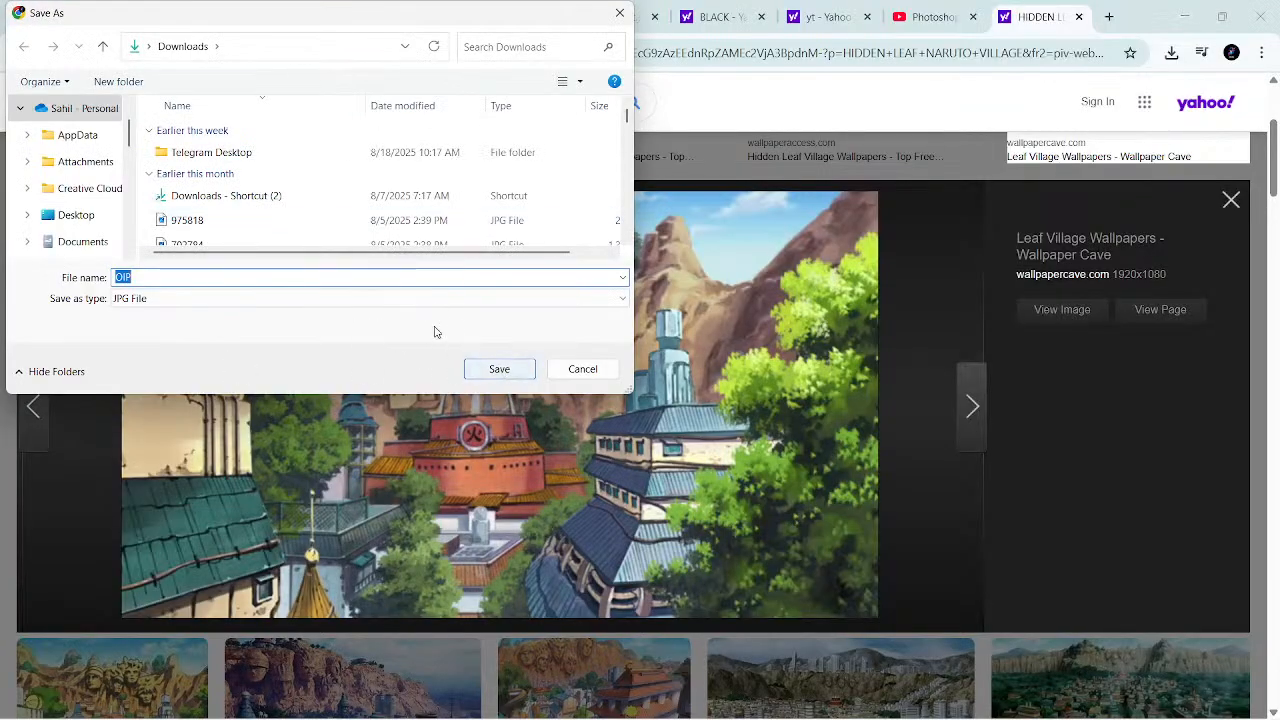
pyautogui.click(428, 271)
pyautogui.press('BackSpace')
pyautogui.press('BackSpace')
pyautogui.press('BackSpace')
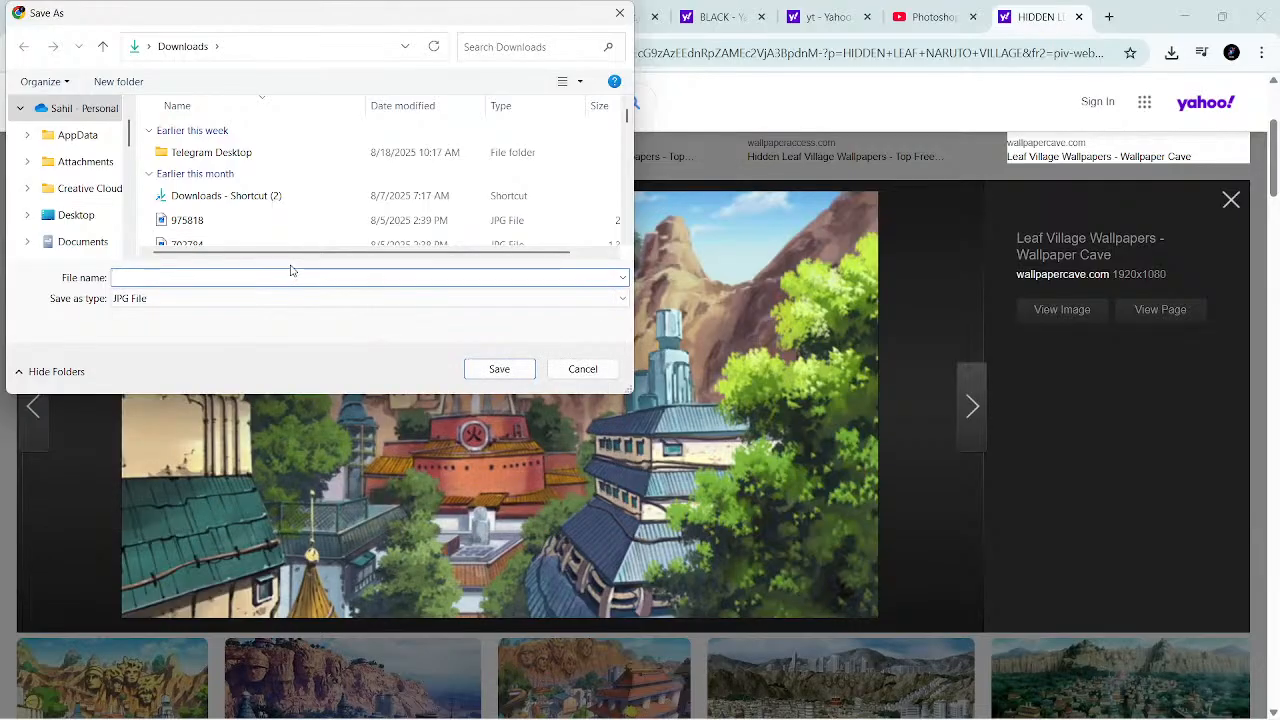
pyautogui.write('1477')
pyautogui.click(493, 371)
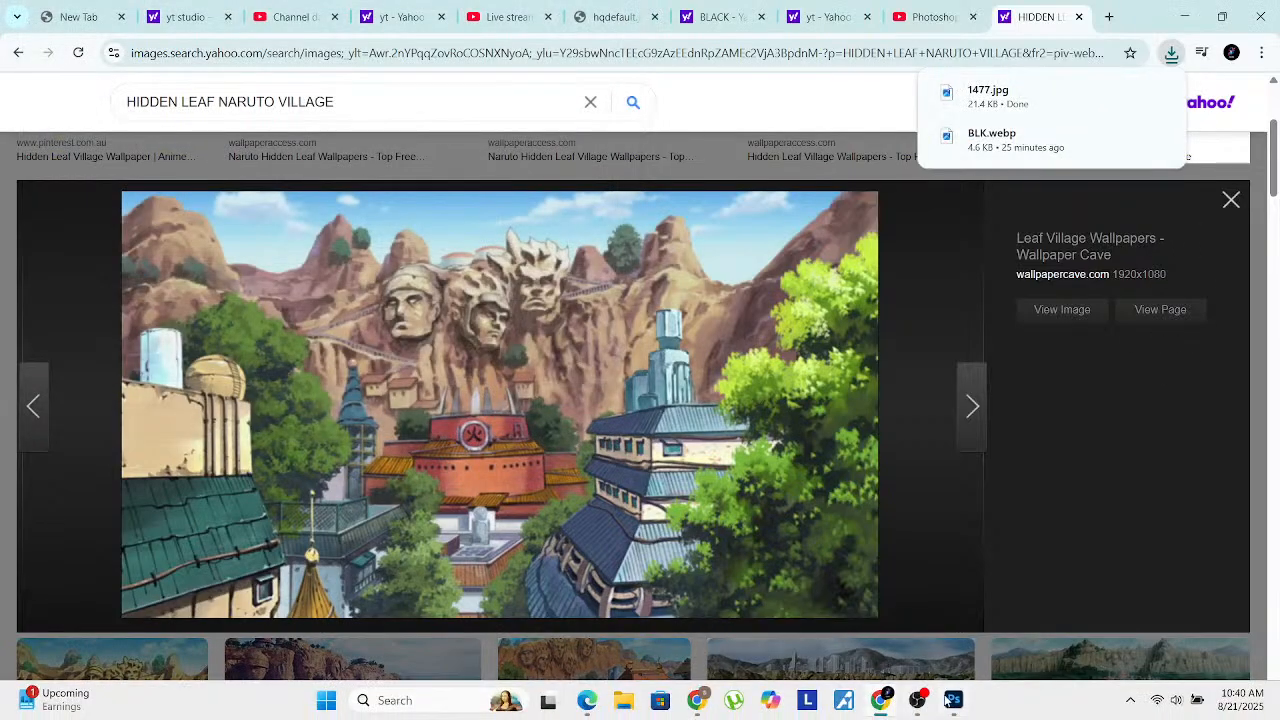
# Step: Switch to Photoshop and look through the available commands for a way to bring in the saved image
pyautogui.click(948, 700)
pyautogui.click(37, 9)
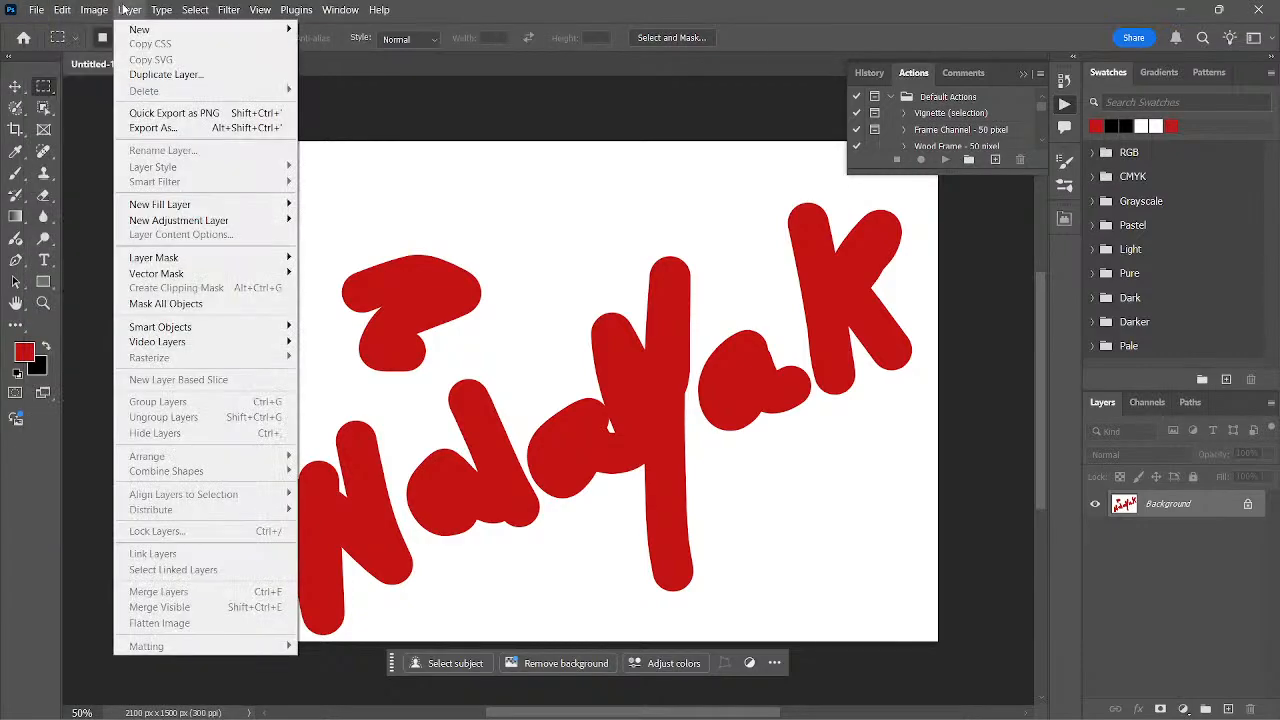
pyautogui.moveTo(90, 10)
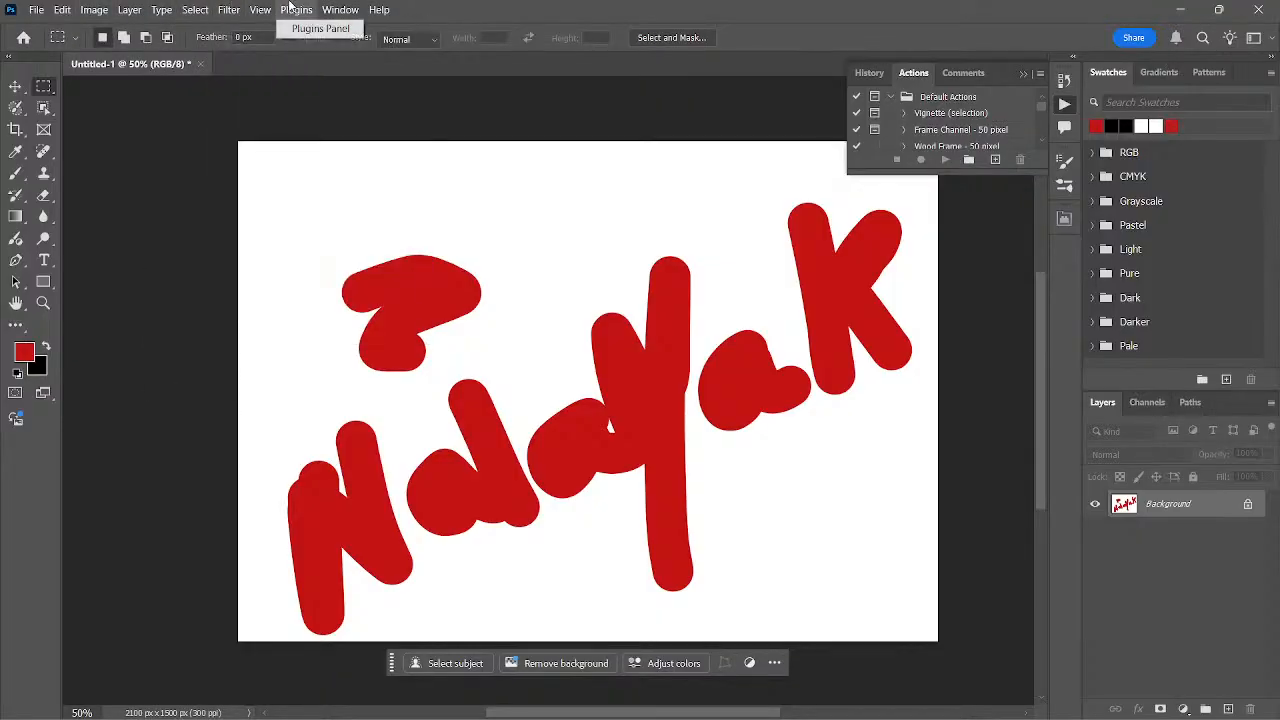
pyautogui.click(335, 10)
pyautogui.click(296, 306)
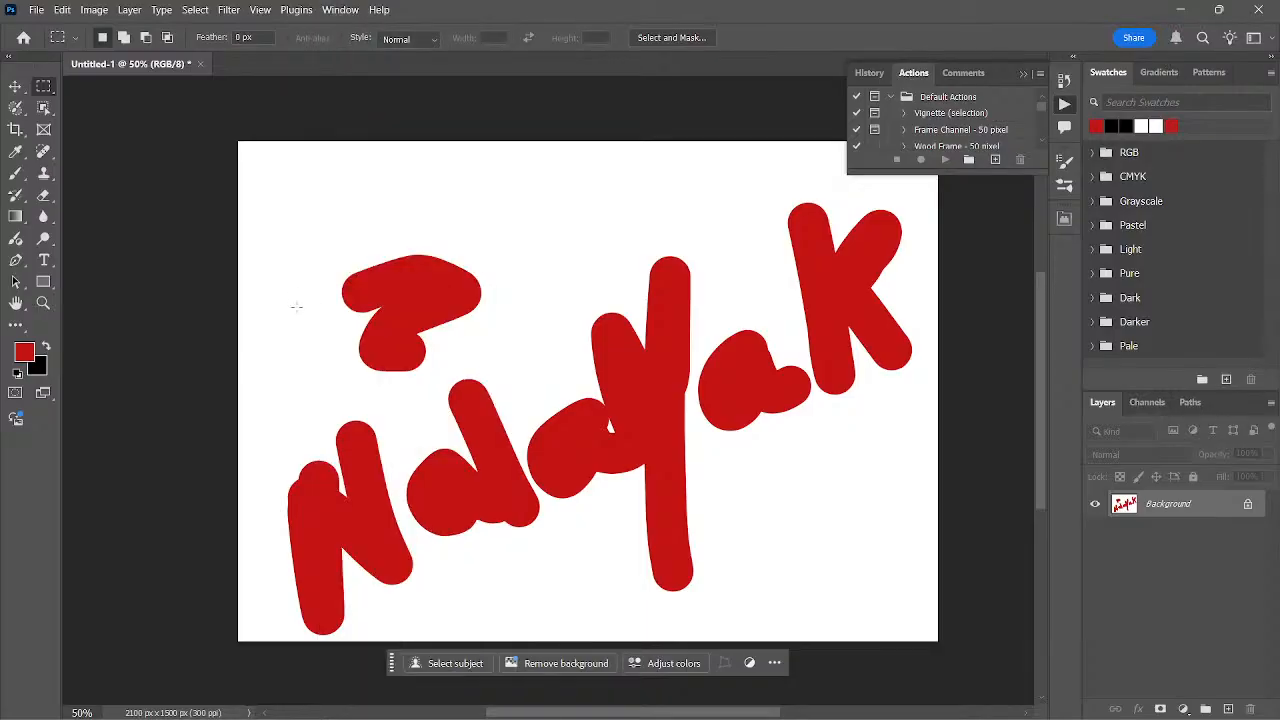
pyautogui.rightClick(297, 309)
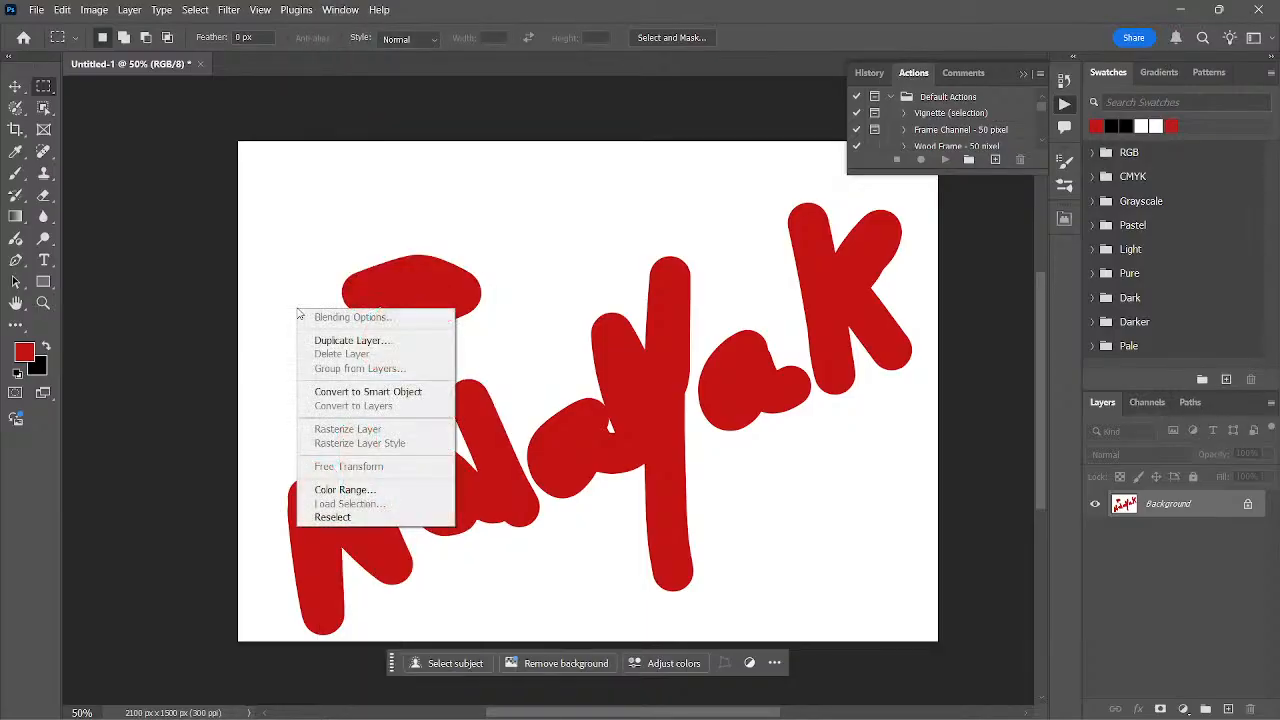
pyautogui.click(36, 9)
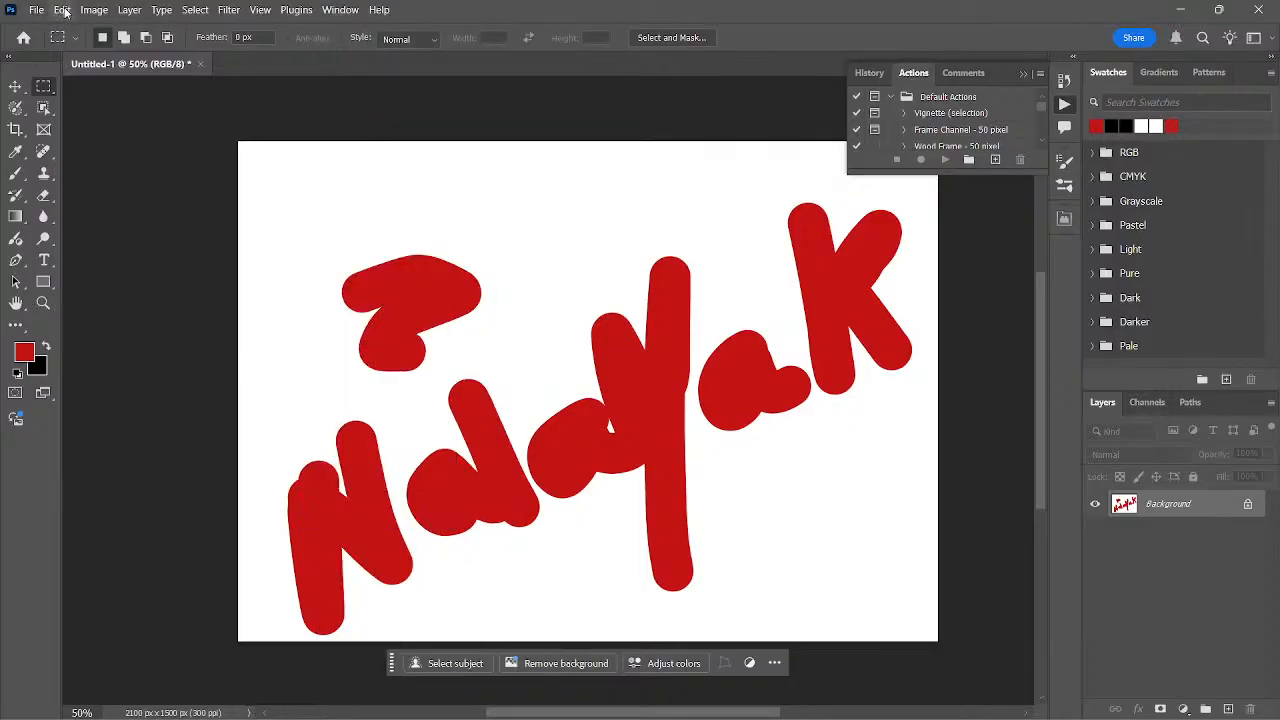
pyautogui.click(94, 10)
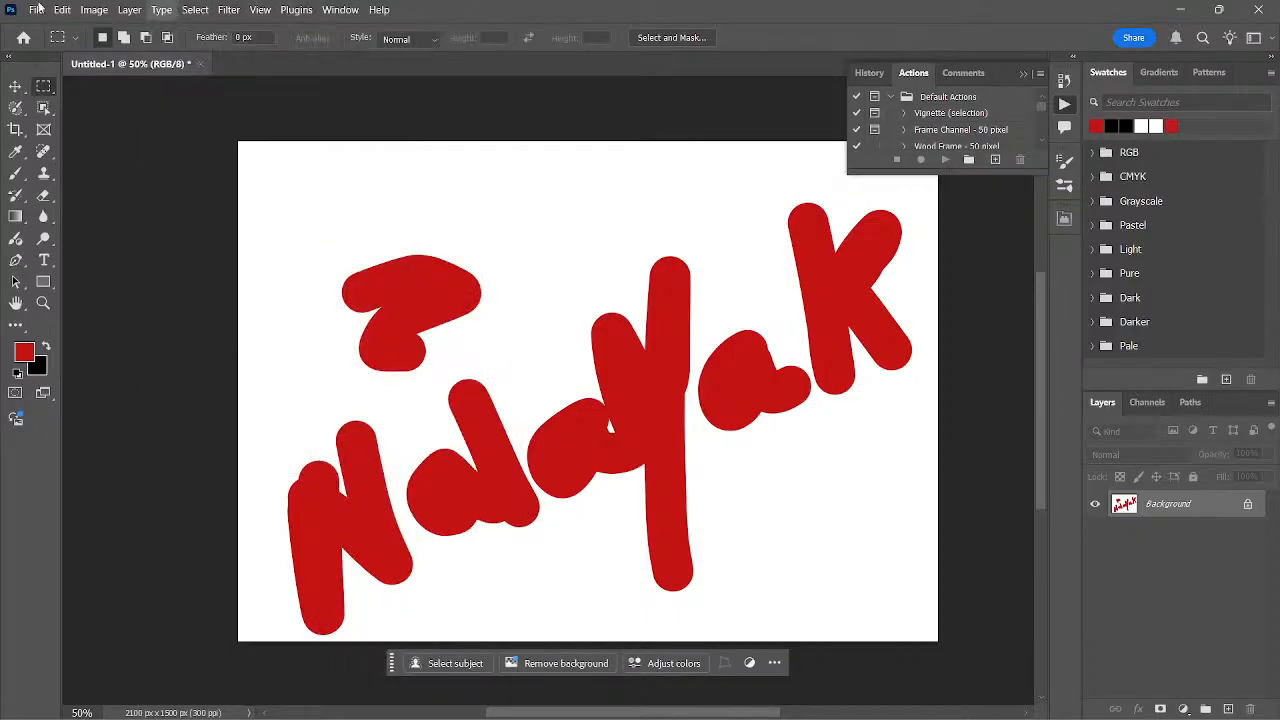
pyautogui.moveTo(30, 11)
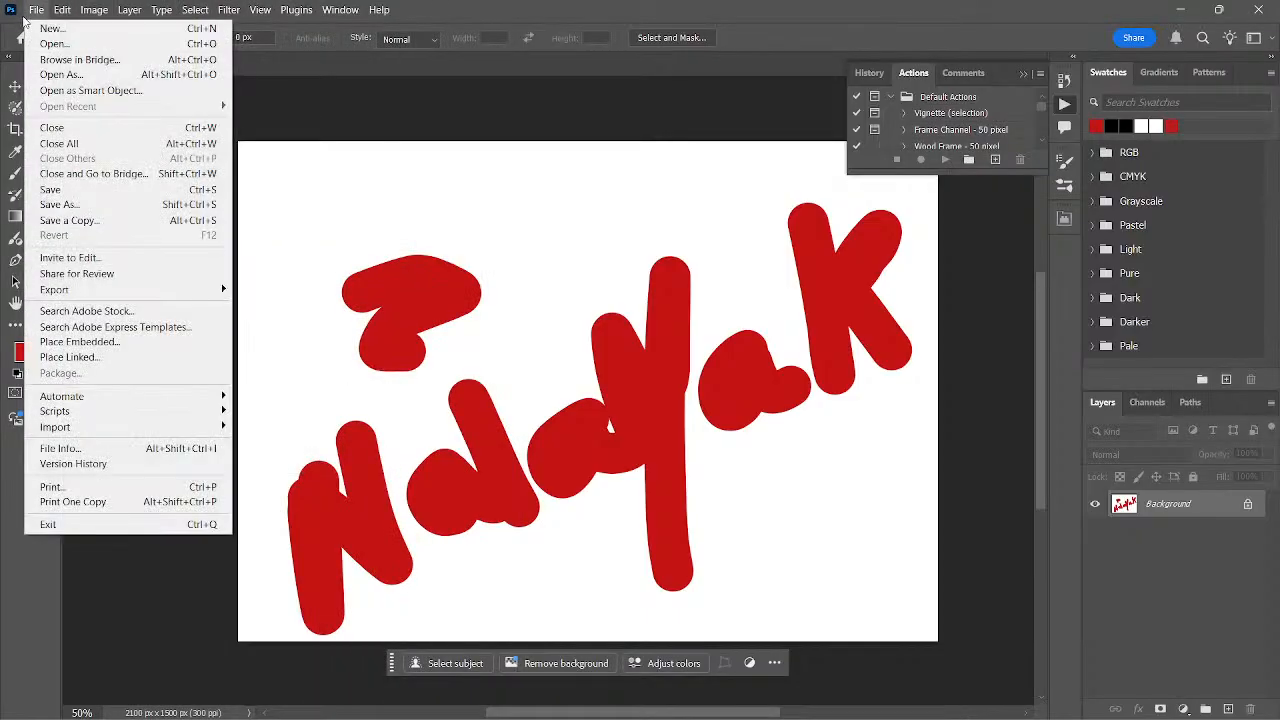
pyautogui.moveTo(96, 288)
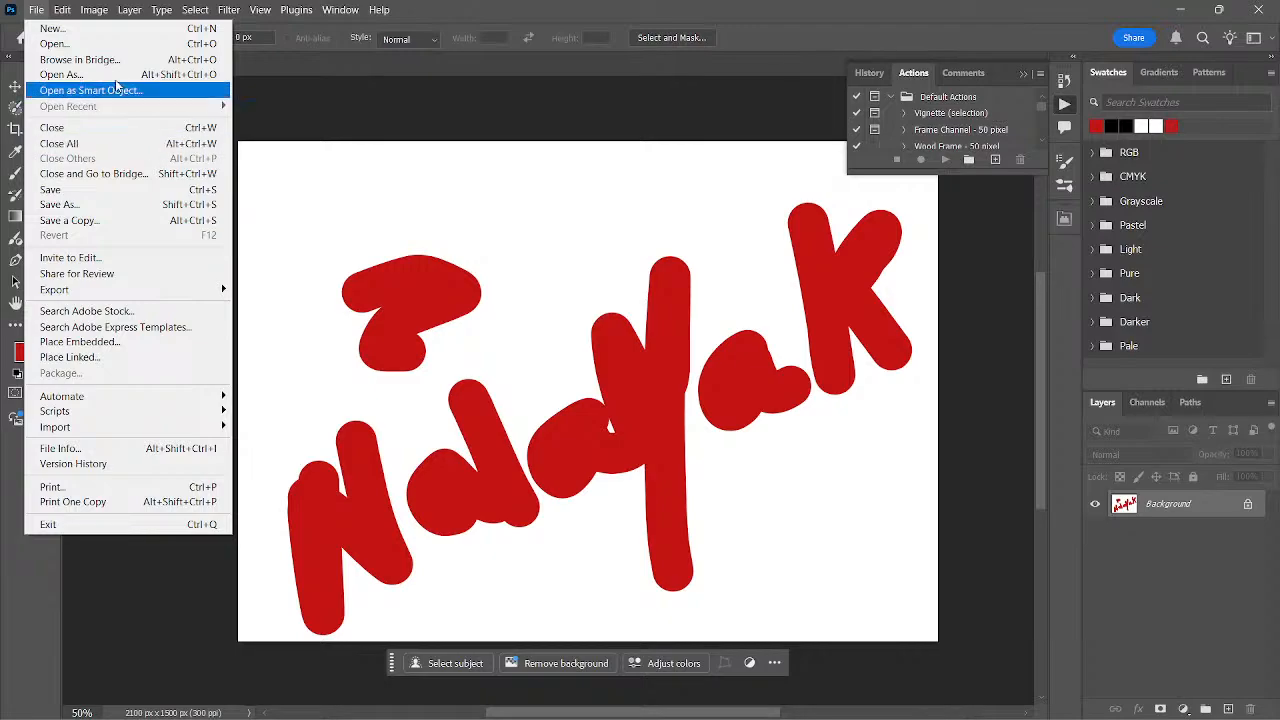
pyautogui.moveTo(101, 10)
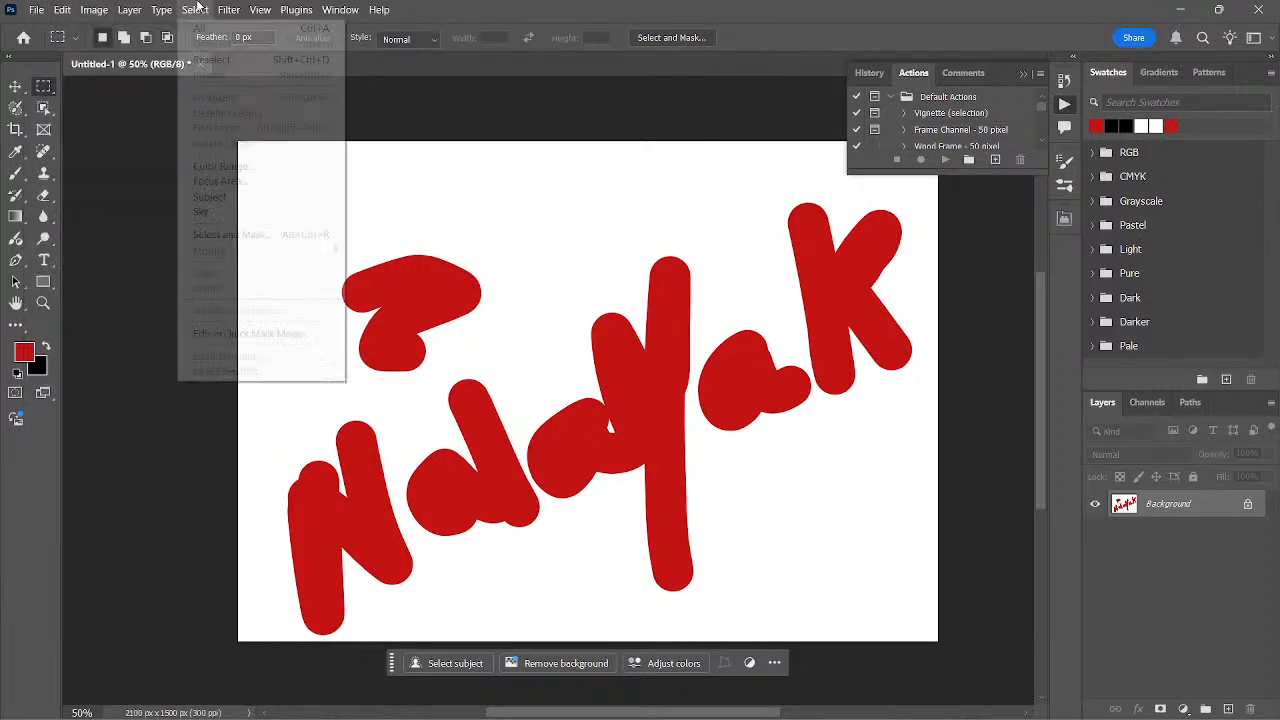
pyautogui.moveTo(261, 10)
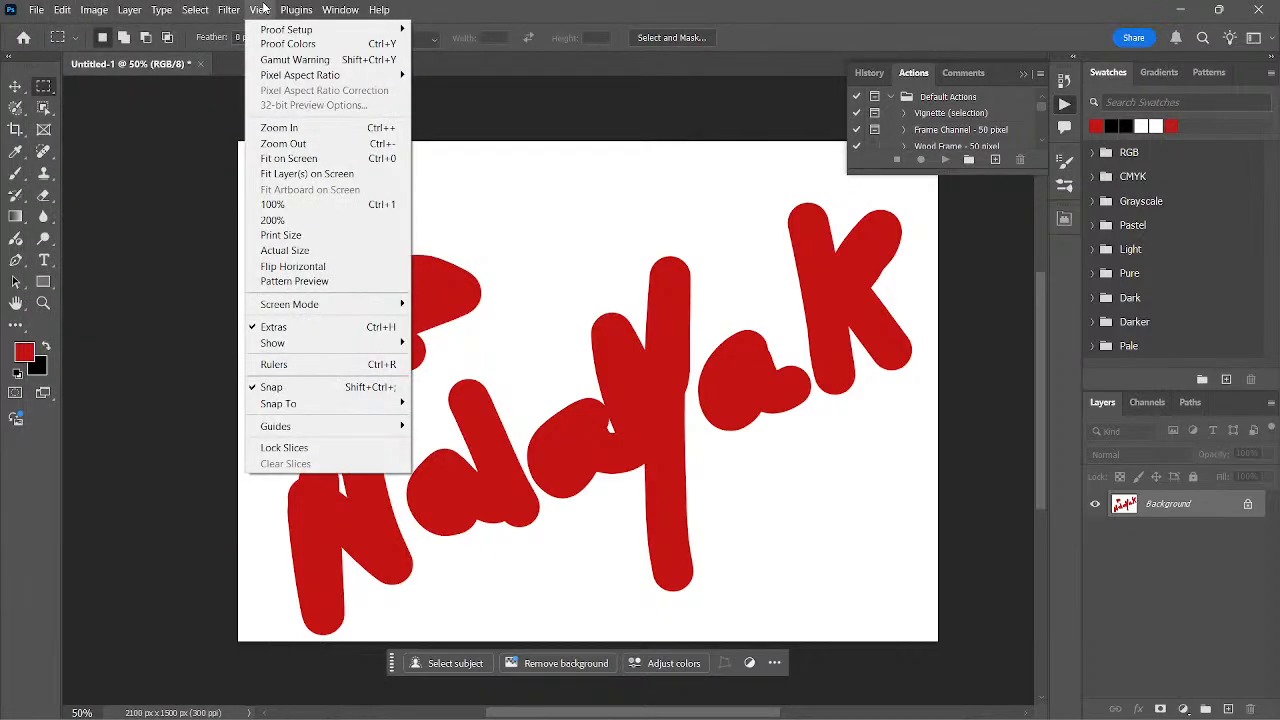
pyautogui.click(261, 10)
# Step: Open the image 1477 from the Downloads folder as a new document
pyautogui.click(33, 10)
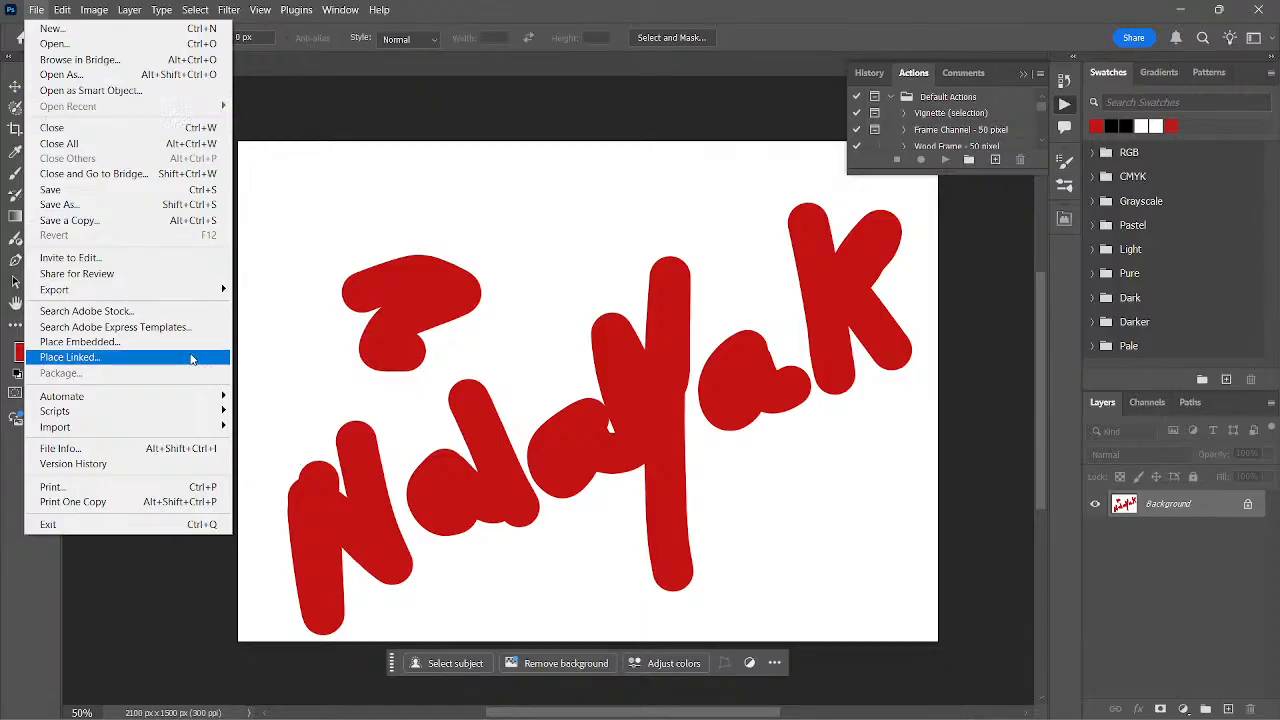
pyautogui.click(108, 44)
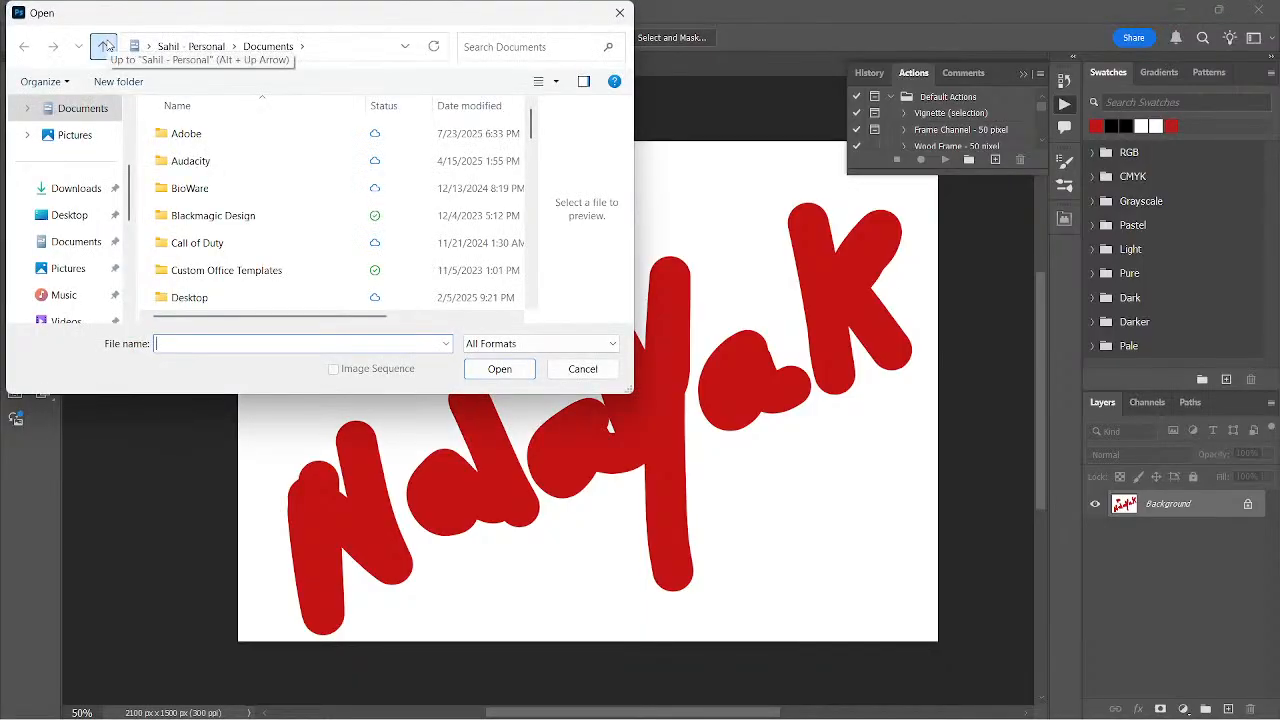
pyautogui.click(69, 198)
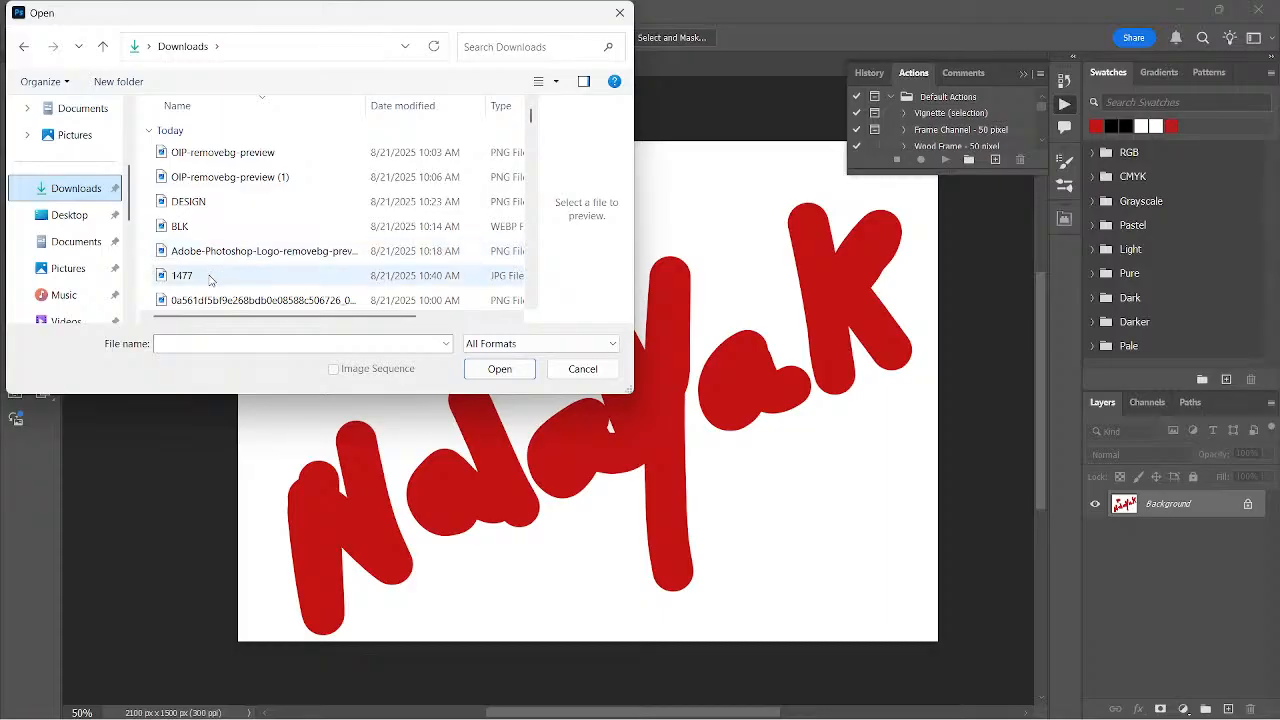
pyautogui.doubleClick(209, 276)
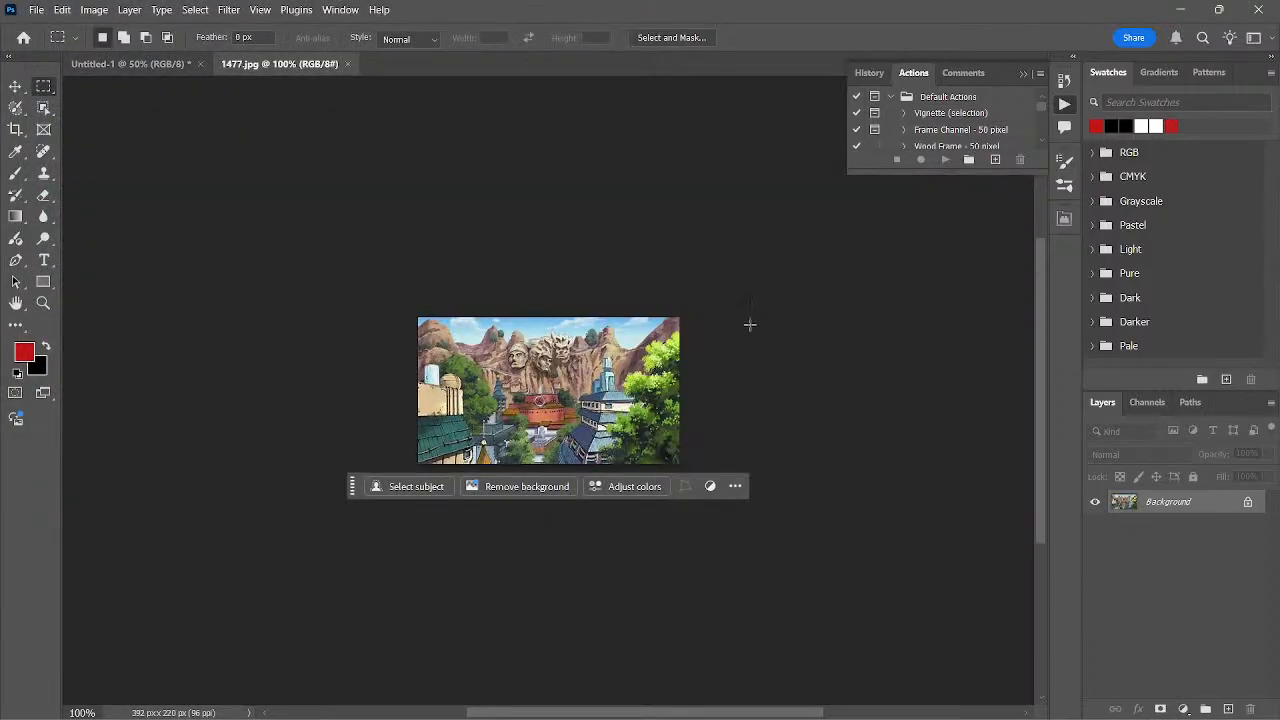
# Step: Pan sideways across the village image, zoom in to 500%, and zoom back out to 100%
pyautogui.hscroll(-2, 630, 390)
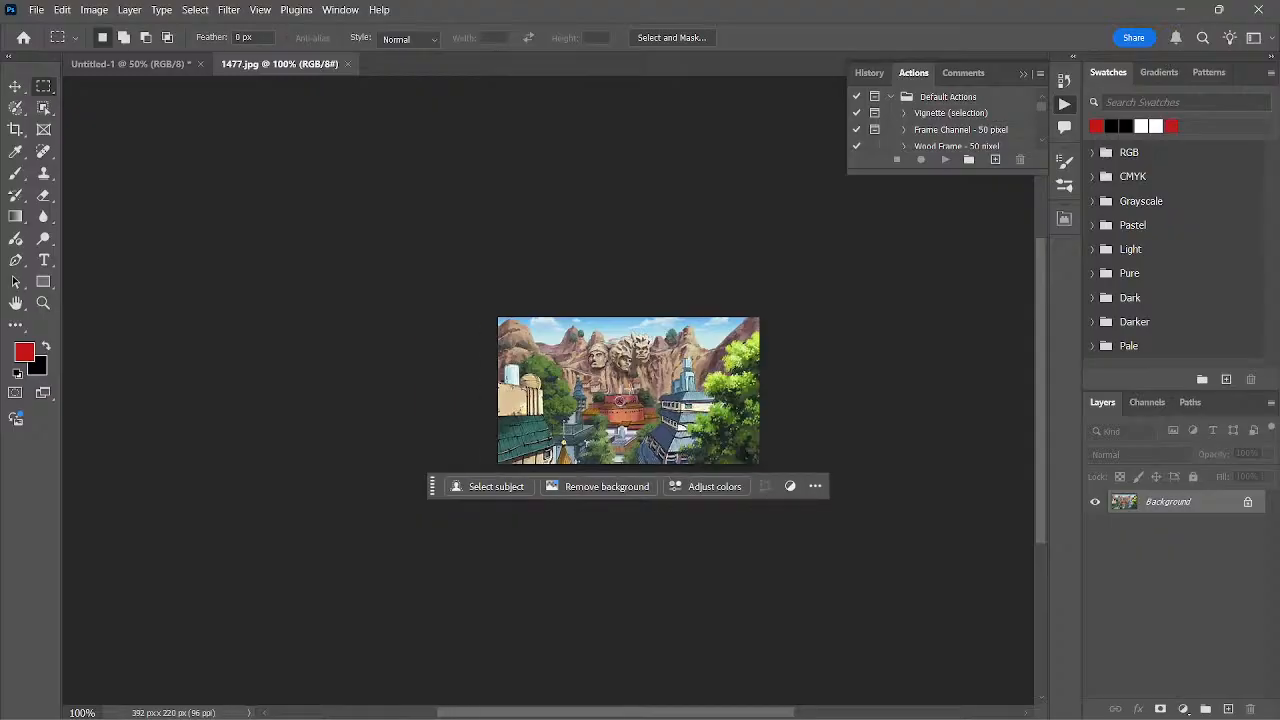
pyautogui.hscroll(3, 600, 390)
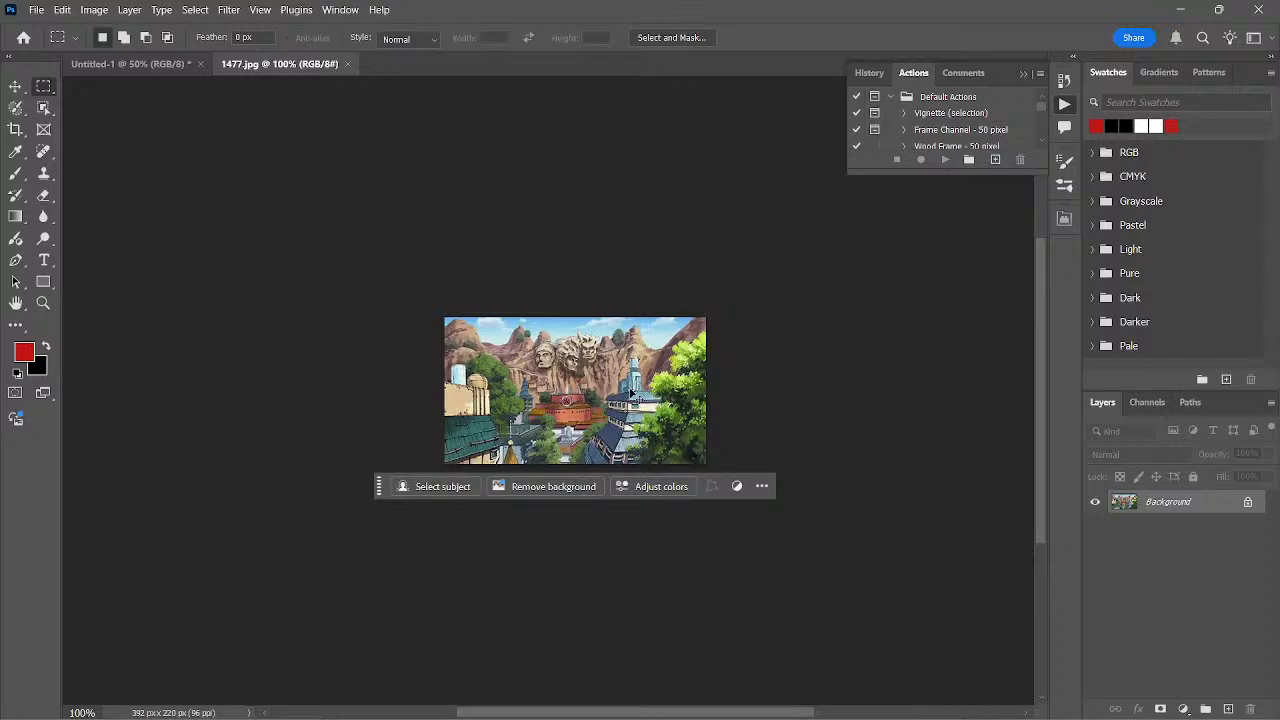
pyautogui.scroll(5, 630, 390)
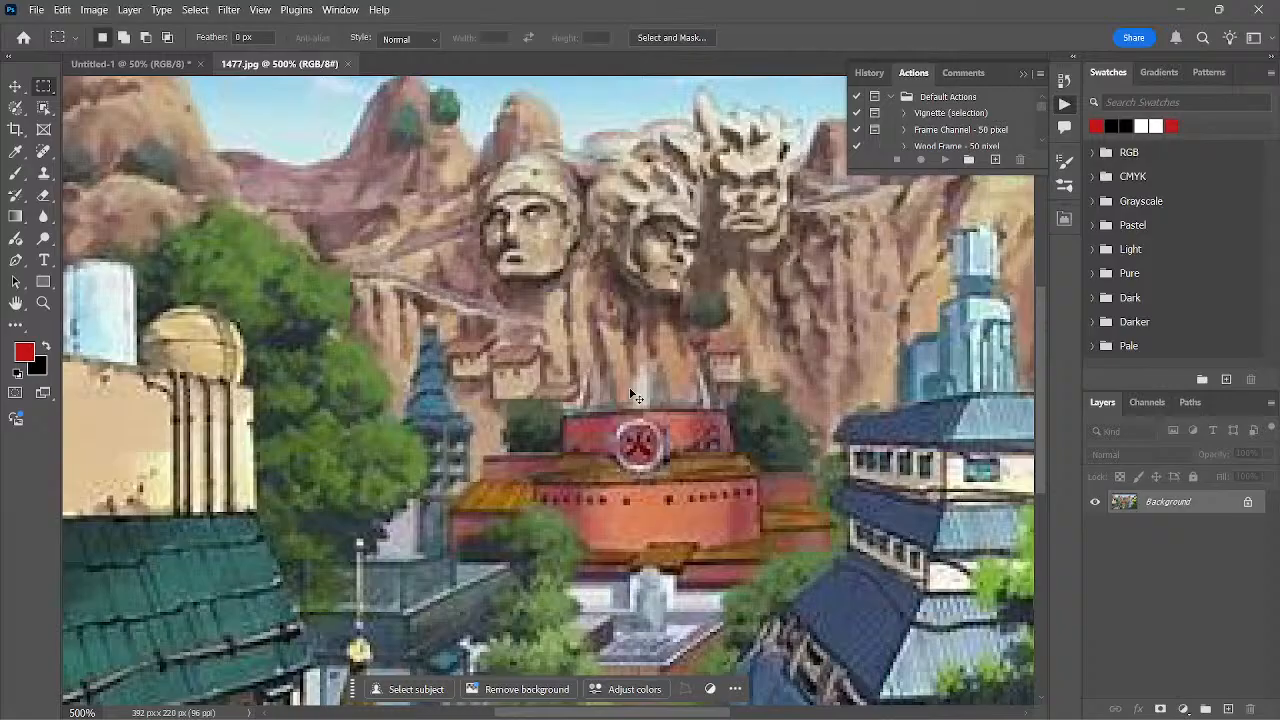
pyautogui.hotkey('ctrl', '-')
pyautogui.hotkey('ctrl', '-')
pyautogui.hotkey('ctrl', '-')
pyautogui.hotkey('ctrl', '-')
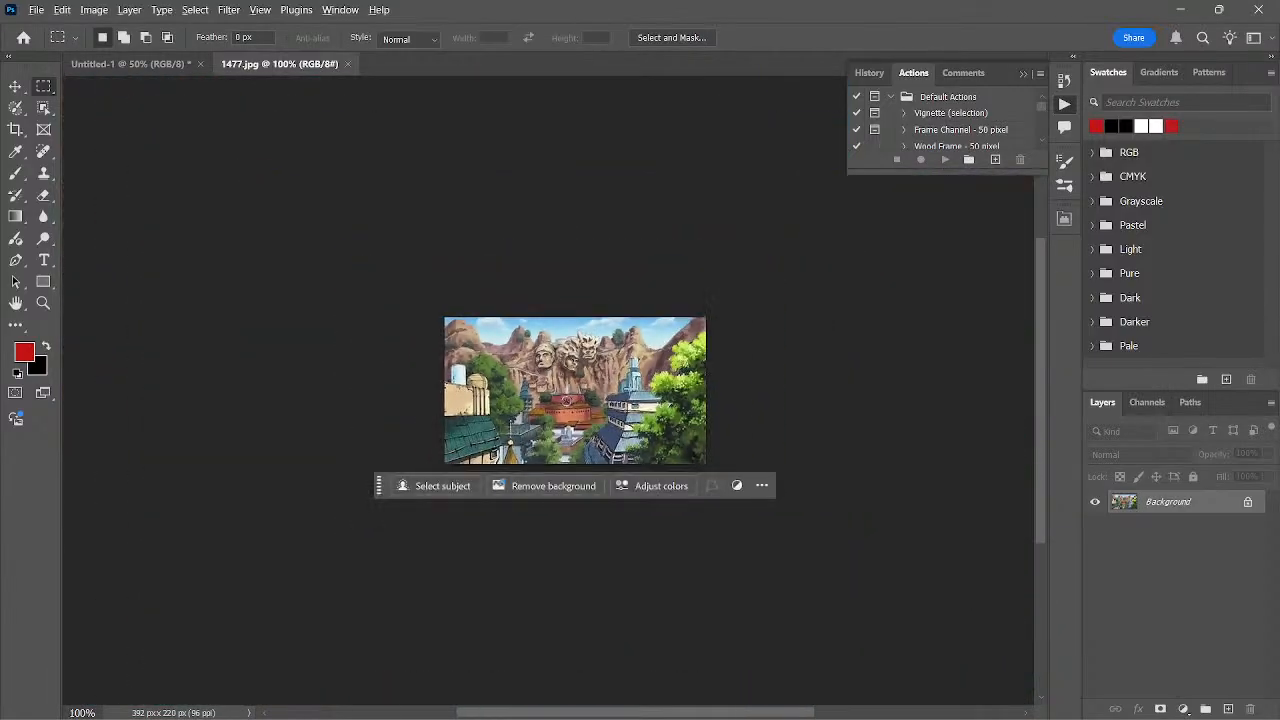
# Step: Switch to the browser's Photoshop lesson, watch the Status Bar chapter from 8:46, and pause it at 9:30
pyautogui.hotkey('alt', 'Tab')
pyautogui.click(505, 17)
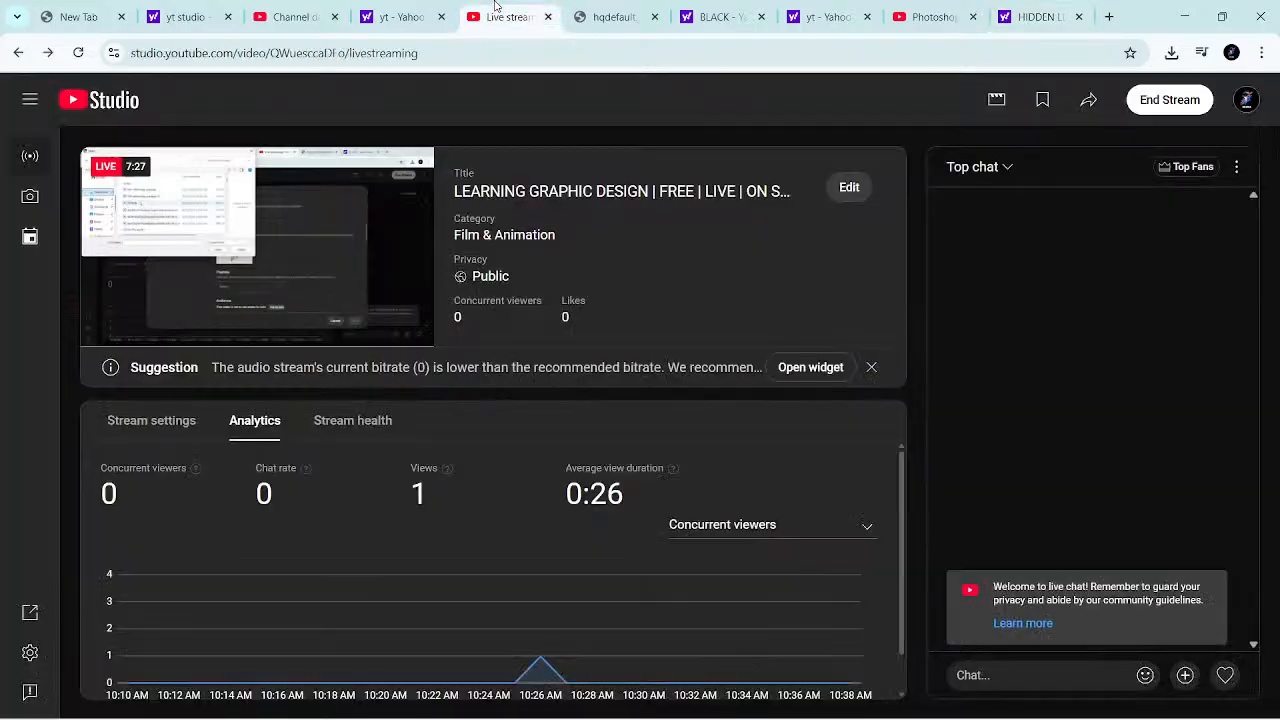
pyautogui.click(900, 12)
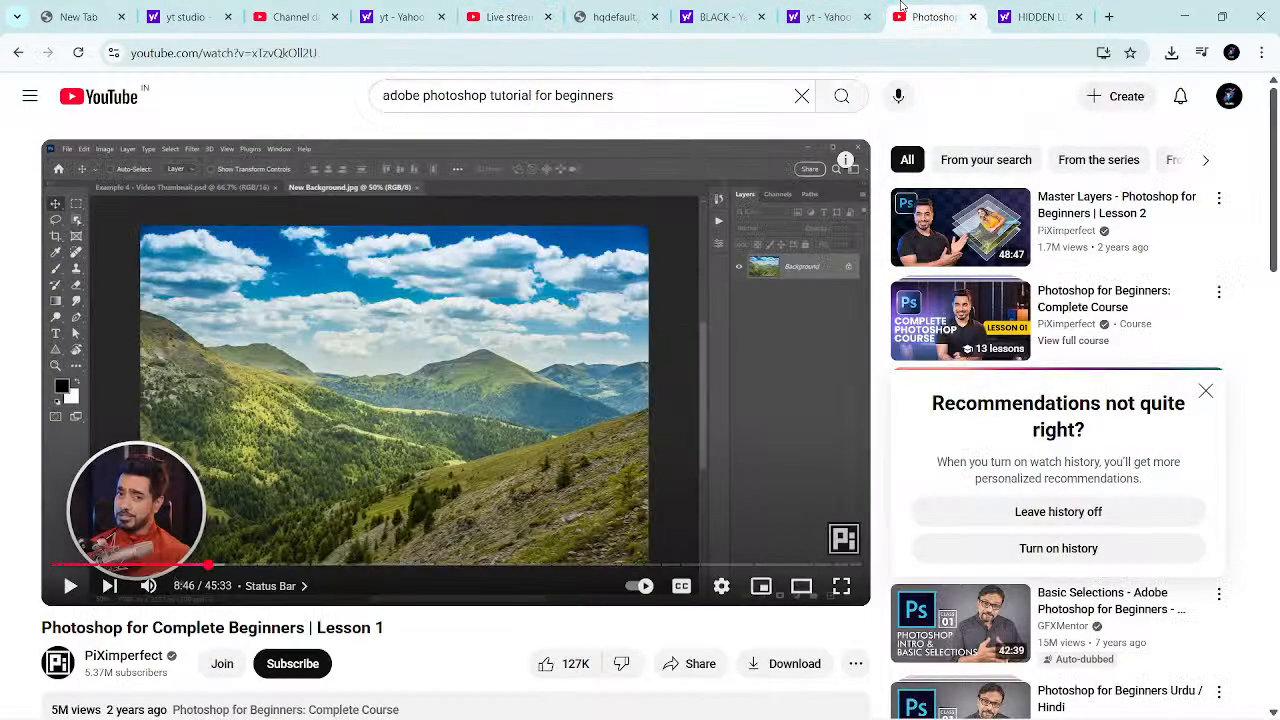
pyautogui.click(512, 425)
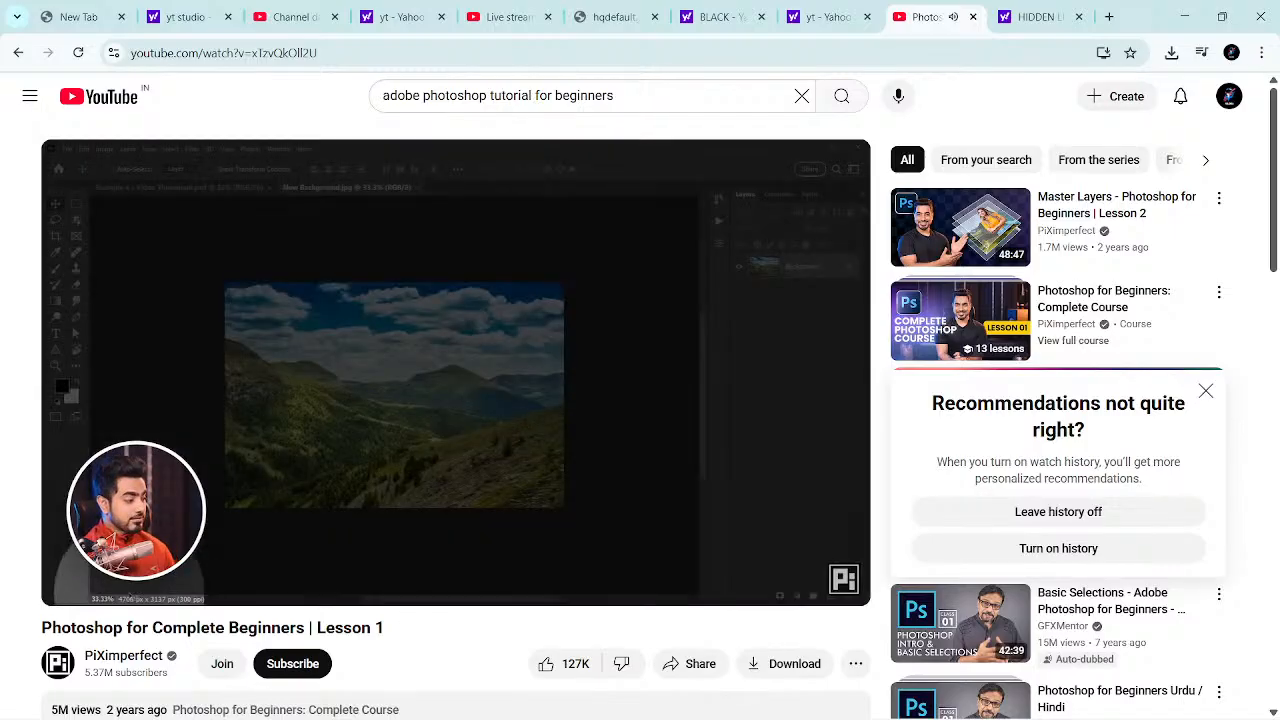
pyautogui.press('space')
pyautogui.press('space')
pyautogui.press('space')
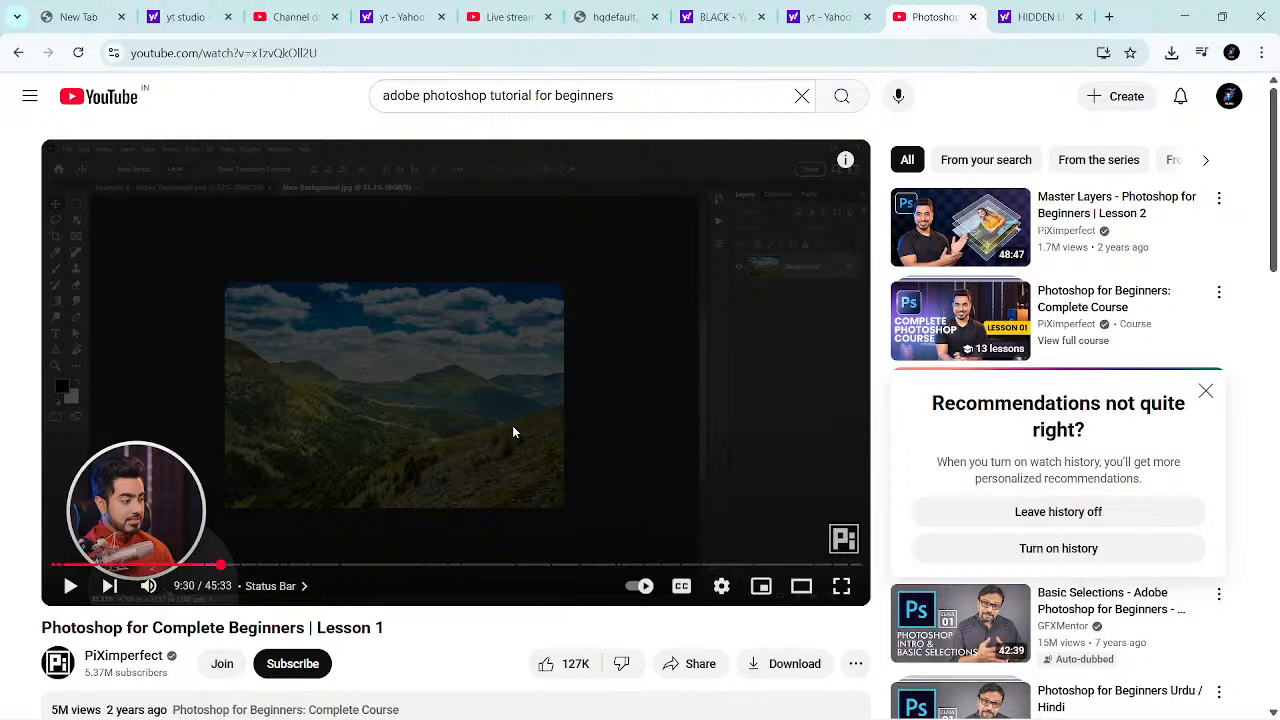
pyautogui.click(513, 432)
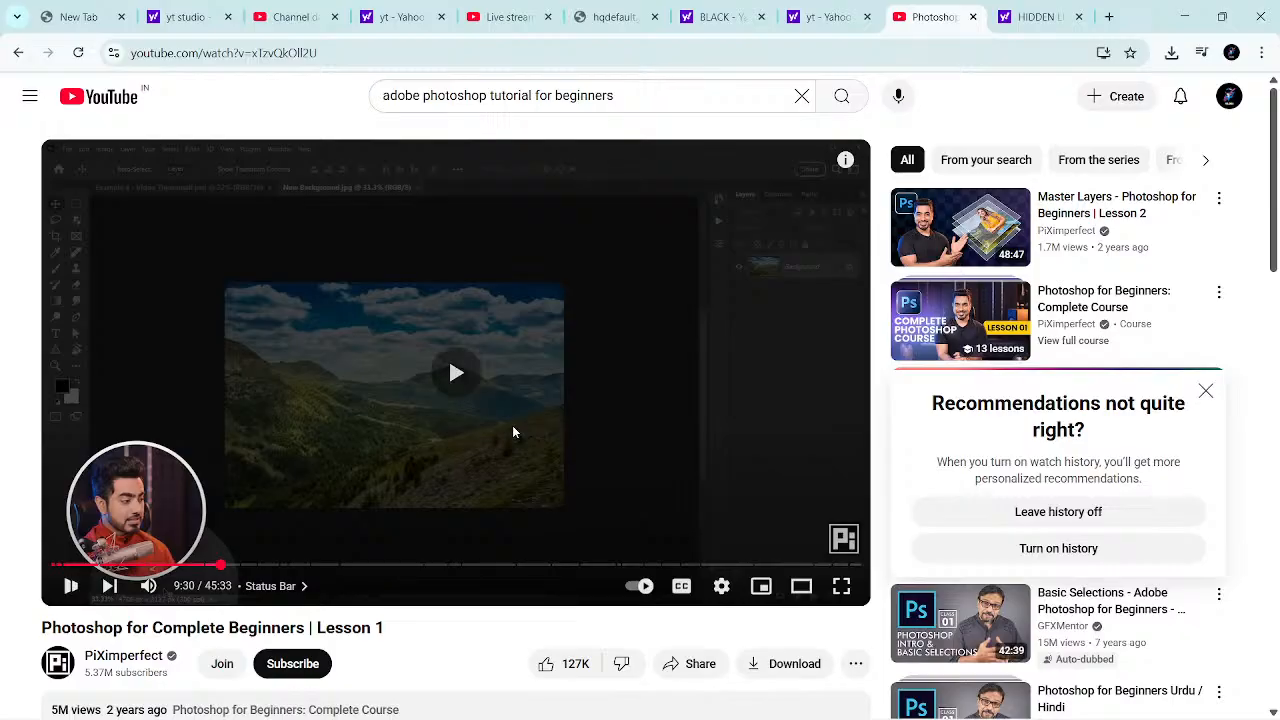
# Step: Show the lesson full screen, rewind a few seconds to rewatch the Status Bar explanation, and pause at 9:30
pyautogui.click(843, 590)
pyautogui.press('Left')
pyautogui.press('Left')
pyautogui.press('Left')
pyautogui.press('Left')
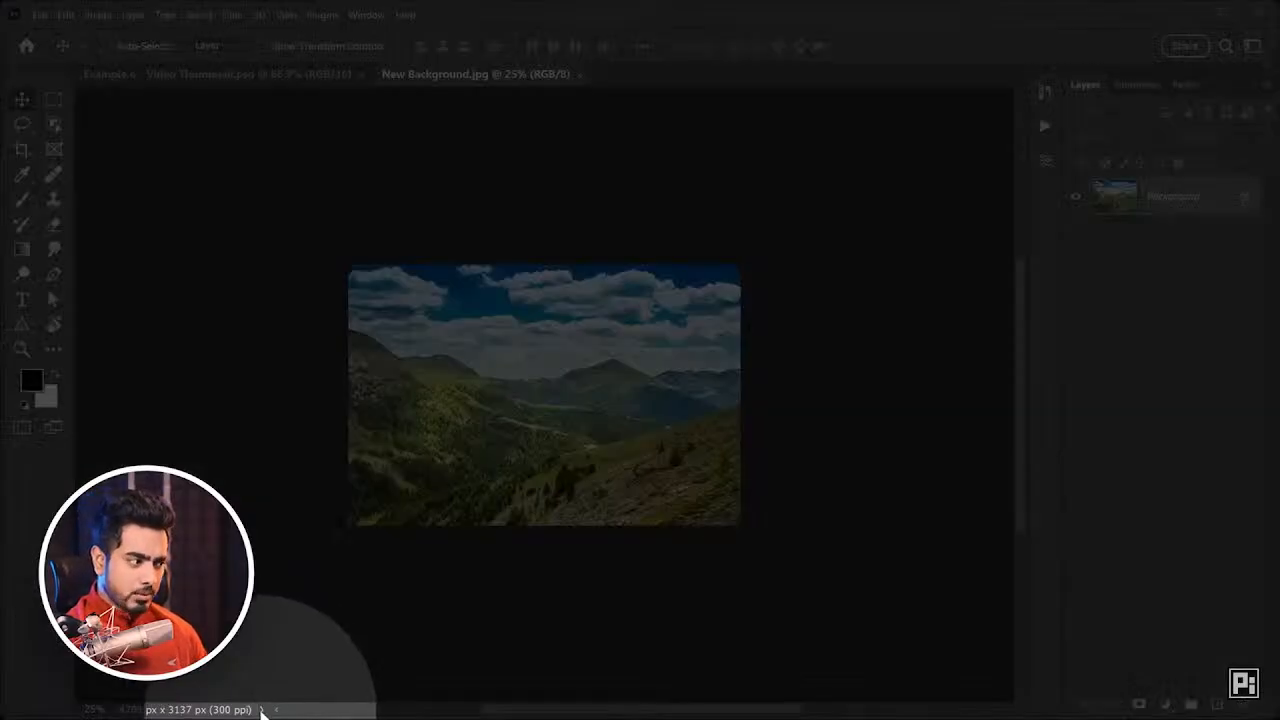
pyautogui.click(261, 709)
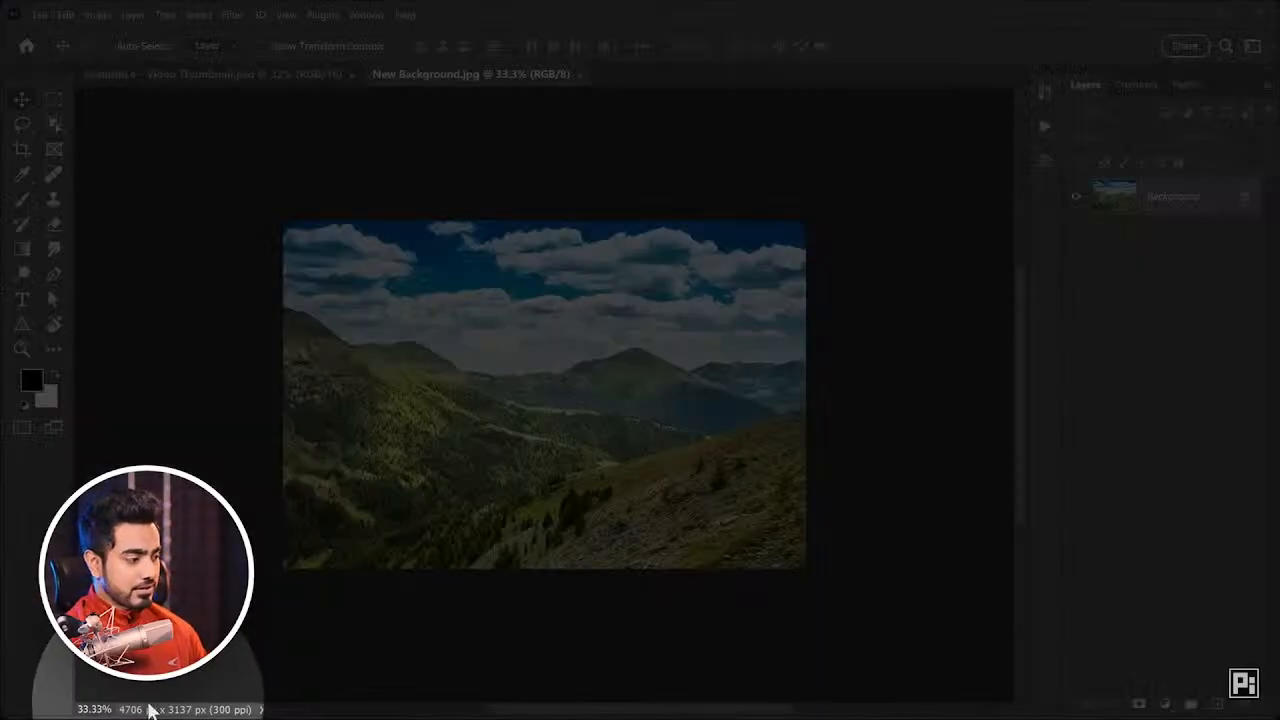
pyautogui.click(847, 580)
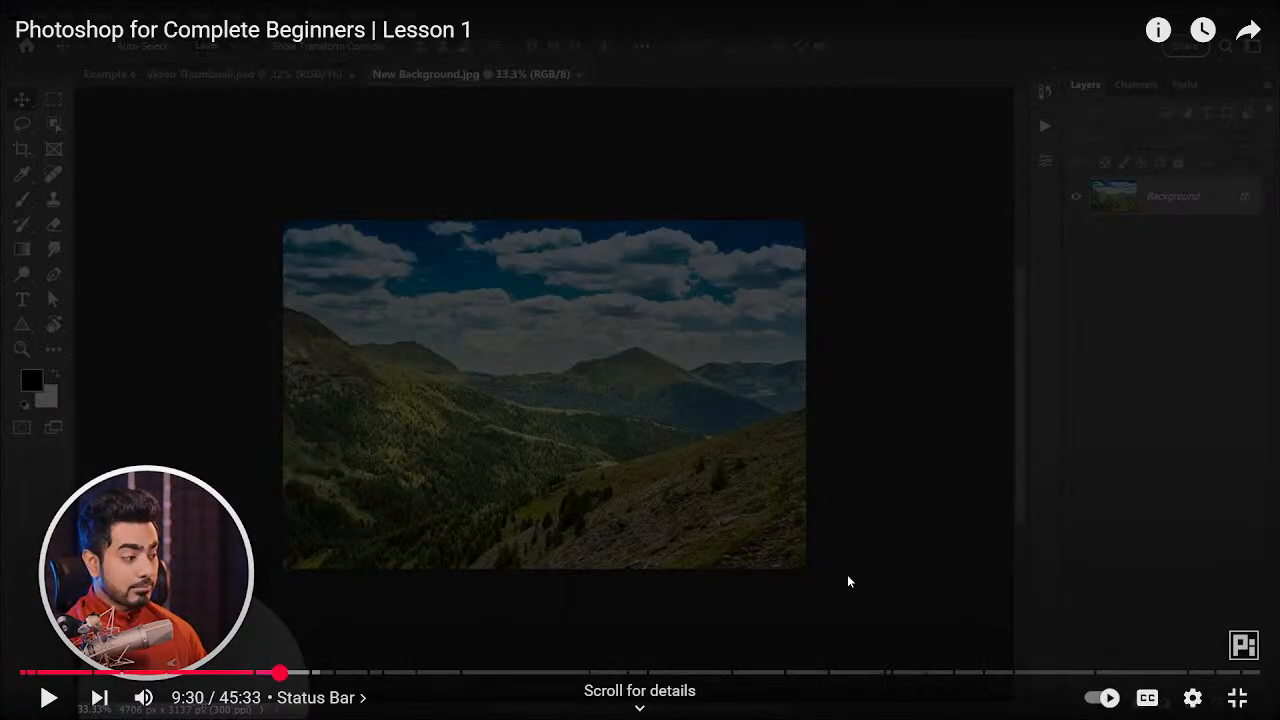
# Step: Switch to Photoshop, zoom 1477.jpg in to 300% and back out to 100%, and return to the lesson
pyautogui.hotkey('alt', 'Tab')
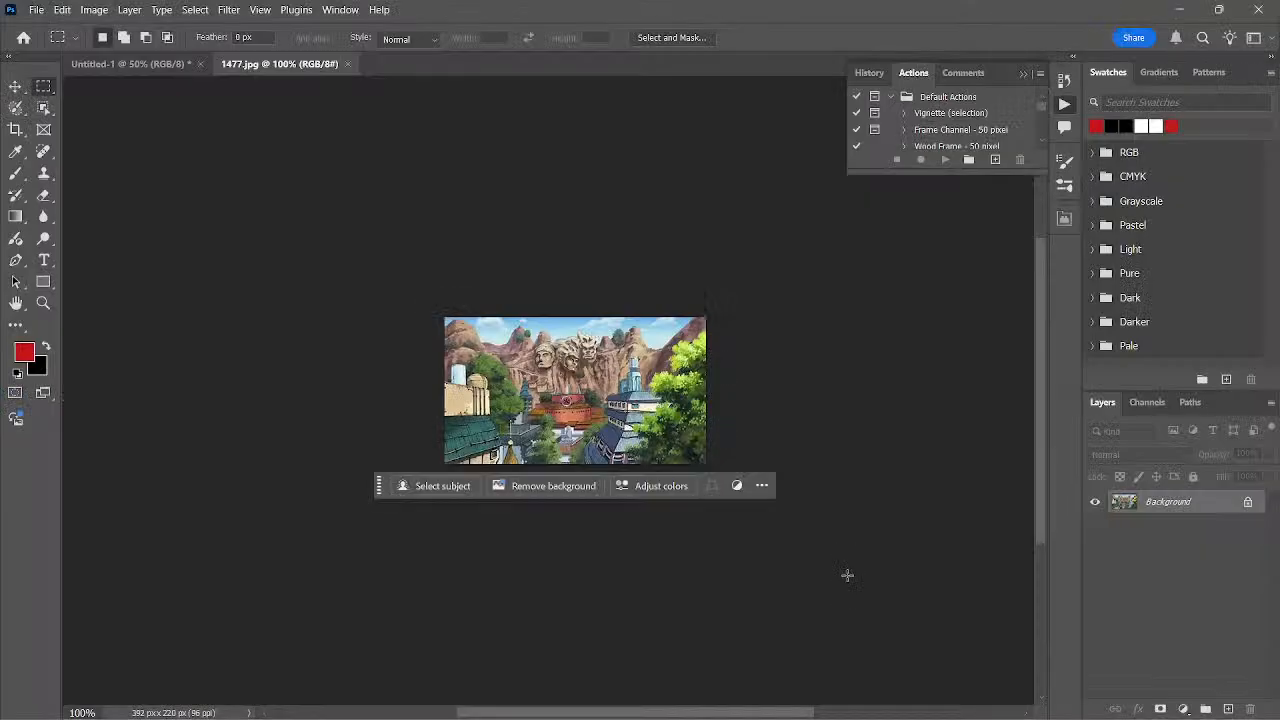
pyautogui.hotkey('alt', 'Tab')
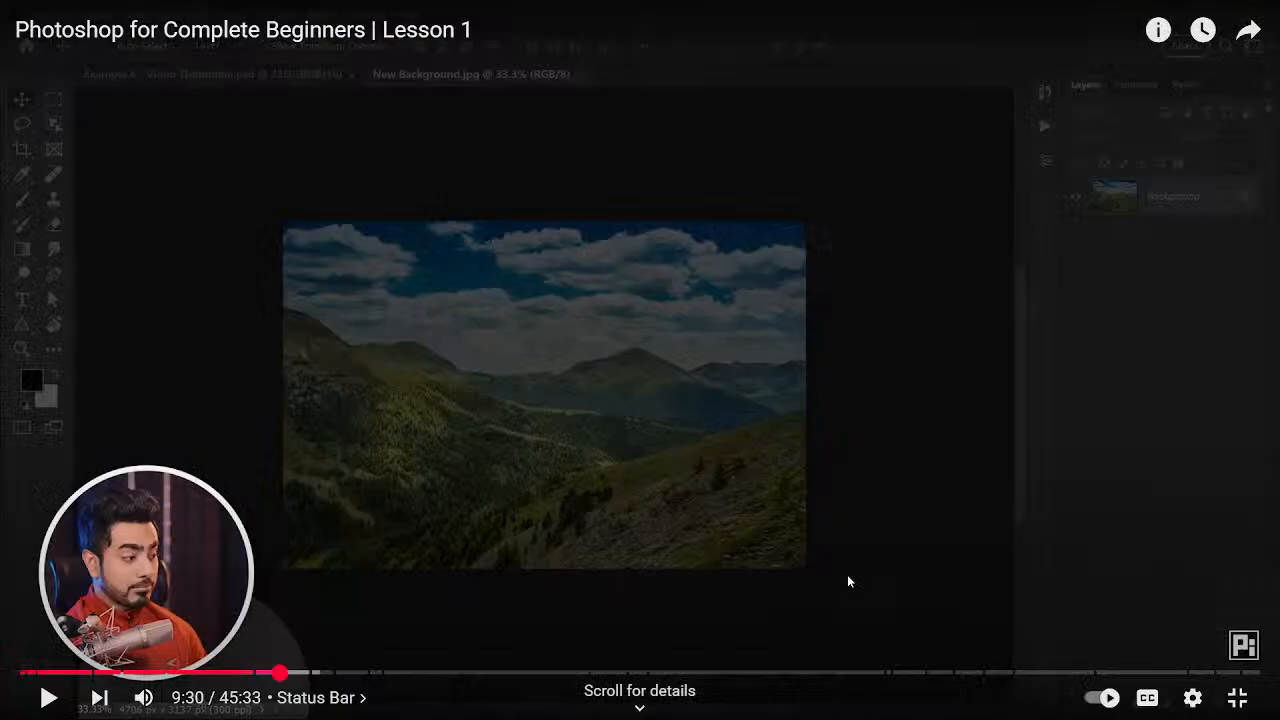
pyautogui.hotkey('alt', 'Tab')
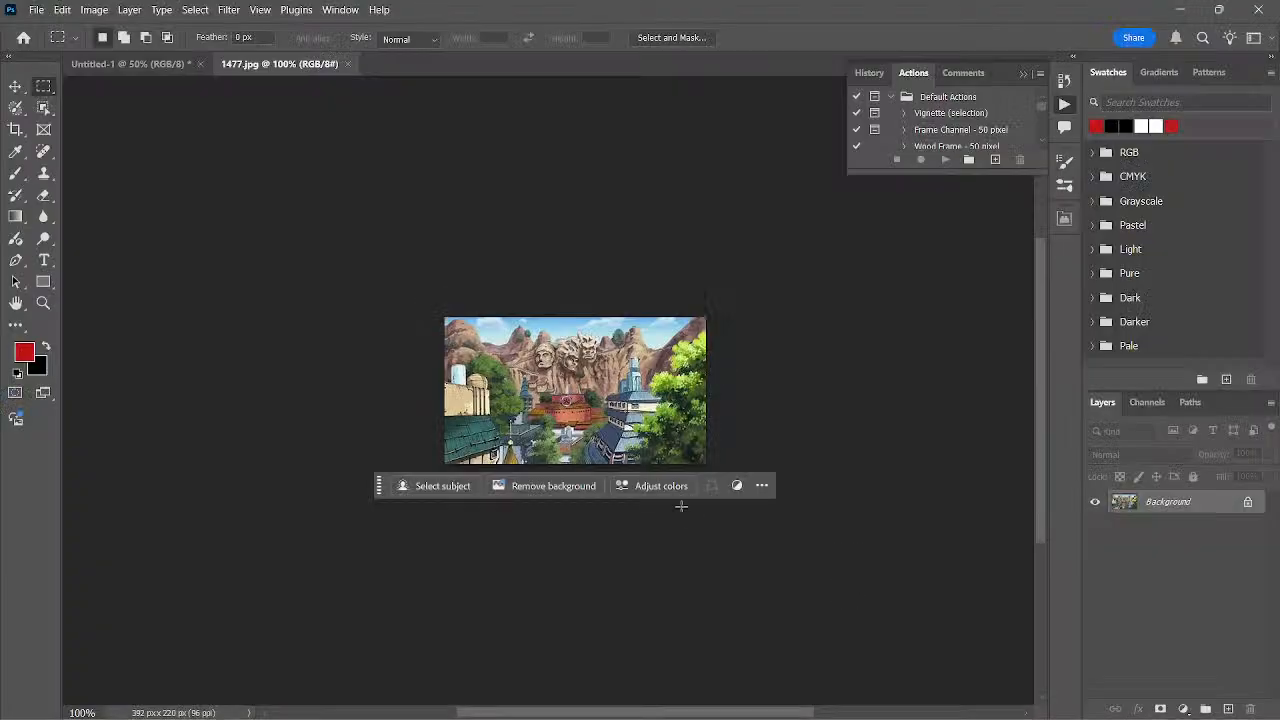
pyautogui.hscroll(1, 624, 413)
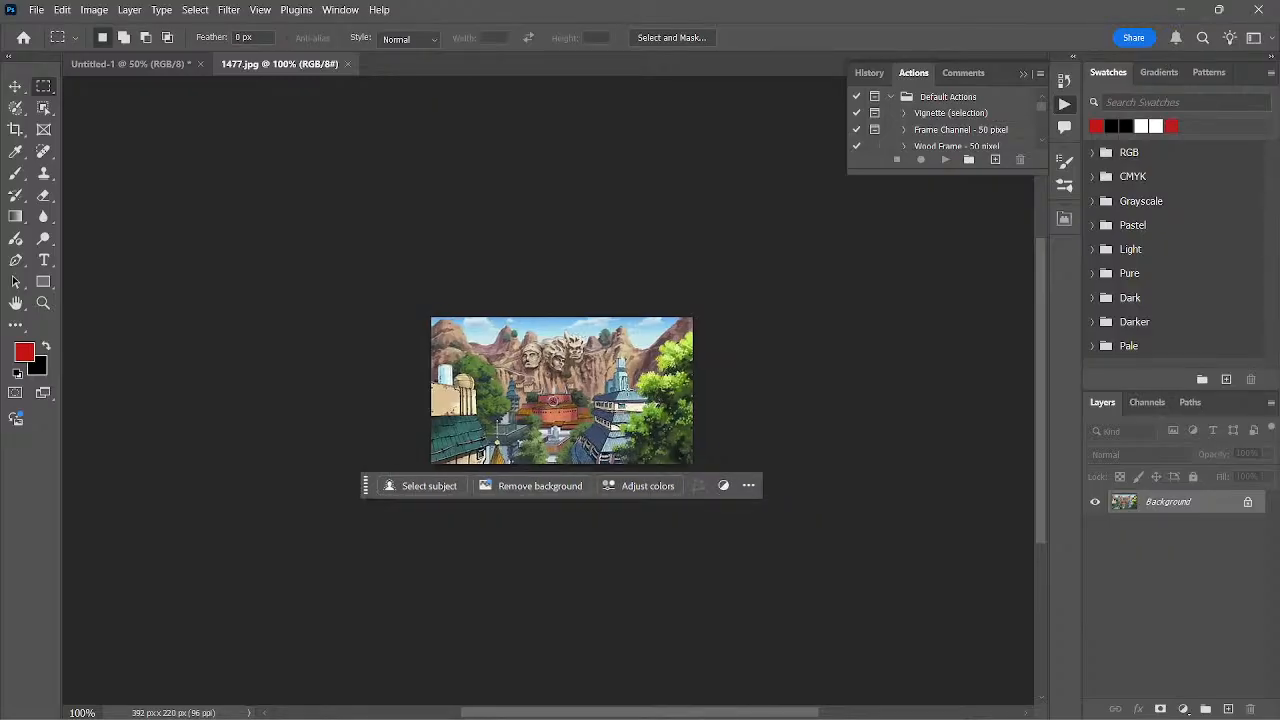
pyautogui.moveTo(615, 389); pyautogui.dragTo(466, 322)
pyautogui.click(733, 294)
pyautogui.hotkey('ctrl', '+')
pyautogui.hotkey('ctrl', '+')
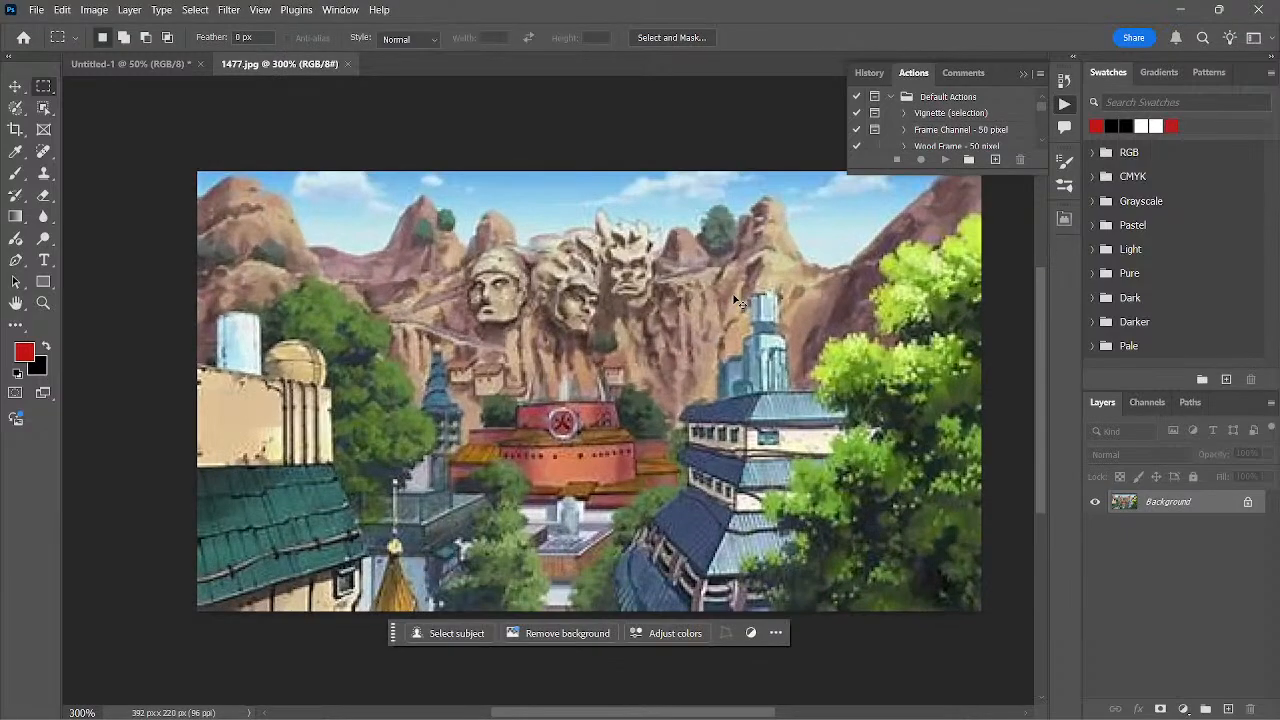
pyautogui.hotkey('ctrl', '-')
pyautogui.hotkey('ctrl', '-')
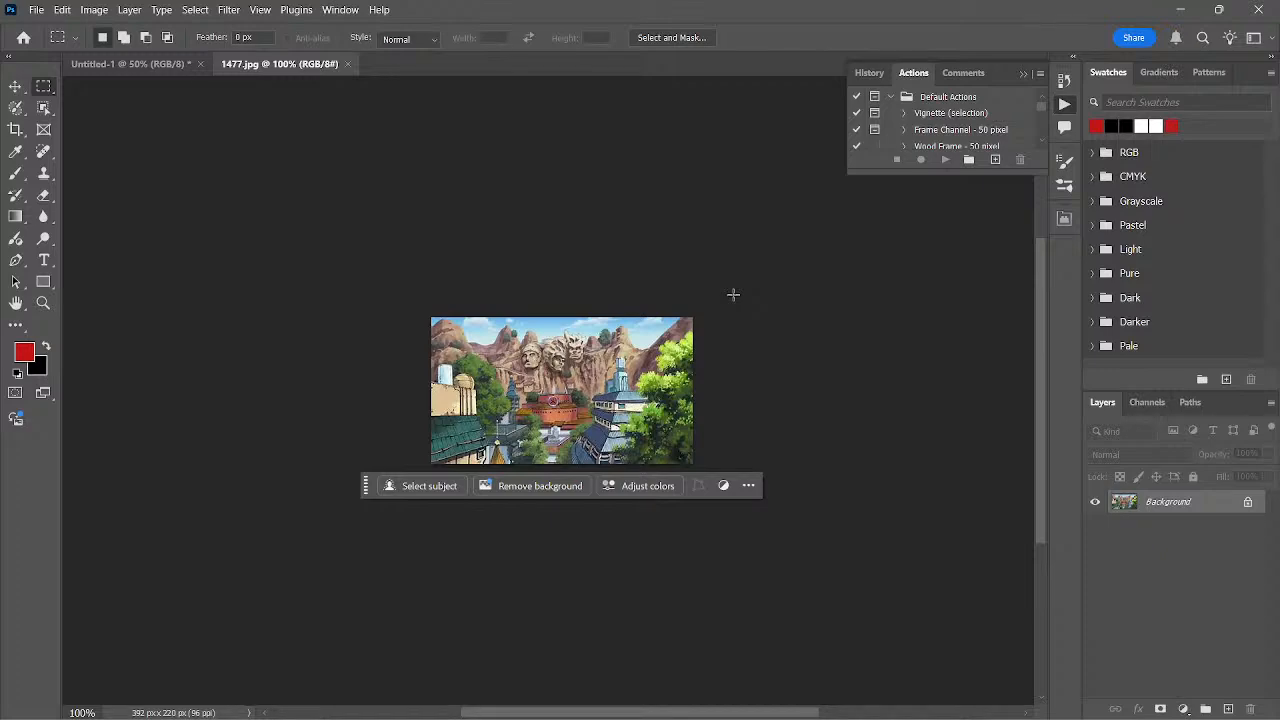
pyautogui.hotkey('alt', 'Tab')
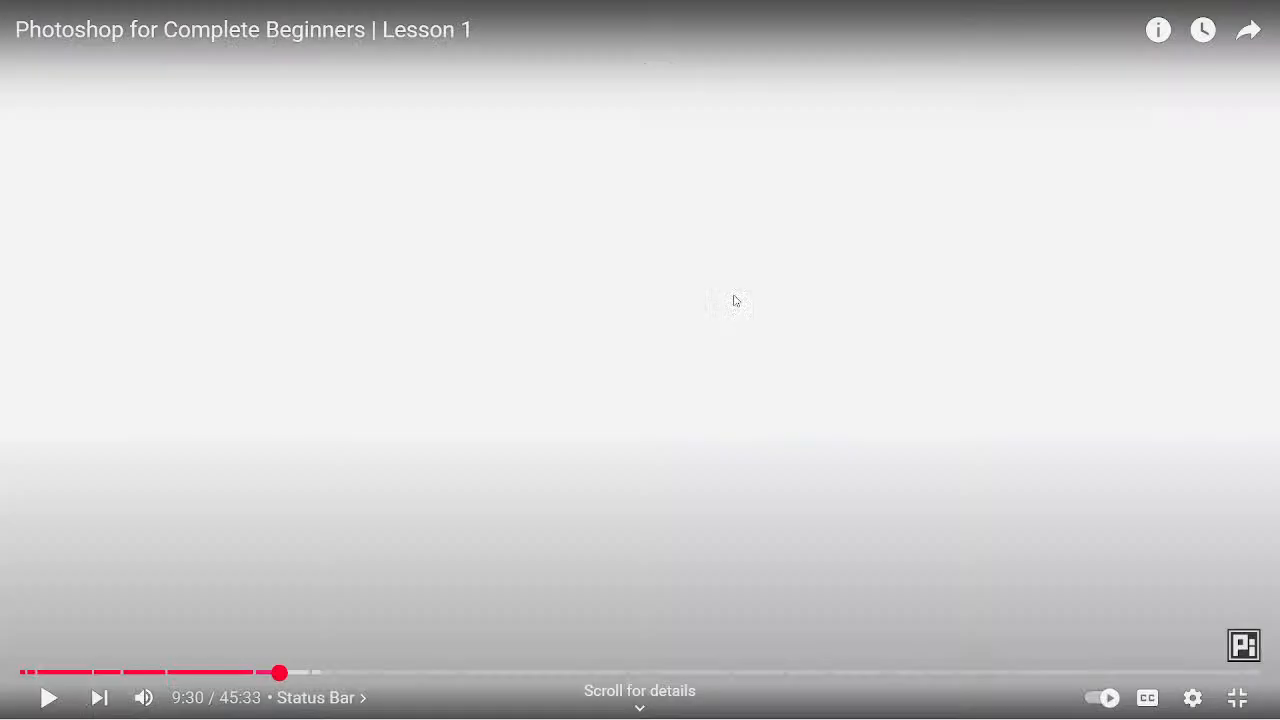